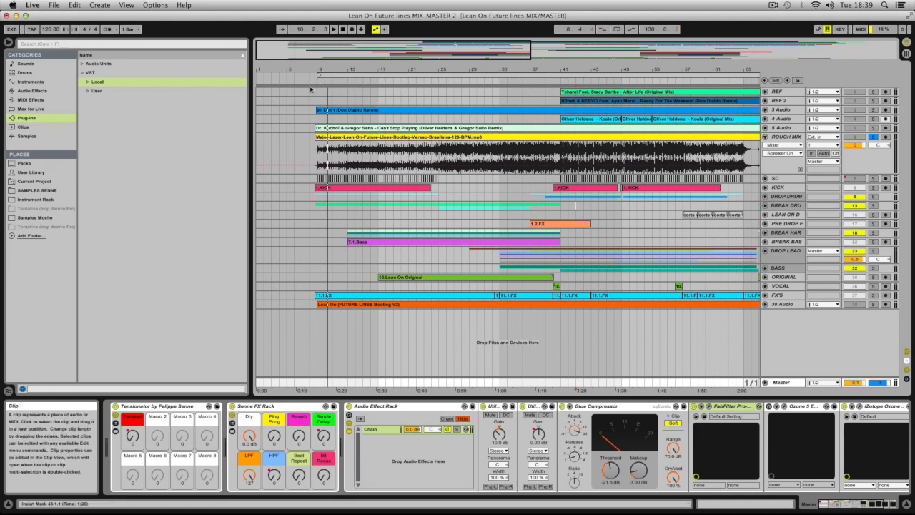
Play the arrangement briefly from the start of the song around bar 9
left_click_drag(310, 50, 318, 75)
left_click(334, 80)
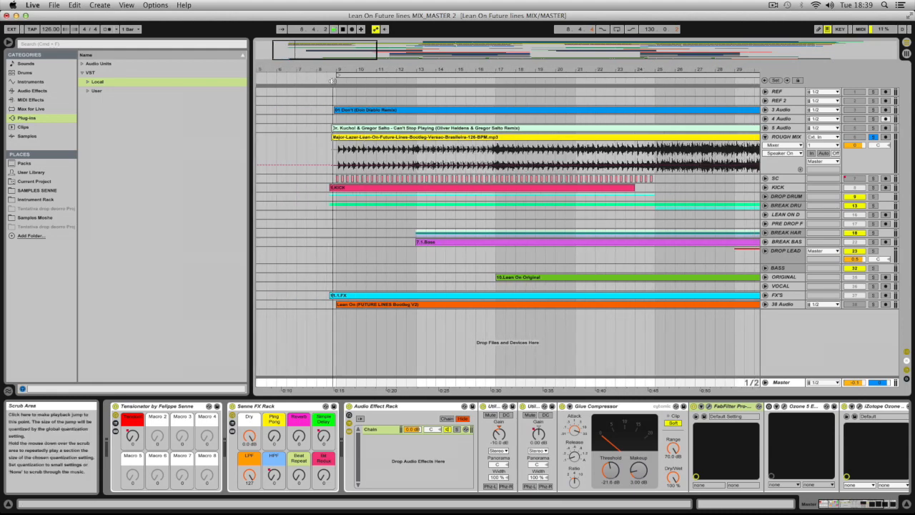
left_click_drag(459, 73, 458, 55)
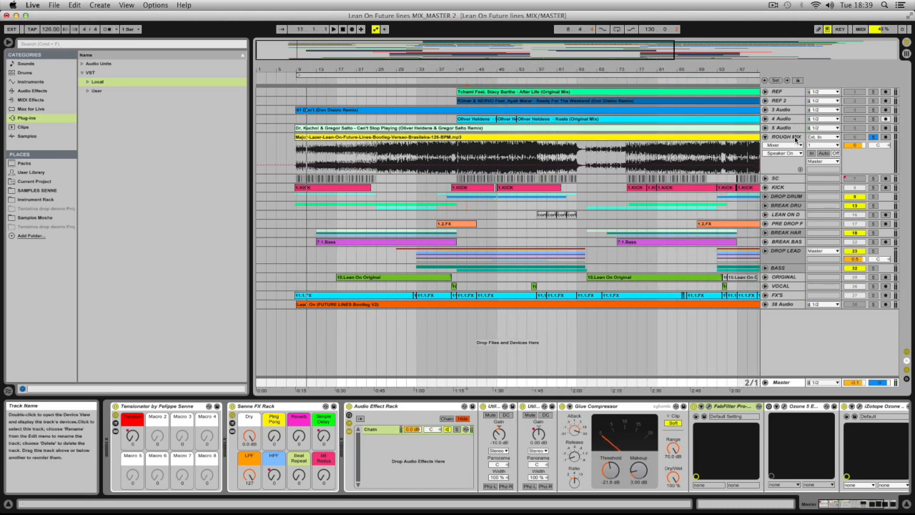
Select the ROUGH MIX clip, and review the Master track's effect chain from end to end
left_click(461, 149)
left_click(477, 137)
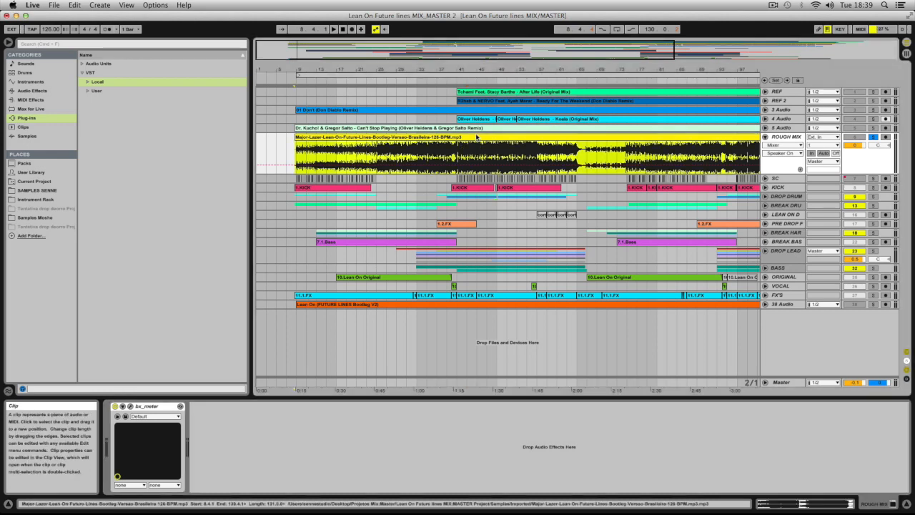
left_click(786, 384)
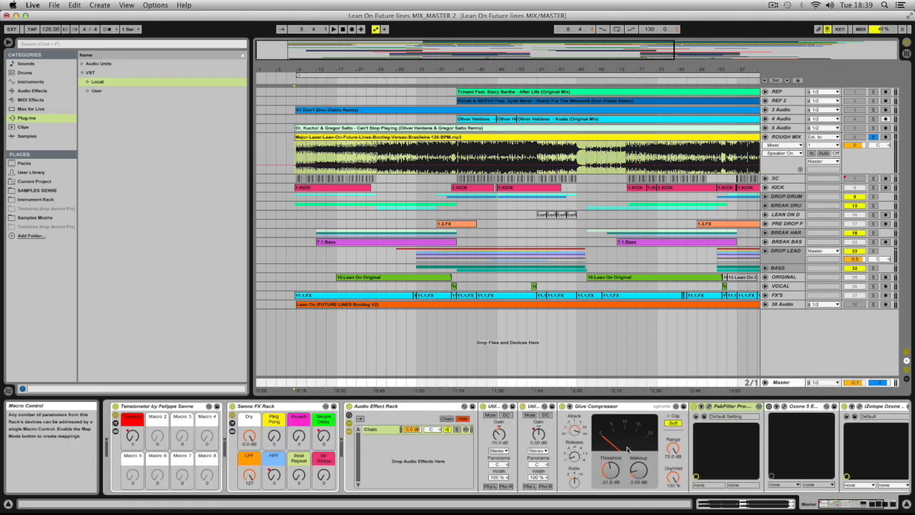
left_click(875, 510)
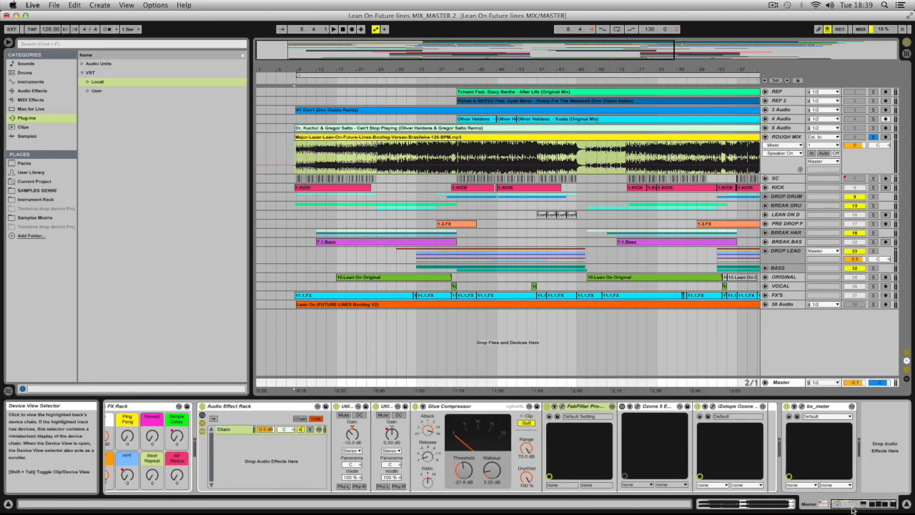
left_click_drag(852, 510, 813, 505)
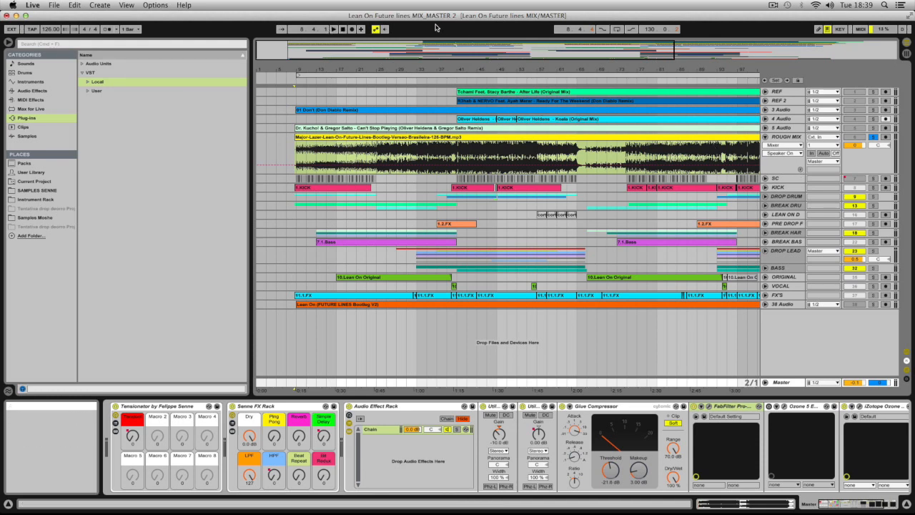
Remove the end of the ROUGH MIX clip from bar 137 to bar 141
left_click_drag(441, 46, 504, 48)
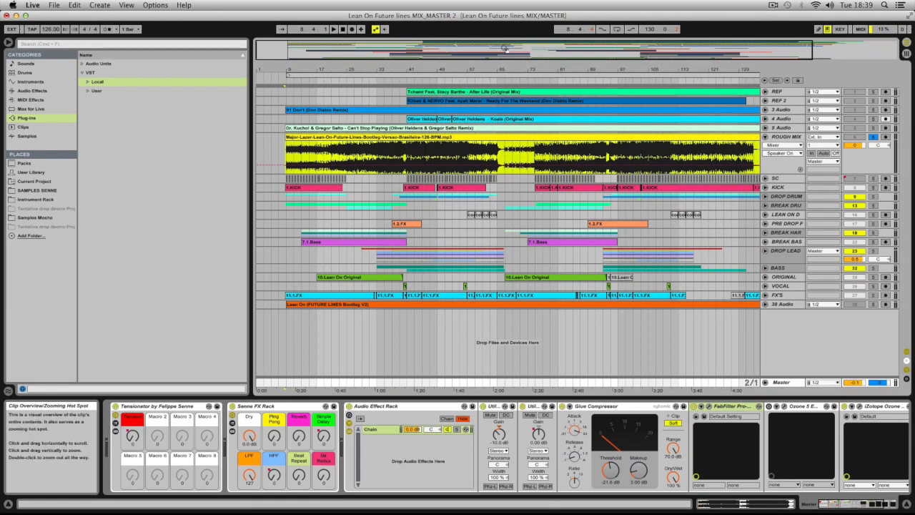
mouse_move(350, 50)
left_mouse_down()
mouse_move(350, 69)
mouse_move(352, 47)
left_mouse_up()
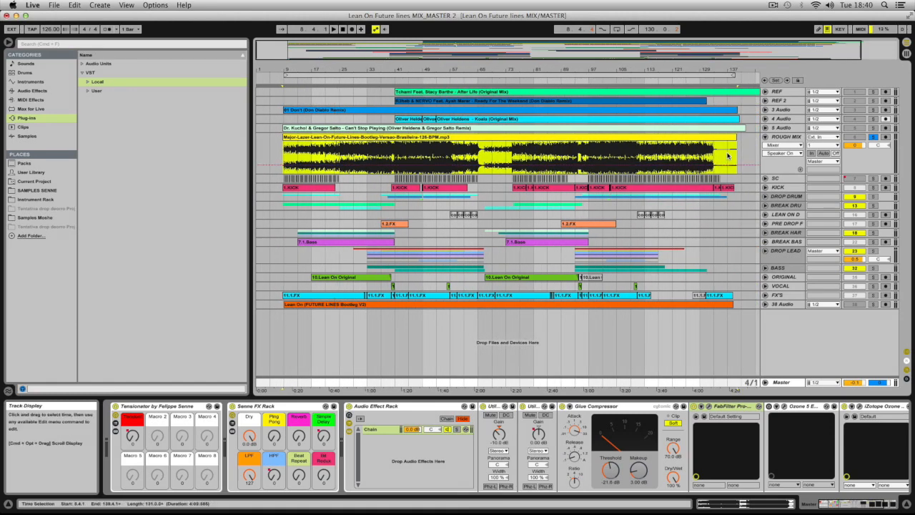
left_click_drag(729, 154, 739, 156)
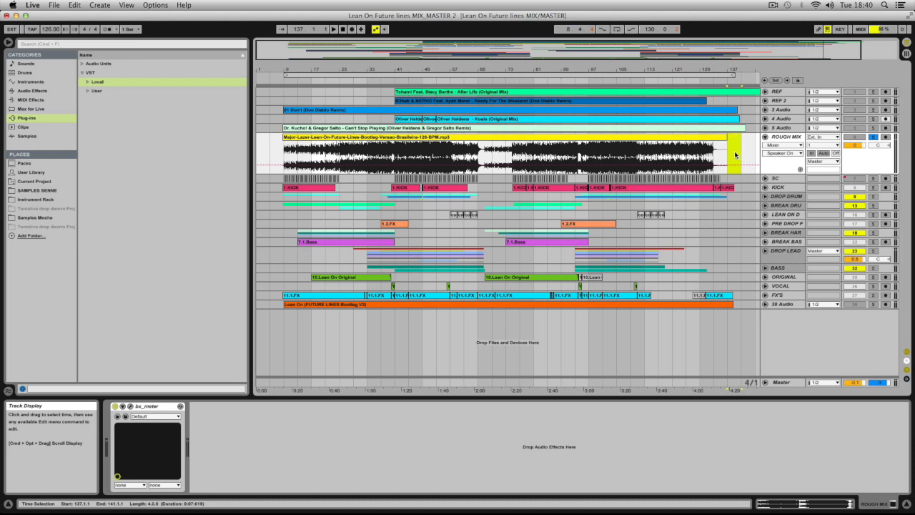
Play the song from near its beginning and compare the full session with the ROUGH MIX track by toggling its solo
left_click_drag(338, 69, 292, 65)
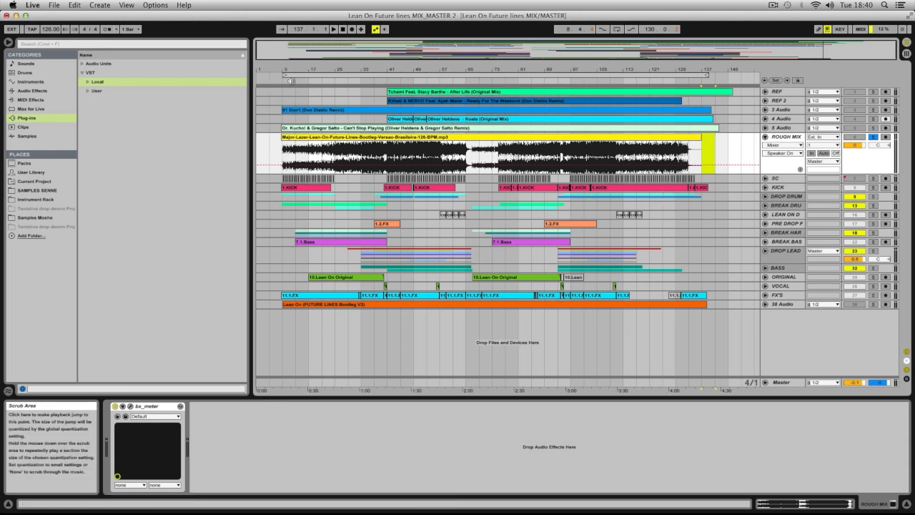
left_click(292, 87)
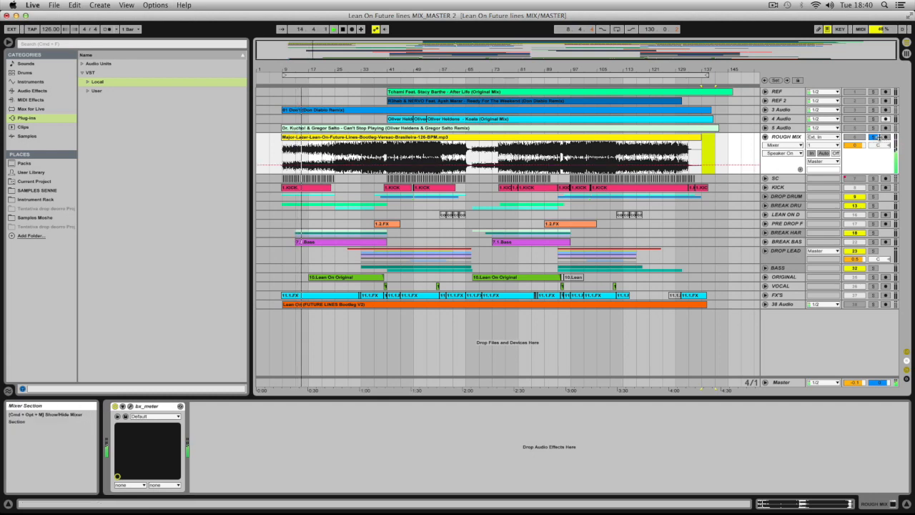
left_click(873, 137)
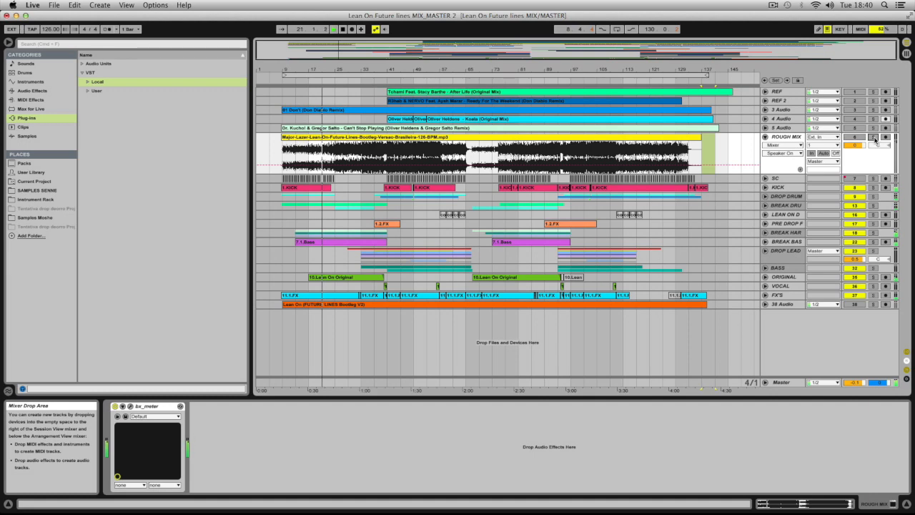
left_click(874, 139)
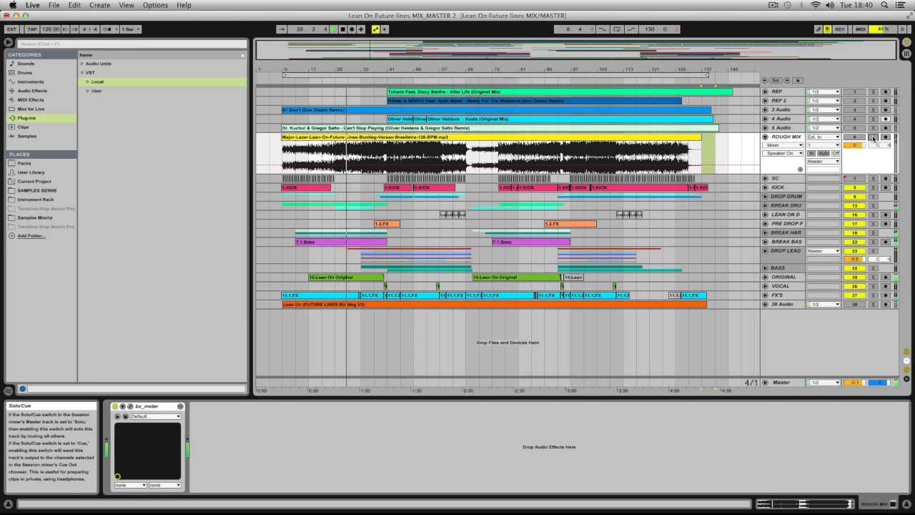
left_click(872, 137)
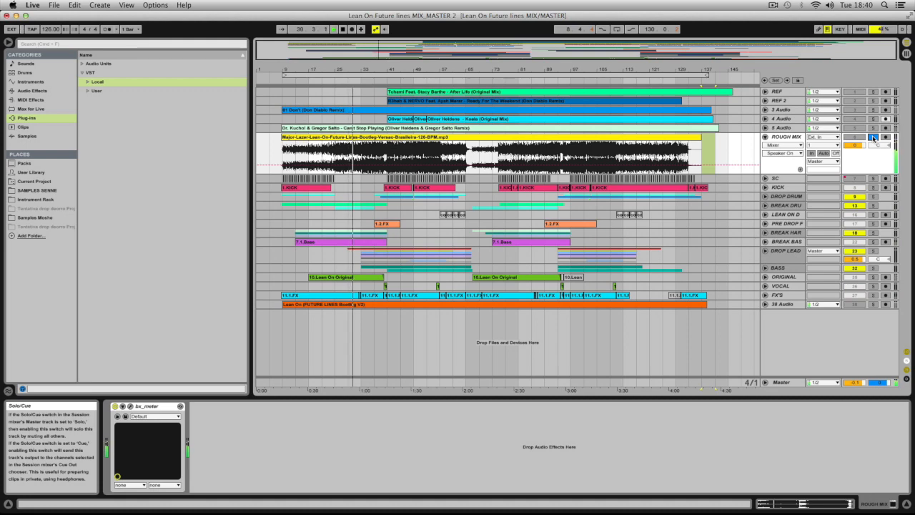
Compare the full session against the soloed ROUGH MIX track during the second drop, from around bar 98
left_click(872, 138)
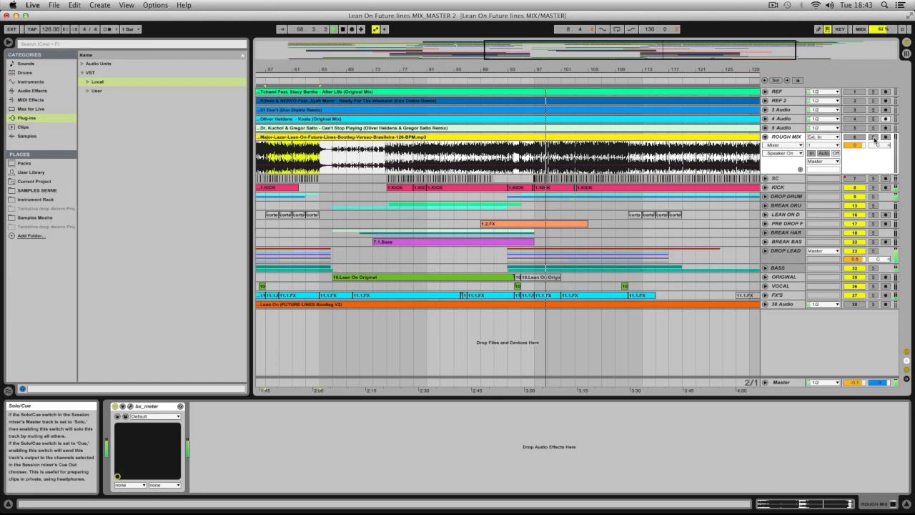
left_click(873, 138)
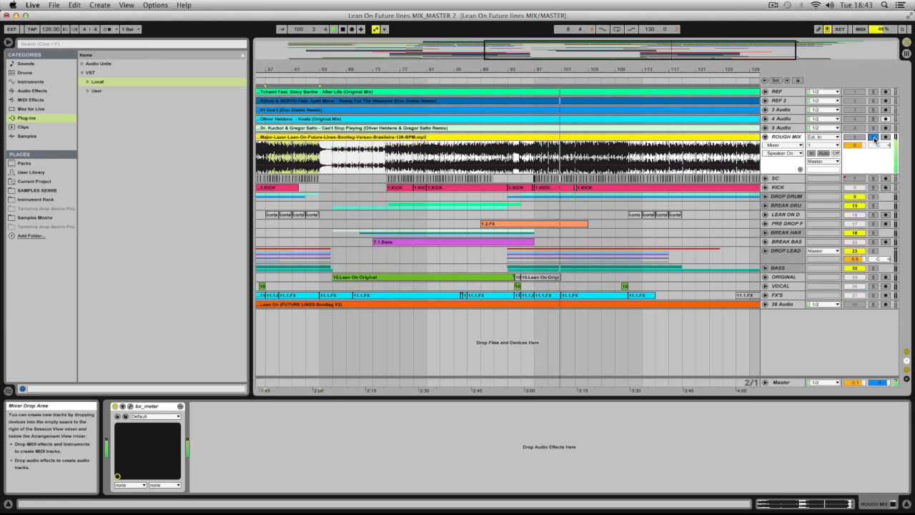
left_click(873, 138)
double_click(573, 52)
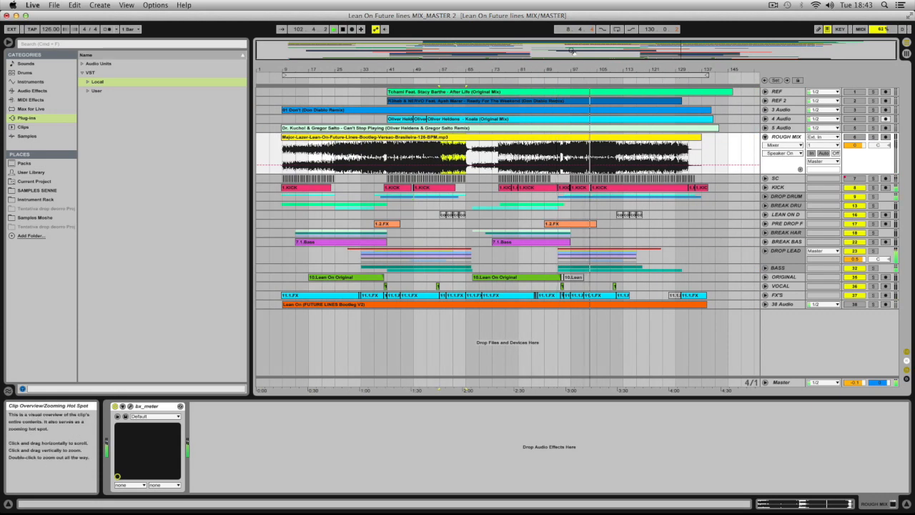
left_click(872, 139)
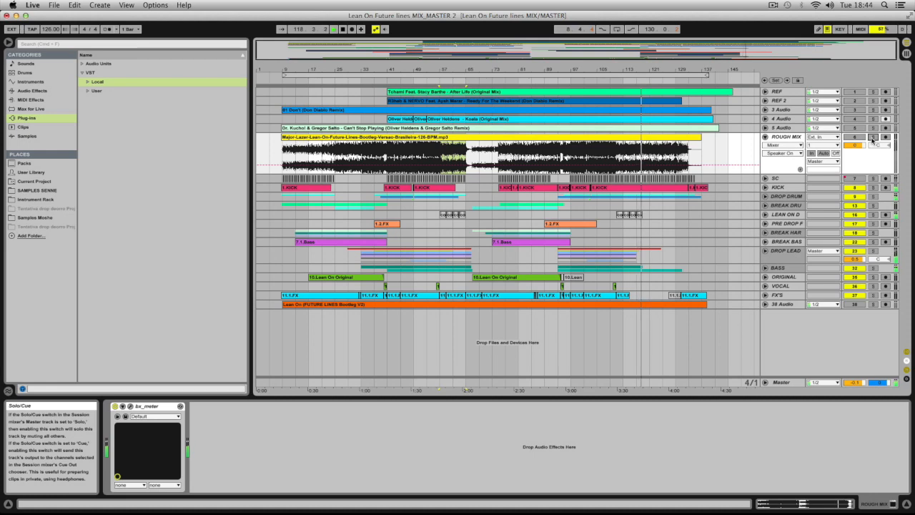
Examine the two drops in the ROUGH MIX waveform, select its whole clip, and display the Master track's effects
left_click(782, 383)
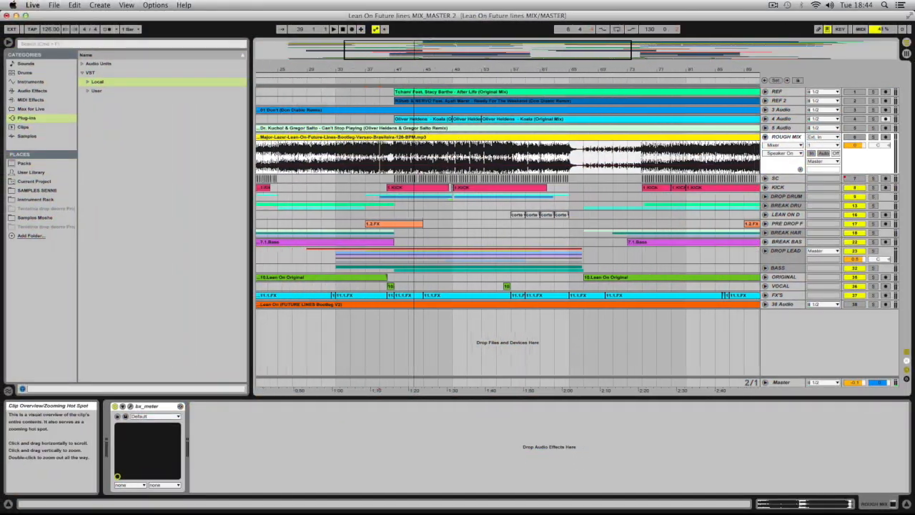
left_click_drag(422, 70, 402, 63)
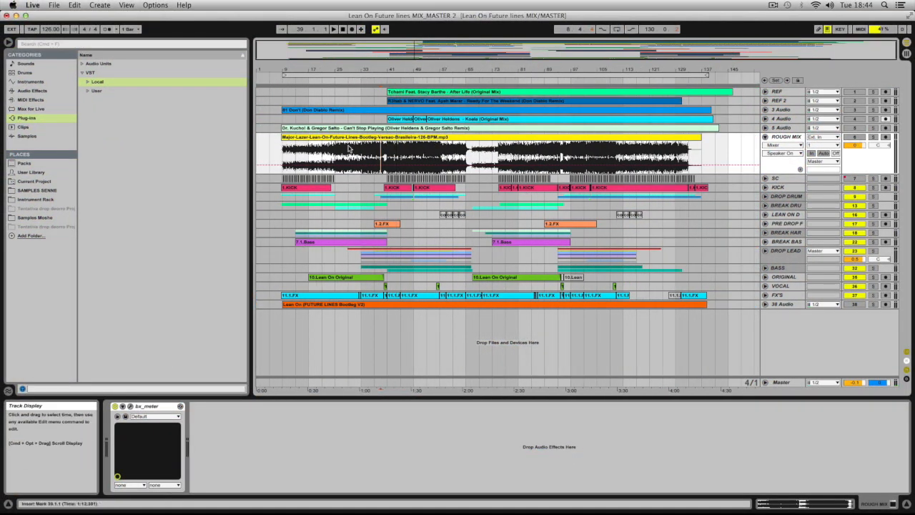
left_click_drag(322, 151, 569, 159)
left_click(570, 159)
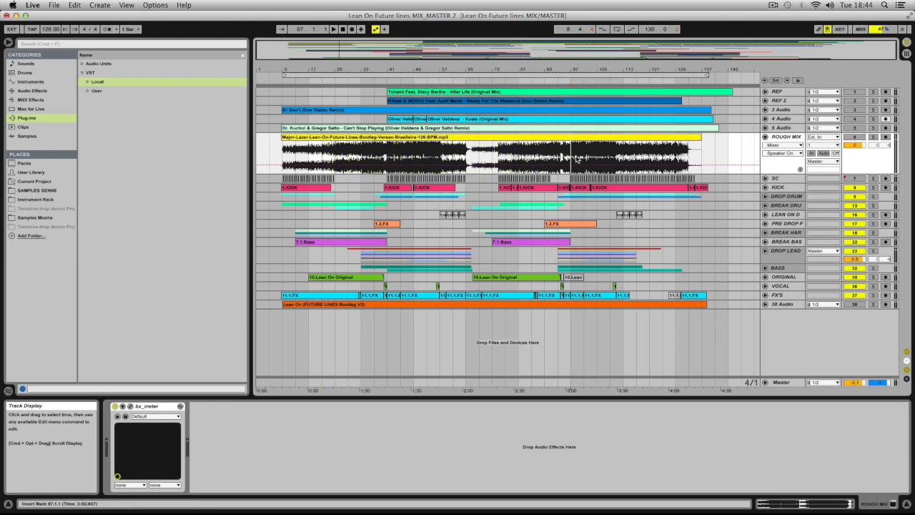
left_click(787, 137)
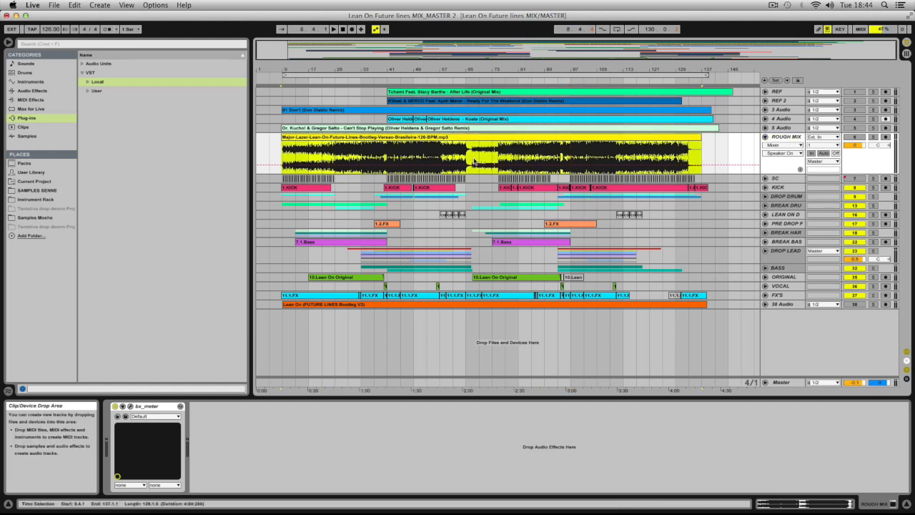
left_click(777, 384)
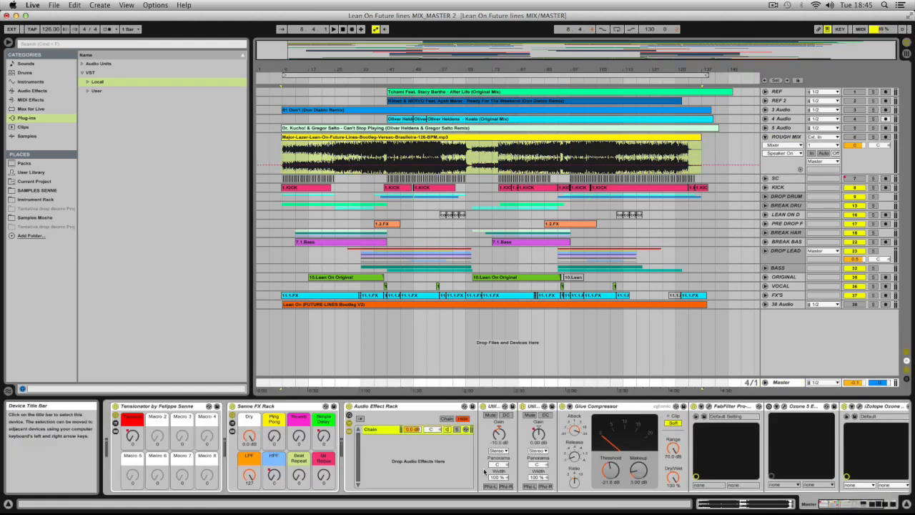
Focus on the first drop, unfold the KICK track, and open its iZotope Alloy 2 plug-in window
left_click(401, 146)
left_click_drag(414, 55, 455, 136)
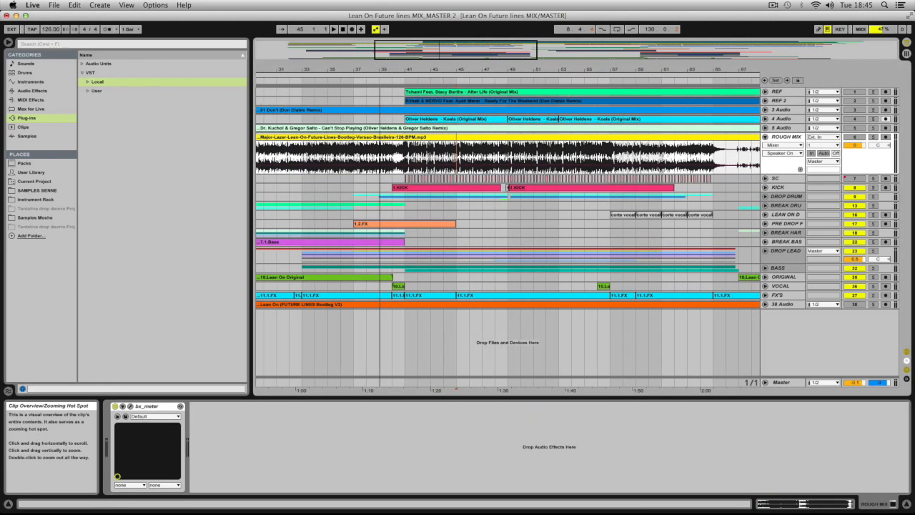
left_click(765, 187)
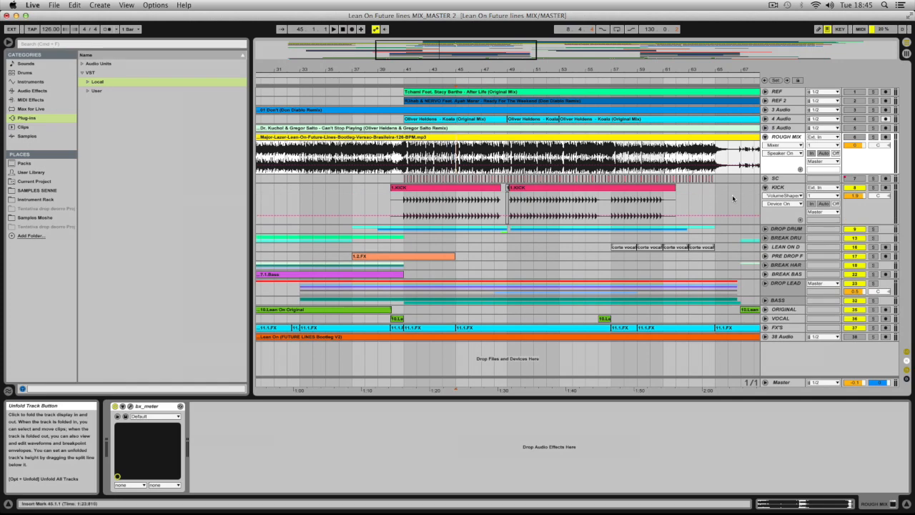
left_click(778, 188)
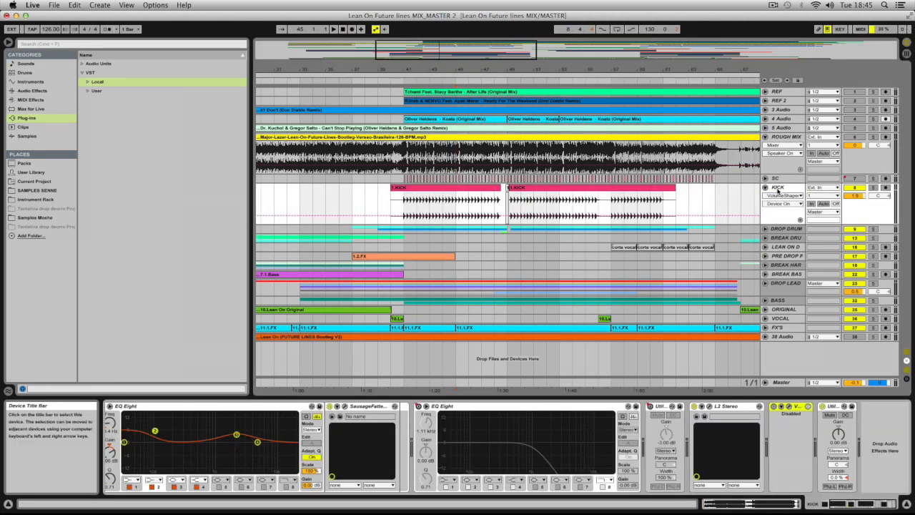
left_click(833, 506)
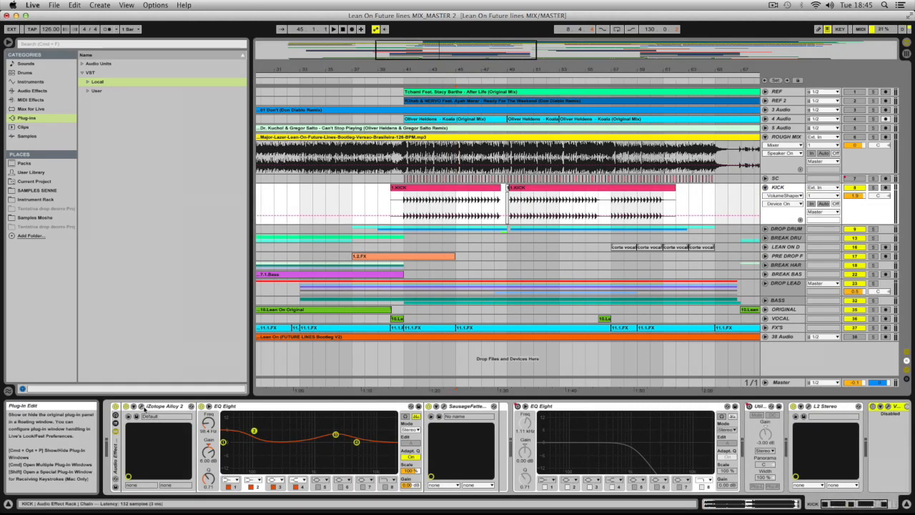
left_click(142, 407)
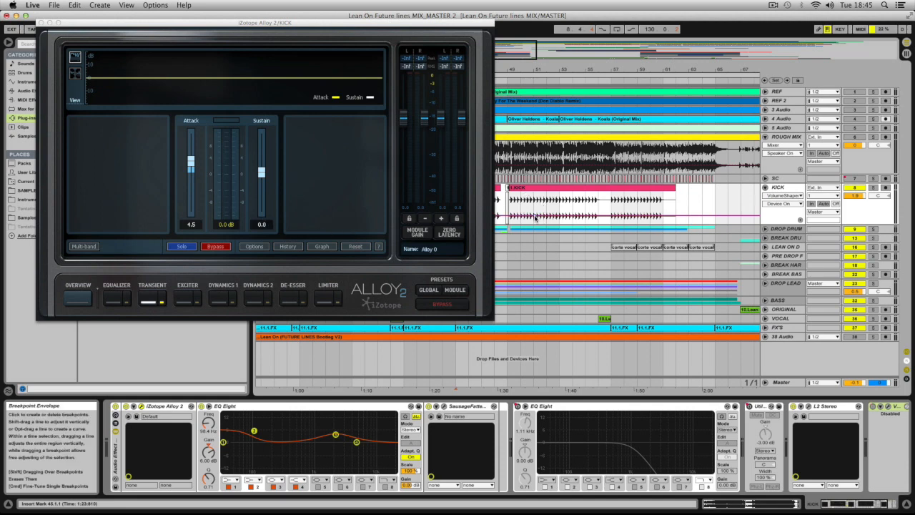
Loop bar 51 on the KICK track and play it with the track soloed
left_click_drag(536, 210, 549, 207)
key("super+l")
key("space")
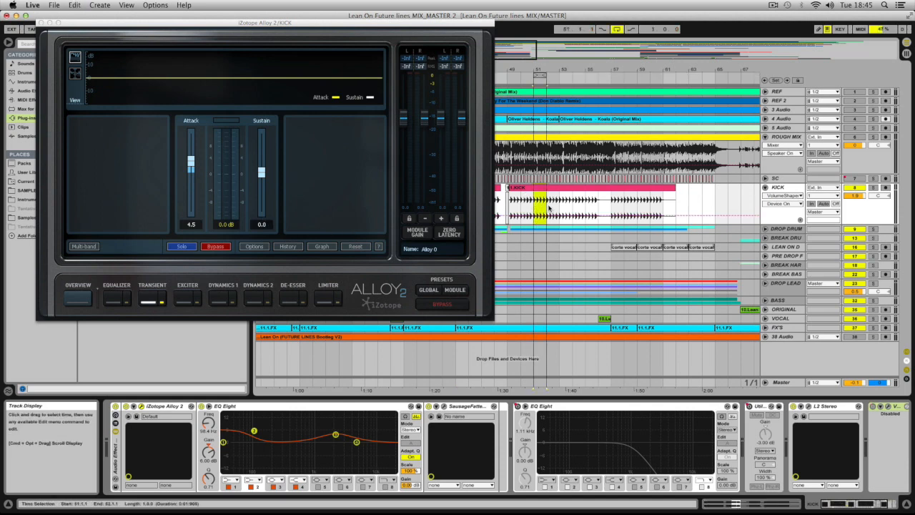
left_click(873, 188)
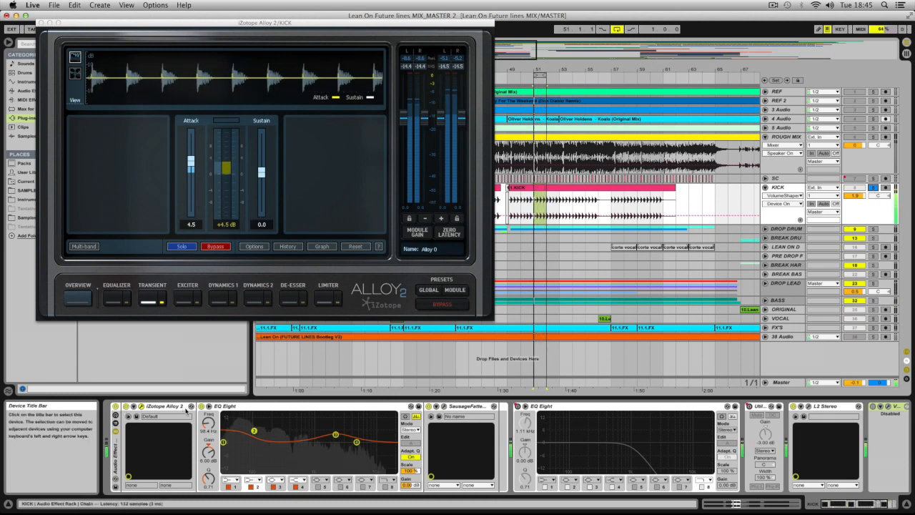
Turn off the KICK track's first EQ Eight, Sausage Fattener, L2 Stereo and final Utility devices
left_click(201, 406)
left_click(428, 407)
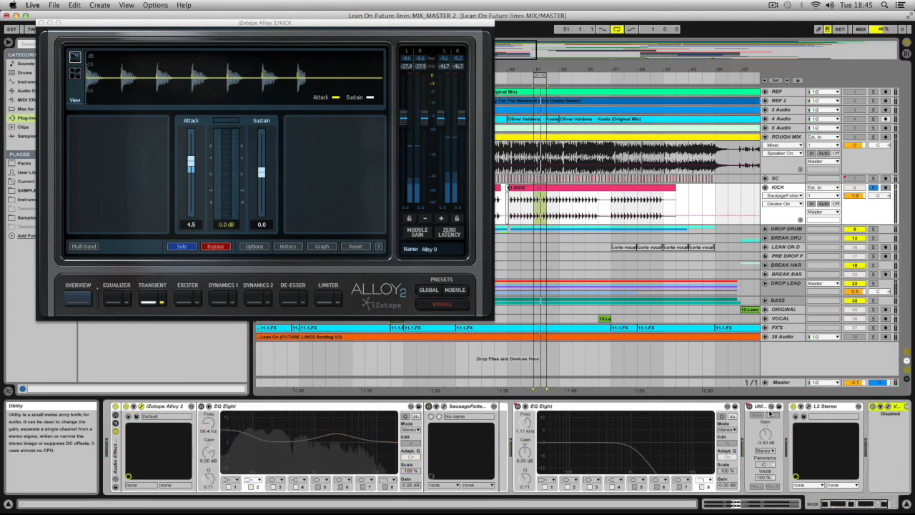
left_click(793, 406)
left_click(889, 506)
left_click_drag(889, 506, 843, 505)
left_click(822, 406)
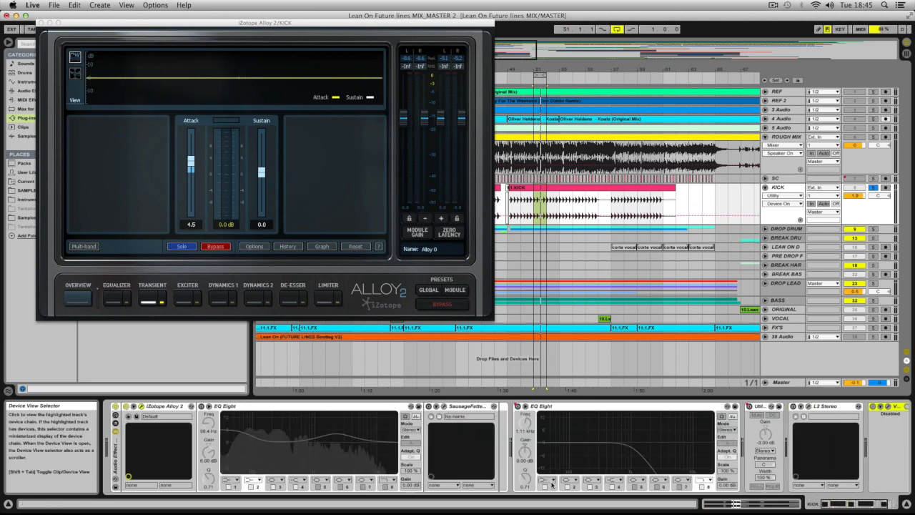
Compare the kick with Alloy 2's Transient module bypassed and active, and turn the first EQ Eight back on
left_click(161, 302)
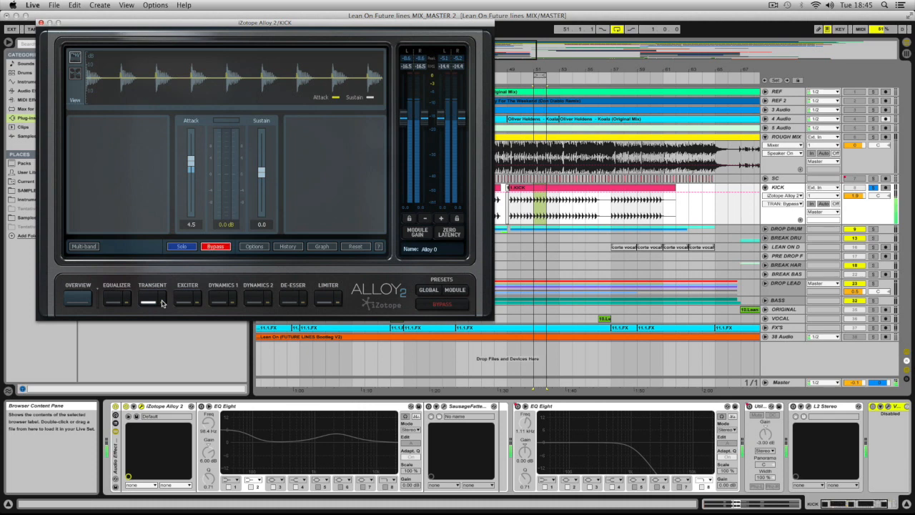
left_click(161, 302)
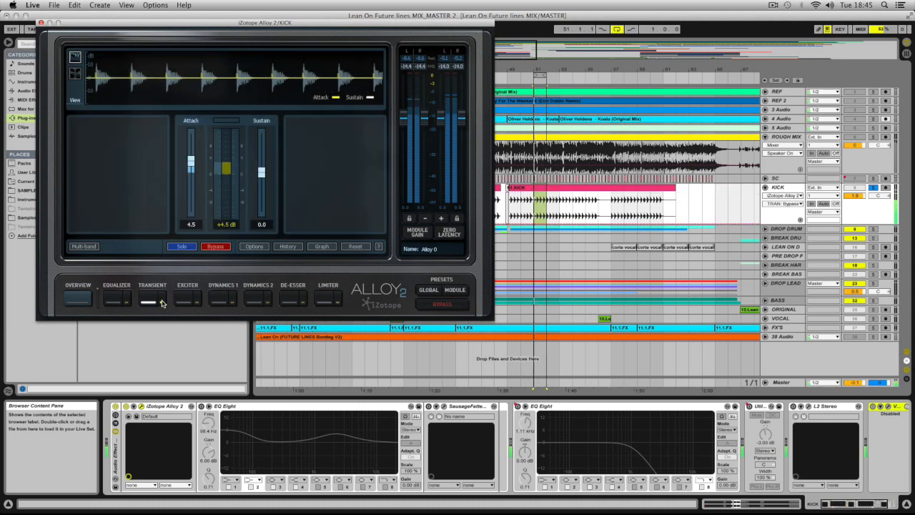
left_click(202, 406)
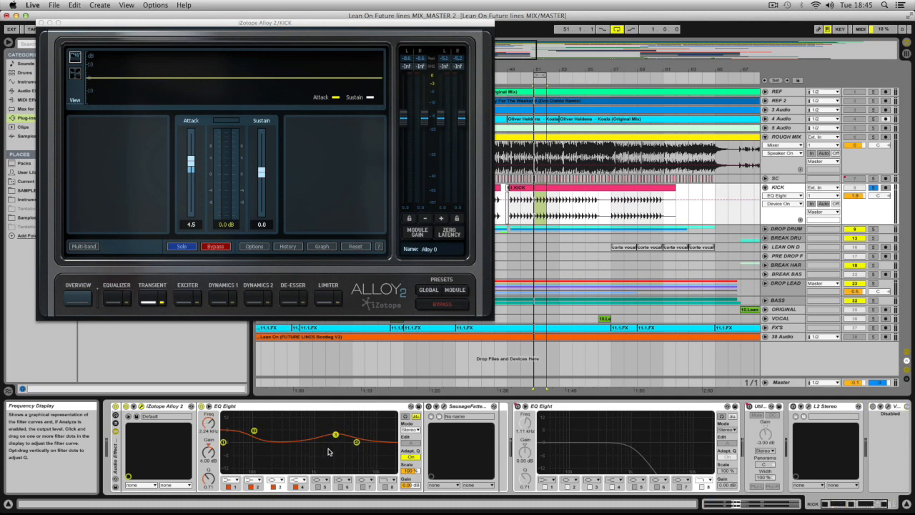
Play the kick loop and compare it with the first EQ Eight off and on
left_click(238, 407)
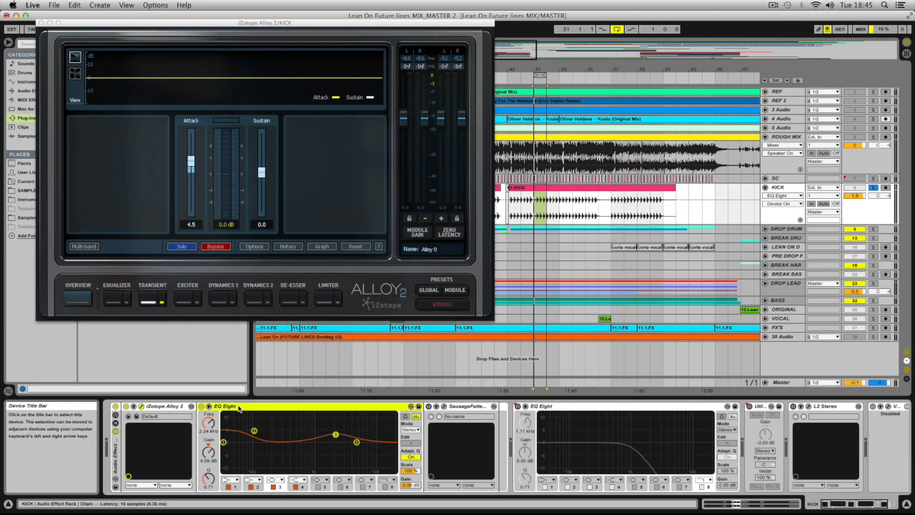
key("space")
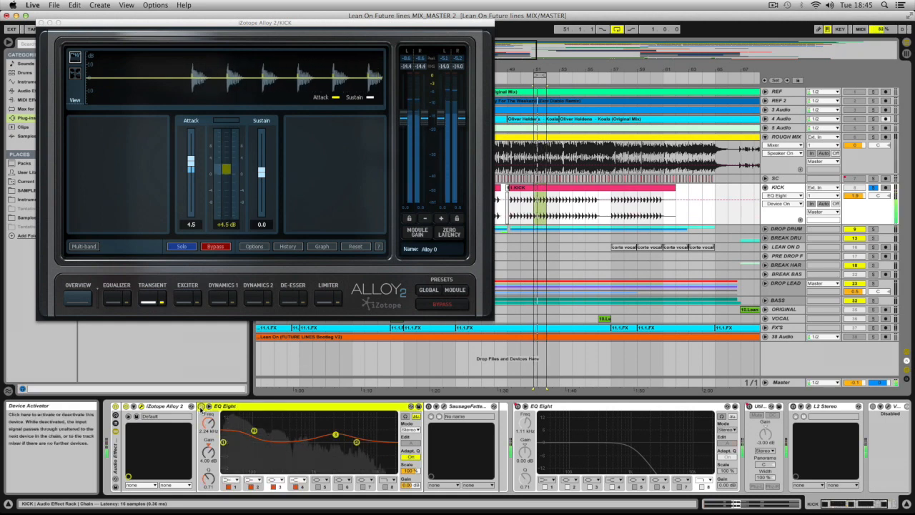
left_click(201, 407)
left_click(201, 407)
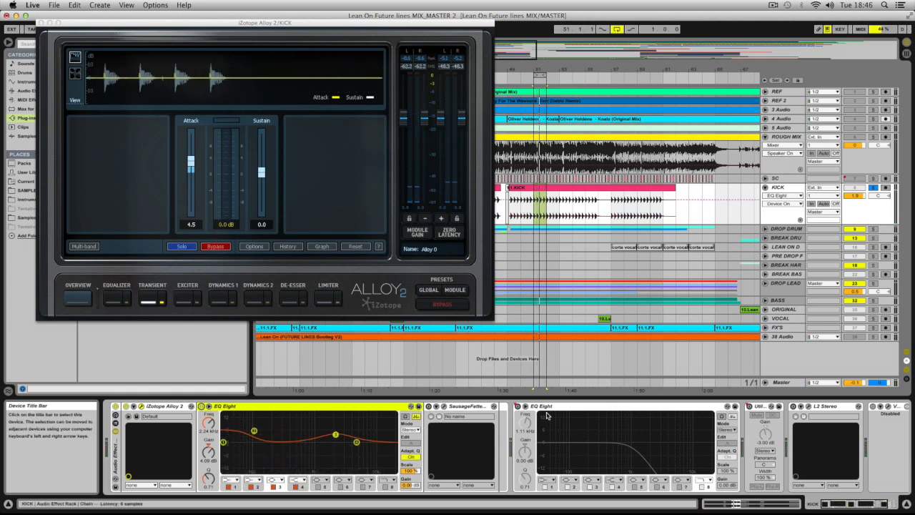
Open the Sausage Fattener window, turn the device on and play the kick loop through it
left_click(443, 406)
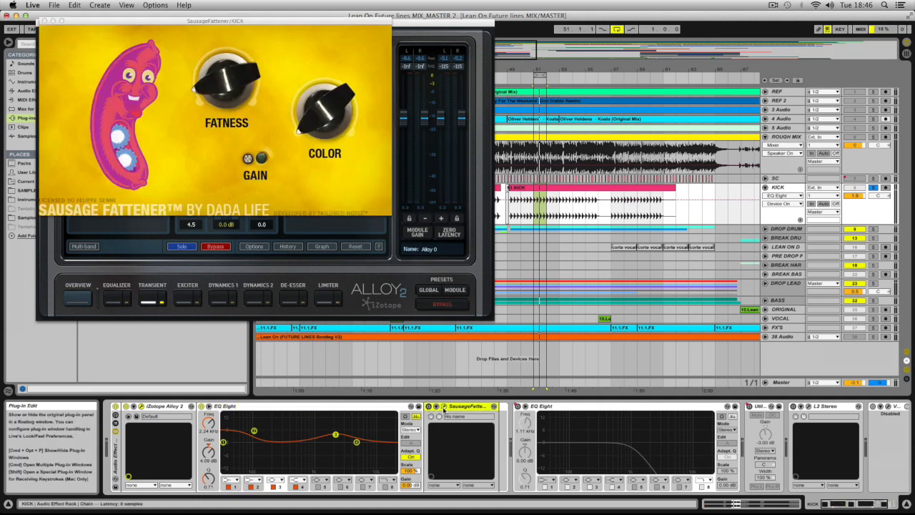
left_click(204, 95)
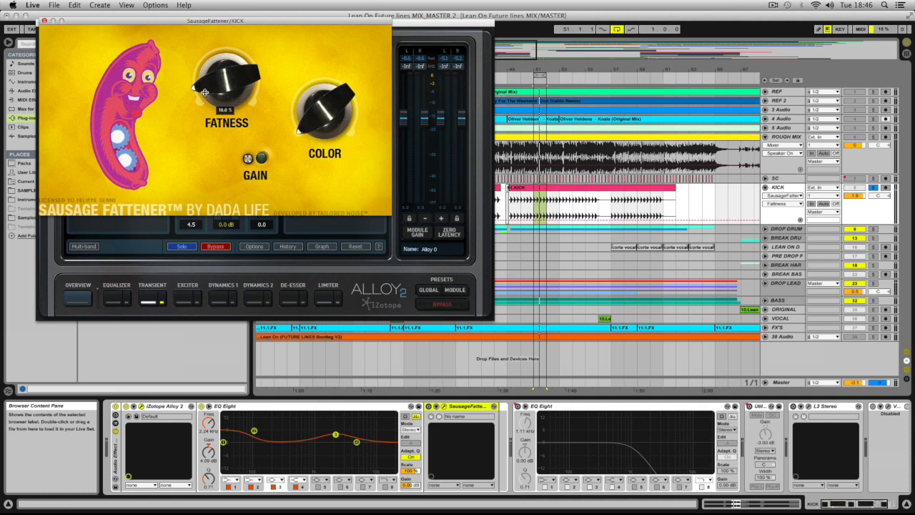
left_click(428, 407)
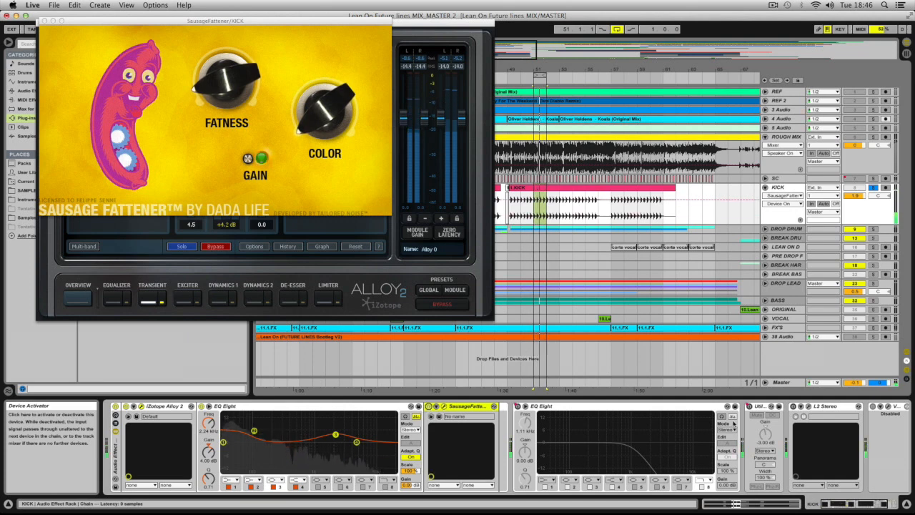
key("space")
Turn on L2 Stereo and close the L2 Stereo, Sausage Fattener and Alloy 2 plug-in windows
left_click(873, 505)
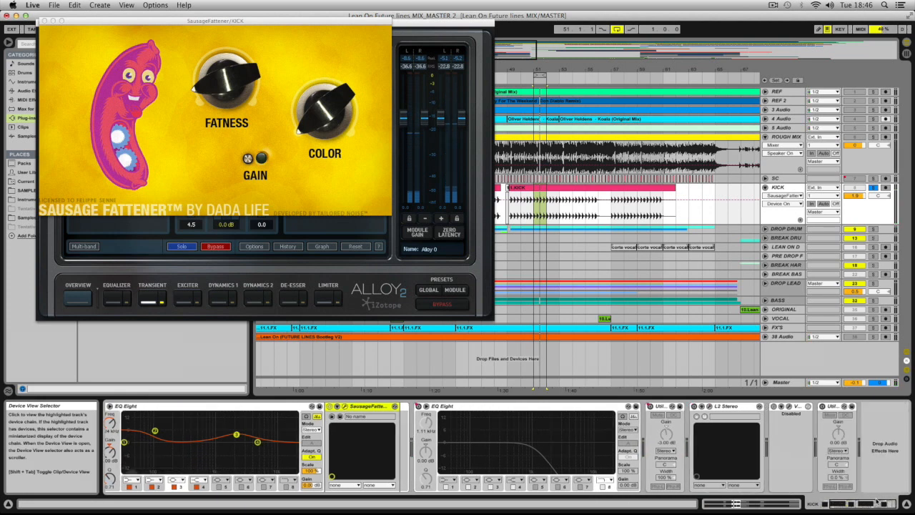
left_click(709, 406)
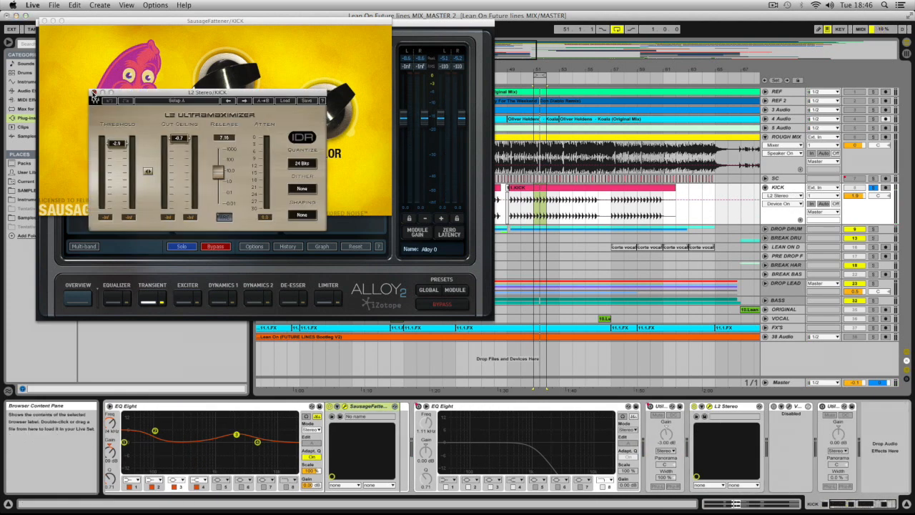
left_click(91, 93)
left_click(43, 20)
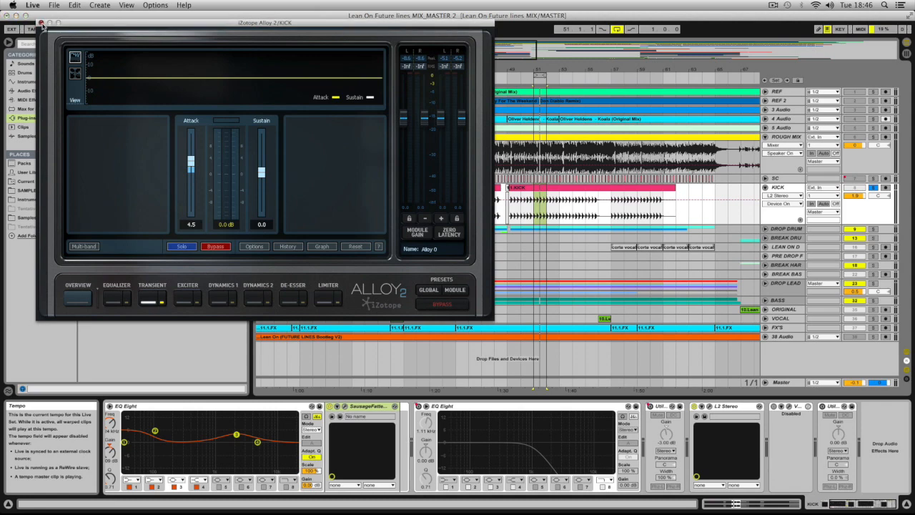
left_click(40, 22)
Reopen the L2 Stereo window, compare the playing kick with the limiter off and on, and close the window
left_click(708, 406)
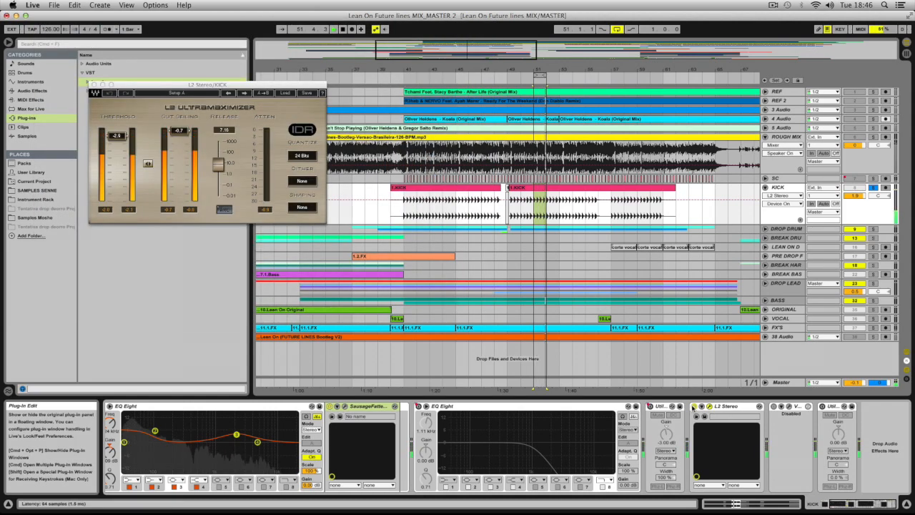
left_click(693, 406)
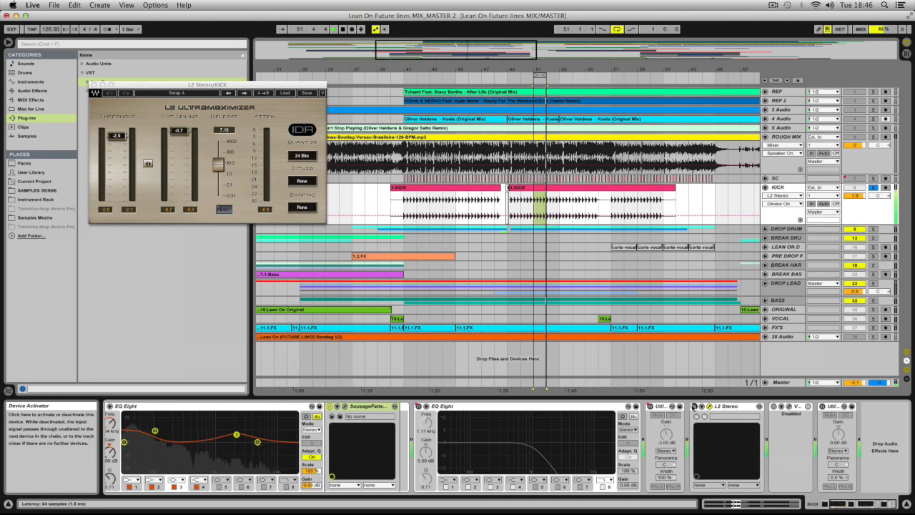
left_click(694, 406)
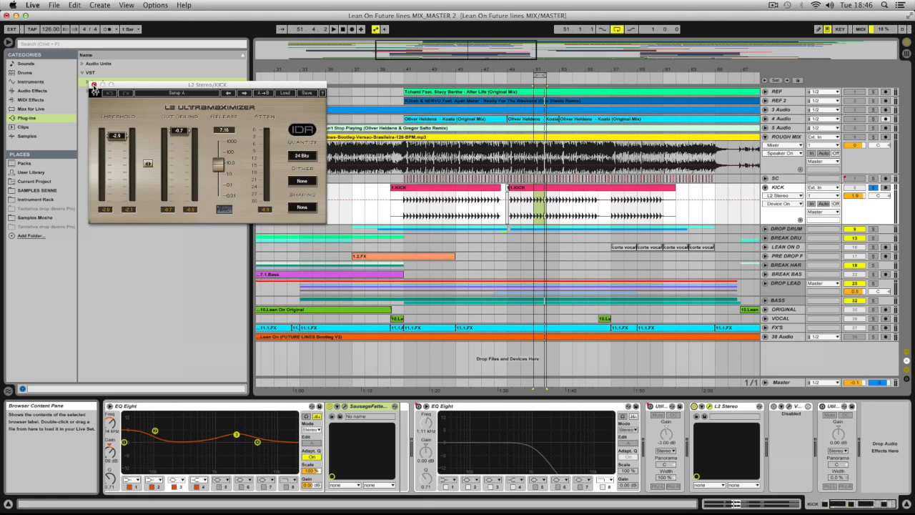
left_click_drag(137, 88, 241, 104)
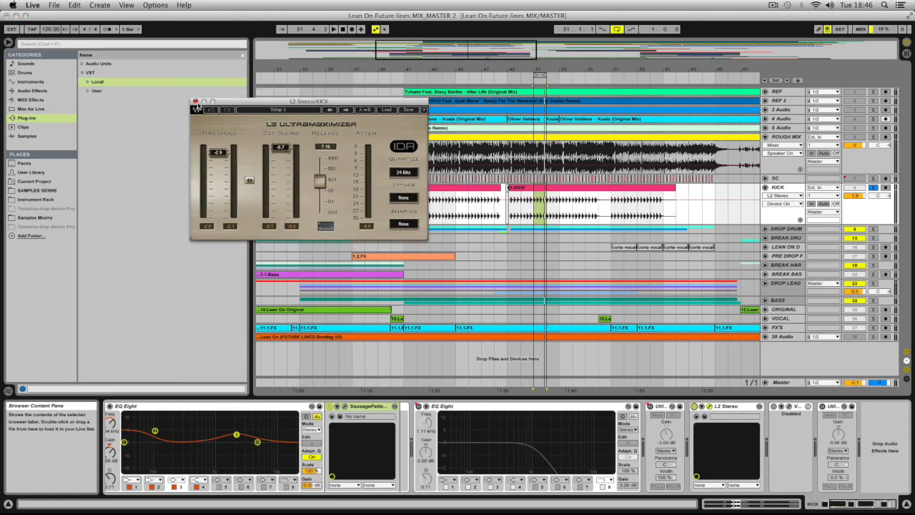
left_click(194, 103)
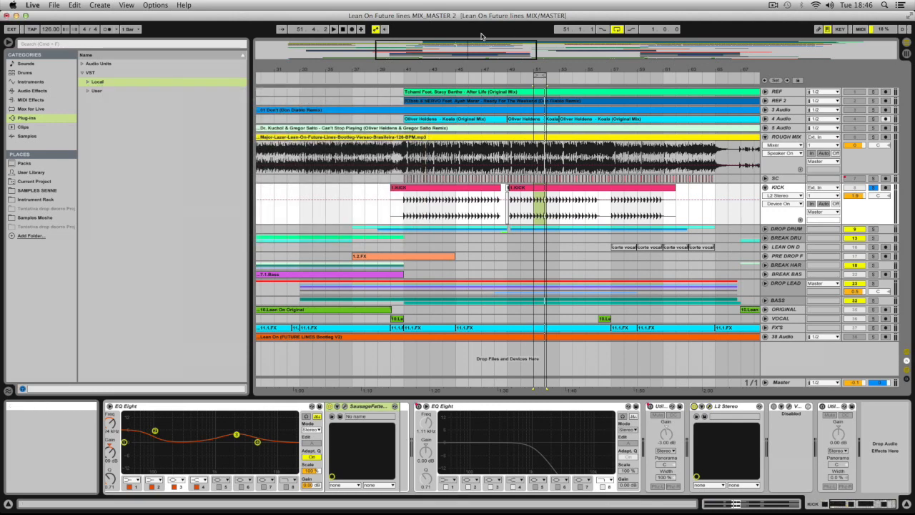
Turn on the final Utility device at the end of the KICK track's chain
key("minus")
key("minus")
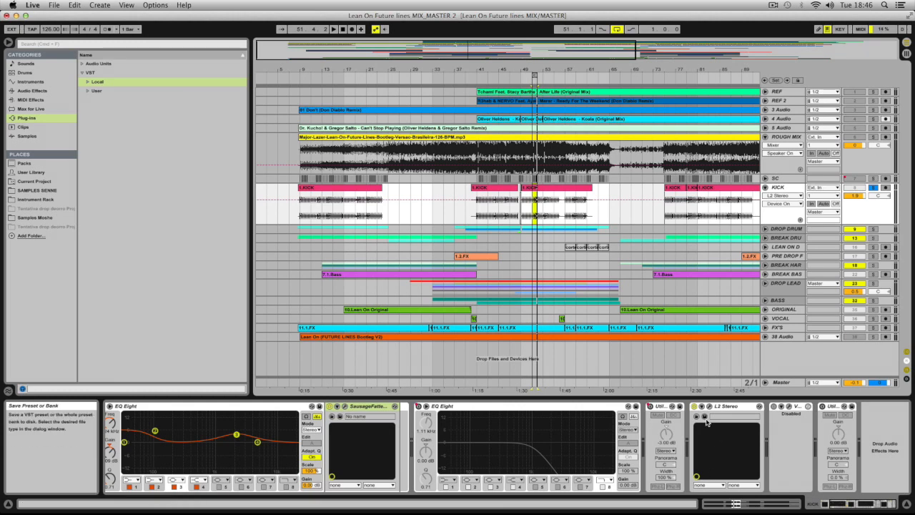
left_click(829, 405)
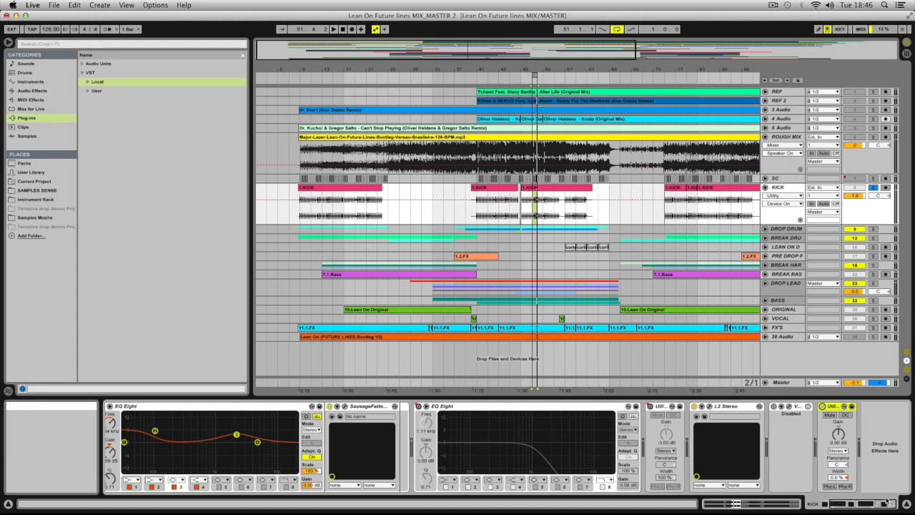
Group the KICK track's whole device chain into an outer Audio Effect Rack and compare the kick with that rack off and on
mouse_move(874, 504)
left_mouse_down()
mouse_move(803, 503)
mouse_move(884, 504)
left_mouse_up()
scroll(184, 439, "left", 3)
left_click(116, 454)
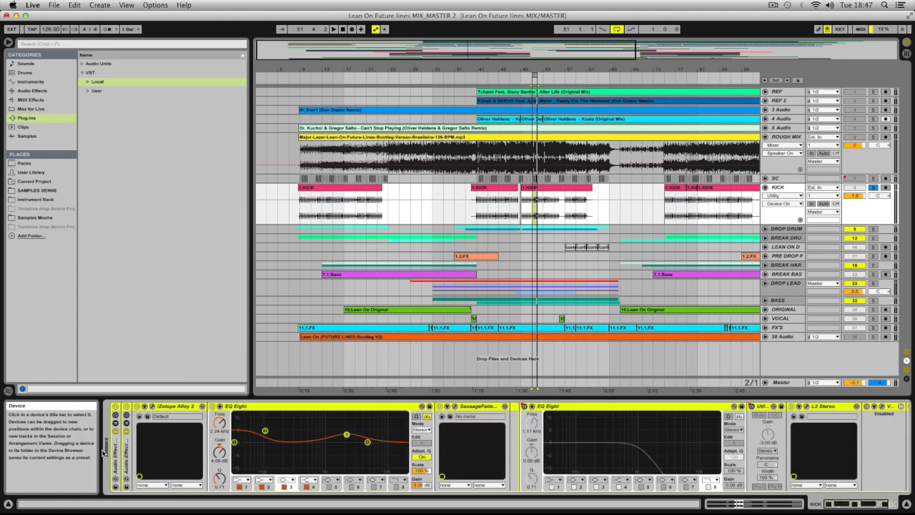
left_click(862, 506)
left_click_drag(861, 505, 832, 505)
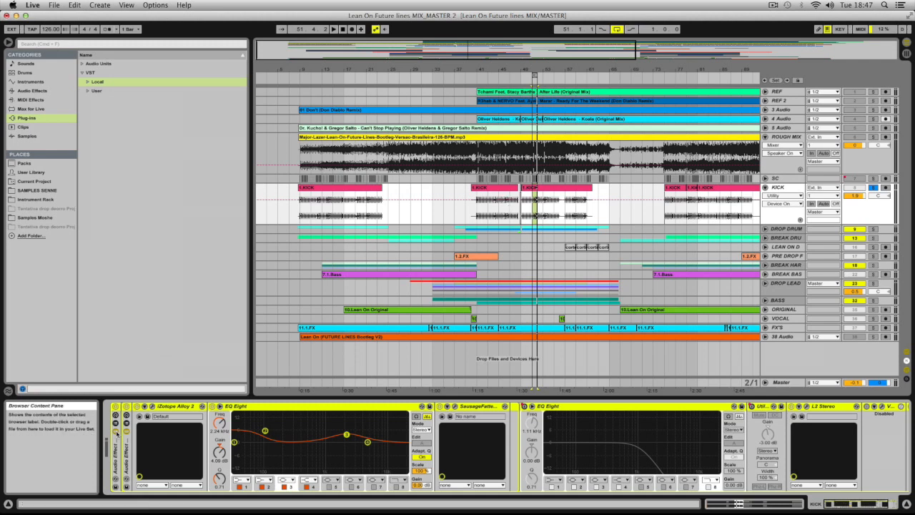
left_click(115, 408)
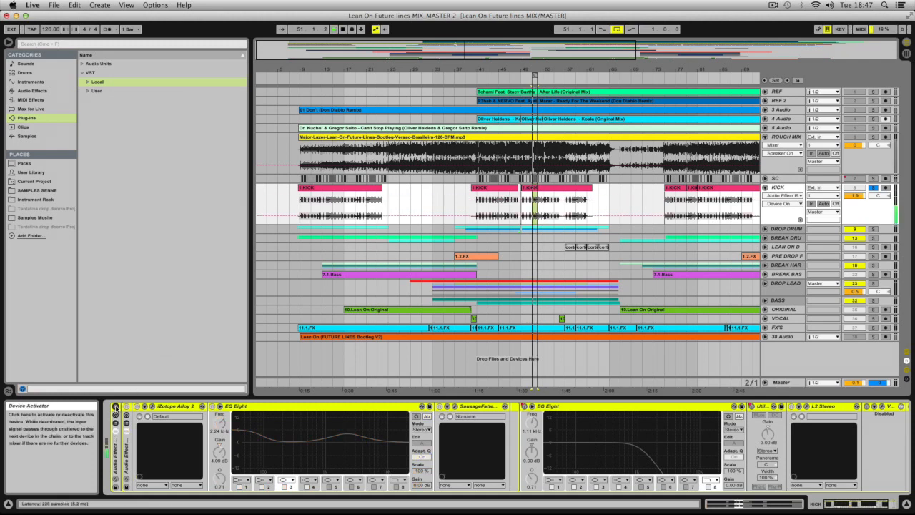
left_click(116, 408)
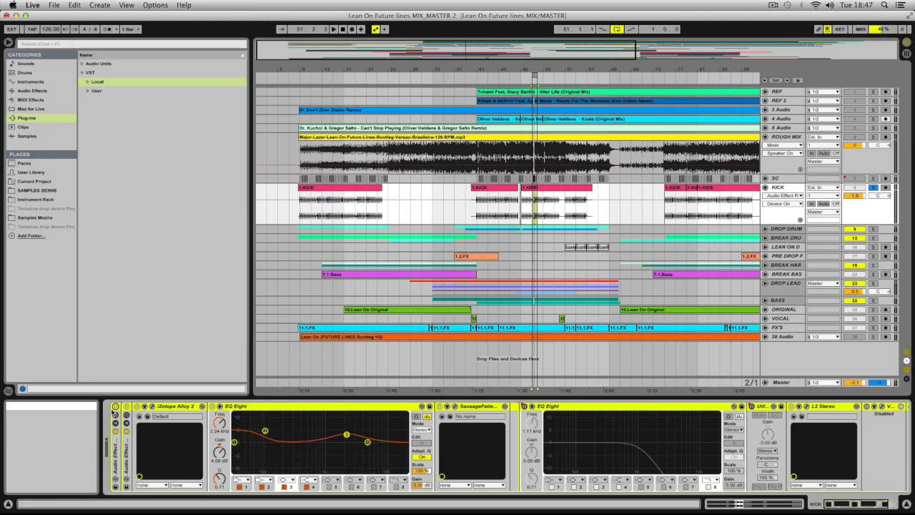
Lower the final Utility's gain to -4.44 dB and turn off the outer rack to compare the kick's loudness
left_click(878, 504)
left_click_drag(829, 434, 829, 440)
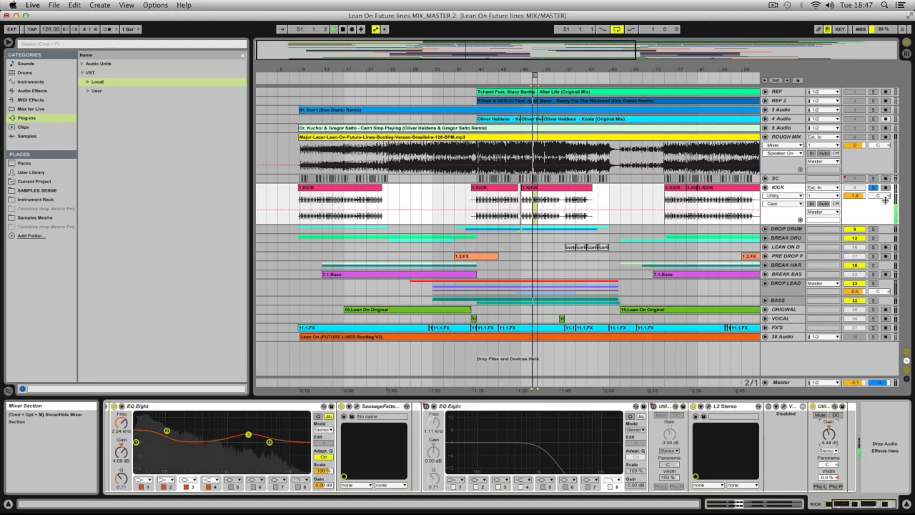
left_click_drag(860, 506, 844, 506)
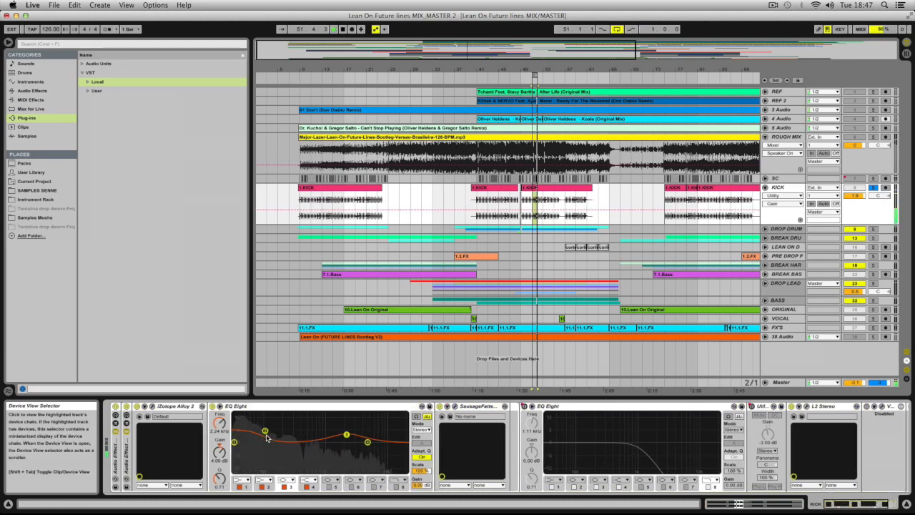
left_click(115, 407)
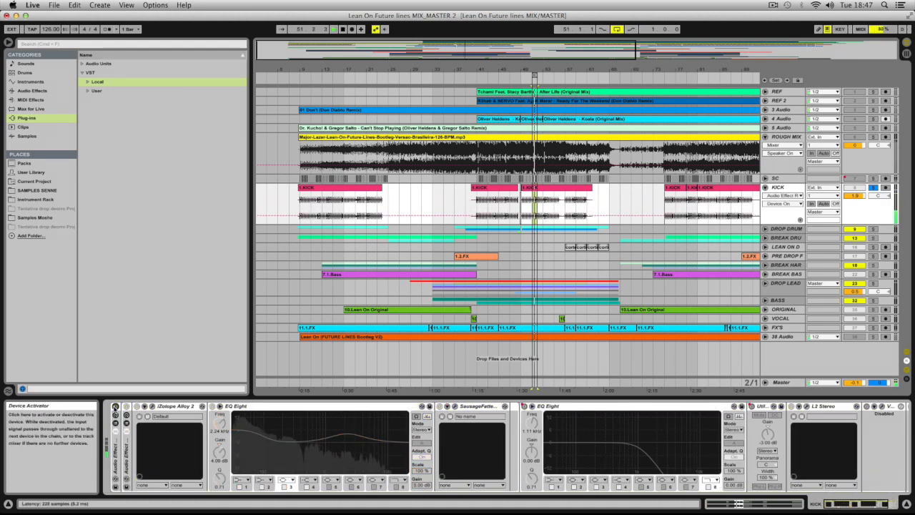
Lower the final Utility's gain to -7.22 dB and compare the kick with the outer rack off and on
left_click(884, 504)
left_click_drag(829, 434, 829, 437)
left_click_drag(858, 504, 660, 508)
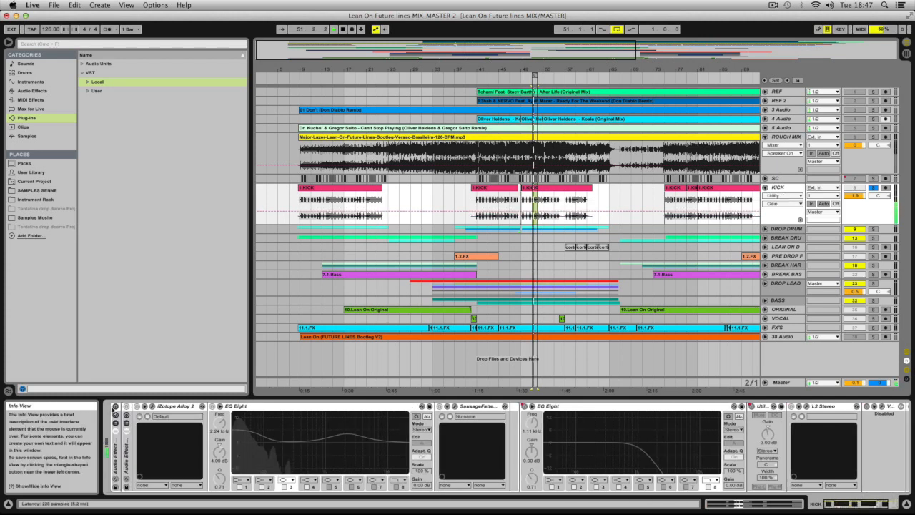
left_click(116, 407)
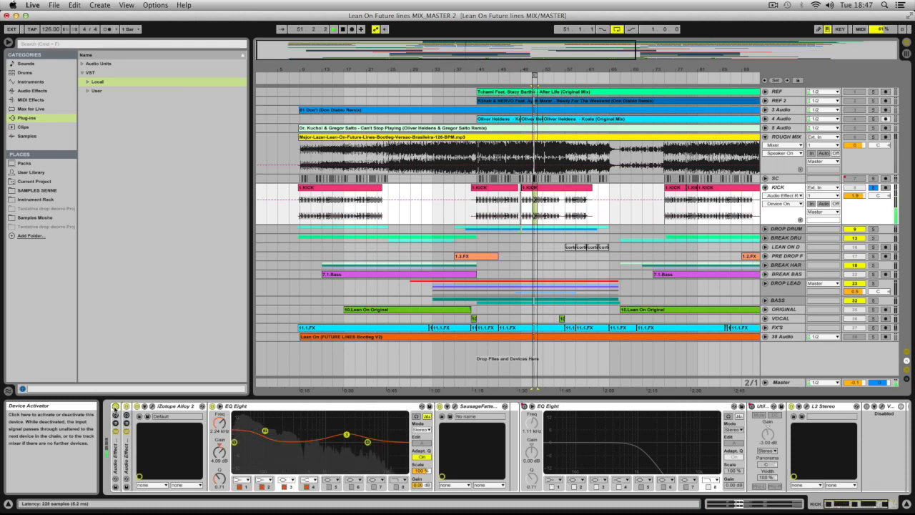
left_click(115, 407)
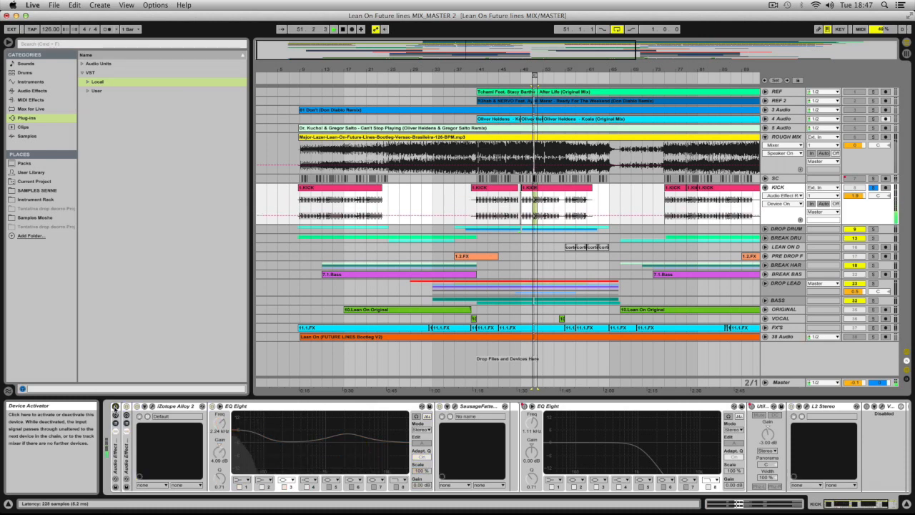
left_click(115, 407)
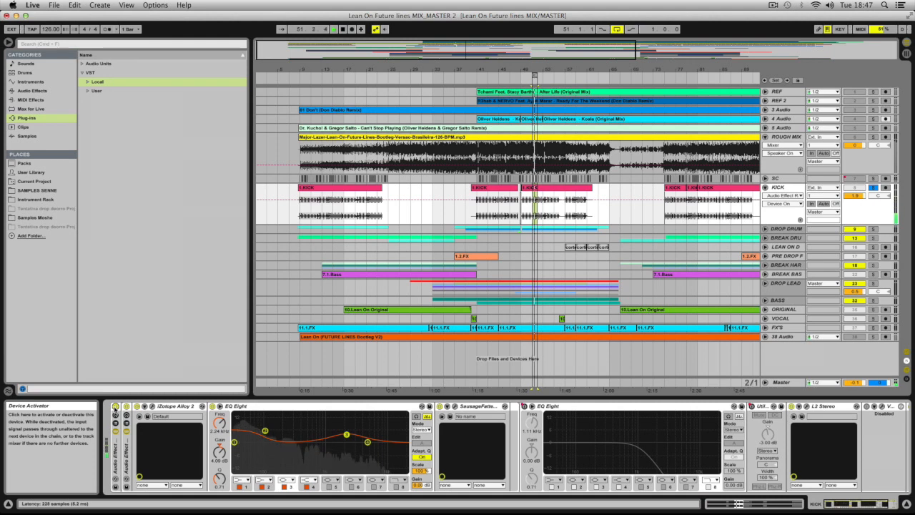
Reset the final Utility's gain and return to the start of the KICK track's device chain
left_click(886, 503)
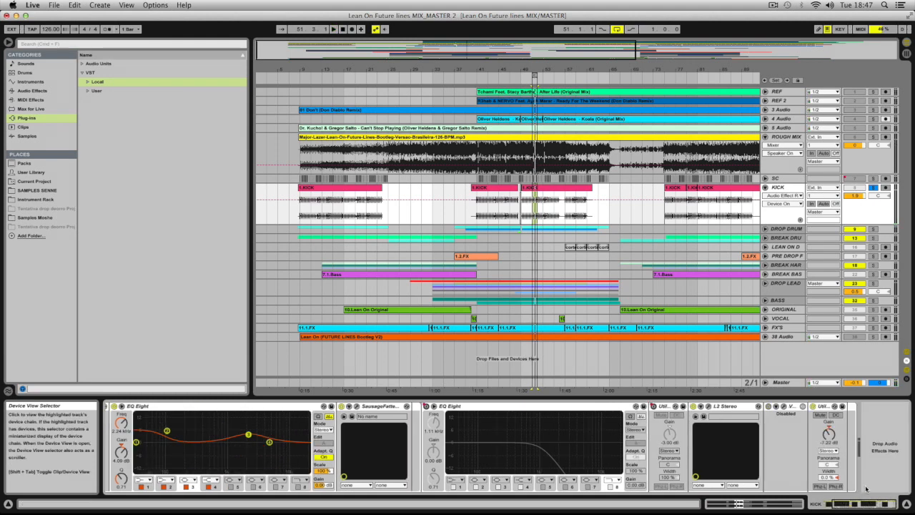
left_click(829, 431)
left_click_drag(866, 507, 837, 504)
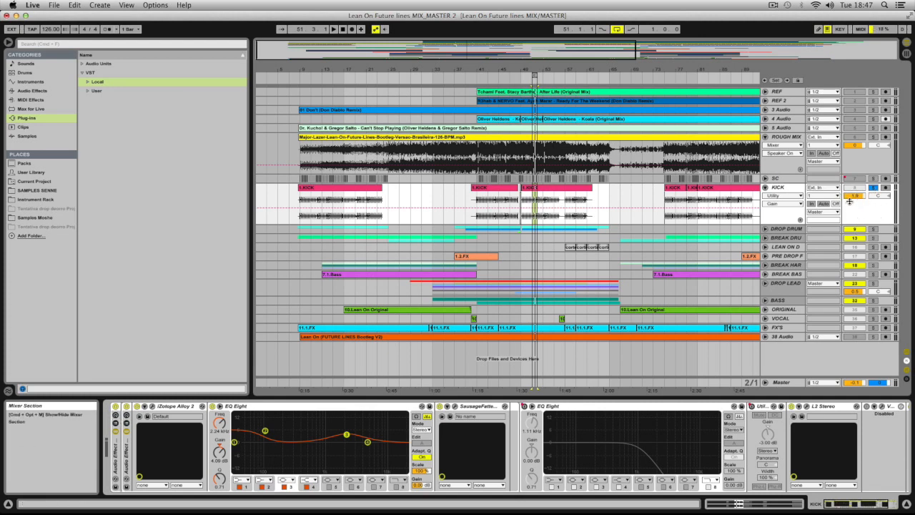
Select bar 51 on the KICK track and turn off the track's solo
left_click_drag(562, 51, 464, 214)
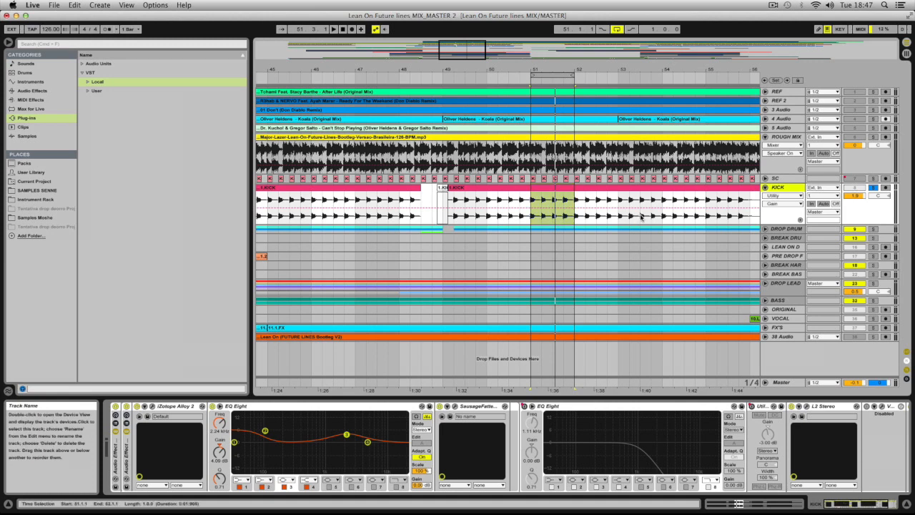
left_click_drag(531, 207, 571, 220)
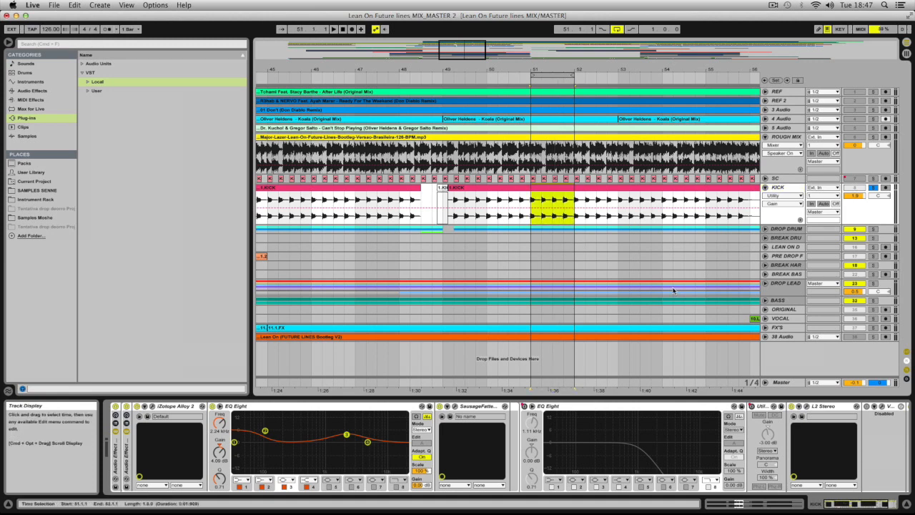
left_click(873, 188)
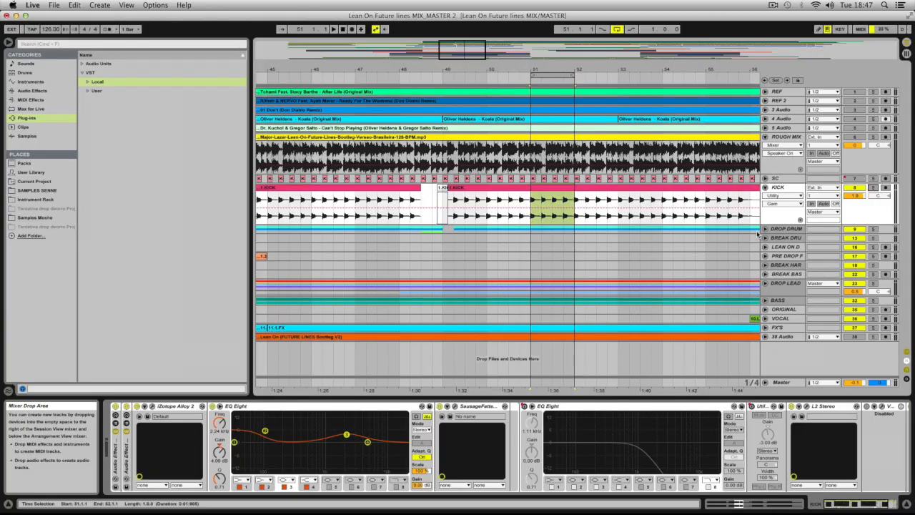
Unfold the DROP DRUMS group with its tracks and loop the eight bars starting at bar 49
left_click(757, 233)
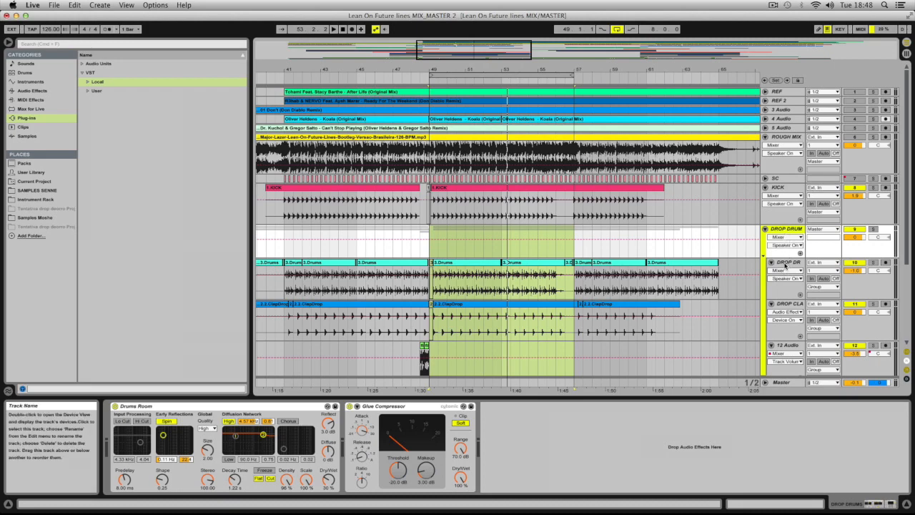
scroll(785, 266, "down", 2)
left_click_drag(455, 70, 455, 136)
mouse_move(389, 70)
left_mouse_down()
mouse_move(389, 36)
mouse_move(389, 57)
left_mouse_up()
Select the DROP DRUMS group and its Drums Room reverb device
left_click(785, 201)
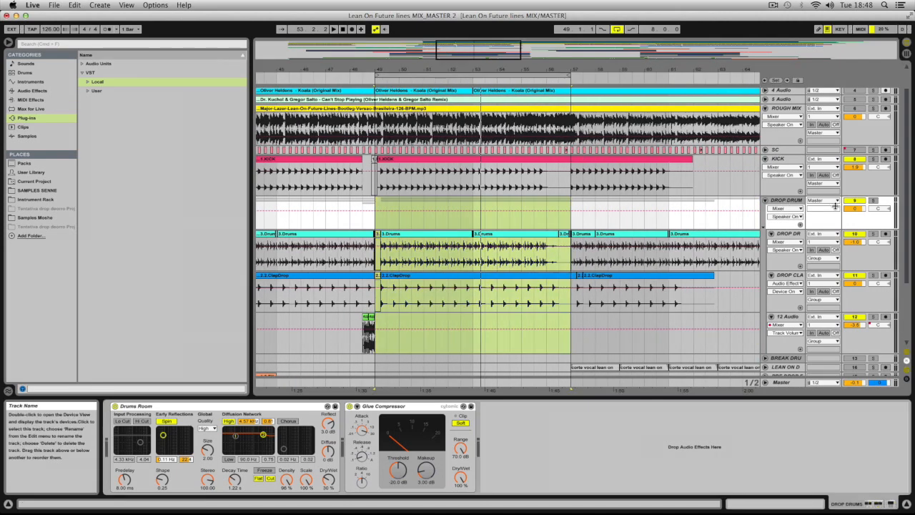
left_click(271, 406)
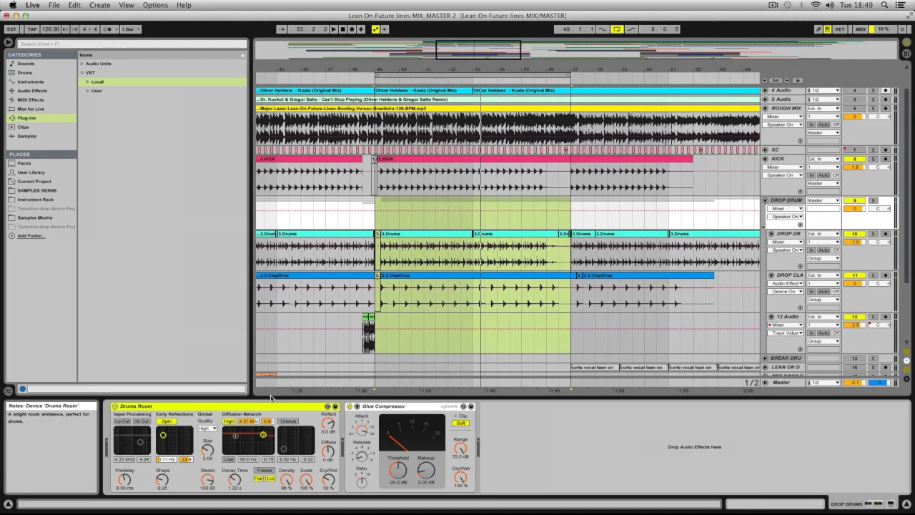
Solo the DROP DRUMS group over the eight bars from bar 49, compare its Drums Room reverb off and on, and select the Glue Compressor
left_click(114, 406)
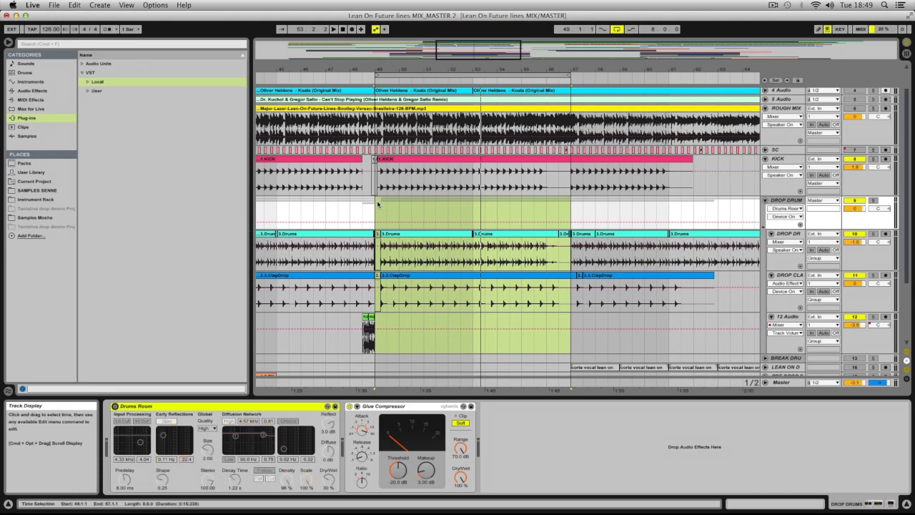
left_click_drag(377, 203, 565, 213)
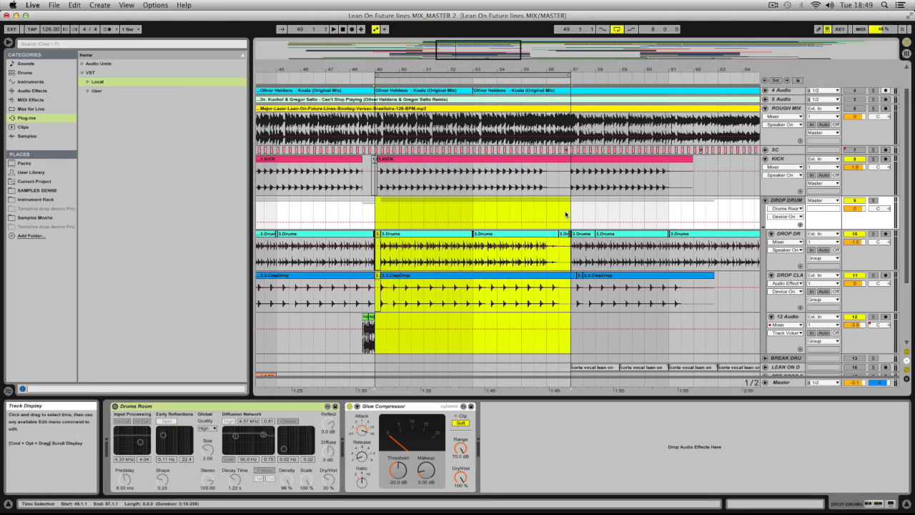
left_click(872, 201)
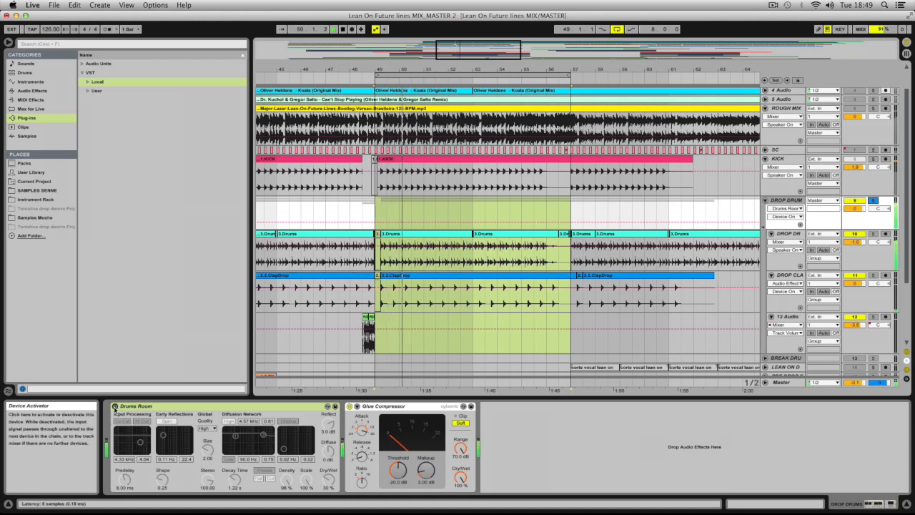
left_click(114, 406)
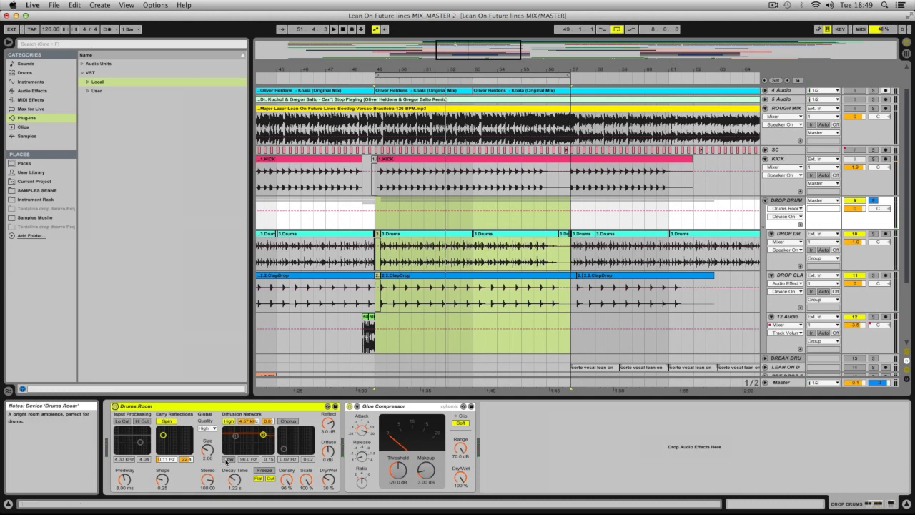
left_click(774, 202)
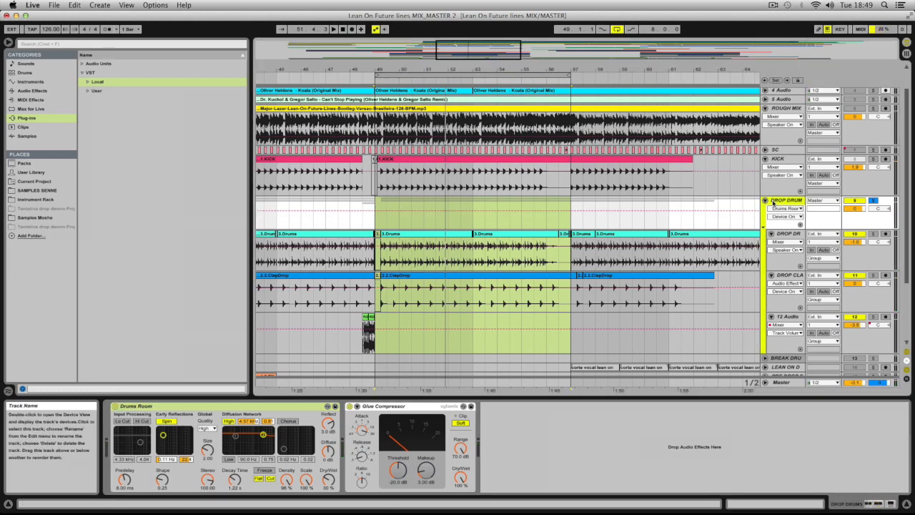
left_click(381, 429)
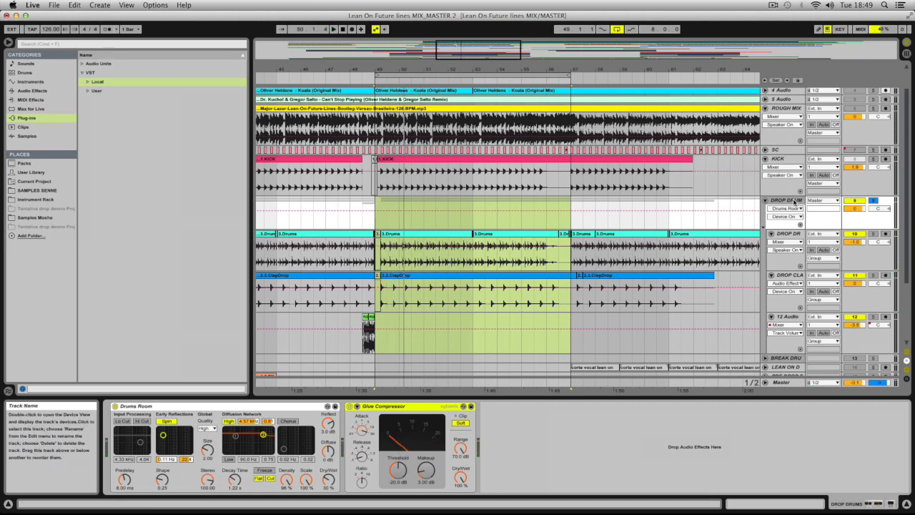
Select and solo the DROP DRUMS track inside the group and widen the track headers to show the full names
scroll(652, 310, "down", 1)
scroll(652, 310, "down", 1)
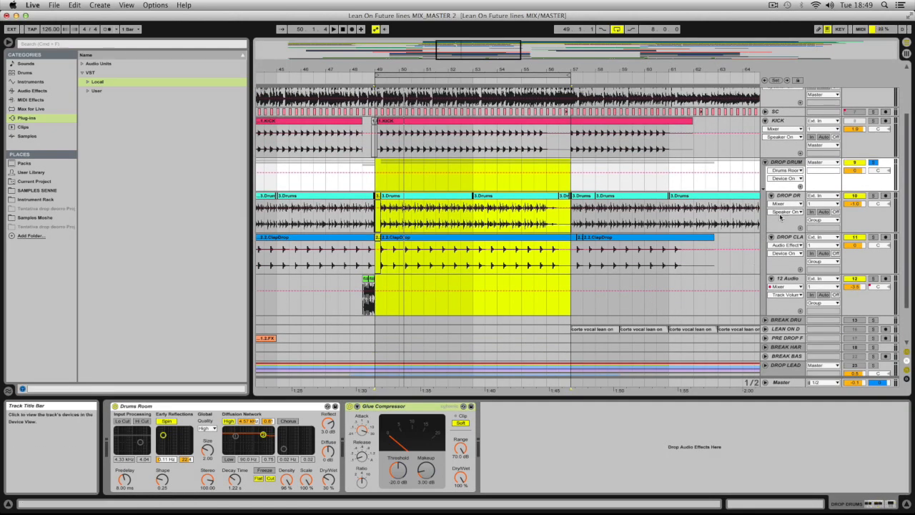
left_click(786, 196)
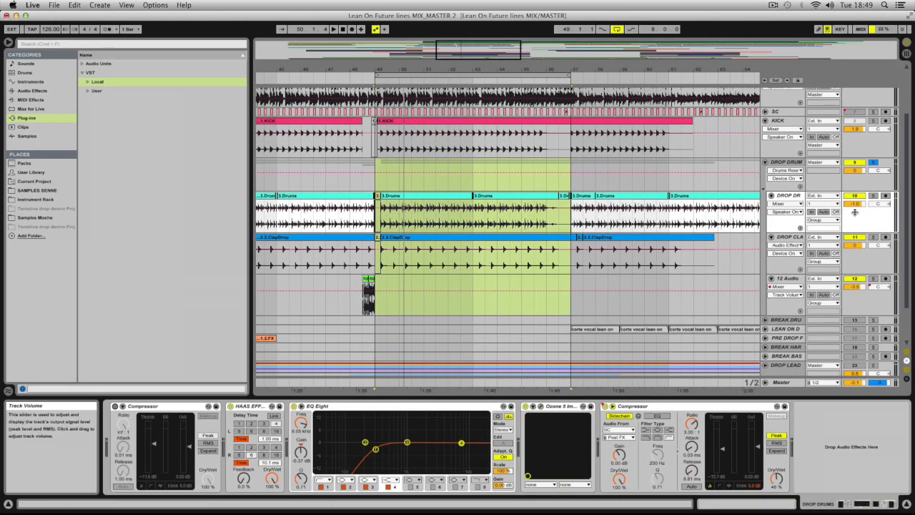
left_click(873, 196)
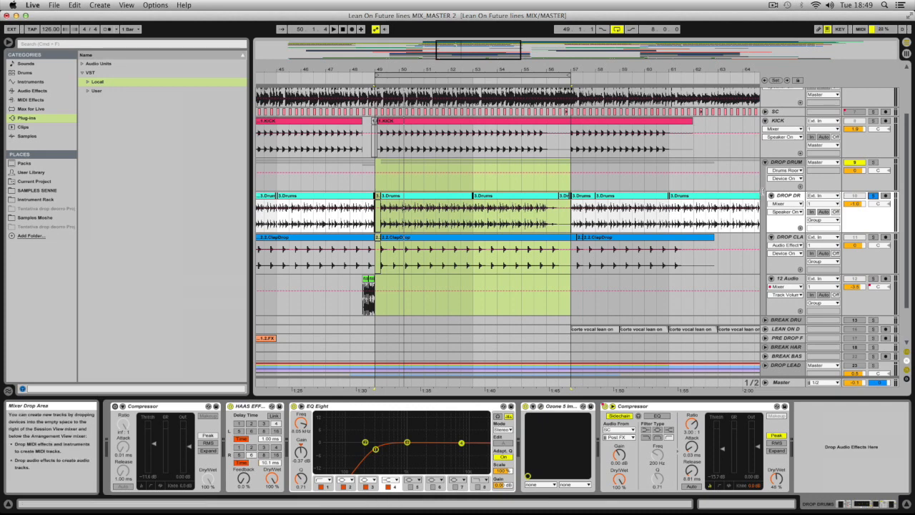
left_click(793, 197)
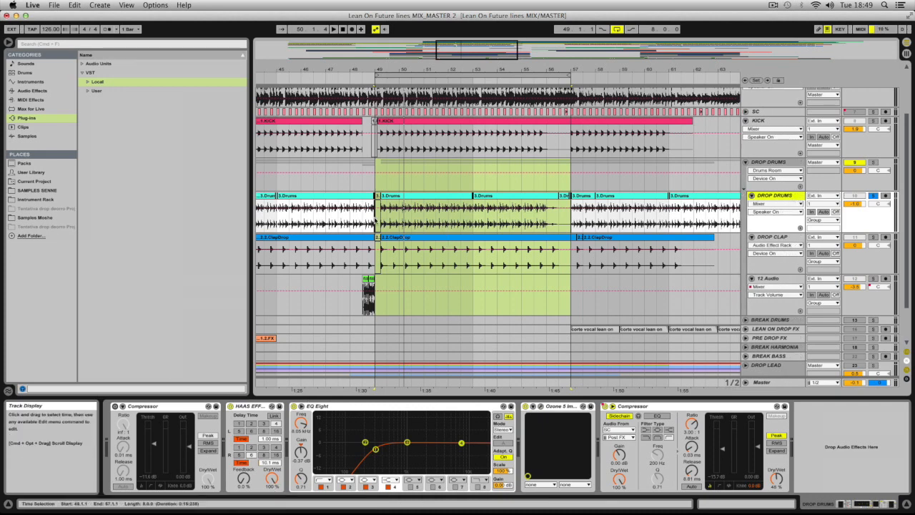
Loop bar 51 of the DROP DRUMS track and play it while comparing the HAAS EFFECT delay off and on
left_click_drag(425, 218, 439, 225)
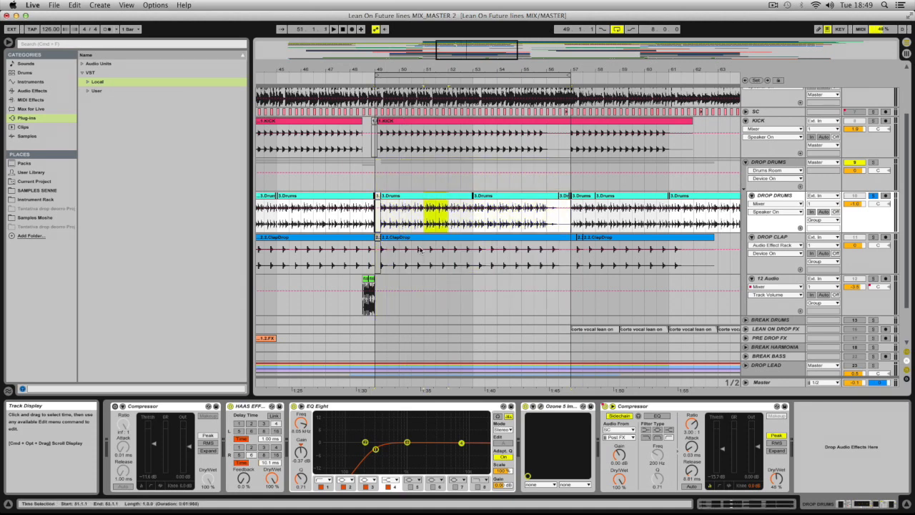
key("super+l")
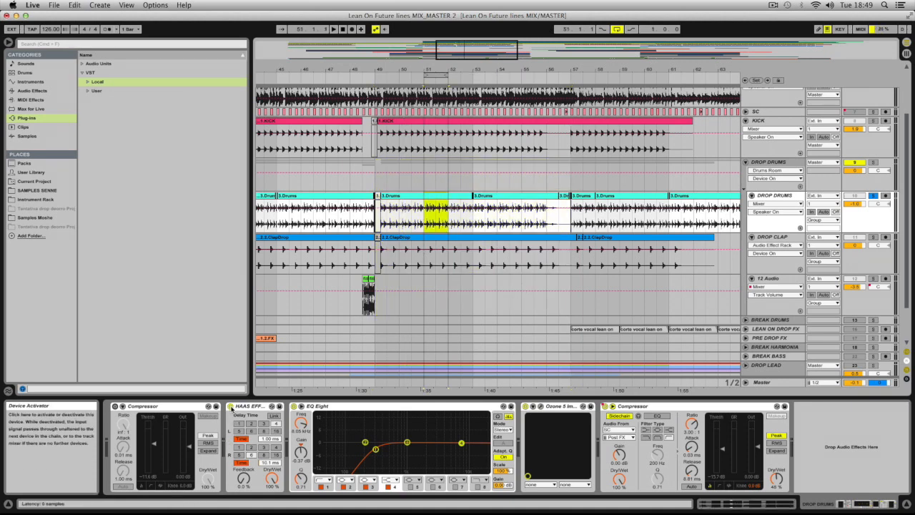
key("space")
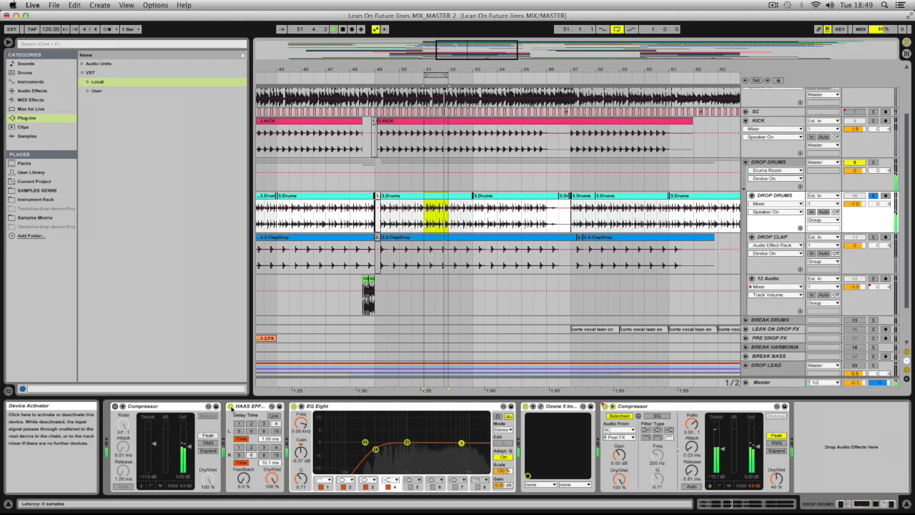
left_click(230, 407)
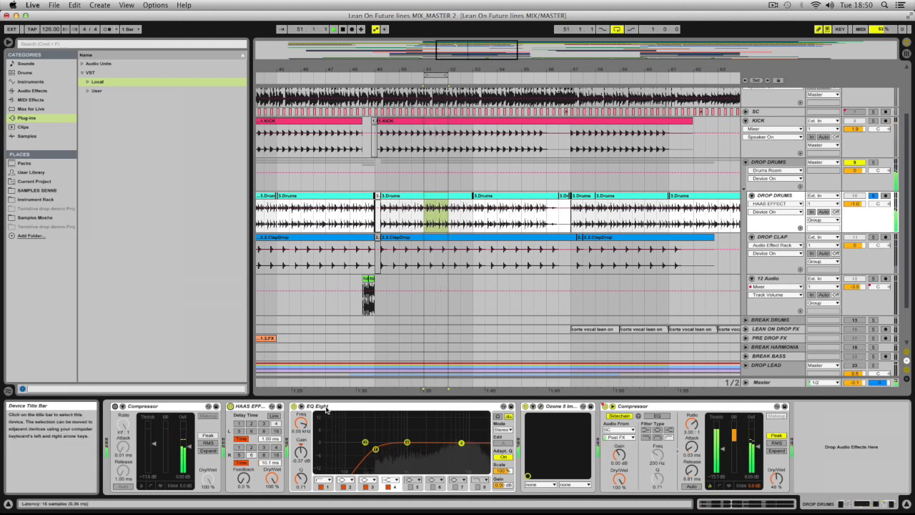
Compare the DROP DRUMS track with EQ Eight's filter 1 off and on, and stop playback
left_click(321, 487)
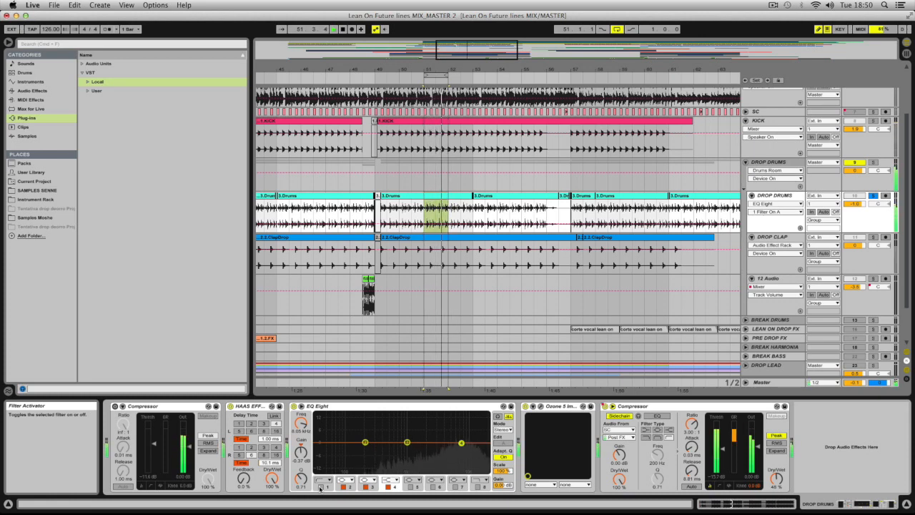
left_click(321, 486)
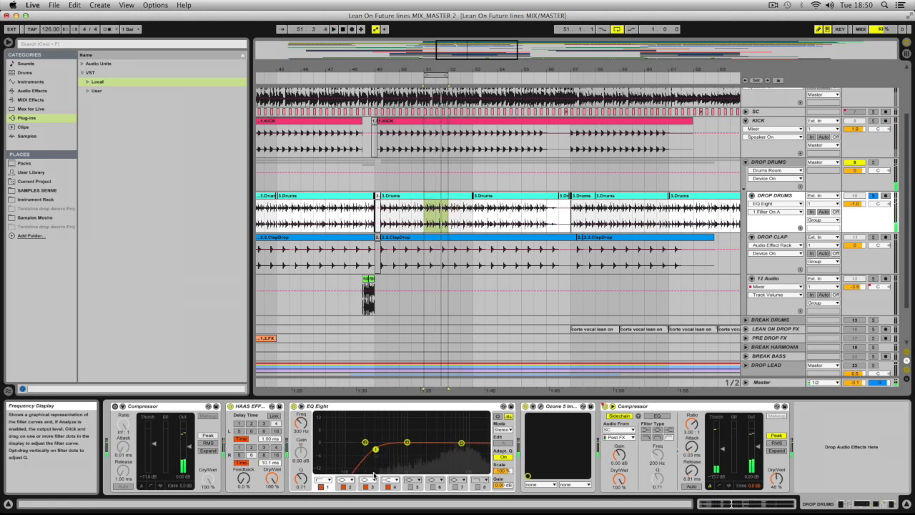
key("space")
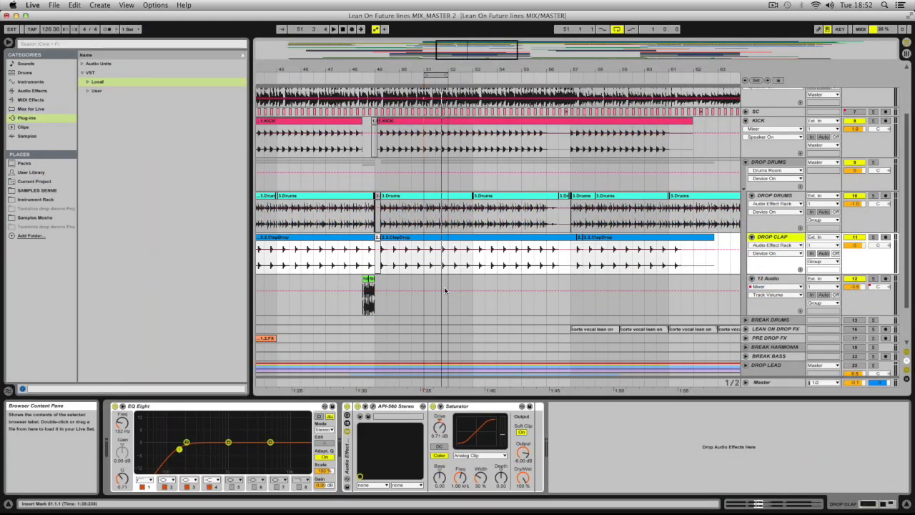
Solo the DROP CLAP track and play the loop while comparing its EQ Eight filter 1 off and on
left_click(872, 236)
key("space")
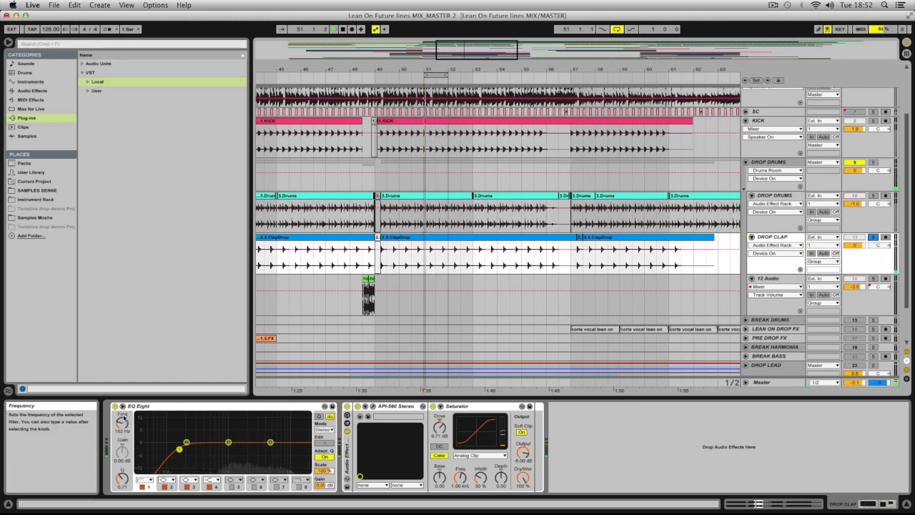
left_click(143, 486)
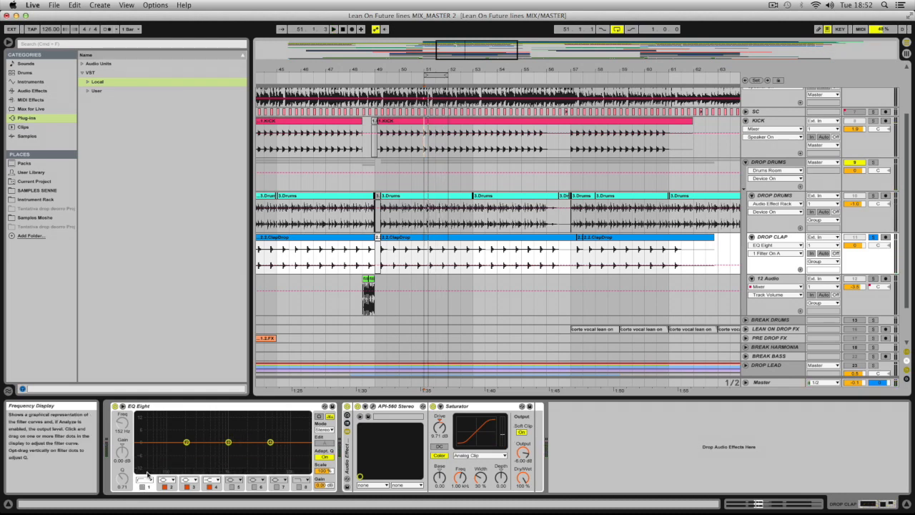
left_click(143, 485)
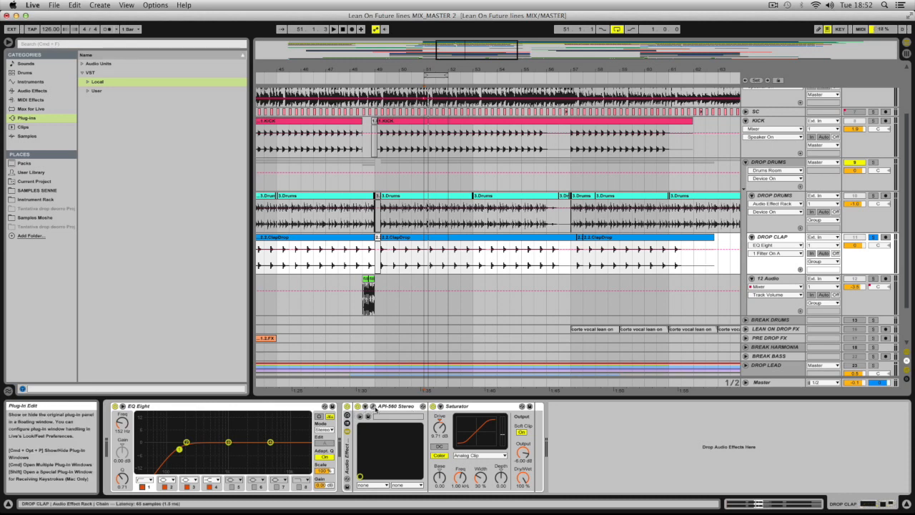
Open the API-560 Stereo equalizer window of the DROP CLAP track and reposition it over the arrangement
left_click(375, 406)
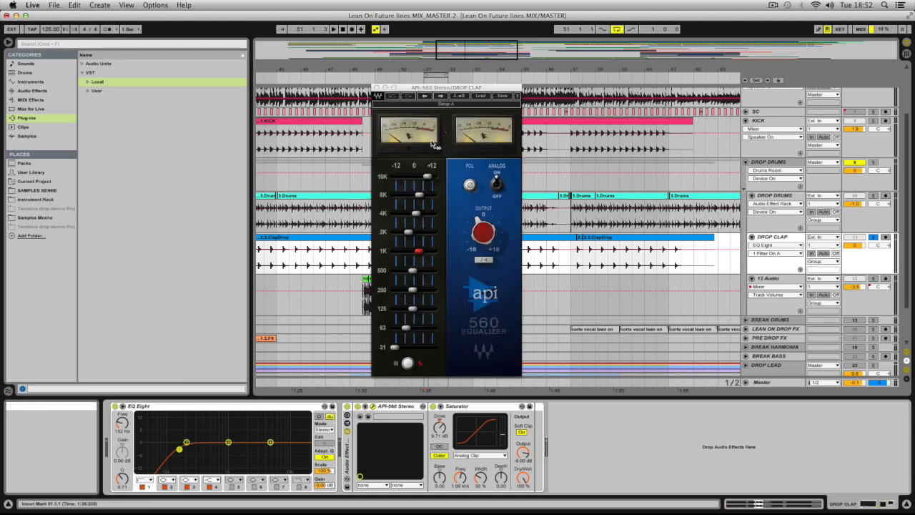
left_click_drag(442, 89, 416, 63)
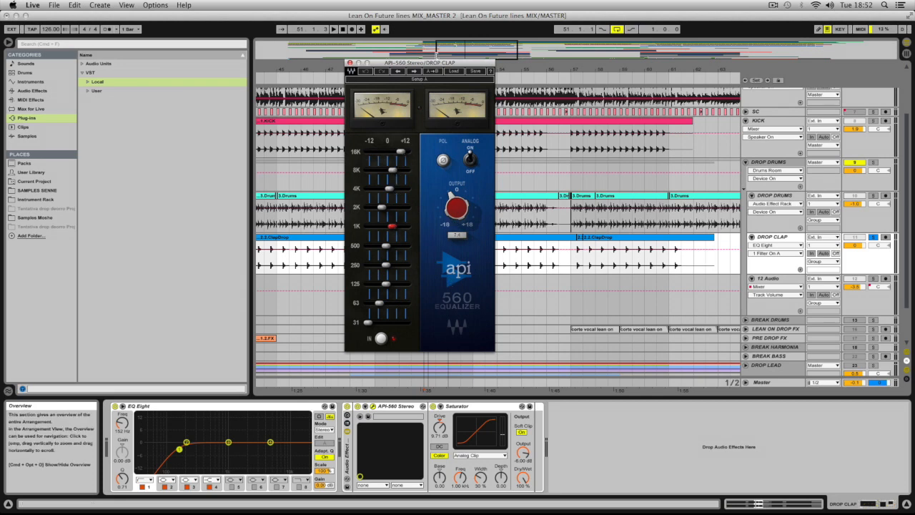
left_click_drag(452, 63, 460, 70)
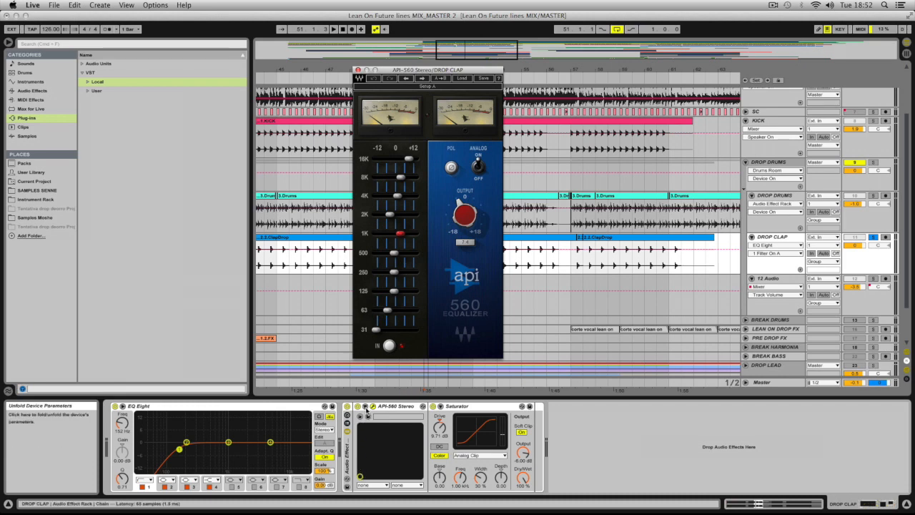
Compare the unsoloed DROP CLAP playing with the other drums with its API-560 Stereo equalizer off and on
left_click(359, 406)
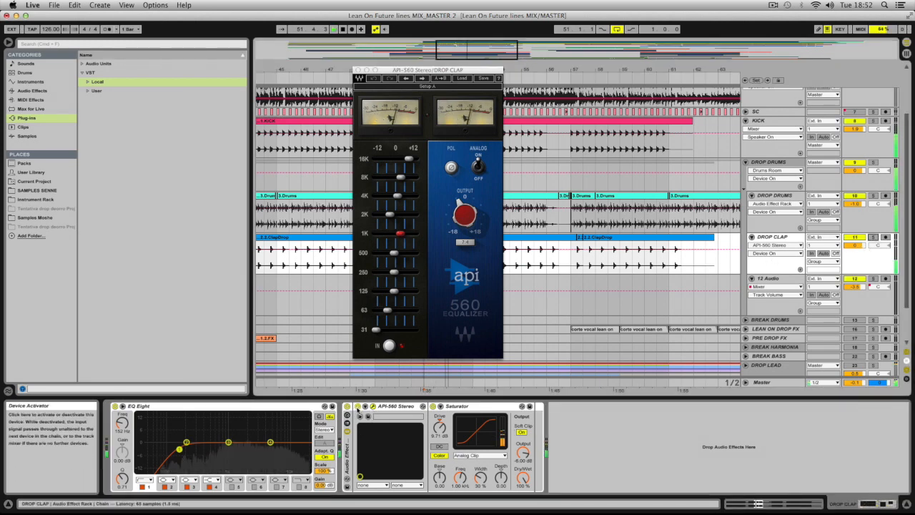
left_click(357, 407)
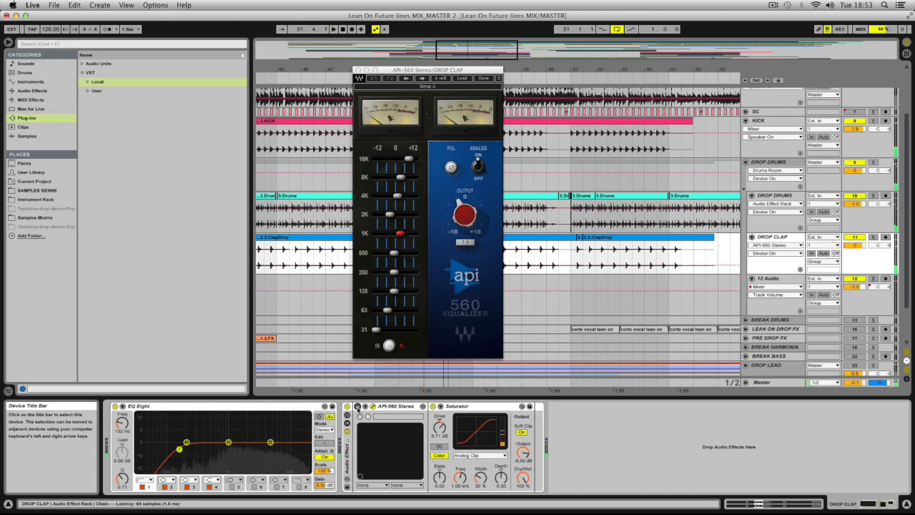
left_click(357, 407)
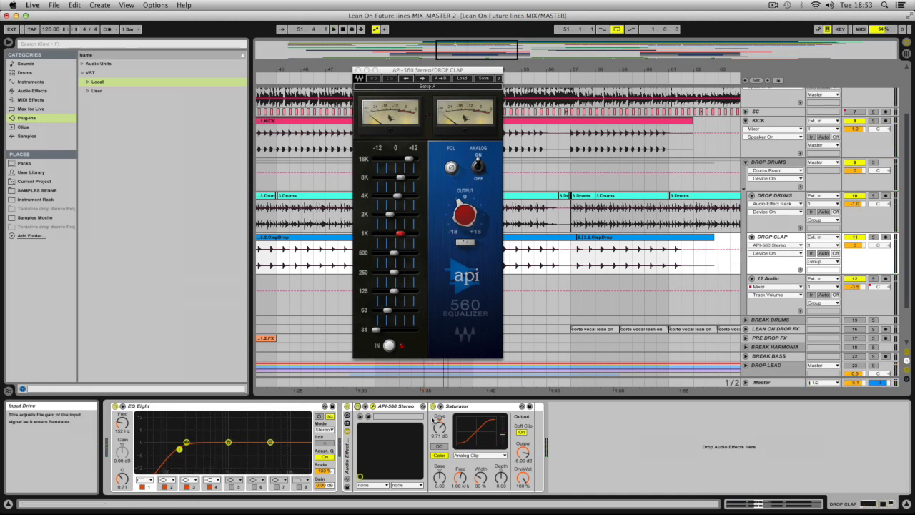
Compare the DROP CLAP track with its Saturator off and on, and close the API-560 Stereo window
left_click(432, 406)
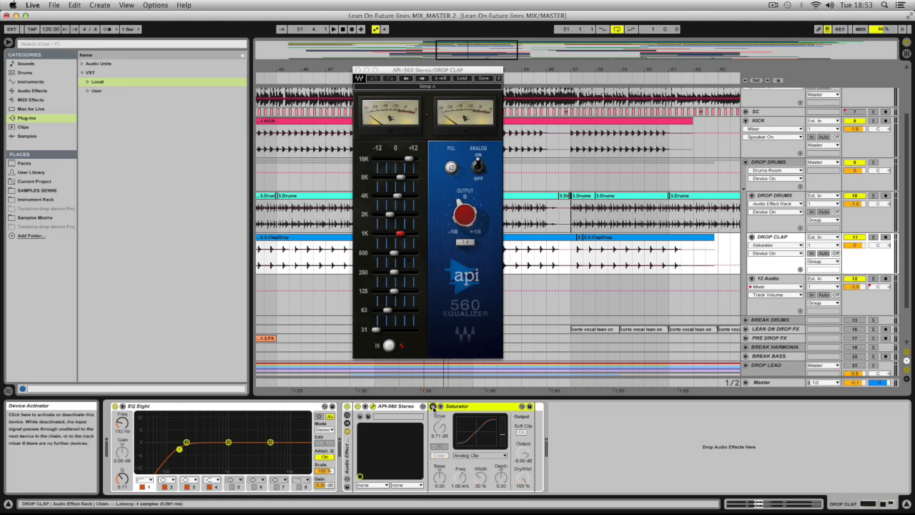
left_click(432, 407)
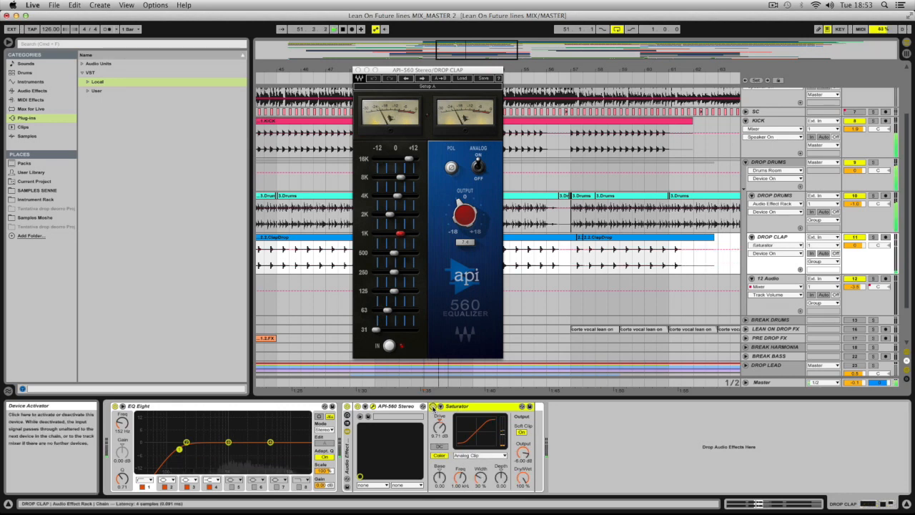
left_click(432, 406)
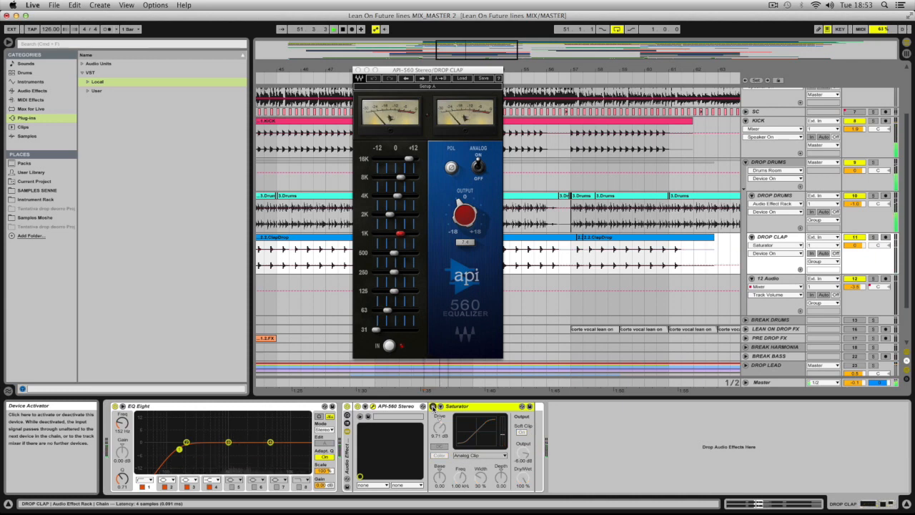
left_click(432, 406)
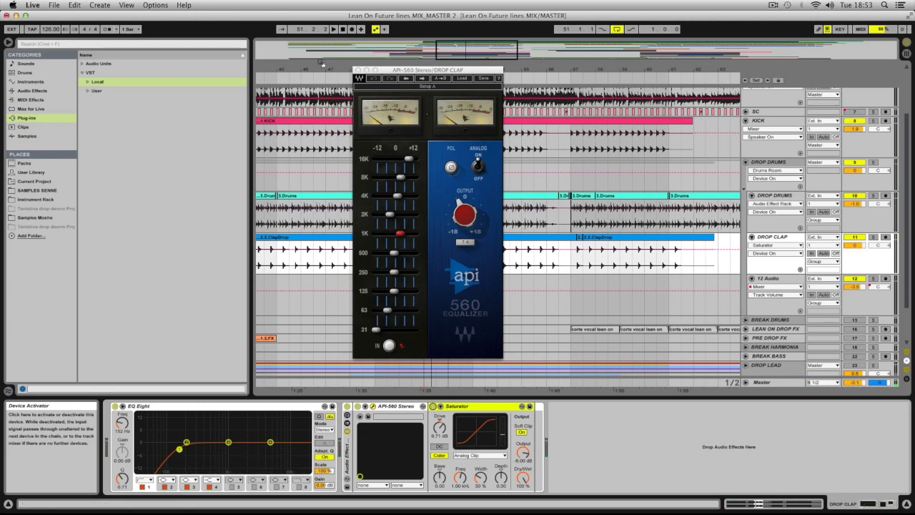
left_click(357, 70)
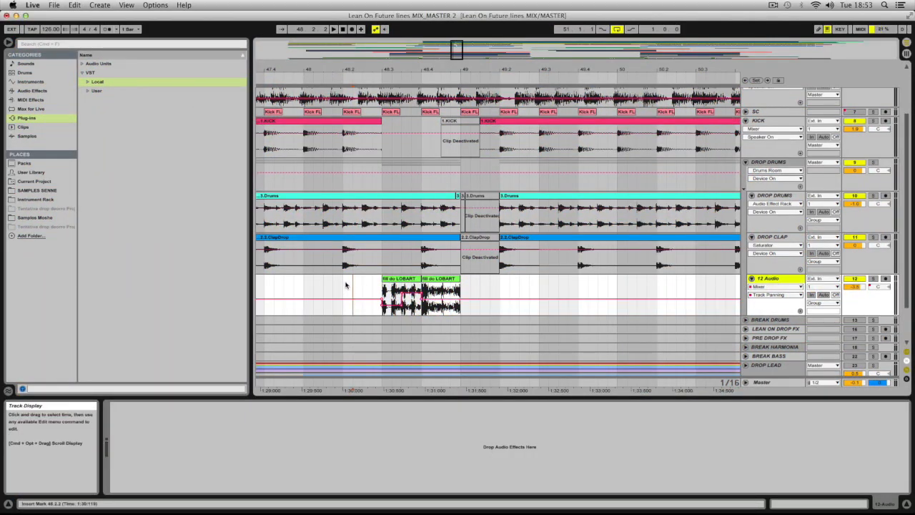
Loop one bar from 48.2.1 around the fill do LOBART clips on the 12-Audio track and play it soloed
left_click_drag(345, 285, 496, 287)
key("super+l")
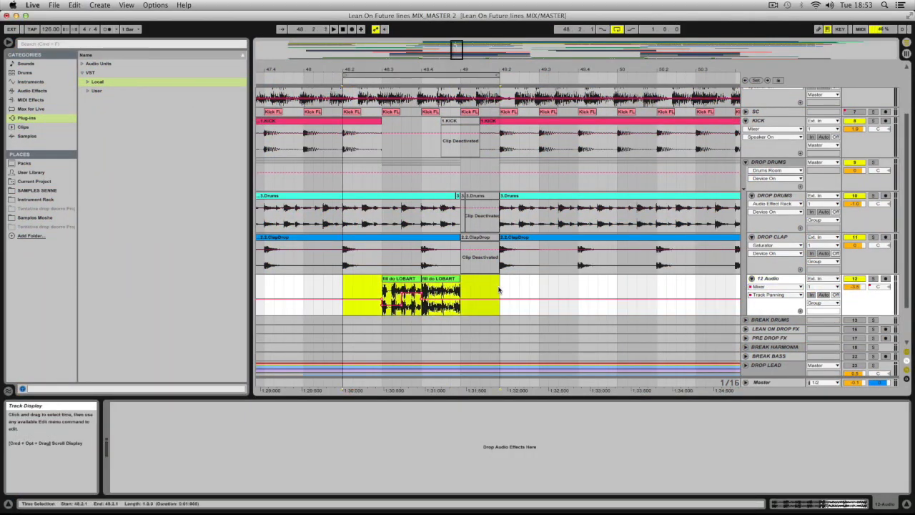
left_click(873, 278)
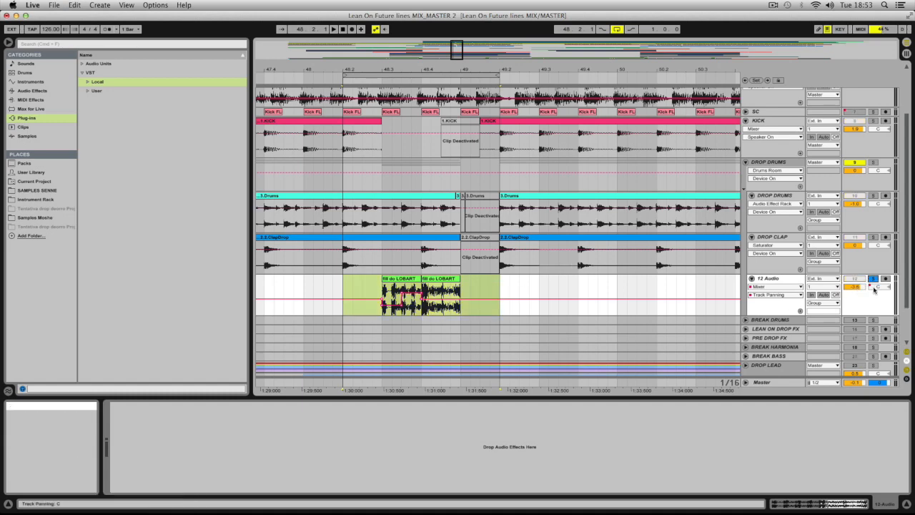
left_click(358, 285)
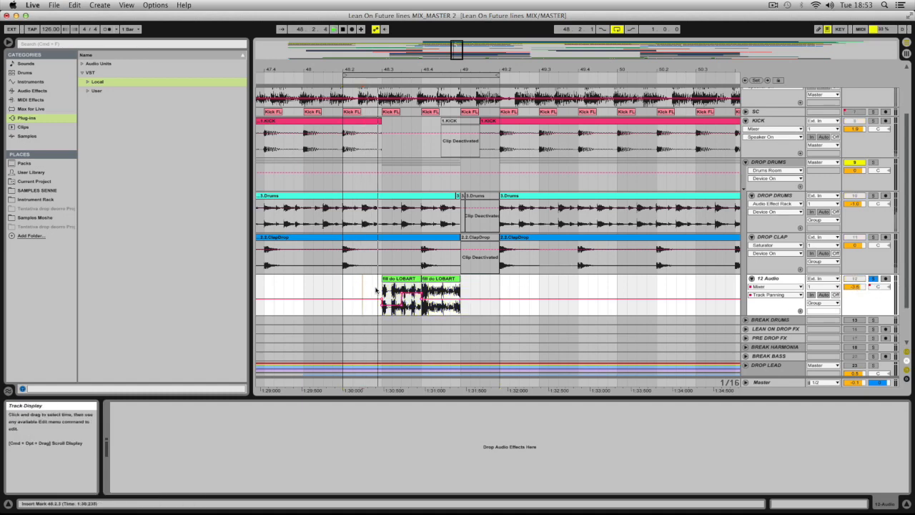
key("space")
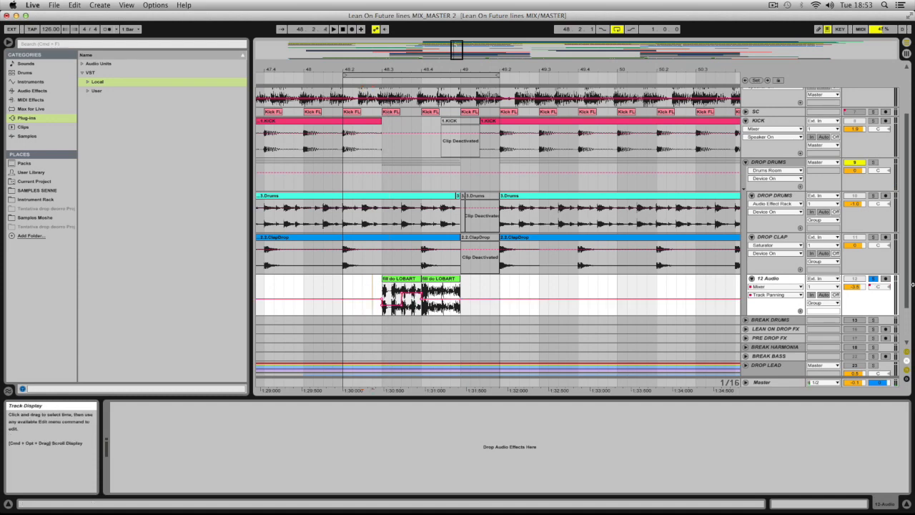
Examine the Drums Room and Glue Compressor on the BREAK DRUMS group, plus the devices on its BREAK CLAP and BREAK DRUMS tracks
key("space")
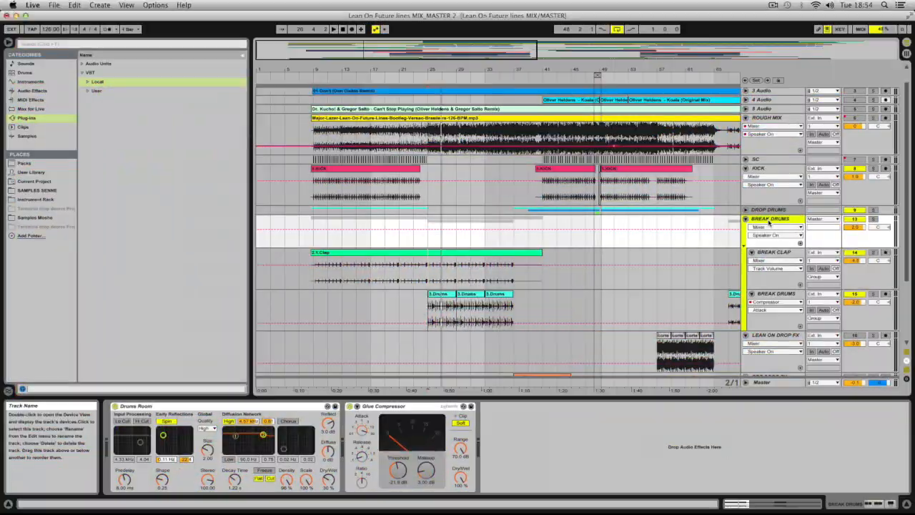
left_click(248, 407)
left_click(388, 406)
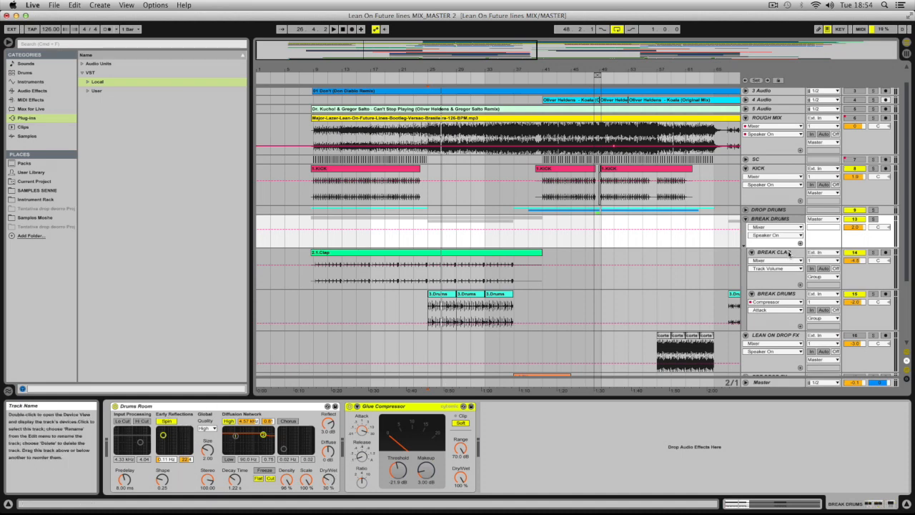
left_click(782, 271)
left_click(778, 293)
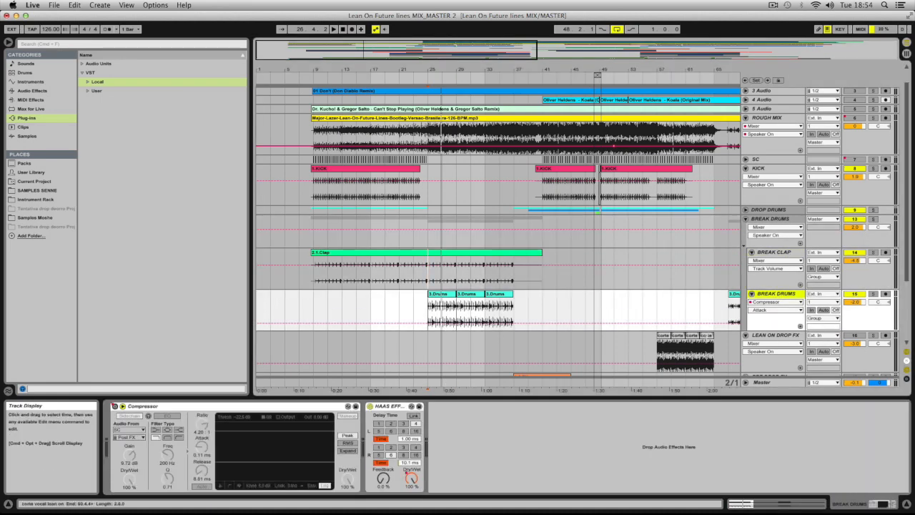
Solo the BREAK DRUMS track and play its first run of 3.Drums clips
left_click(429, 310)
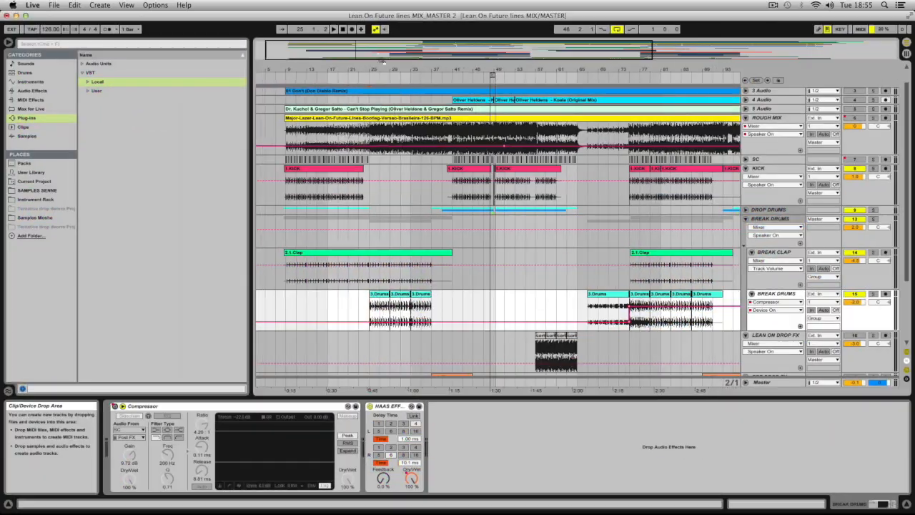
left_click(873, 294)
key("space")
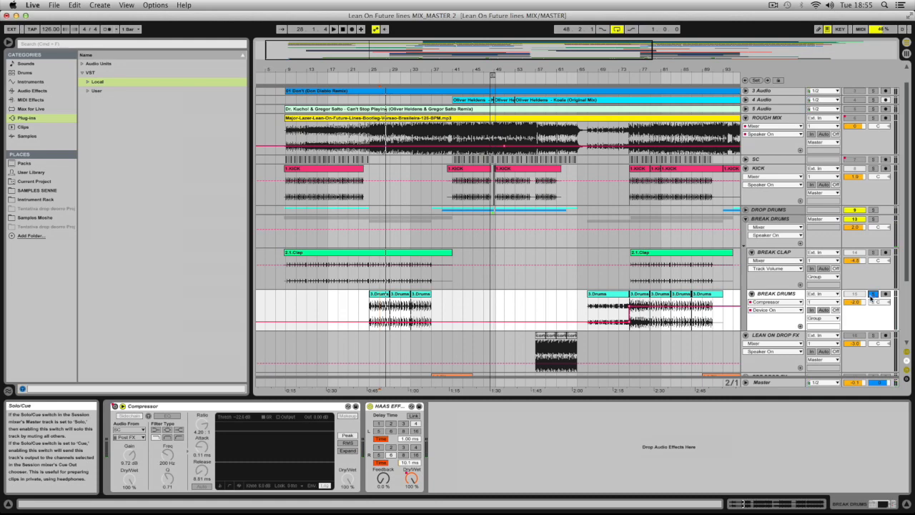
Examine the Compressor's Device On automation on the BREAK DRUMS track, marking bars 21 to 41 around the first 3.Drums clips
left_click_drag(361, 49, 377, 71)
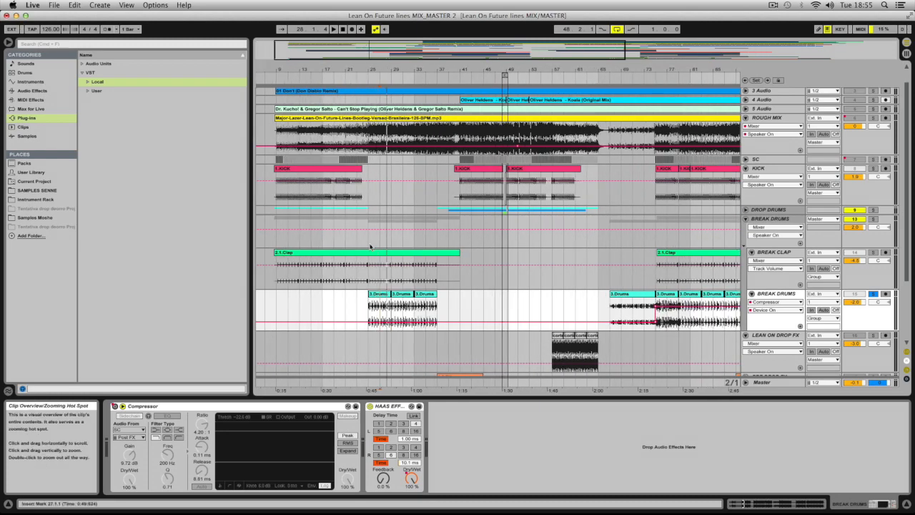
left_click_drag(352, 309, 467, 305)
left_click(465, 306)
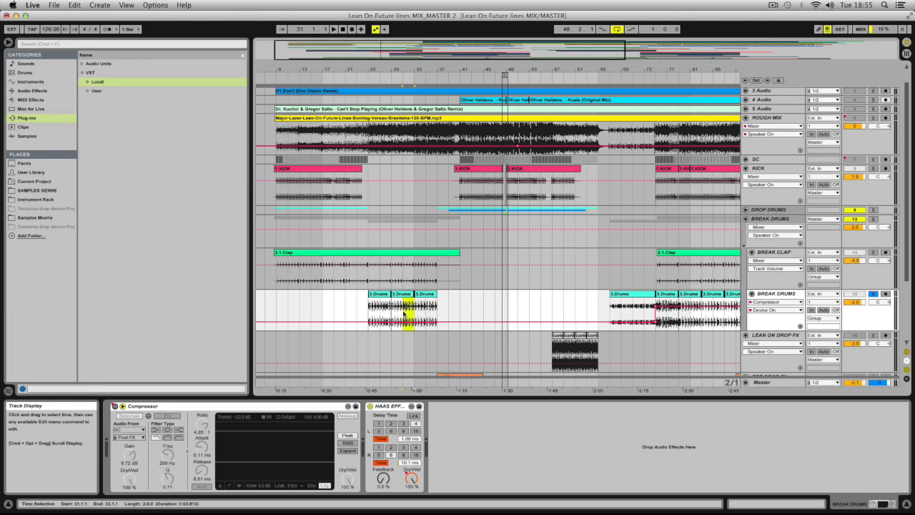
left_click_drag(474, 70, 432, 50)
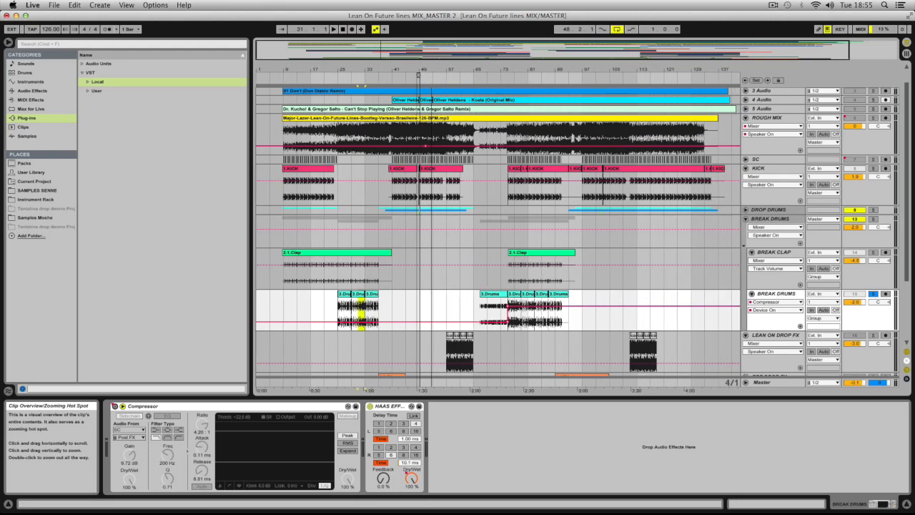
left_click_drag(324, 307, 409, 306)
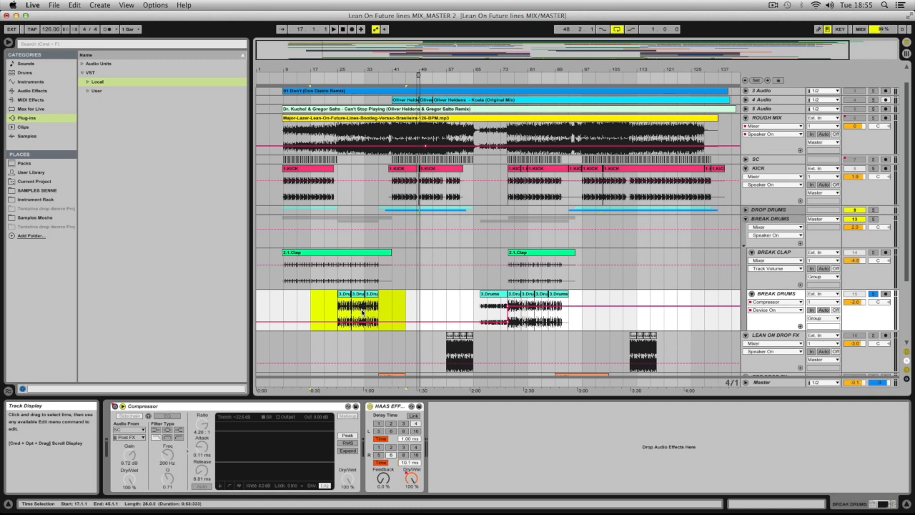
left_click_drag(326, 309, 365, 308)
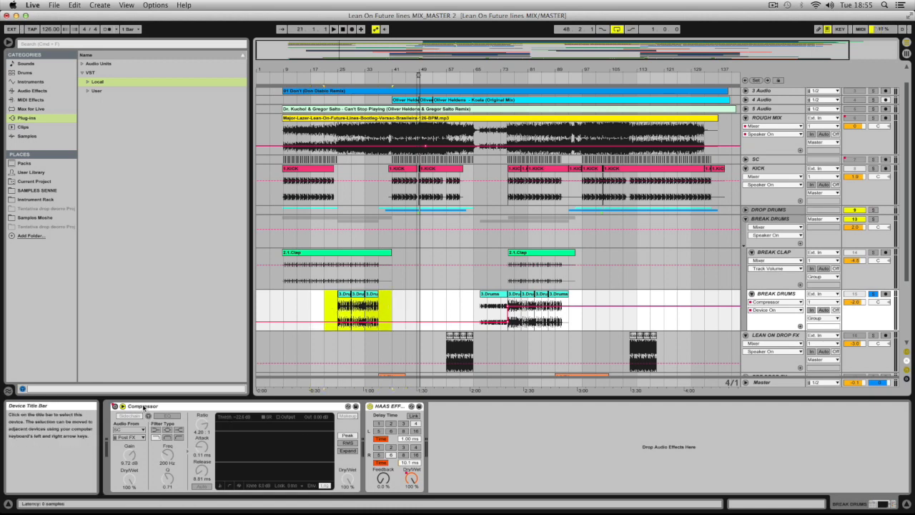
left_click(775, 310)
left_click(631, 286)
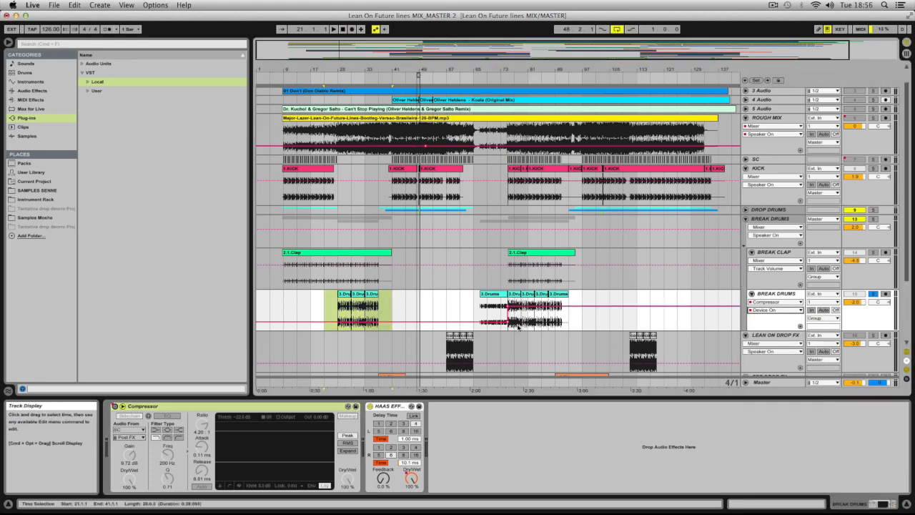
Compare the soloed BREAK DRUMS playing in the first break from bar 29 and in the second break, adding the soloed KICK there
left_click(351, 313)
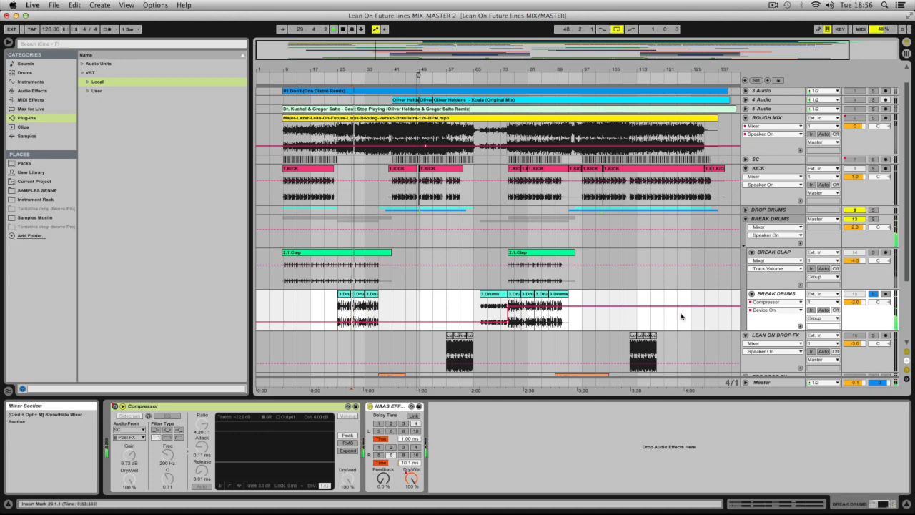
left_click(522, 318)
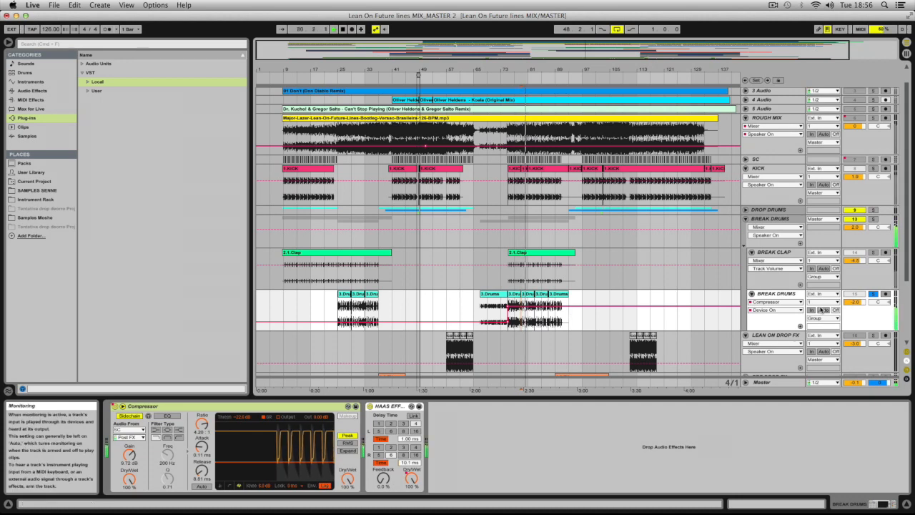
left_click(873, 169, "super")
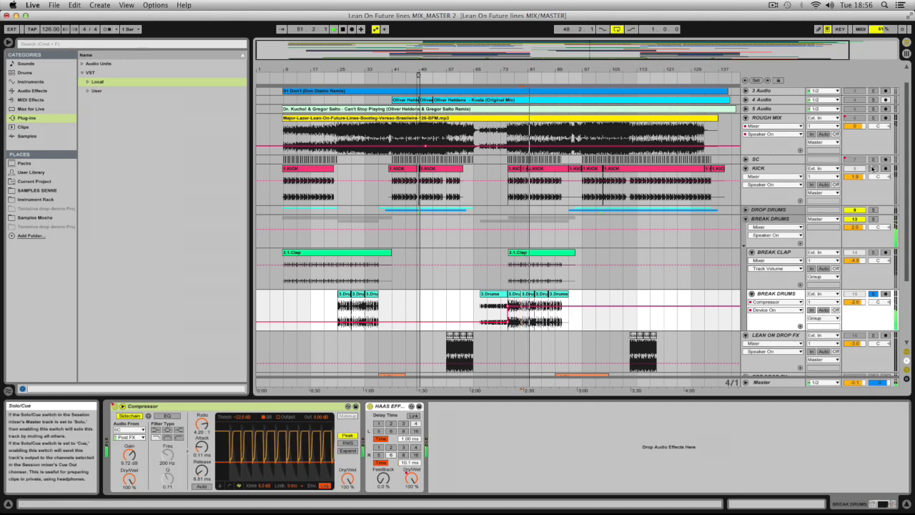
key("space")
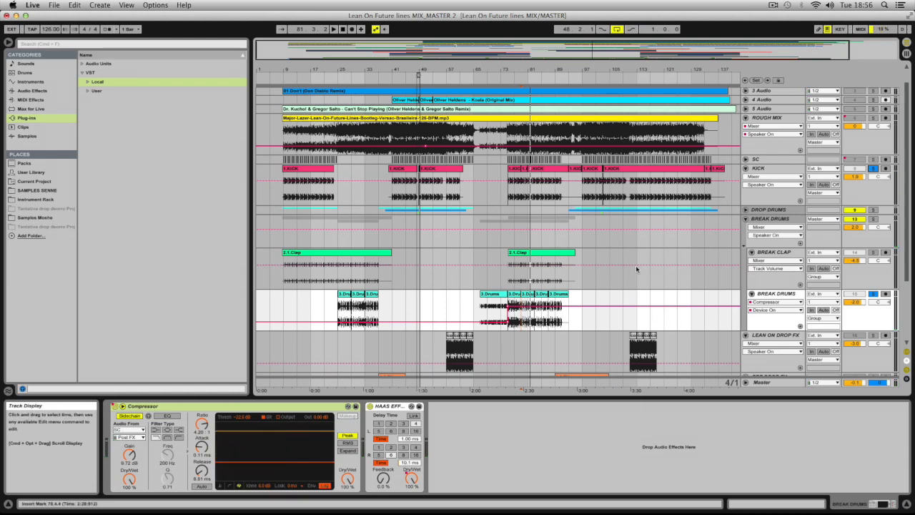
key("space")
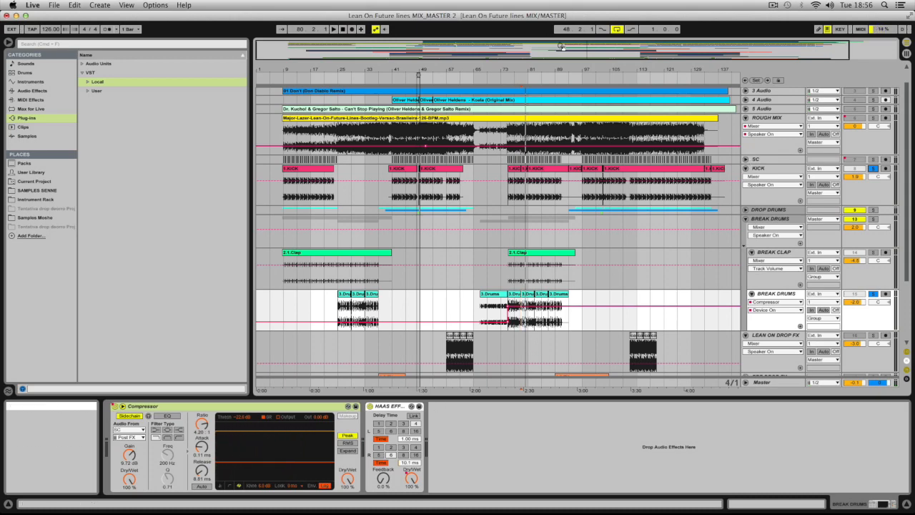
Display the HAAS EFFECT Dry/Wet automation on the BREAK DRUMS track and mark its flat stretch and ramp before bar 75
left_click_drag(562, 46, 564, 48)
left_click(411, 477)
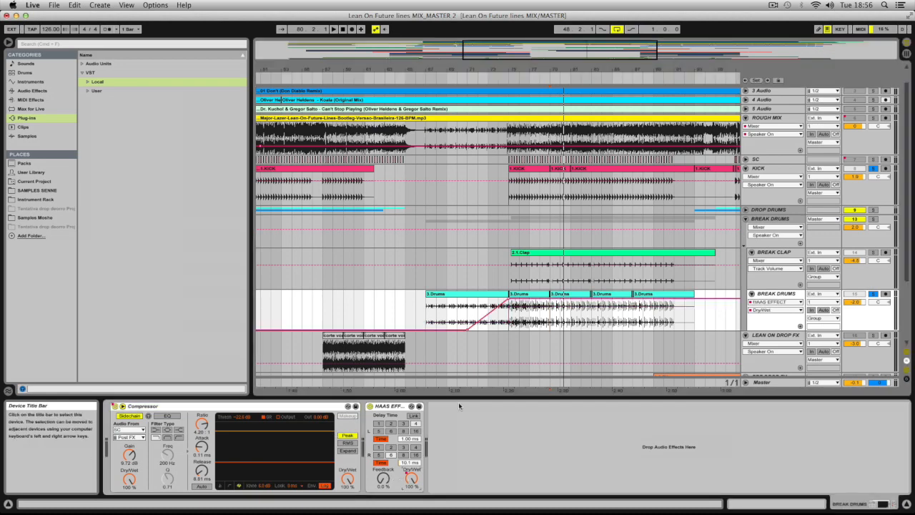
left_click(467, 313)
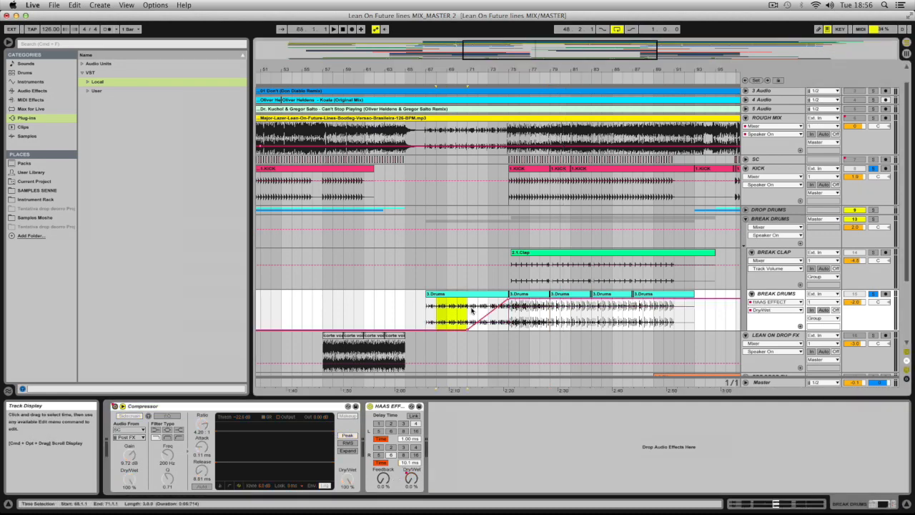
left_click_drag(417, 310, 478, 313)
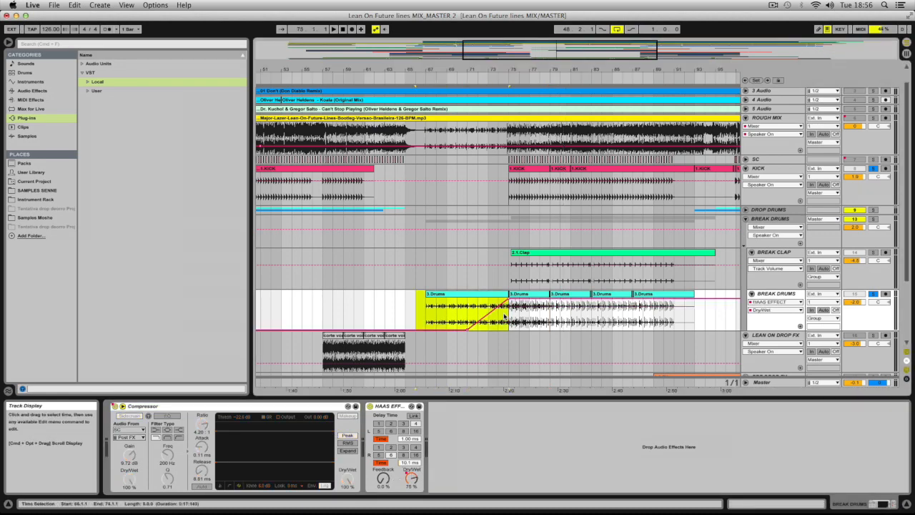
left_click_drag(416, 313, 450, 313)
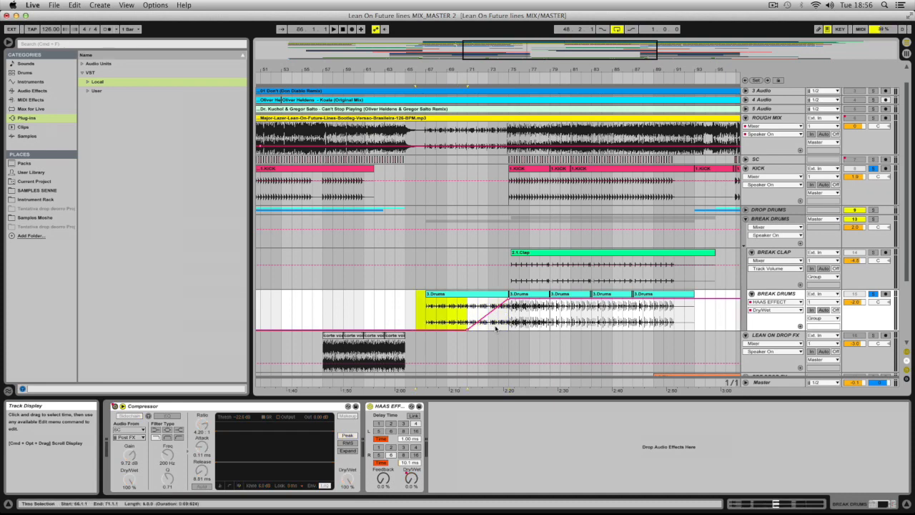
left_click_drag(458, 315, 509, 314)
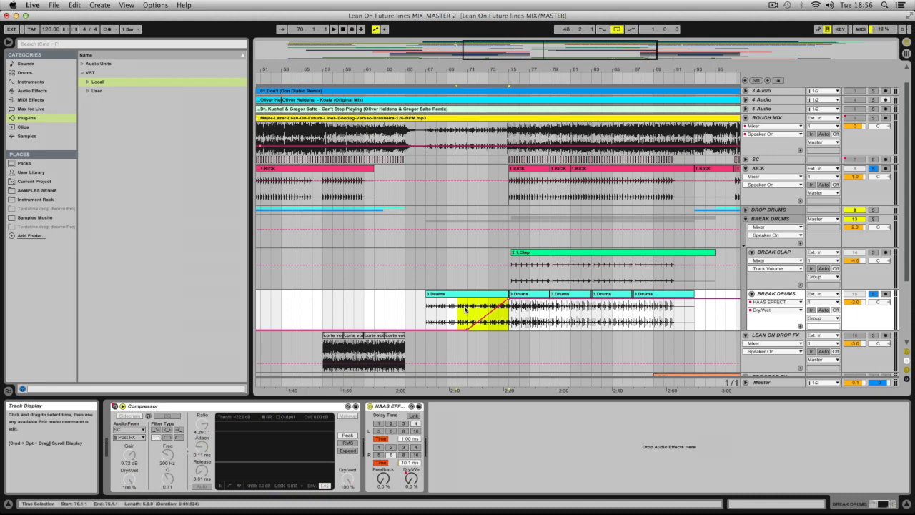
Unsolo the KICK and play the BREAK DRUMS through the HAAS EFFECT Dry/Wet ramp, checking the group's and track's devices
left_click(437, 310)
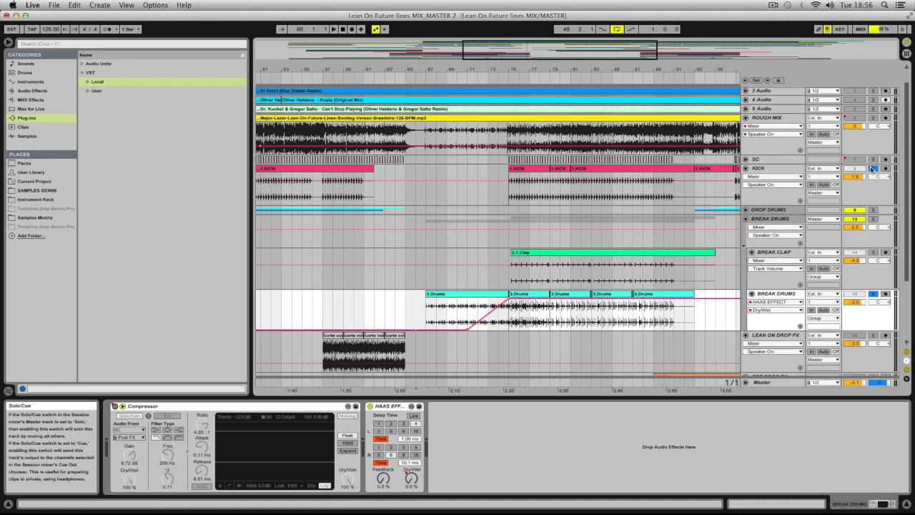
scroll(471, 286, "down", 3)
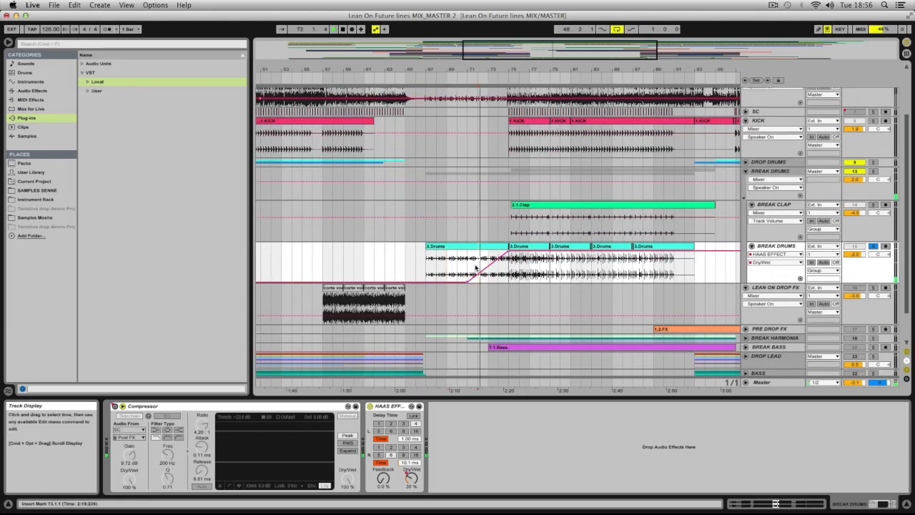
left_click(765, 173)
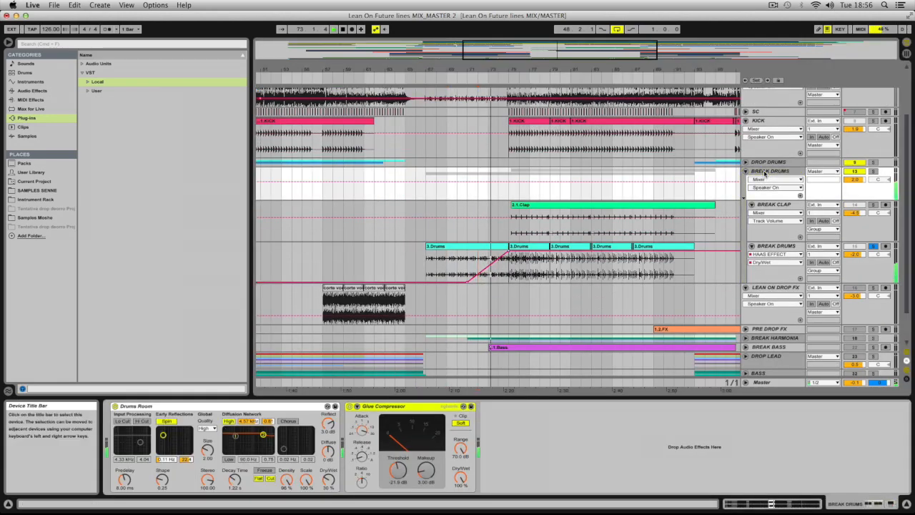
left_click(772, 247)
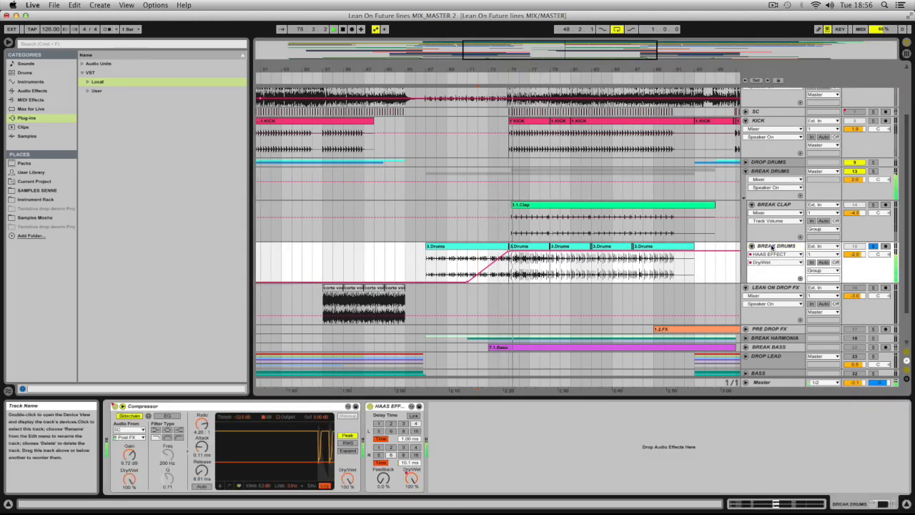
left_click(450, 272)
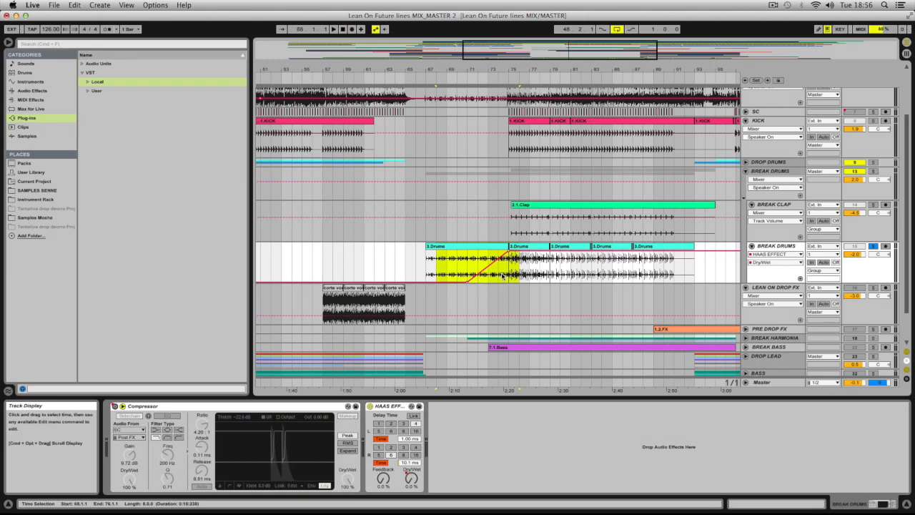
left_click(419, 274)
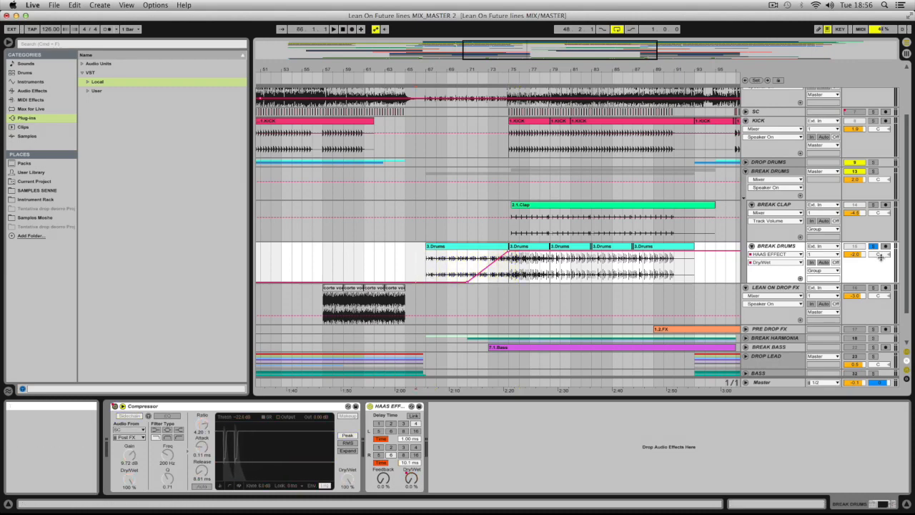
Check the BREAK CLAP track, and fold the BREAK CLAP and BREAK DRUMS tracks and their BREAK DRUMS group
scroll(570, 298, "up", 1)
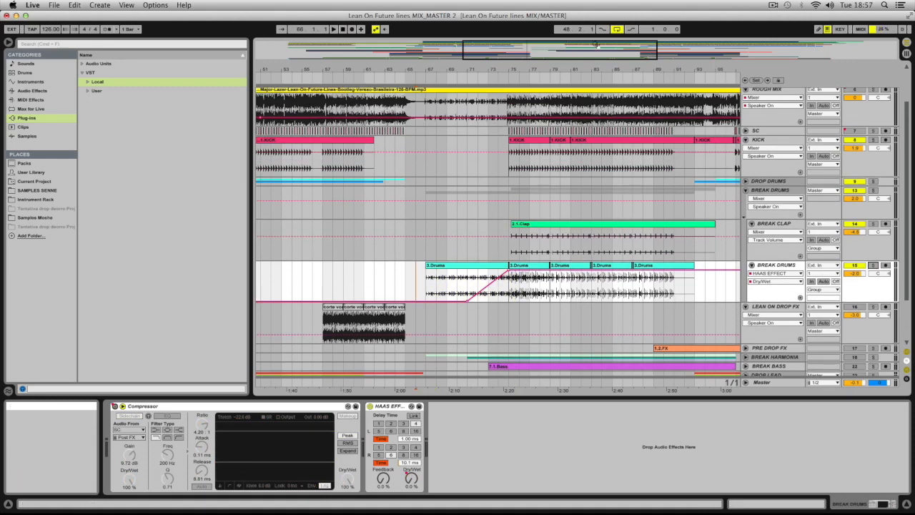
left_click_drag(595, 44, 595, 78)
left_click(851, 235)
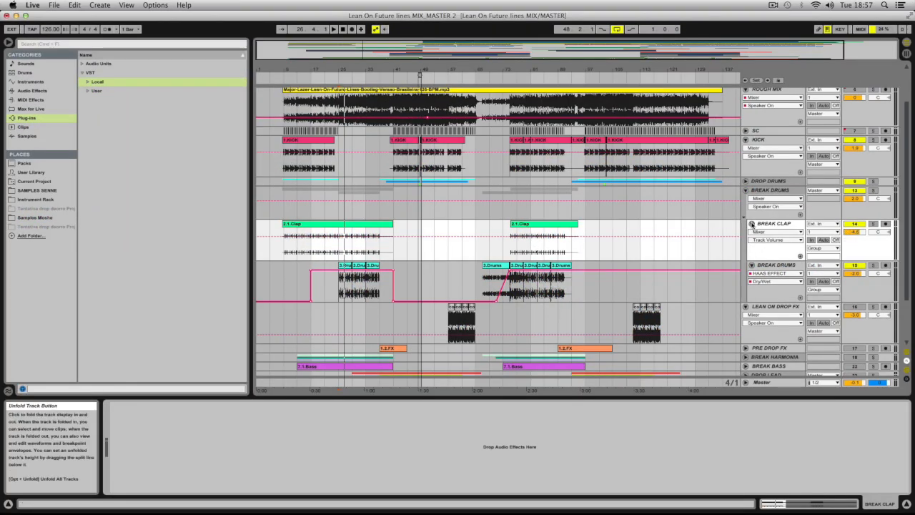
left_click(751, 223)
left_click(751, 232)
left_click(745, 190)
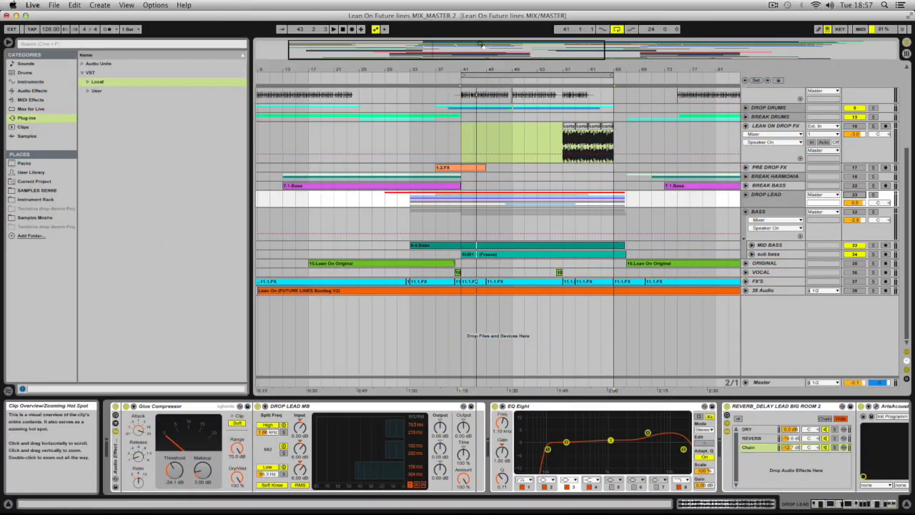
Select bars 41 to 65 of the BASS group and unfold its MID BASS and sub bass tracks
key("plus")
left_click_drag(391, 223, 612, 226)
left_click(766, 248)
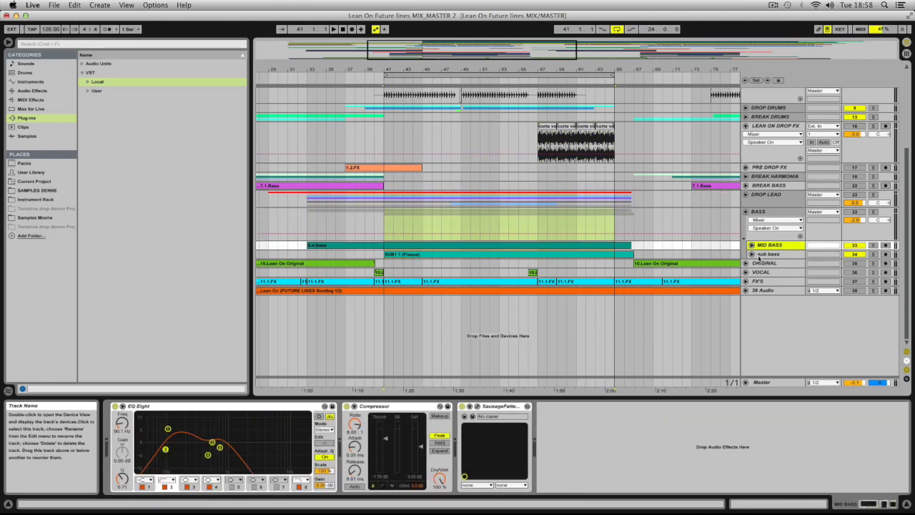
left_click(752, 254)
left_click(752, 208)
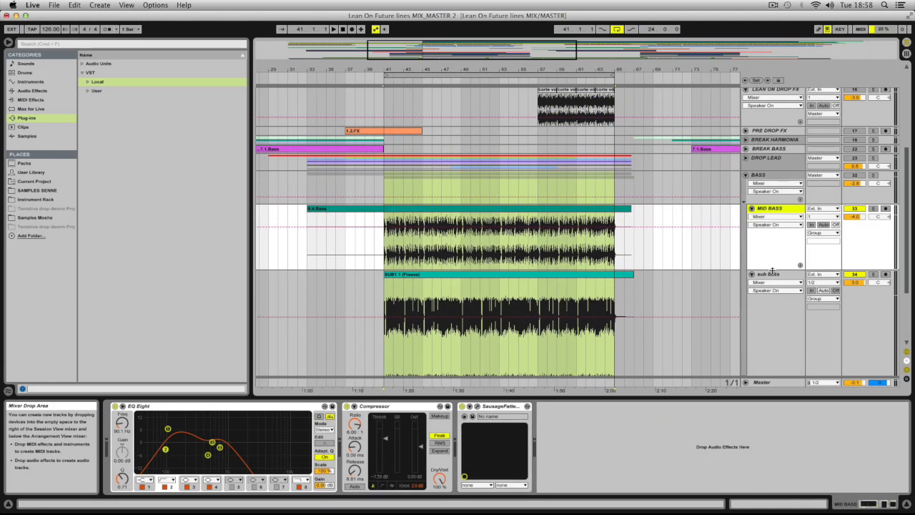
Add an EQ Eight audio effect to the sub bass track
scroll(778, 301, "down", 6)
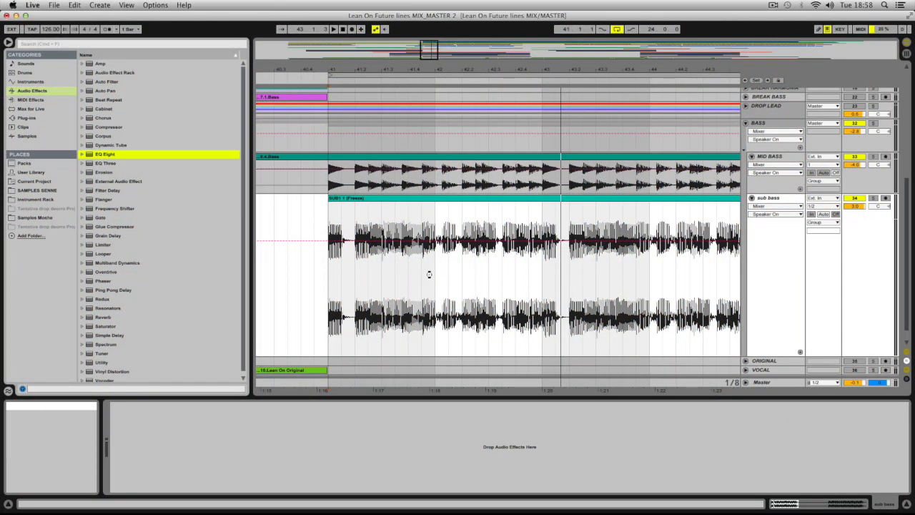
key("Return")
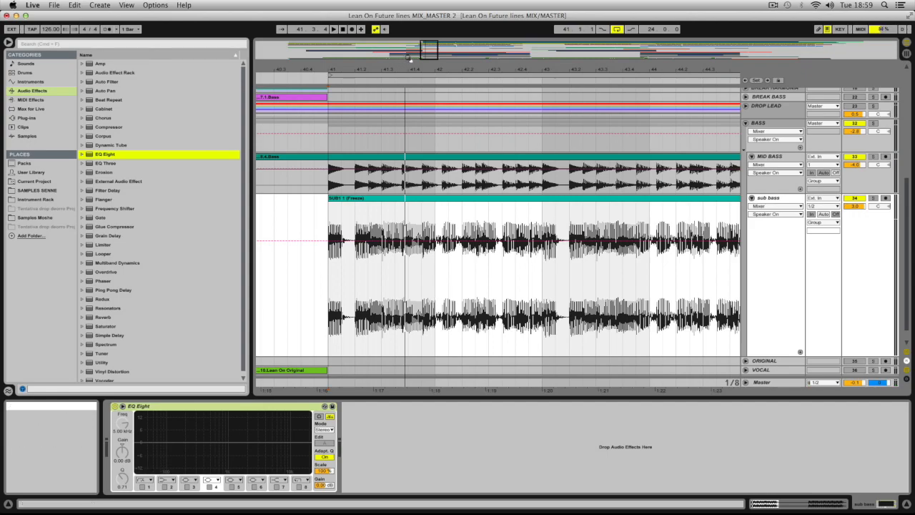
left_click_drag(409, 69, 349, 18)
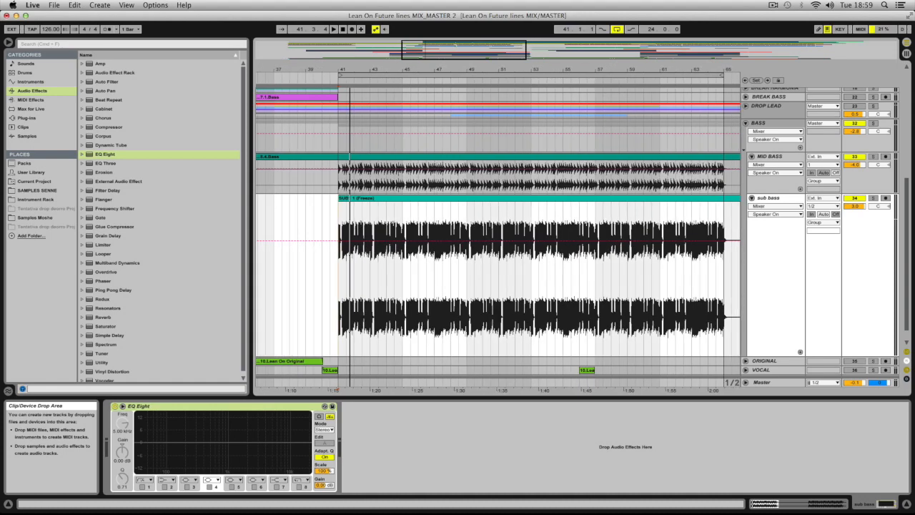
Play the sub bass track and examine its low-frequency peaks in EQ Eight's enlarged spectrum display
left_click(166, 411)
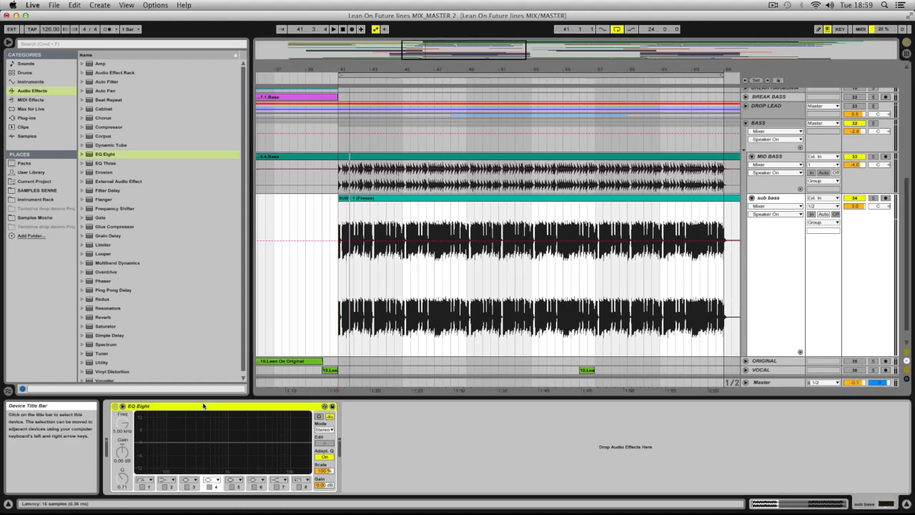
left_click(768, 213)
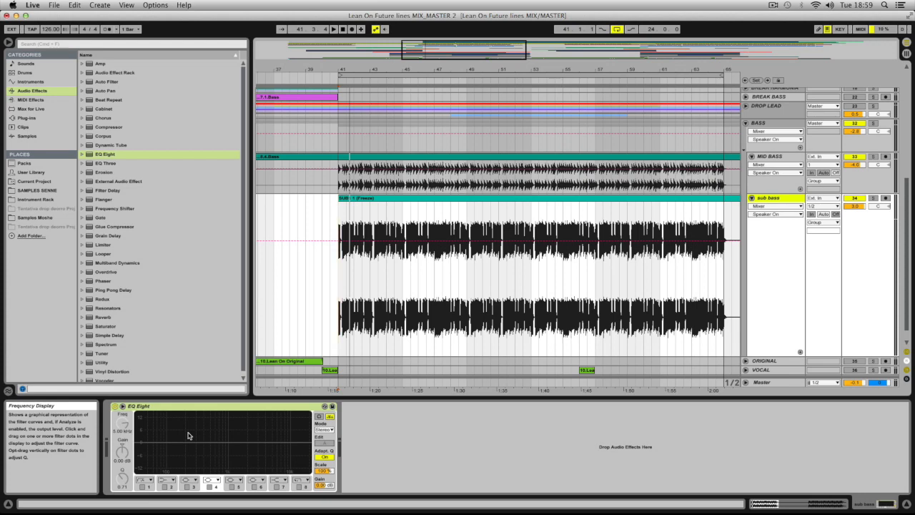
key("space")
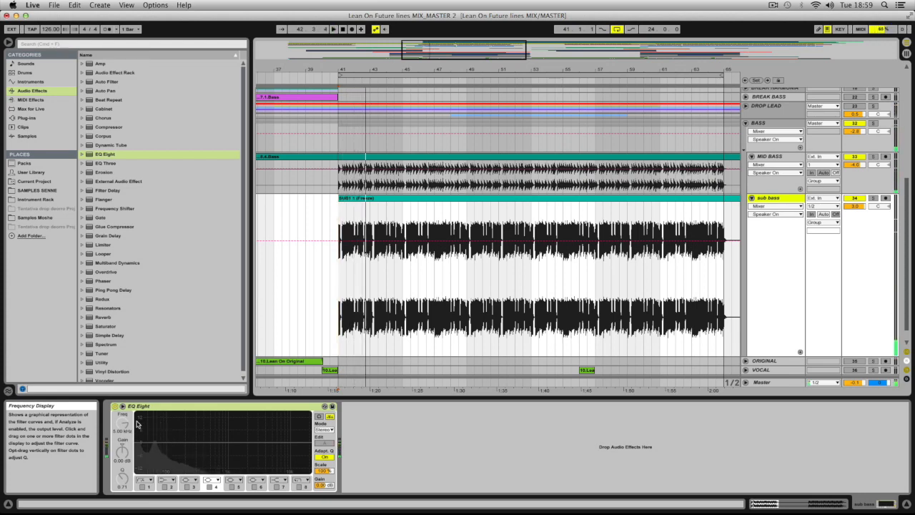
left_click(122, 406)
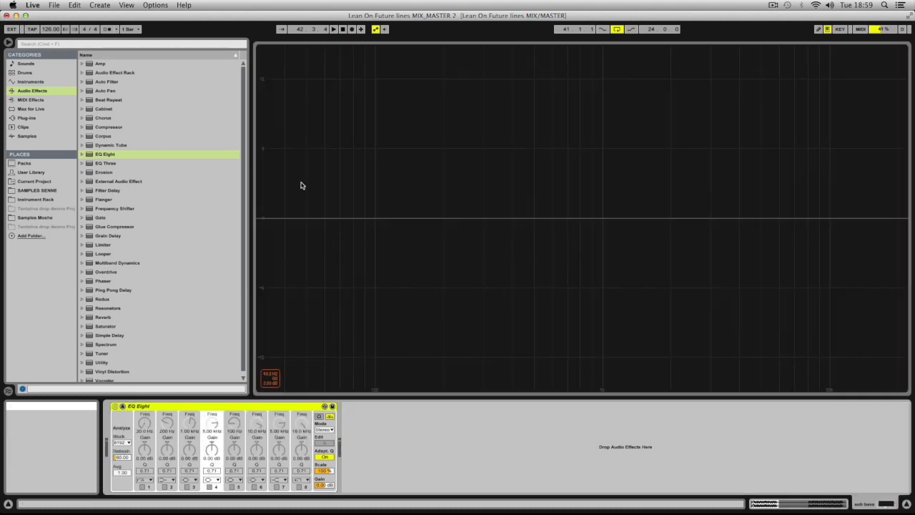
key("space")
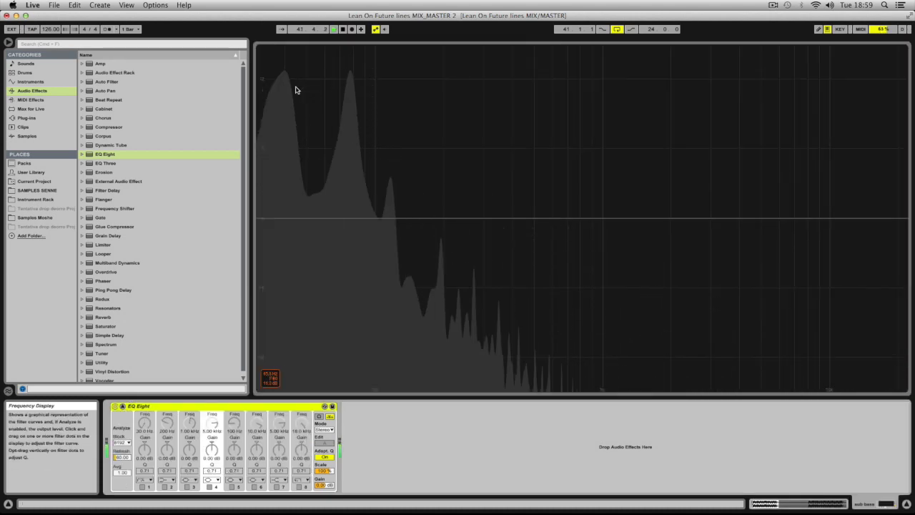
key("space")
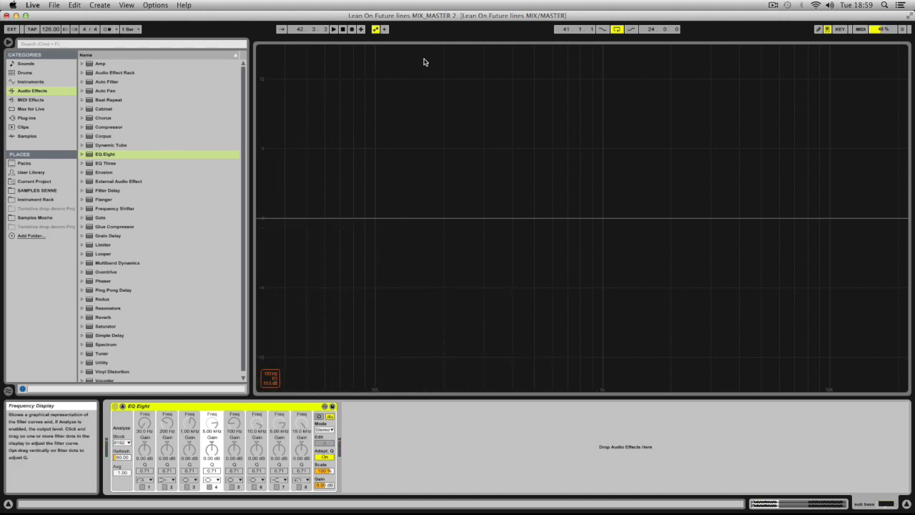
key("Tab")
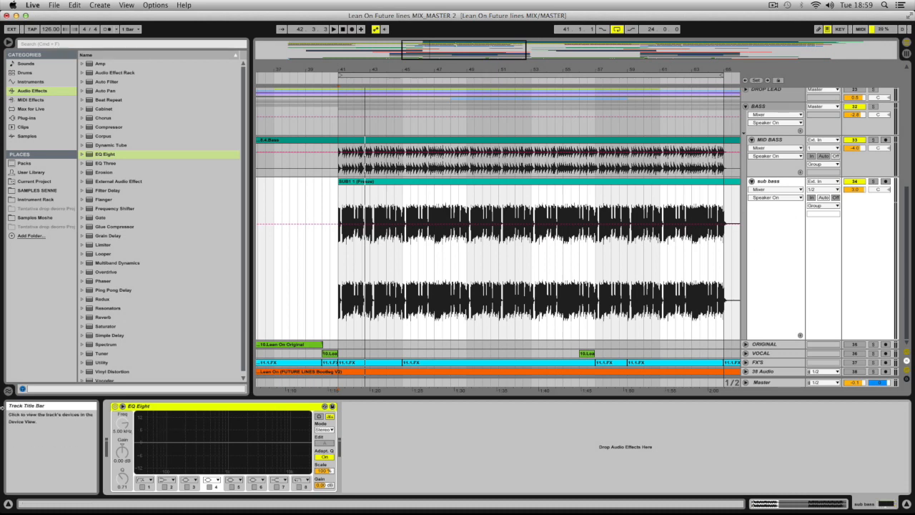
Select and loop the sub bass clip's first note from 41.1.1 to 41.2.1
key("space")
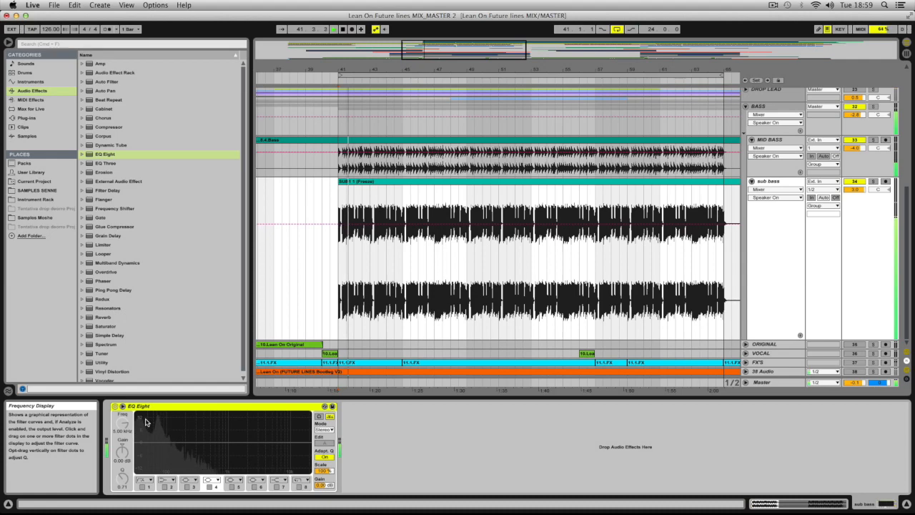
left_click_drag(402, 47, 402, 110)
left_click_drag(359, 251, 379, 253)
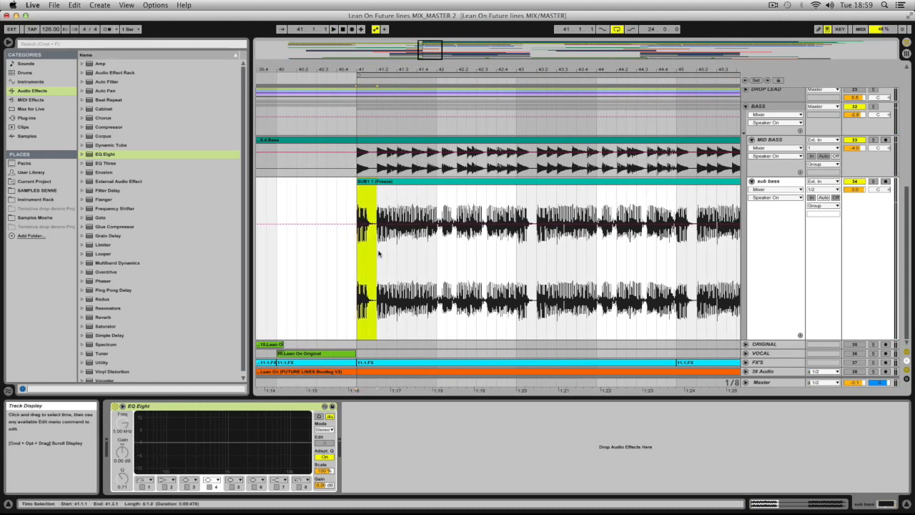
Enlarge EQ Eight's spectrum display and play the looped sub bass note to examine its fundamental and harmonic peaks
left_click(325, 405)
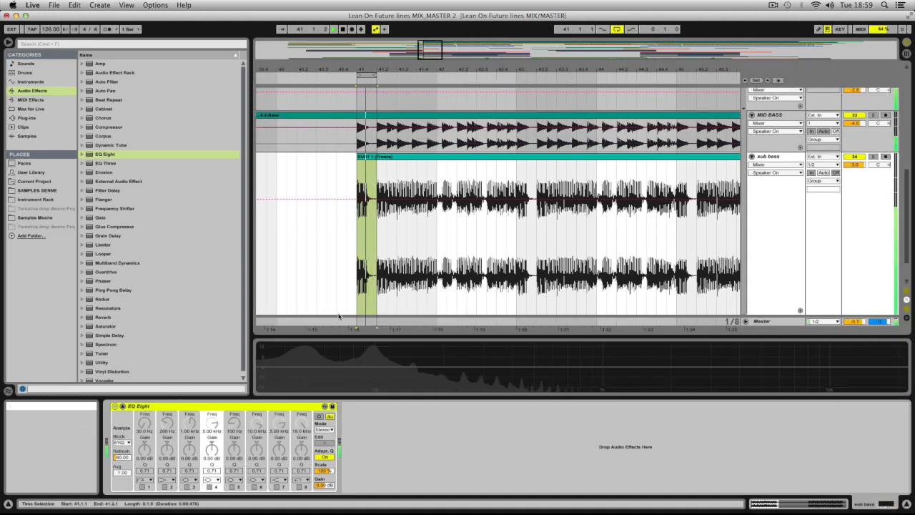
left_click_drag(341, 336, 330, 3)
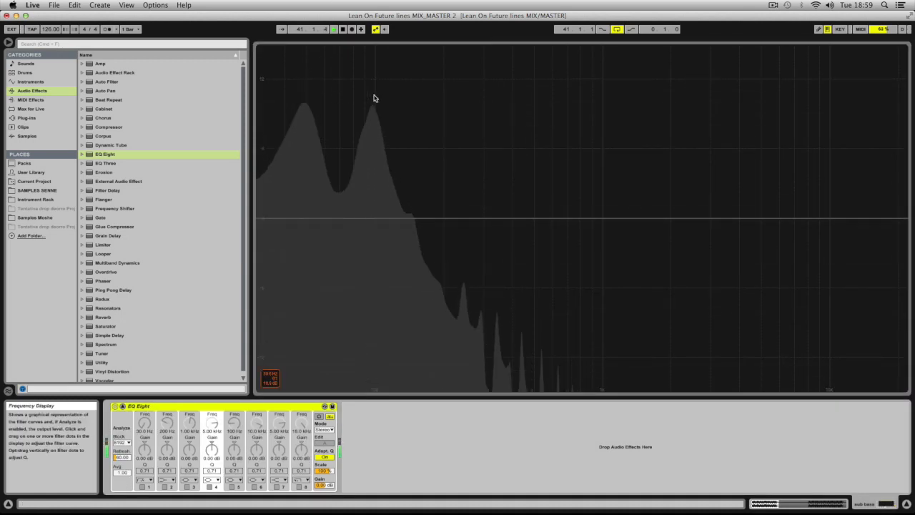
key("space")
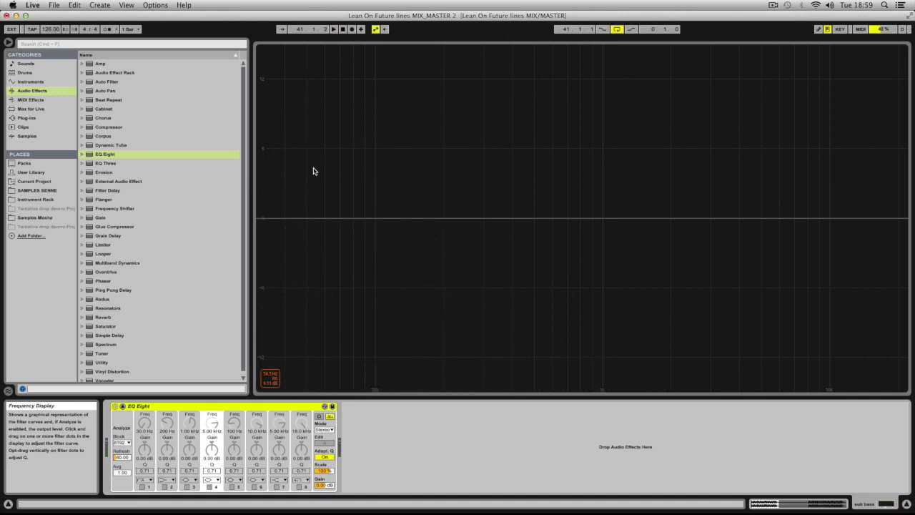
key("space")
key("space")
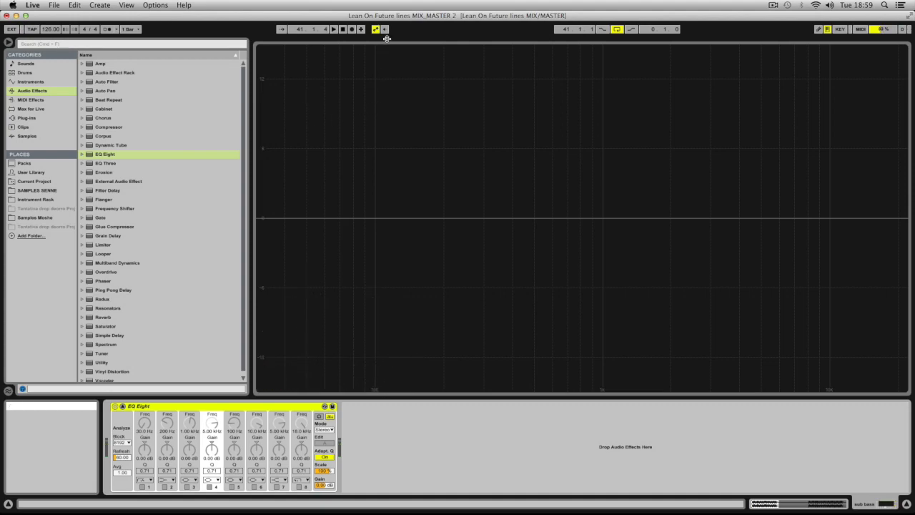
Loop bars 41 to 47 and show the devices of the soloed MID BASS track
left_click(123, 406)
key("space")
left_click_drag(364, 69, 606, 75)
key("space")
left_click(762, 152)
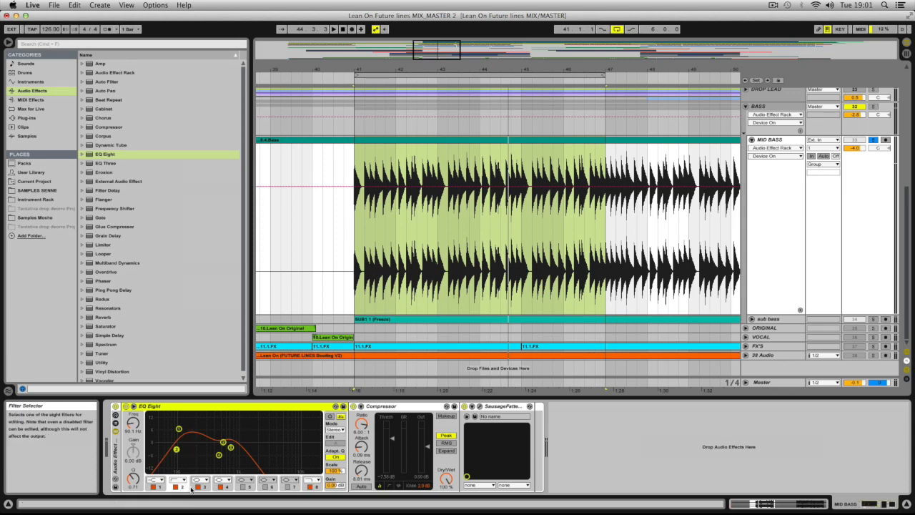
Try a low-frequency boost with filter 5 of MID BASS's EQ Eight, and switch the filter off
left_click(241, 488)
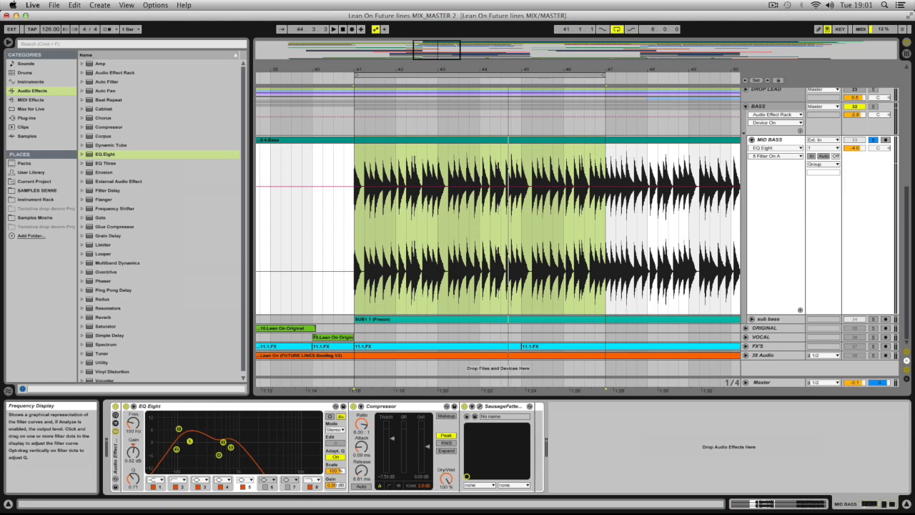
left_click(243, 487)
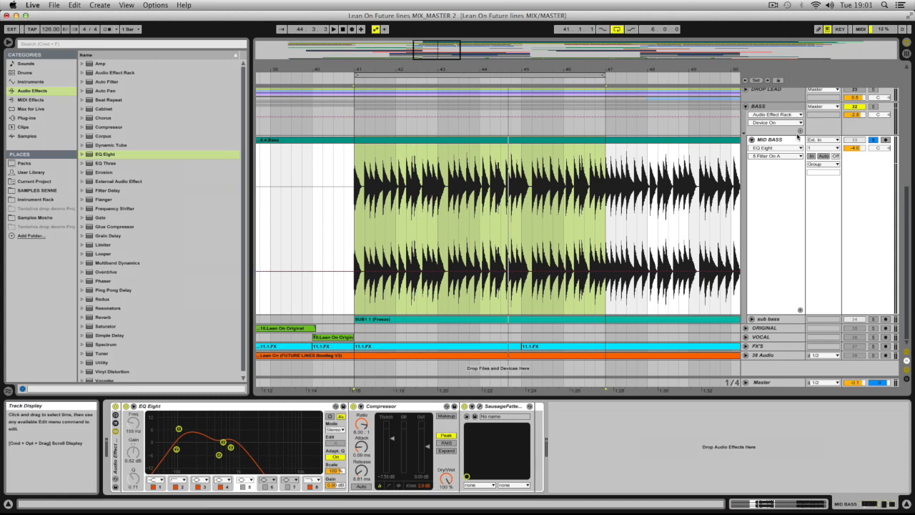
left_click(795, 141)
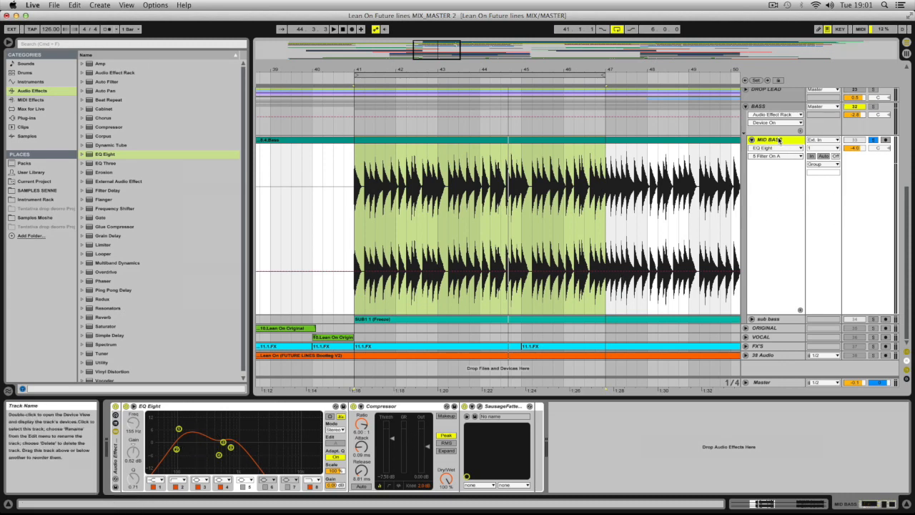
Compare MID BASS playback with the Compressor bypassed and active, and audition the track with SausageFattener's settings open
left_click(368, 409)
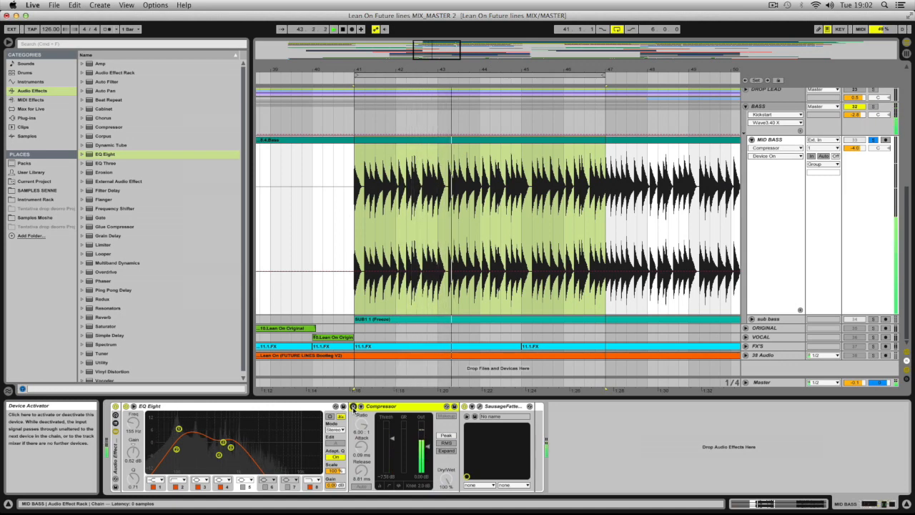
left_click(353, 406)
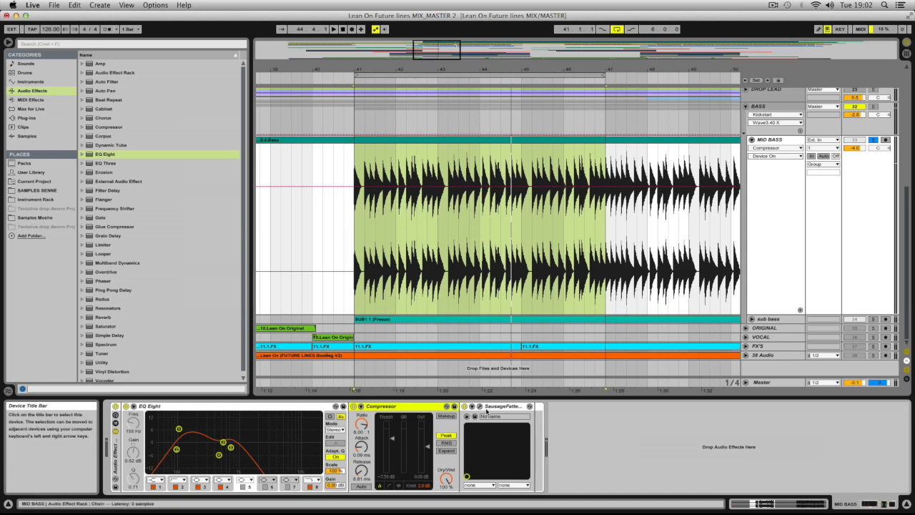
left_click(480, 406)
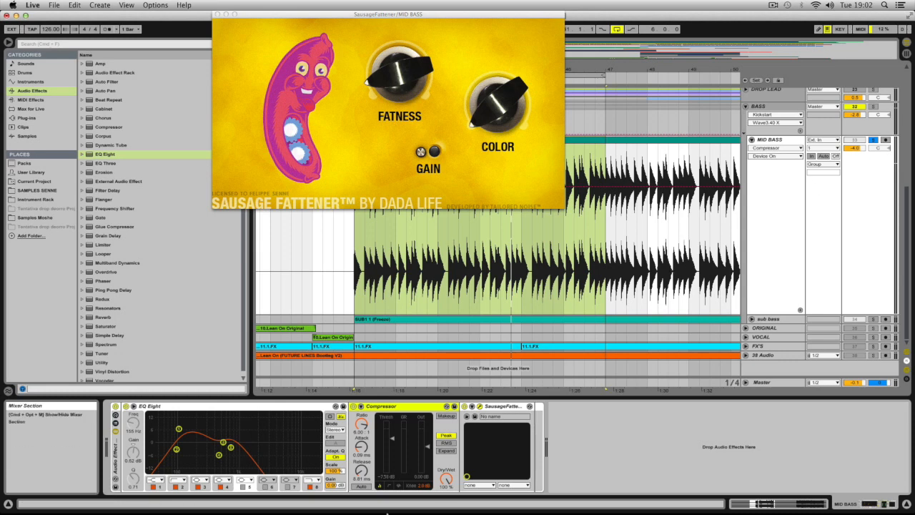
key("space")
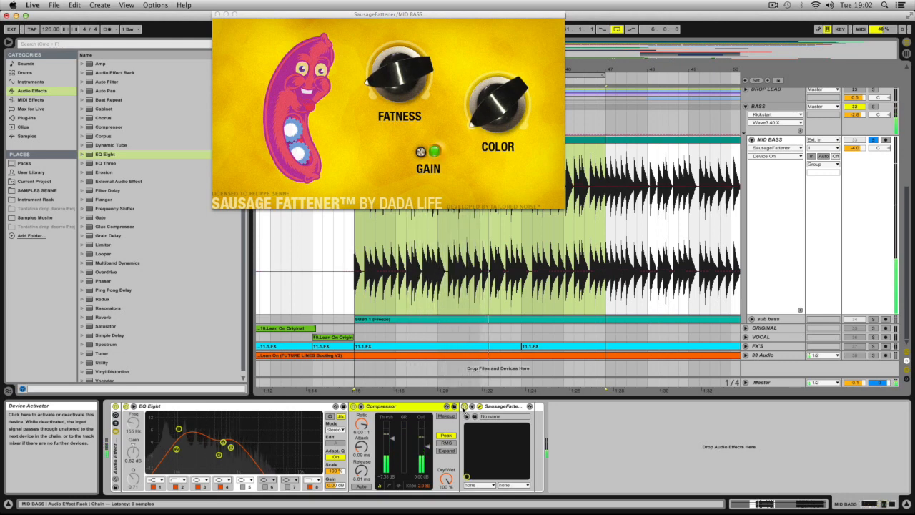
left_click(217, 14)
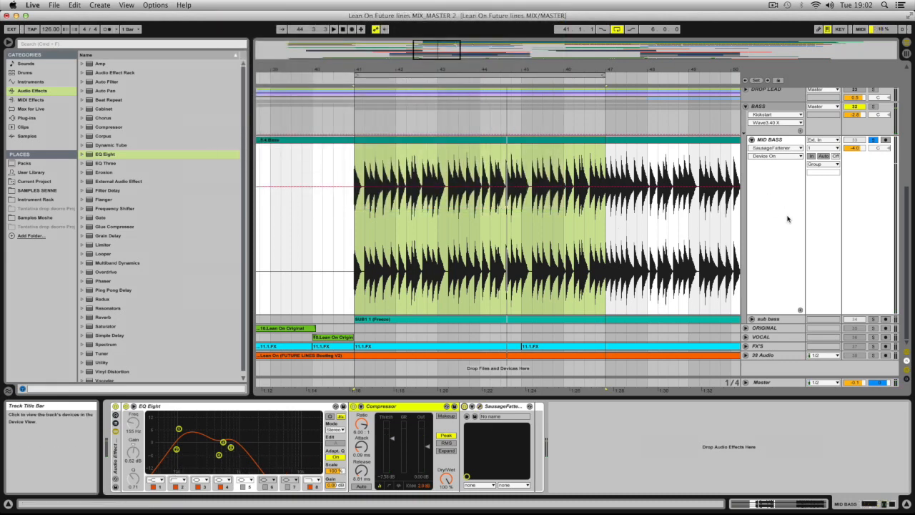
Fold the MID BASS track and show the BASS group's devices
left_click(762, 143)
left_click(750, 141)
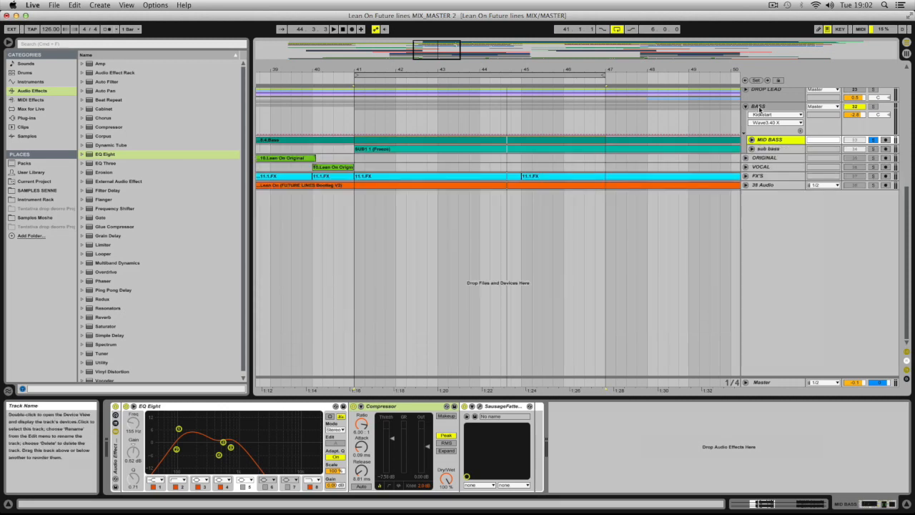
left_click(754, 111)
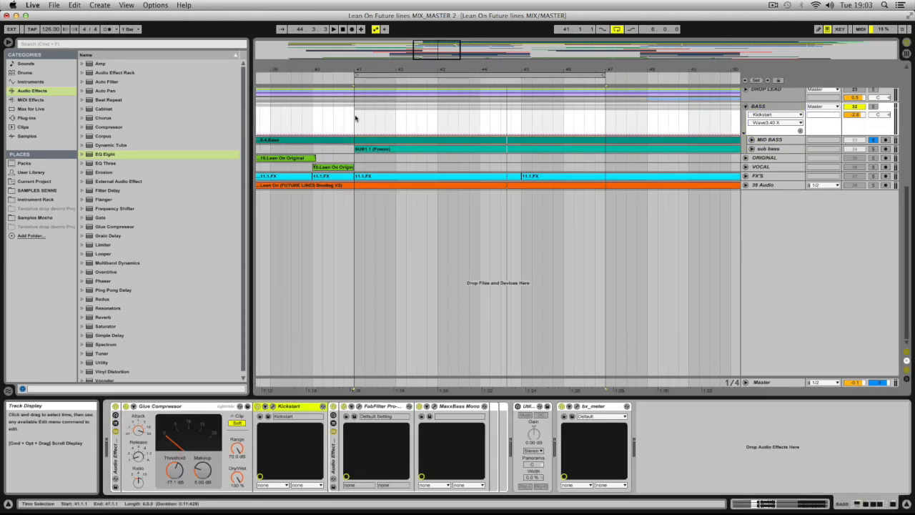
Play the soloed BASS group with its first Audio Effect Rack bypassed and active to compare the sound
key("space")
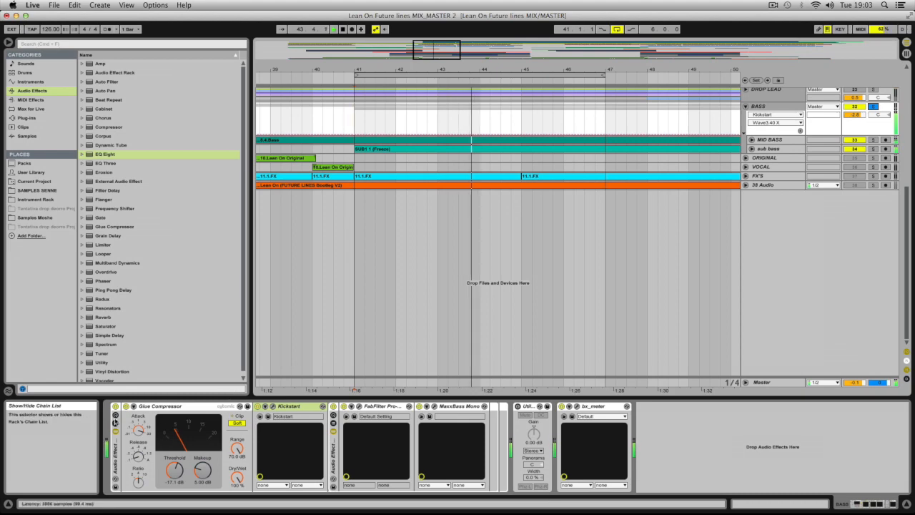
left_click(115, 406)
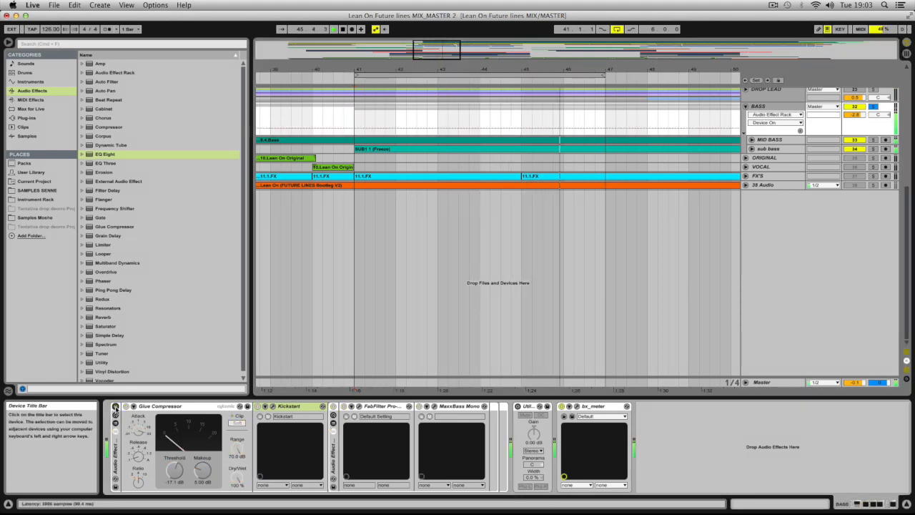
left_click(115, 407)
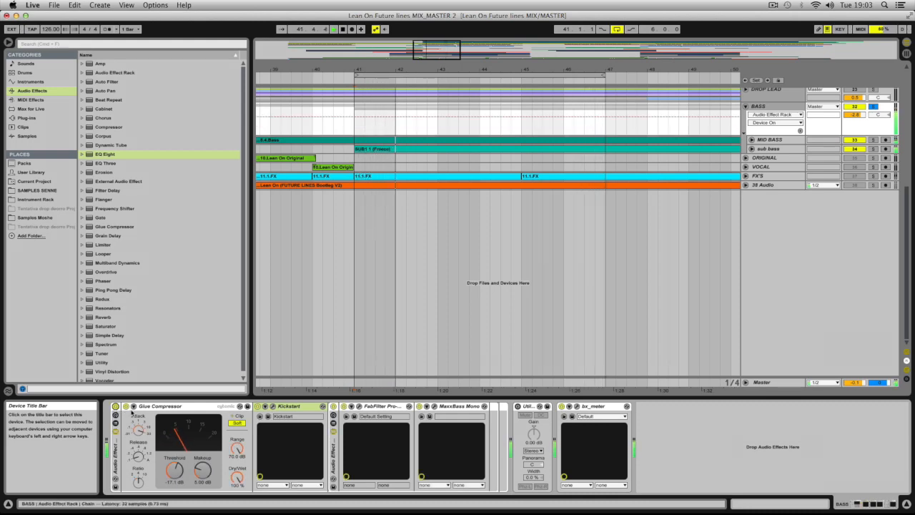
Turn off MaxxBass Mono, FabFilter Pro-MB and Kickstart on the BASS group
left_click(158, 406)
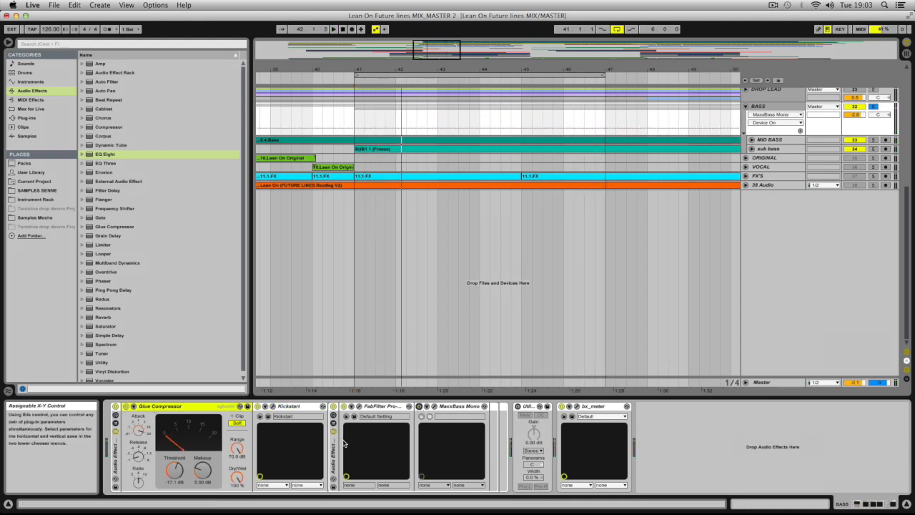
double_click(334, 445)
double_click(334, 446)
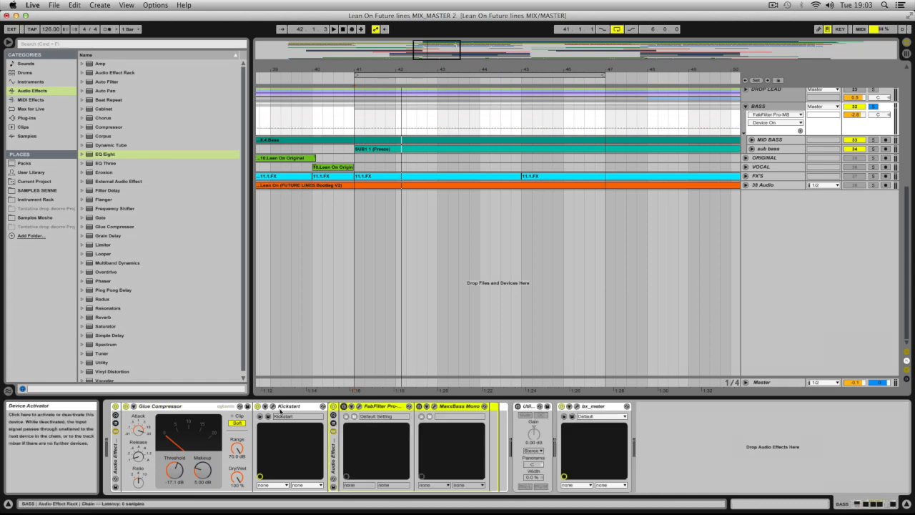
left_click(283, 407)
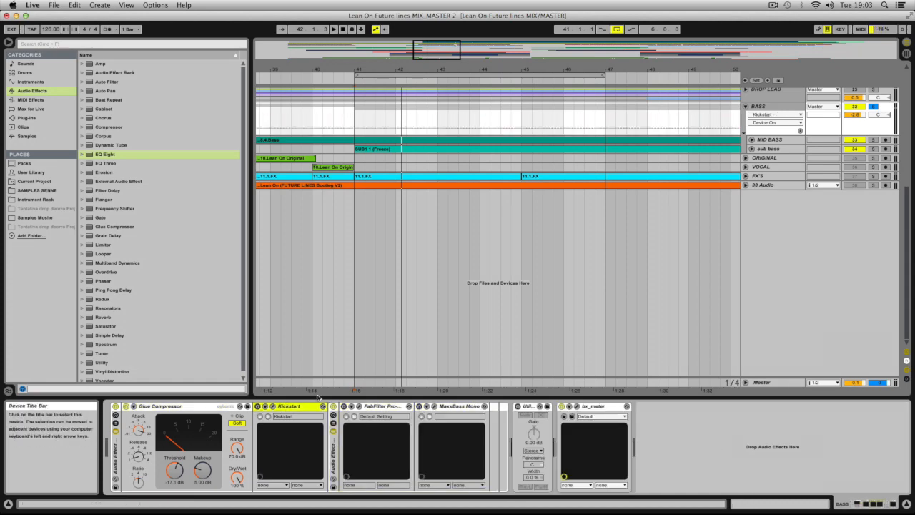
Inspect Kickstart's 1/4 ducking curve and Mix setting in its plug-in window, and close the window
left_click(273, 406)
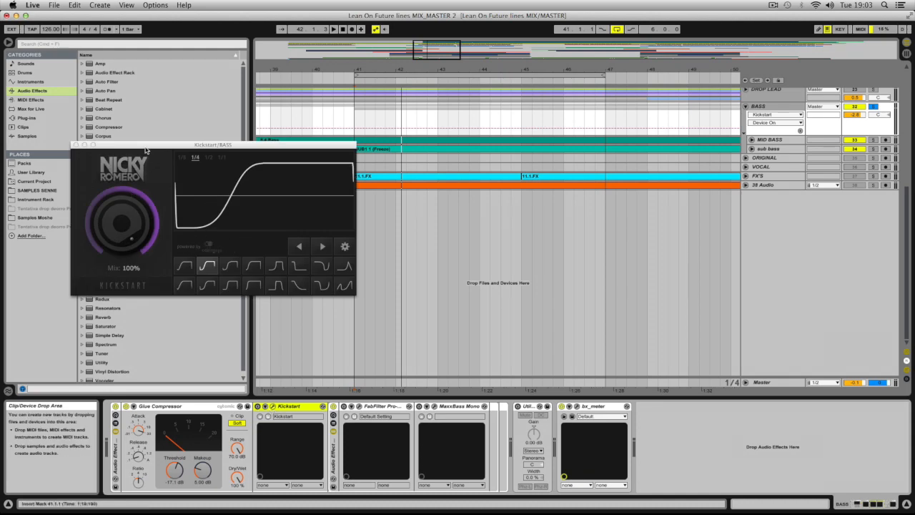
left_click_drag(114, 144, 306, 136)
left_click(268, 136)
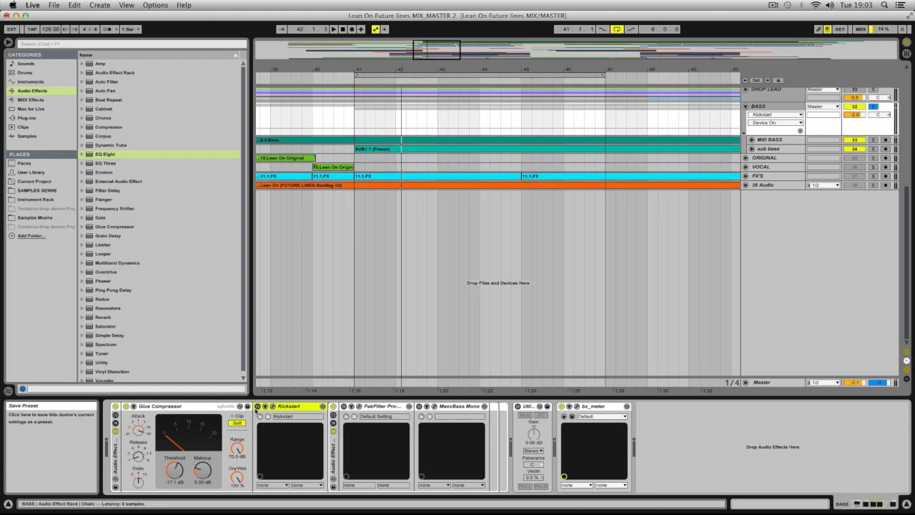
Turn Kickstart back on and compare the BASS group's playback with Glue Compressor bypassed and active
left_click(132, 407)
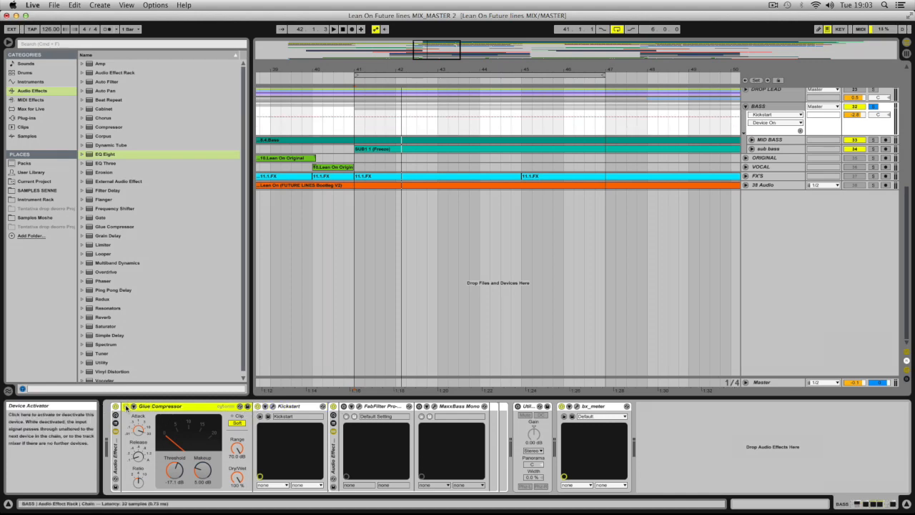
left_click(126, 407)
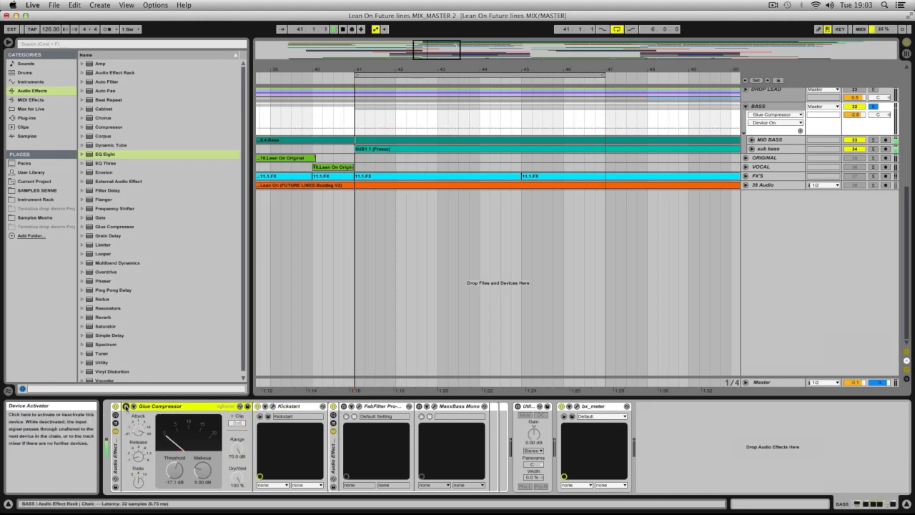
left_click(125, 406)
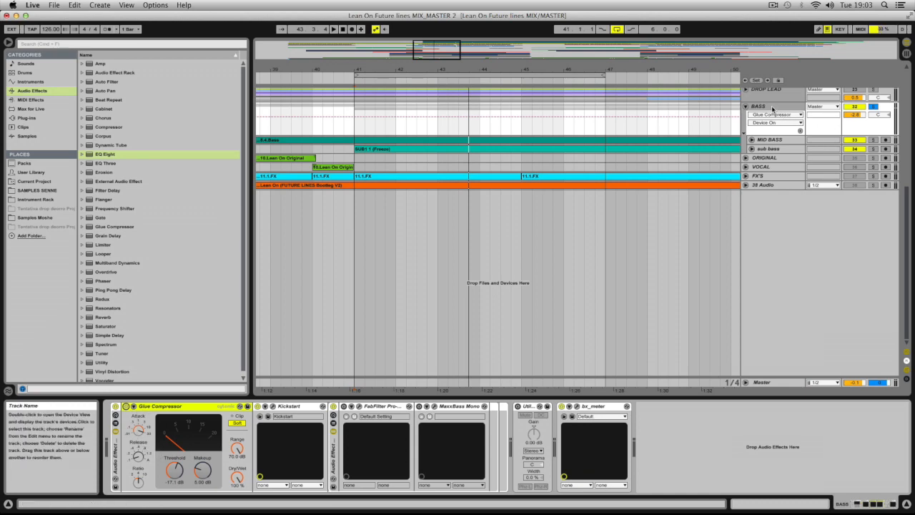
Check the MID BASS track's device chain and return to the Glue Compressor on the BASS group
left_click(767, 149)
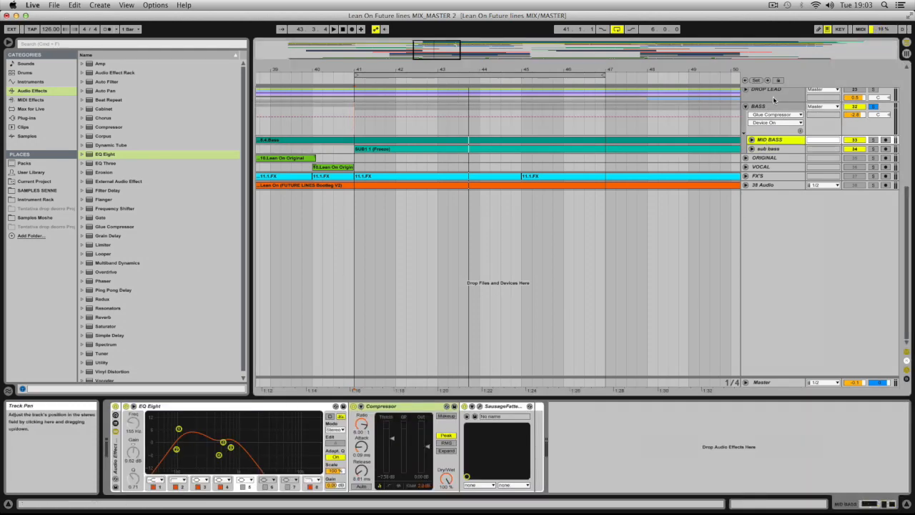
left_click(771, 107)
left_click(164, 406)
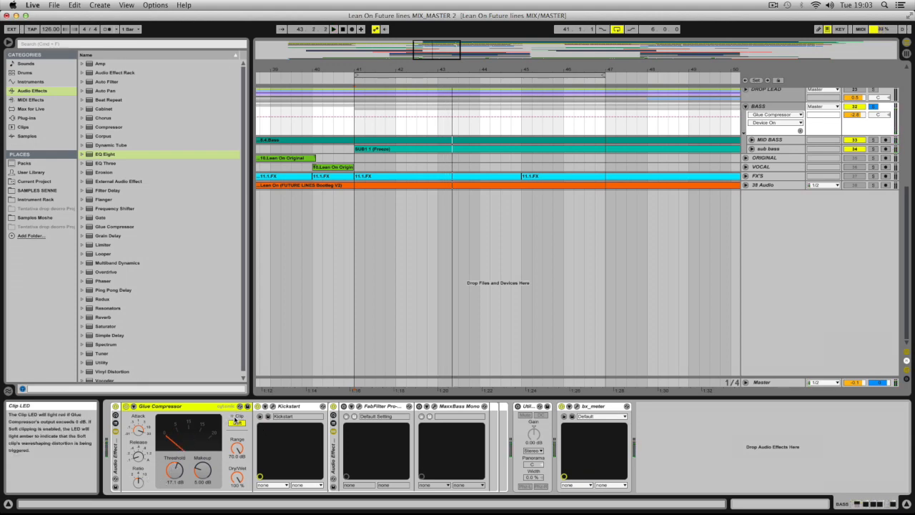
Turn FabFilter Pro-MB back on in the BASS group and play the group with the plug-in window open to watch its spectrum
left_click(359, 405)
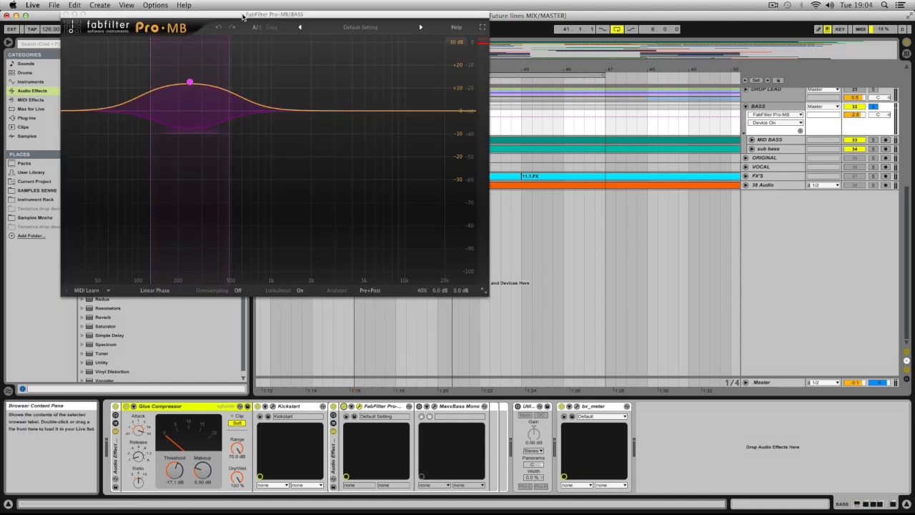
left_click_drag(243, 15, 365, 75)
left_click(762, 112)
key("space")
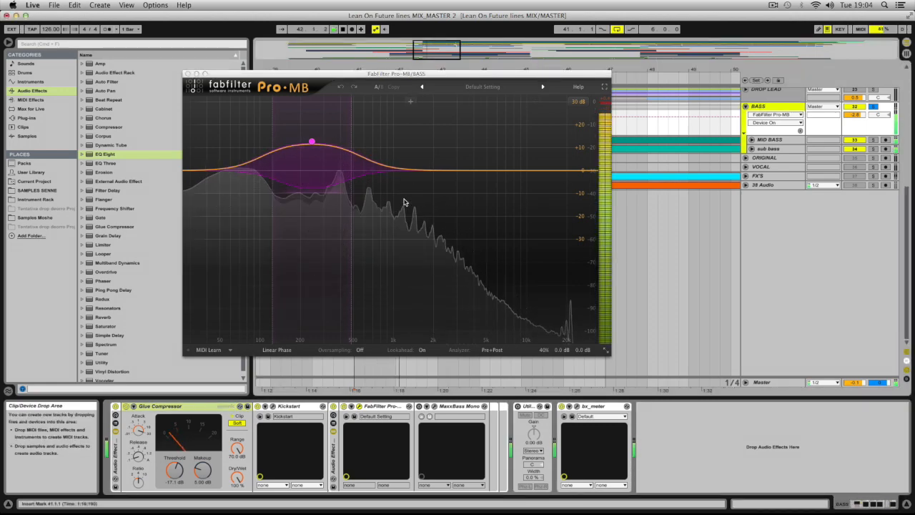
mouse_move(311, 143)
key("space")
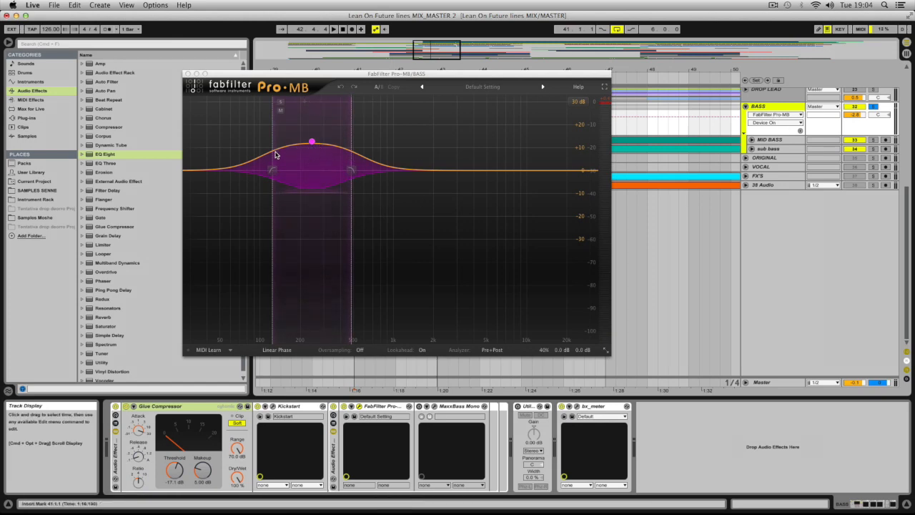
Examine the gain and frequency of Band 1 in FabFilter Pro-MB and bring up the band's compression controls
left_click_drag(605, 73, 637, 76)
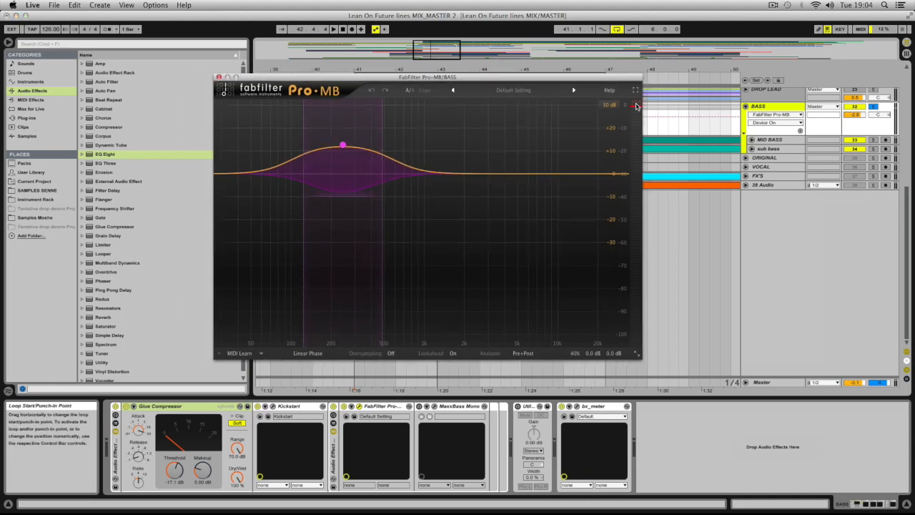
mouse_move(344, 147)
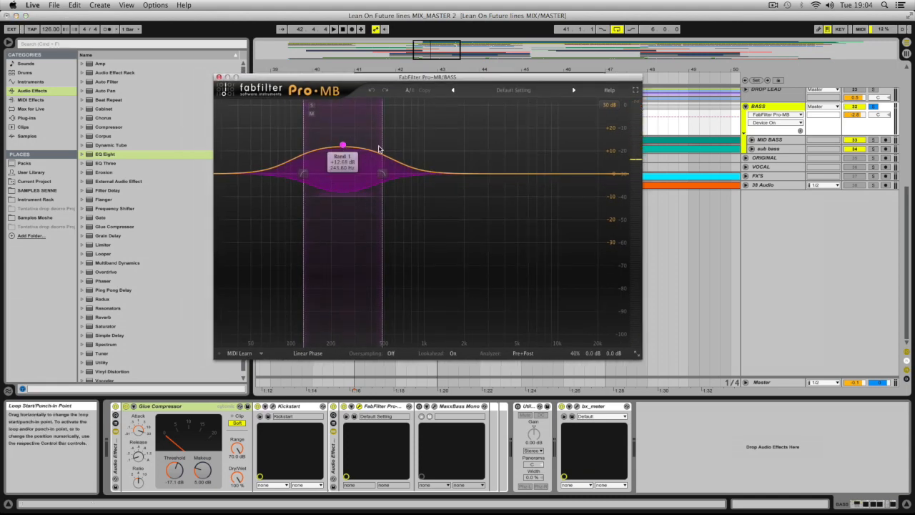
key("space")
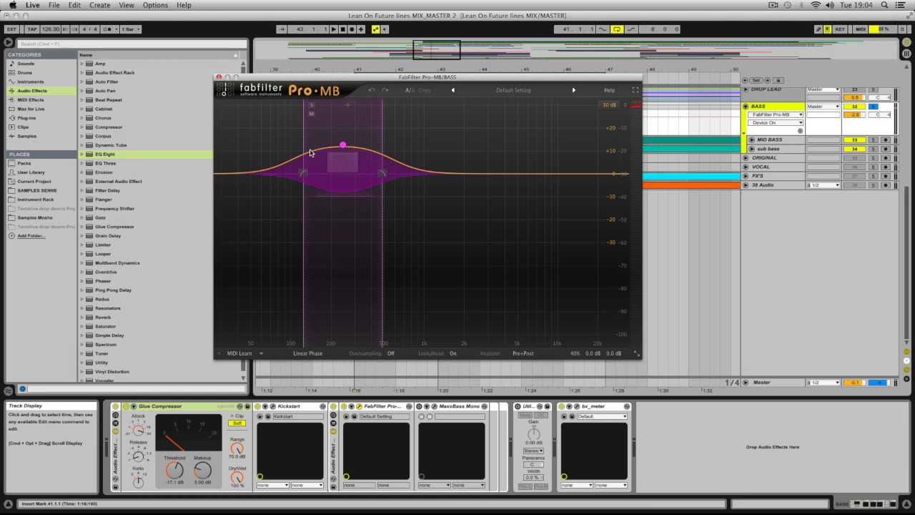
left_click(348, 173)
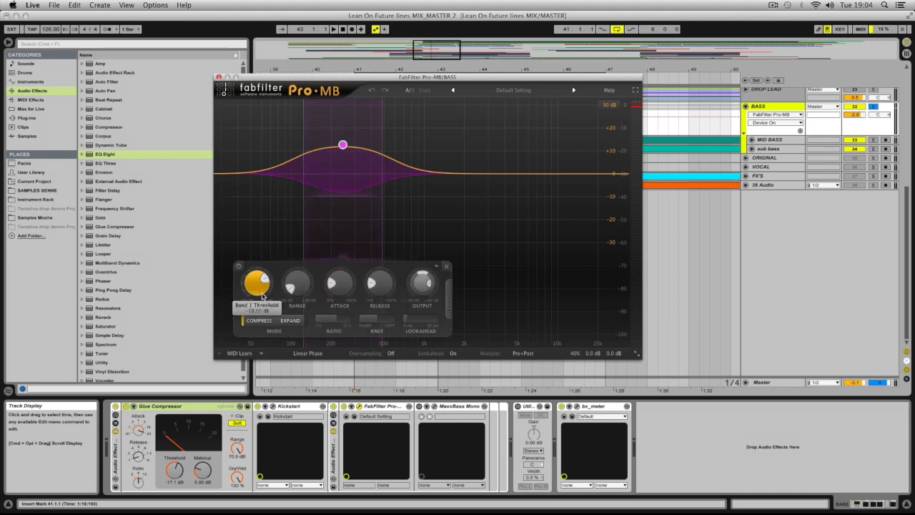
Play the BASS group while checking Band 1's Threshold and Range in FabFilter Pro-MB, and close the plug-in window
key("space")
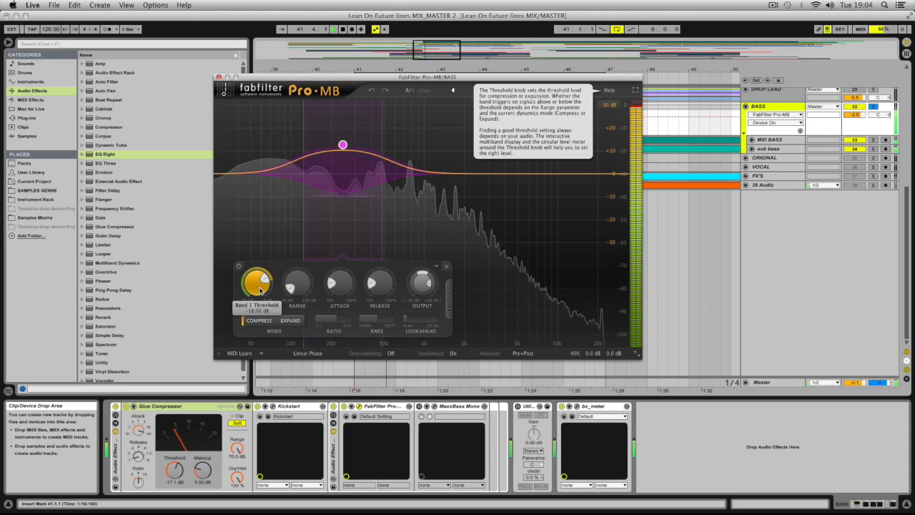
key("space")
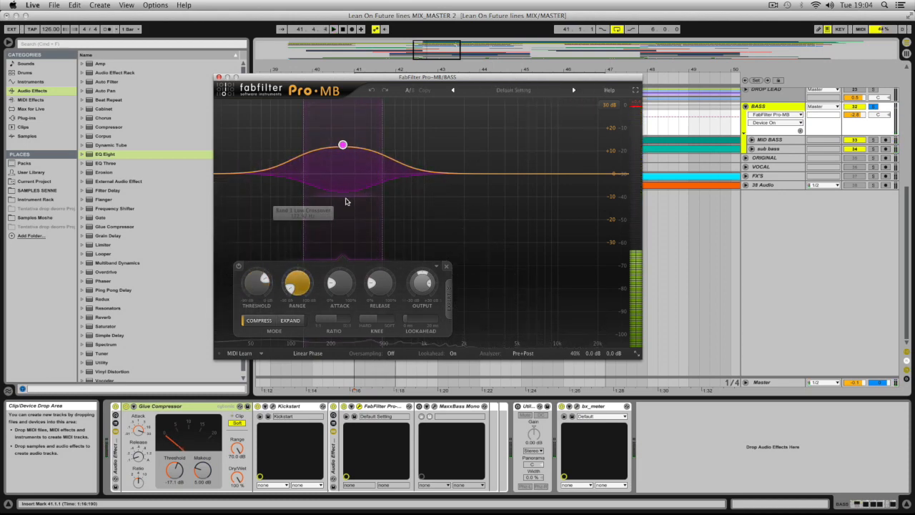
key("space")
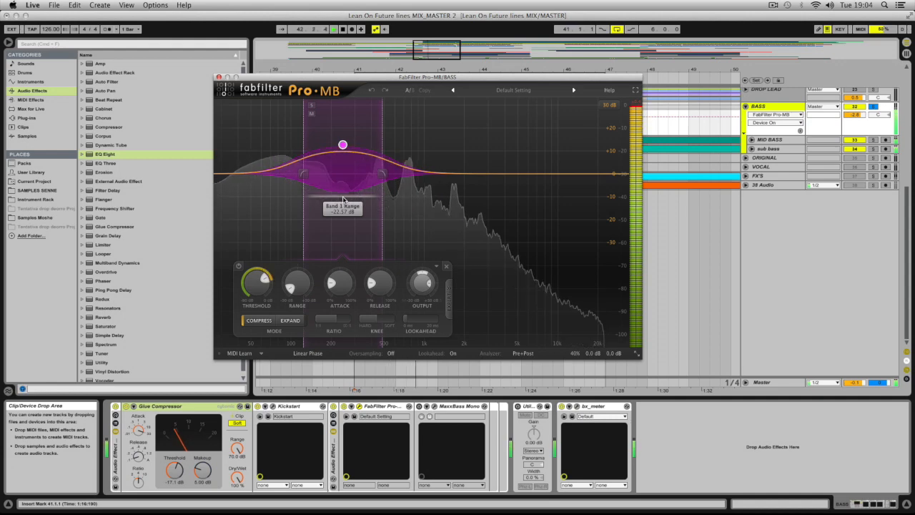
key("space")
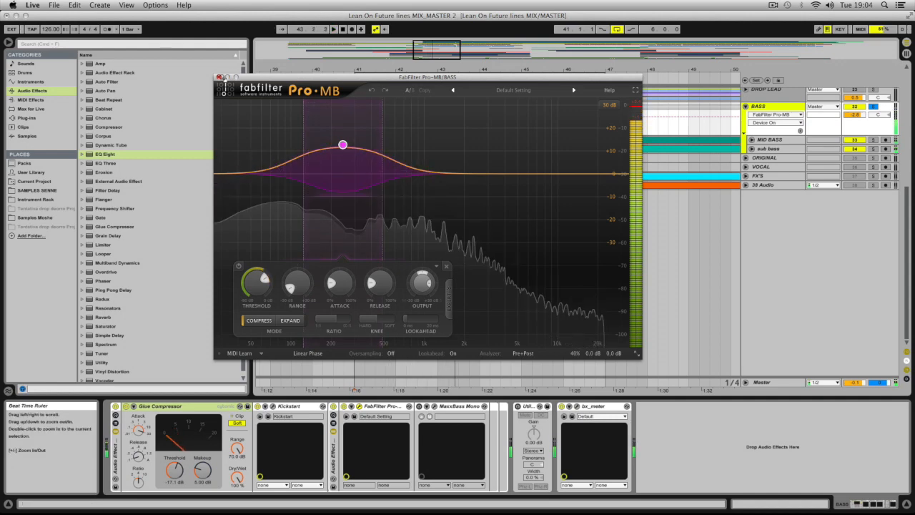
left_click(219, 78)
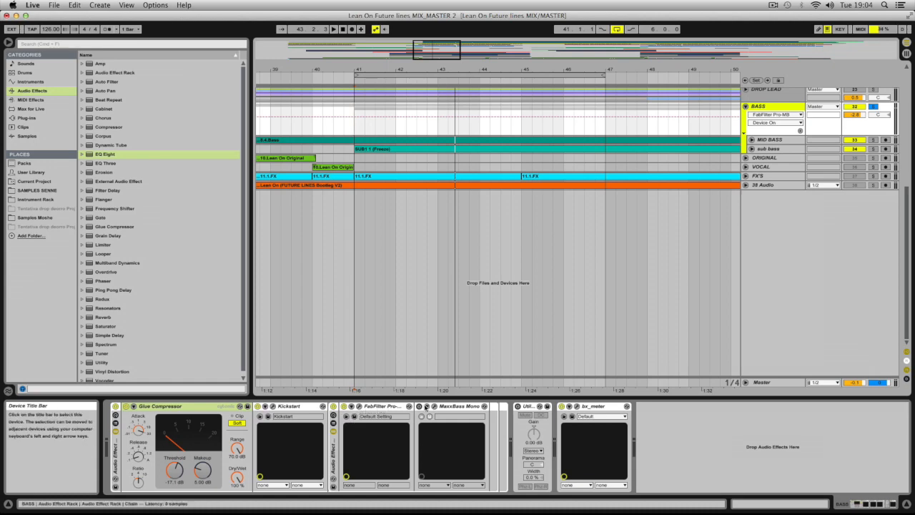
Open MaxxBass Mono's plug-in window on the BASS group and examine its Original Bass and MaxxBass curves
left_click(451, 406)
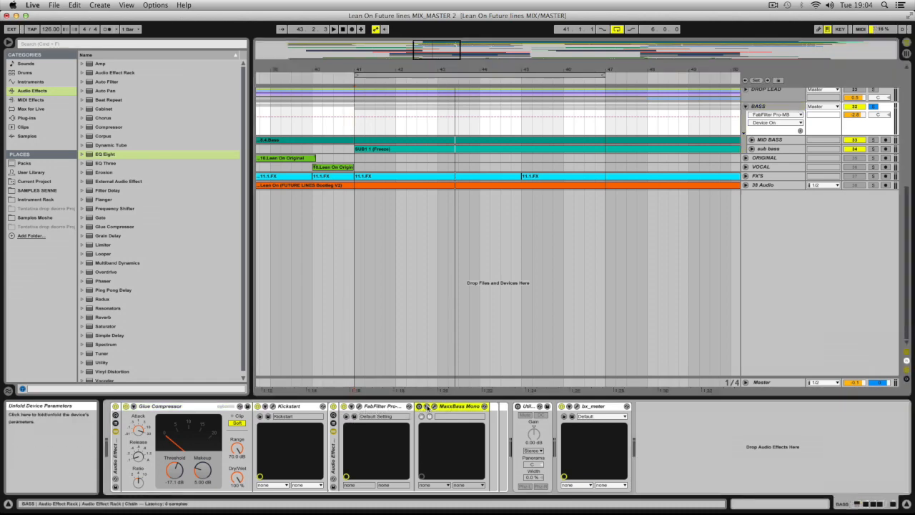
left_click(434, 406)
left_click_drag(185, 23, 449, 212)
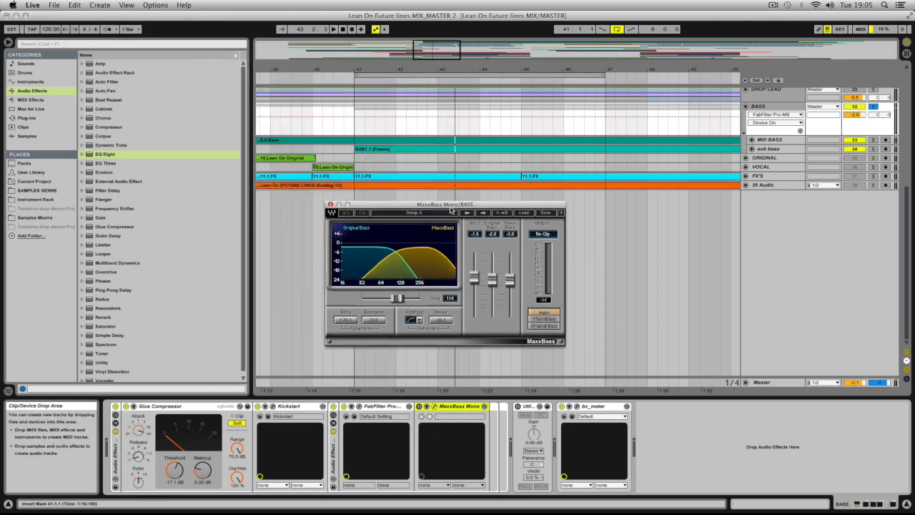
left_click(456, 407)
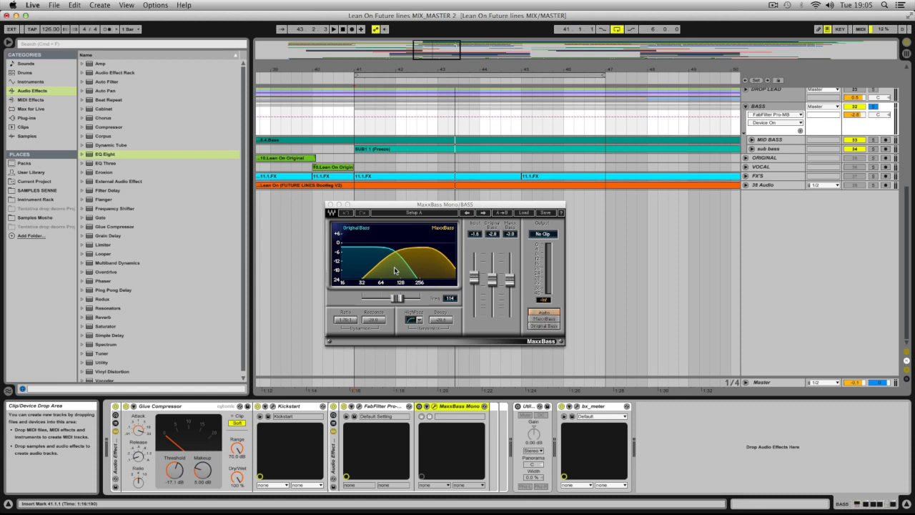
left_click_drag(525, 205, 539, 203)
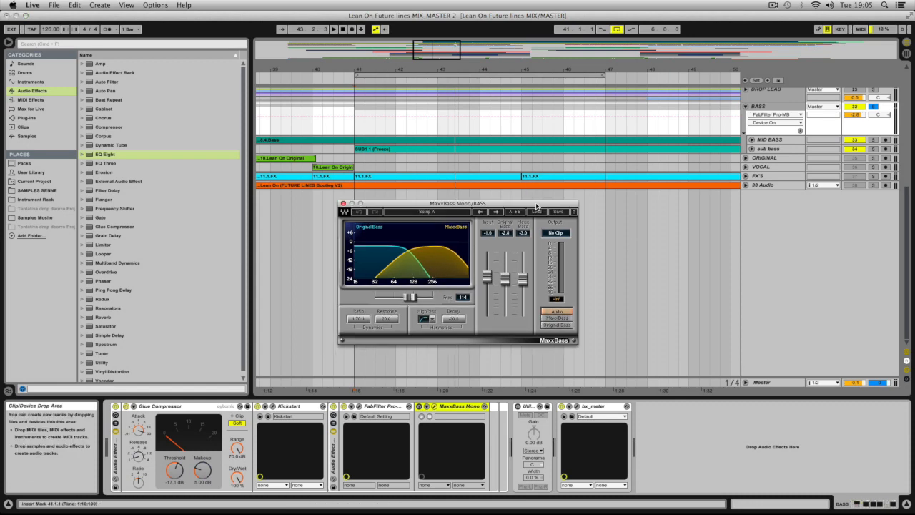
Compare the BASS group's playback with MaxxBass Mono off and on, leave it on, and close its plug-in window
left_click(782, 107)
key("space")
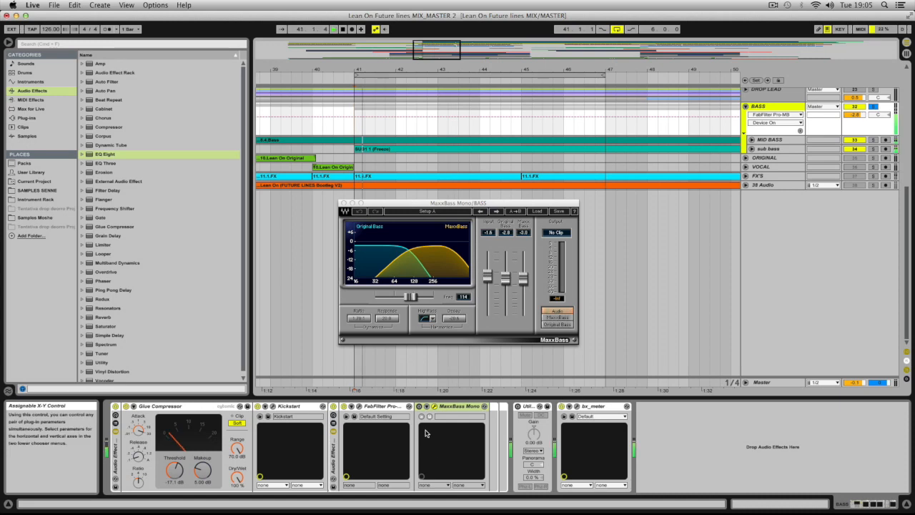
left_click(418, 409)
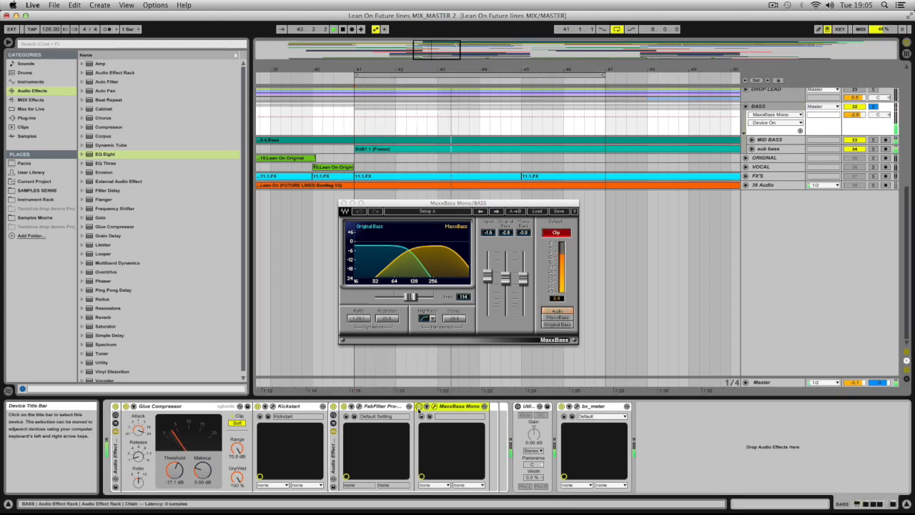
left_click(418, 406)
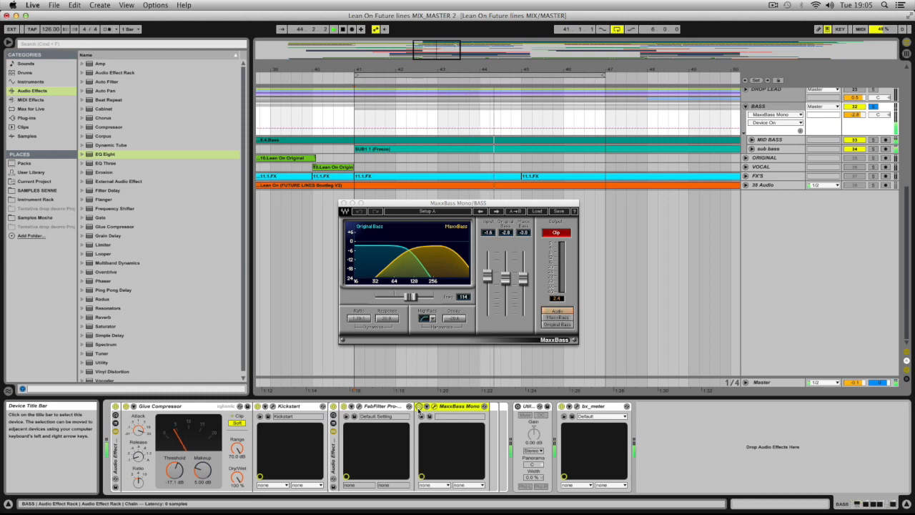
left_click(418, 406)
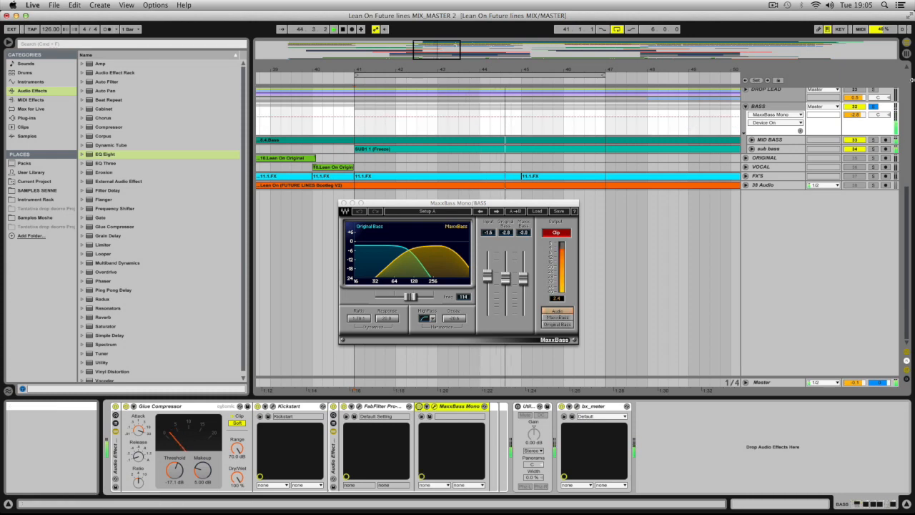
left_click(419, 406)
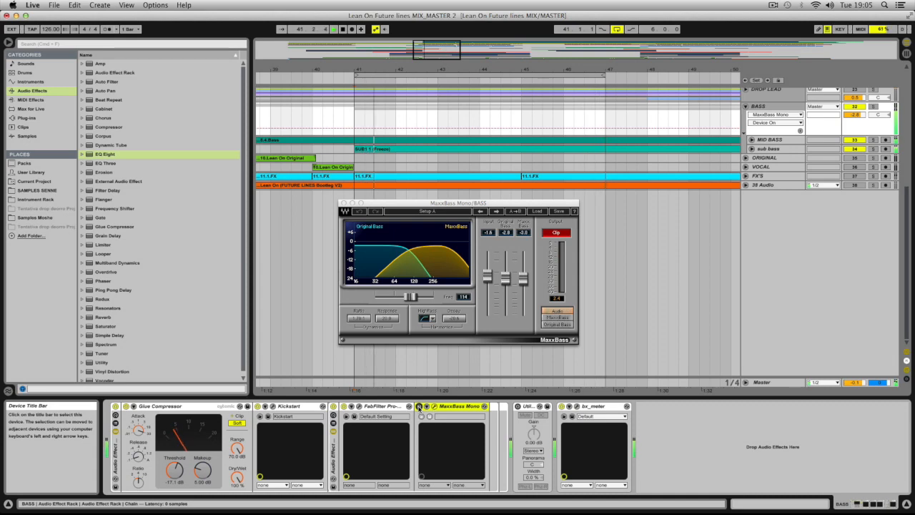
left_click(418, 407)
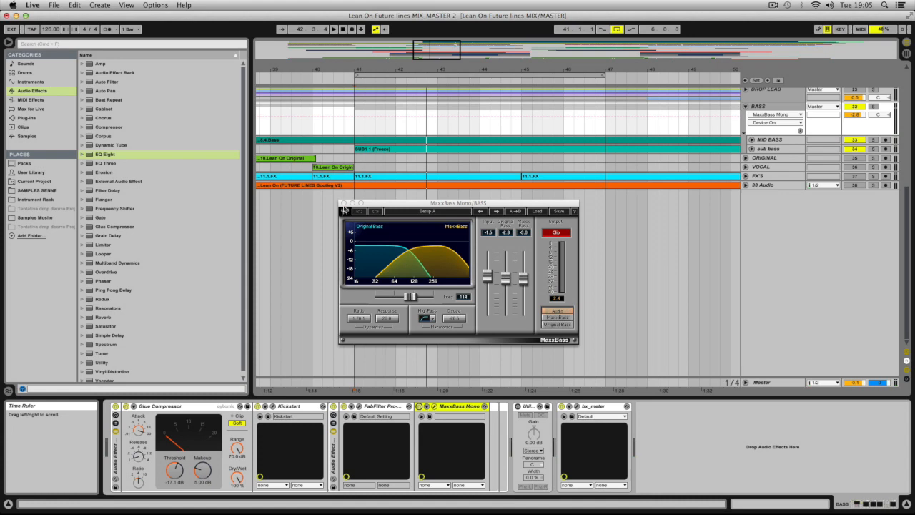
left_click(344, 204)
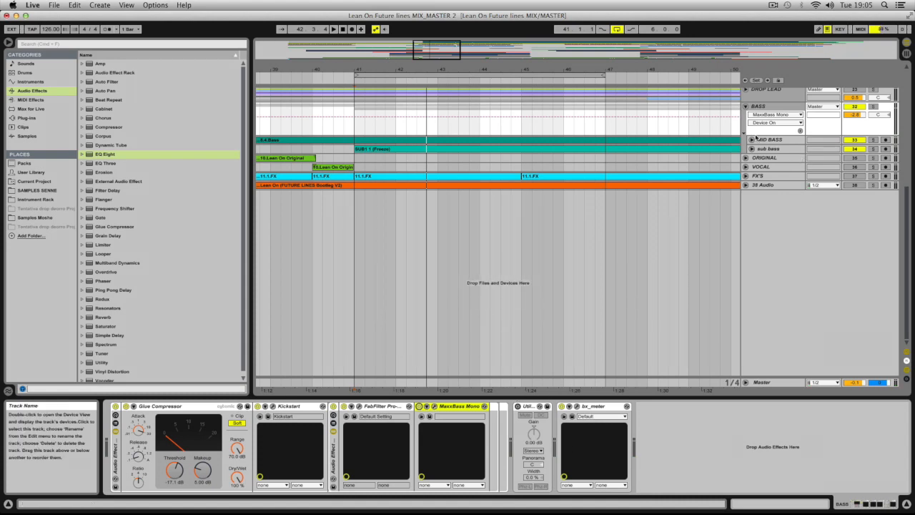
Activate the muted DROP LEAD group and unfold it to show its tracks
scroll(780, 153, "up", 3)
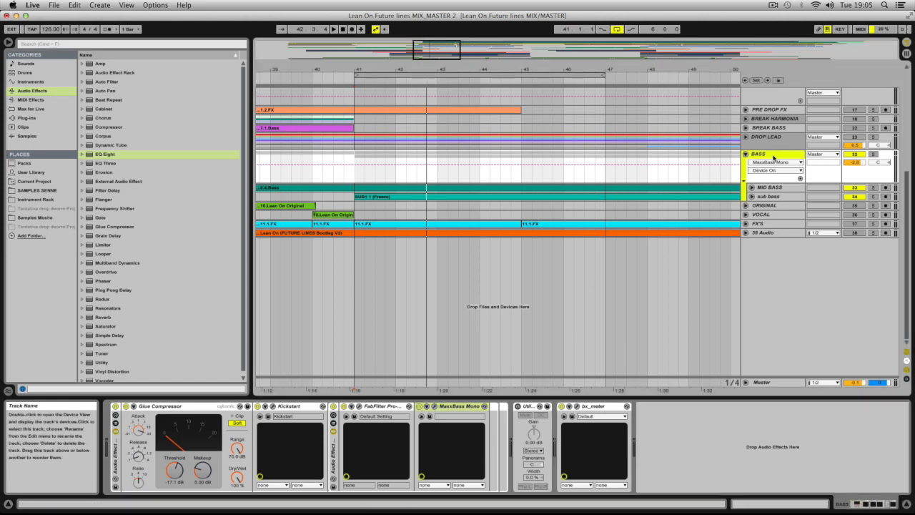
scroll(779, 157, "up", 2)
left_click(781, 183)
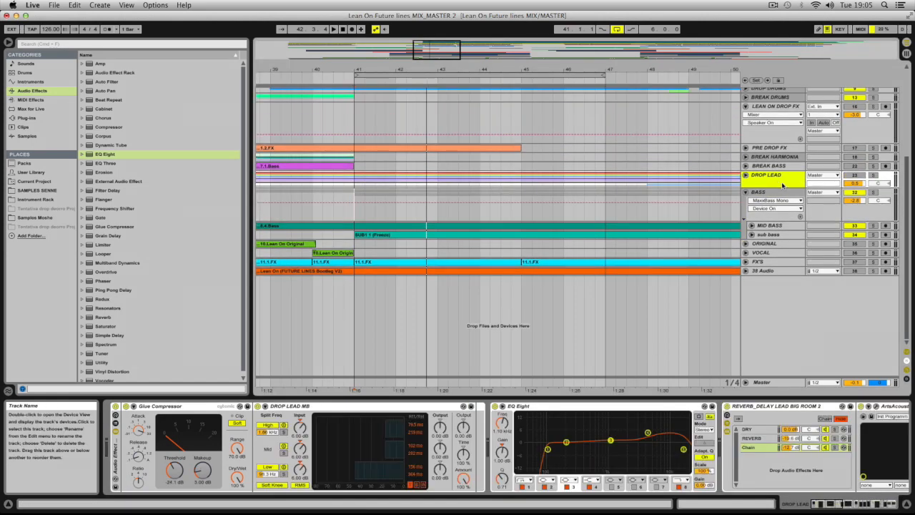
left_click(853, 176)
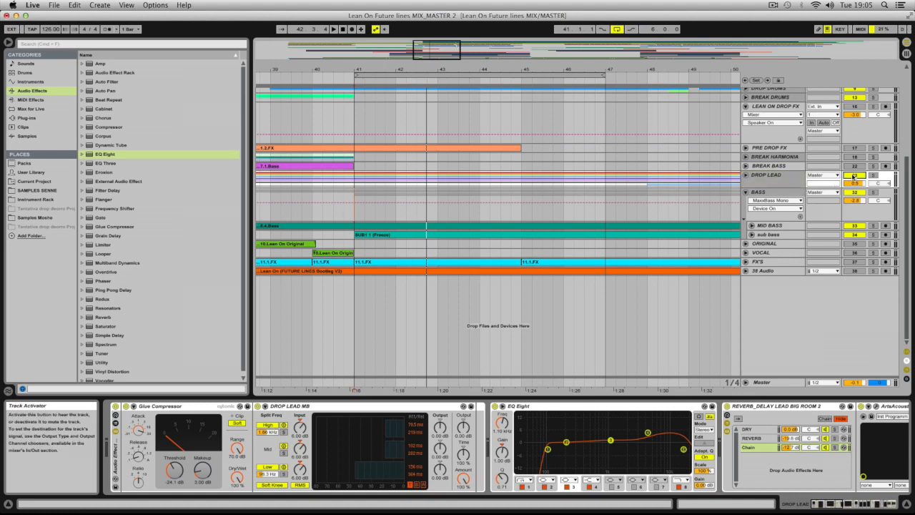
left_click(745, 175)
Look through the DROP LEAD group's tracks, from the distorted piano and SQUARE SYNTH down to MAIN LEAD 2 and LEAD 3
scroll(761, 182, "down", 3)
scroll(768, 185, "down", 3)
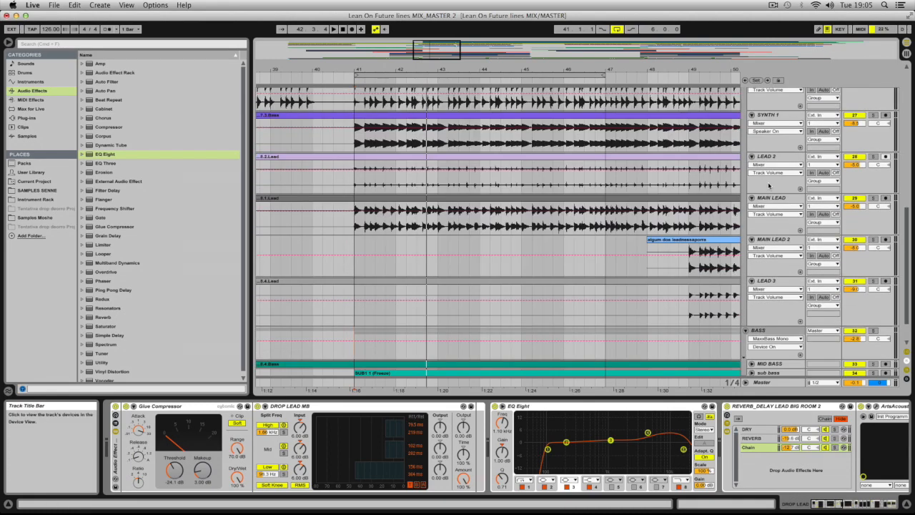
scroll(768, 185, "up", 3)
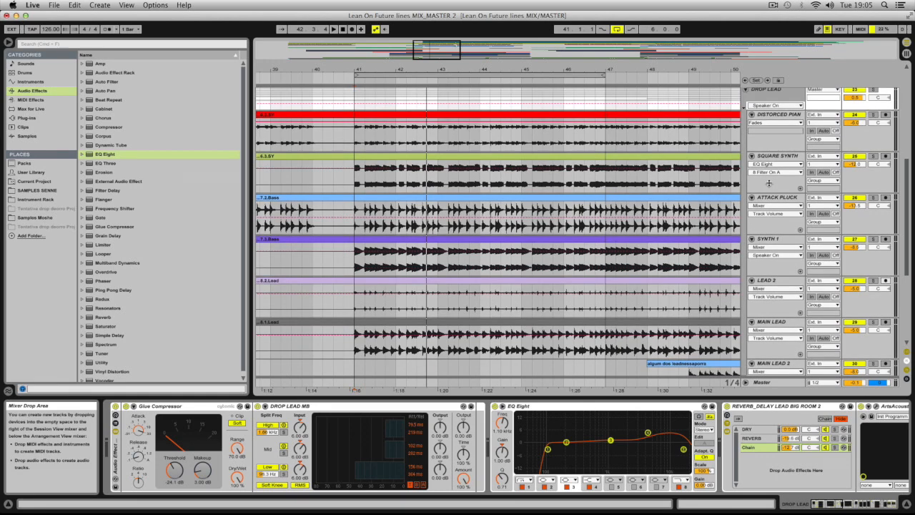
scroll(771, 180, "up", 2)
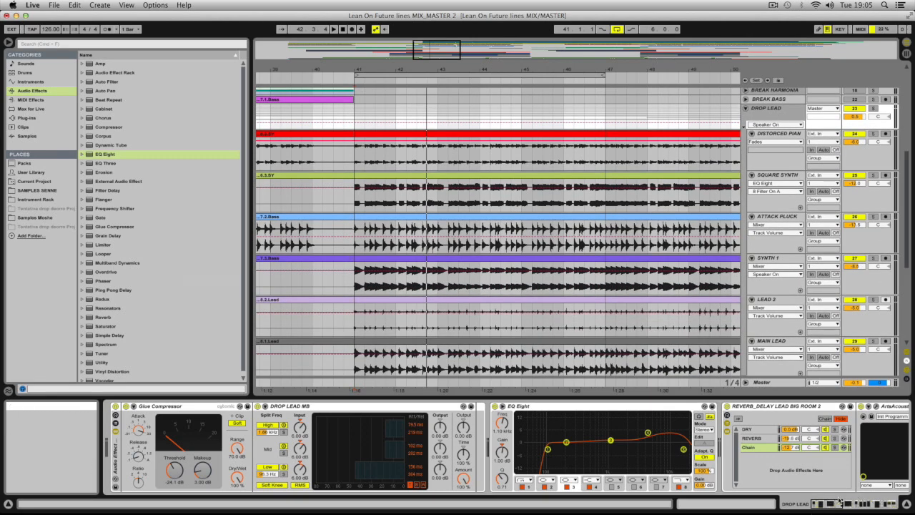
left_click_drag(815, 504, 784, 500)
scroll(765, 178, "down", 2)
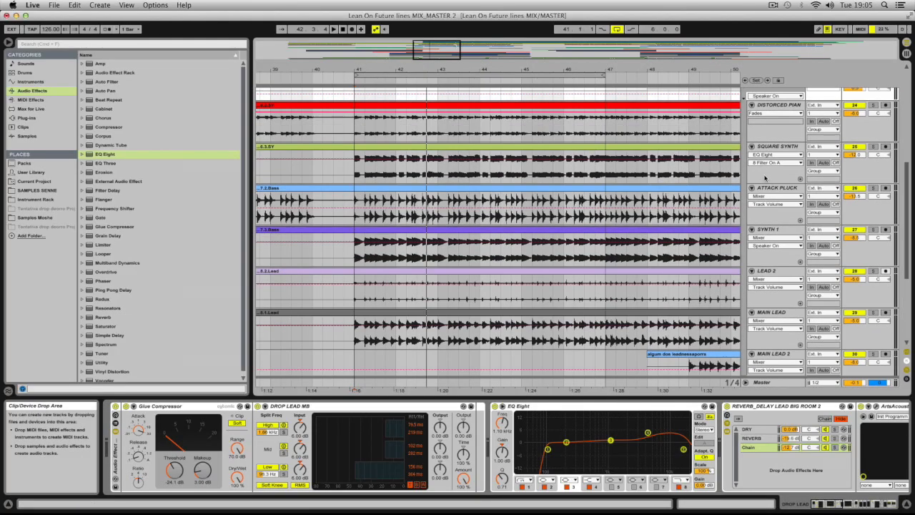
left_click(789, 312)
scroll(786, 304, "up", 2)
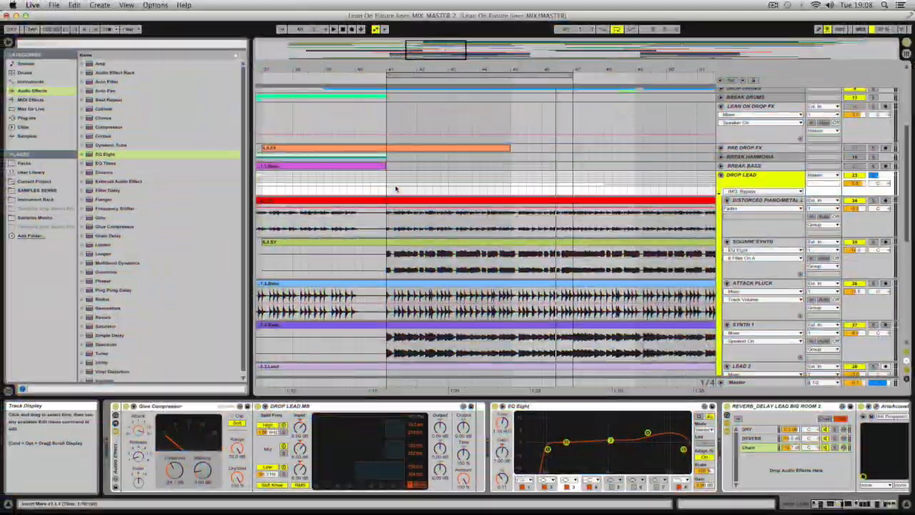
scroll(737, 199, "down", 4)
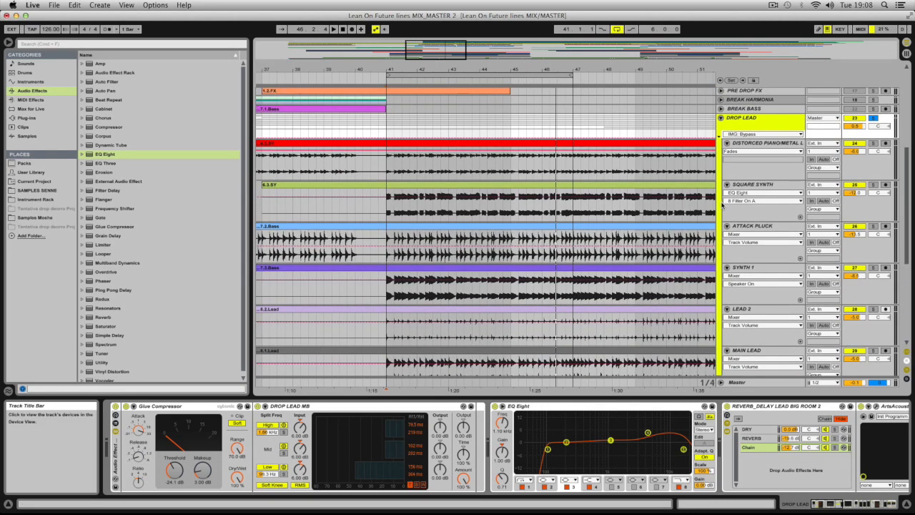
scroll(722, 205, "down", 8)
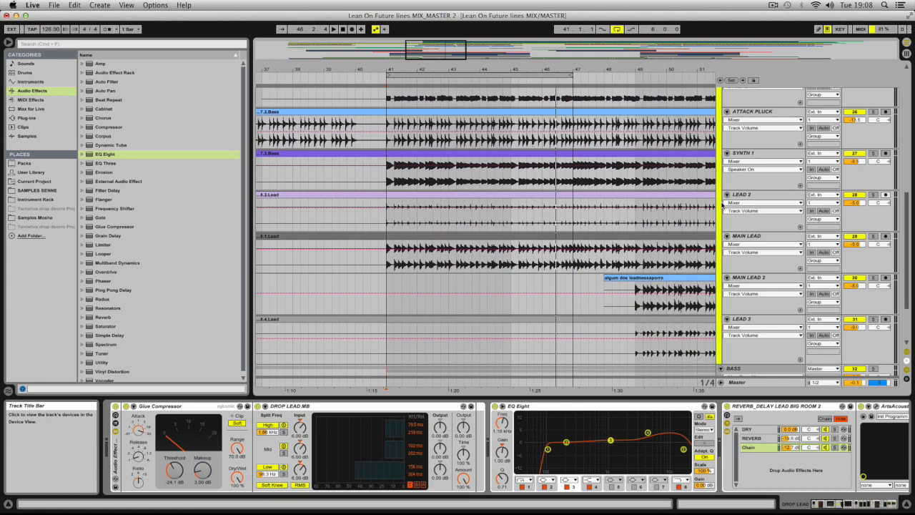
Take the DROP LEAD group out of solo and play the distorted piano/metal lead track soloed, with its EQ Eight in view
scroll(722, 205, "up", 5)
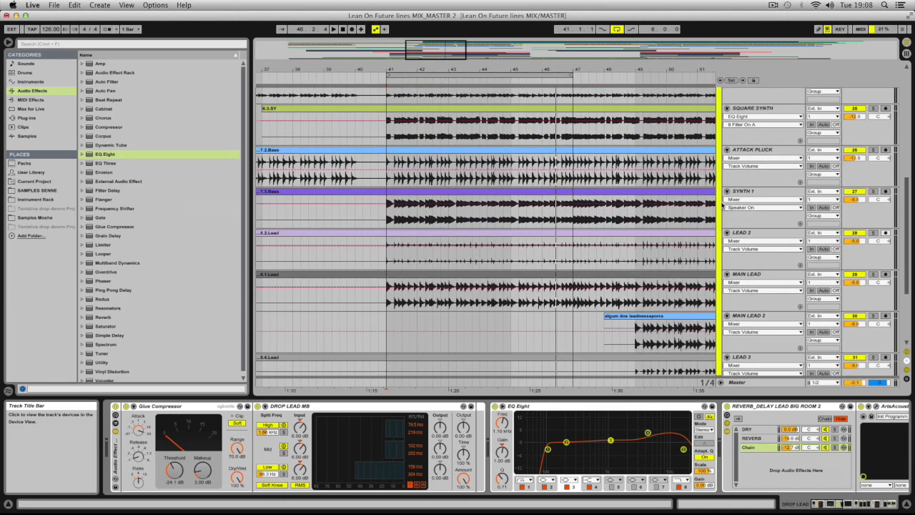
scroll(722, 205, "up", 3)
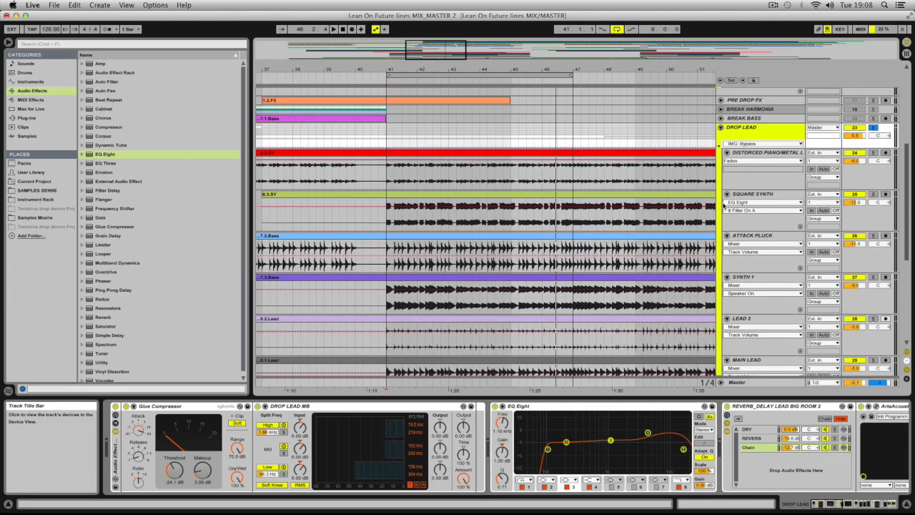
left_click(788, 157)
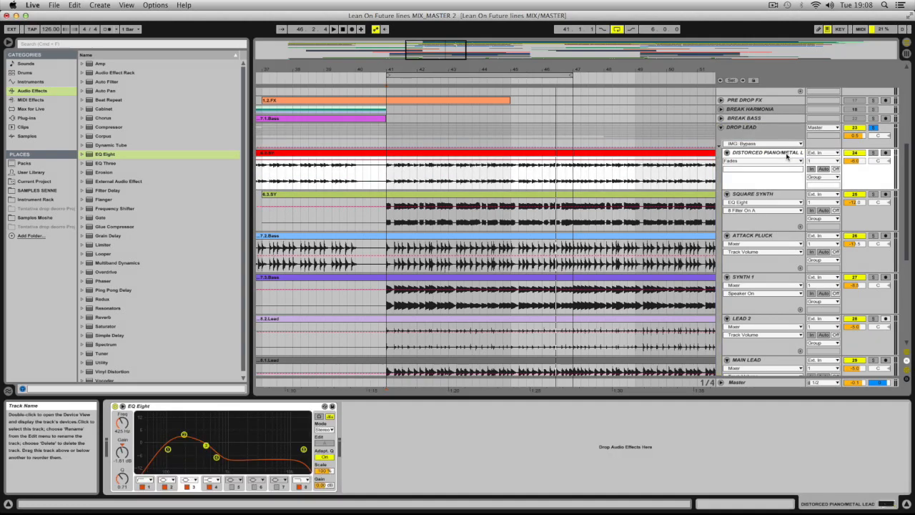
left_click(771, 197)
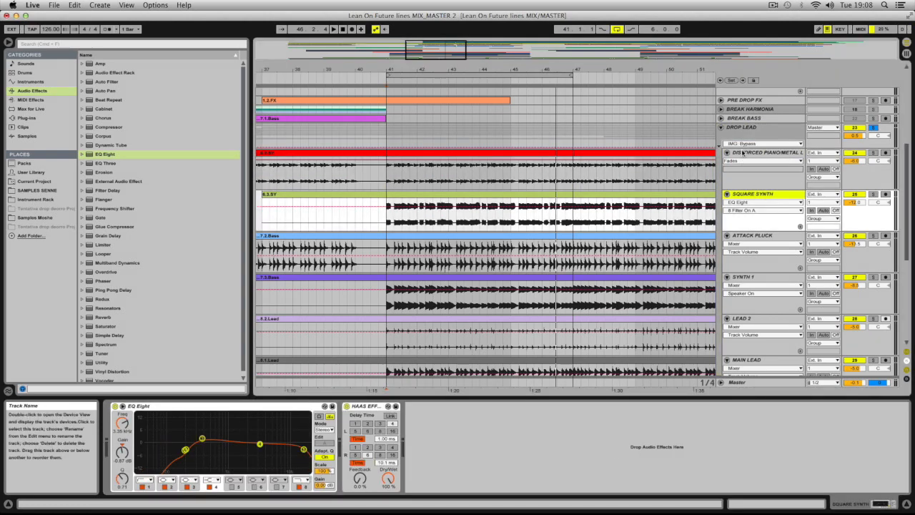
left_click(755, 182)
left_click(873, 127)
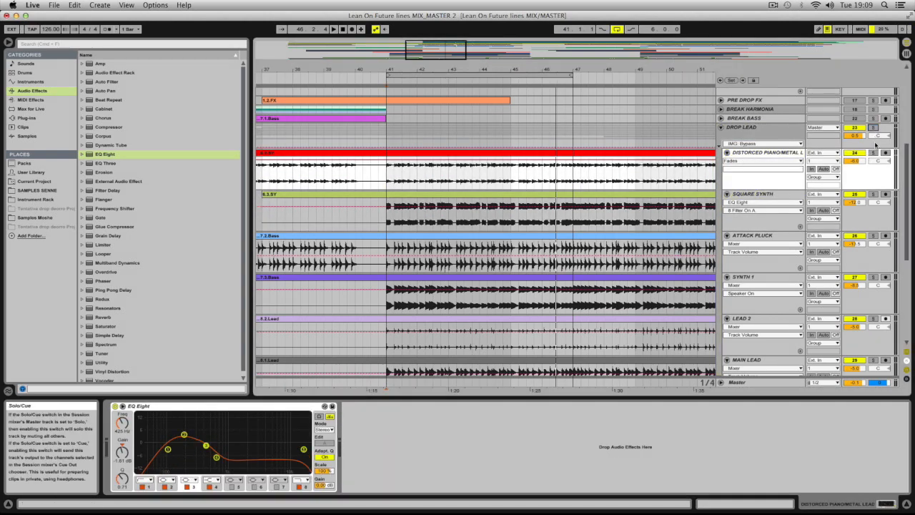
key("space")
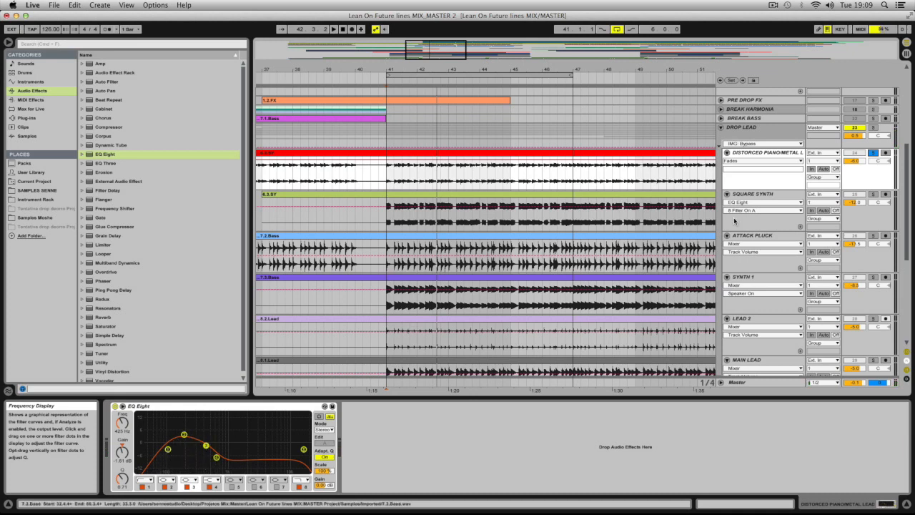
Audition SQUARE SYNTH in solo and examine its EQ Eight and HAAS EFFECT devices
left_click(872, 193)
left_click(759, 198)
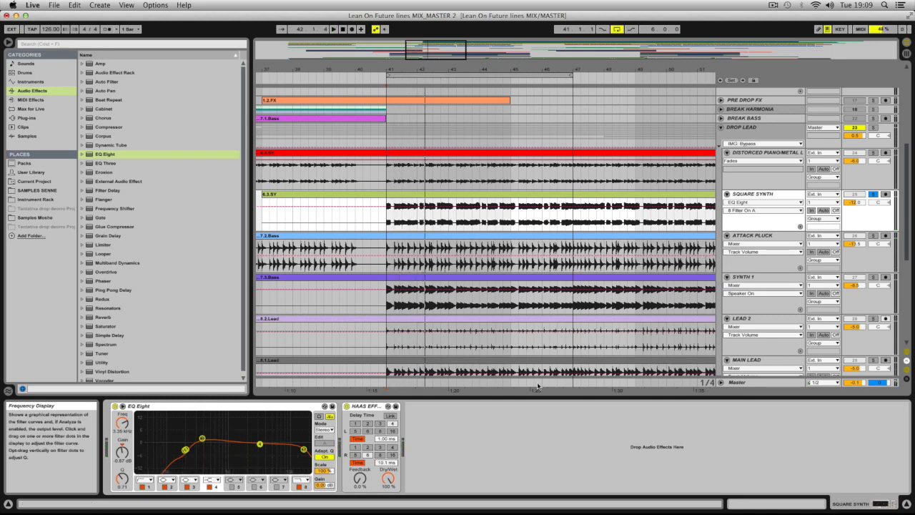
left_click(363, 407)
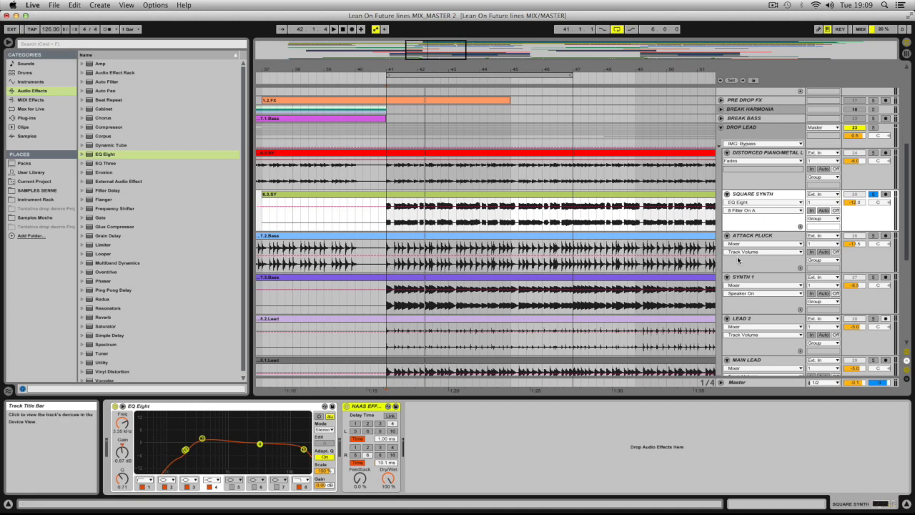
left_click(762, 197)
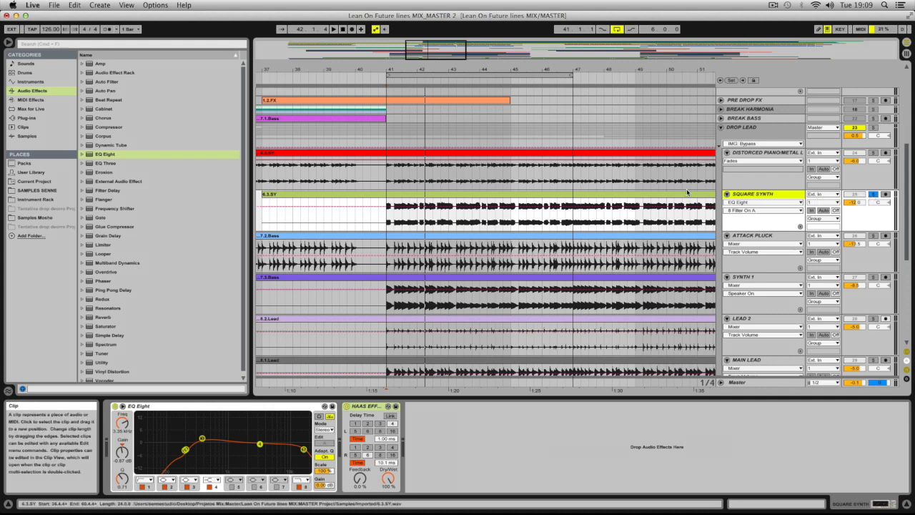
Compare the device chains of the distorted piano, SQUARE SYNTH and ATTACK PLUCK tracks
left_click(765, 155)
left_click(769, 198)
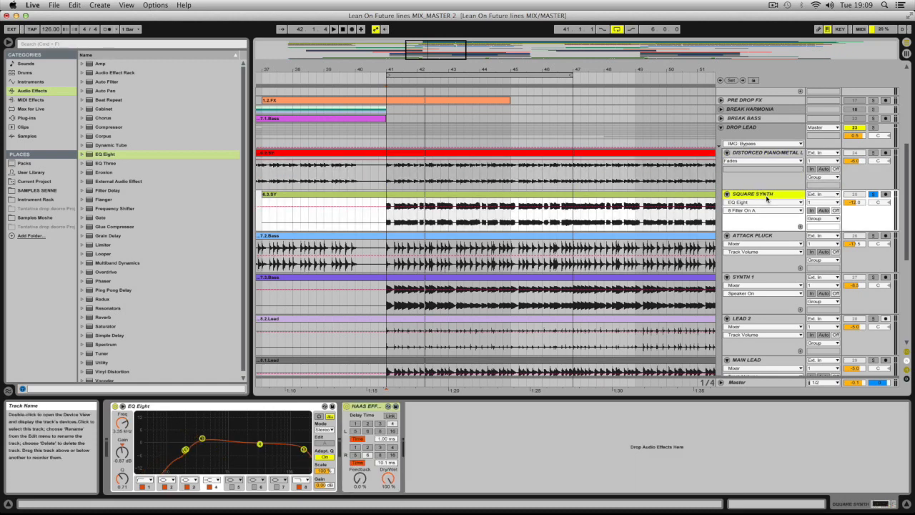
left_click(769, 238)
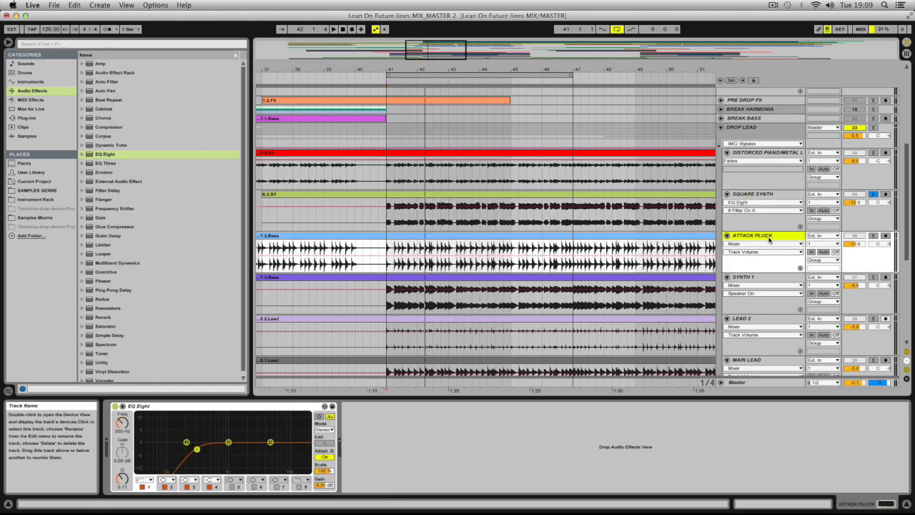
Compare SQUARE SYNTH's playback with EQ Eight's filter 1 off and on, leaving the filter on
left_click(763, 197)
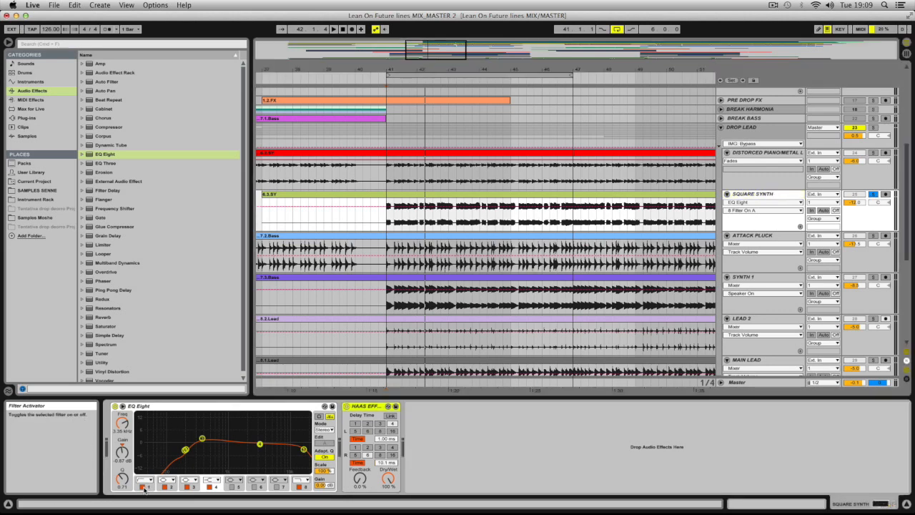
key("space")
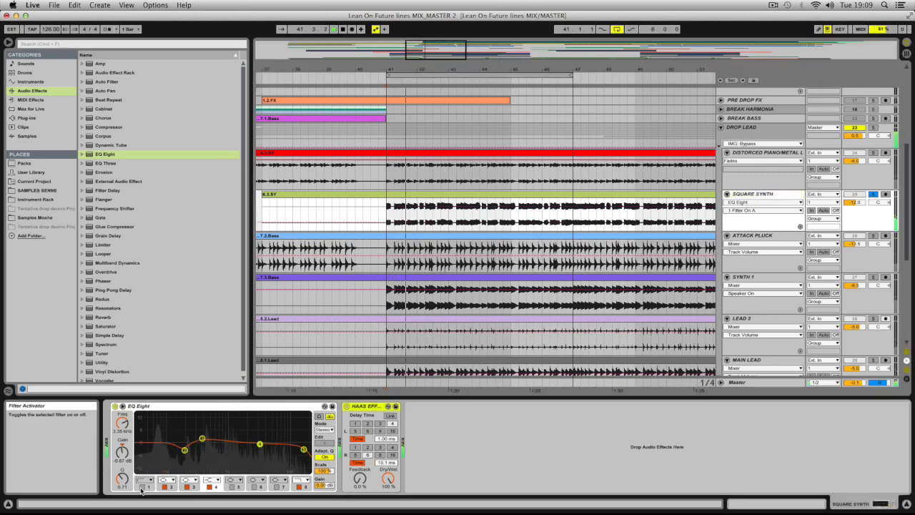
left_click(142, 489)
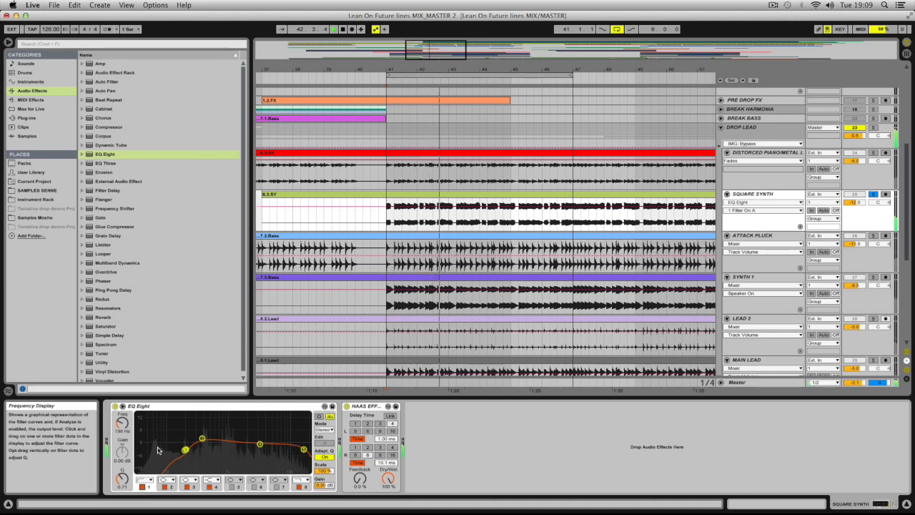
Switch the solo from SQUARE SYNTH to ATTACK PLUCK, listen to it and examine its EQ Eight curve
left_click(873, 196)
left_click(872, 237)
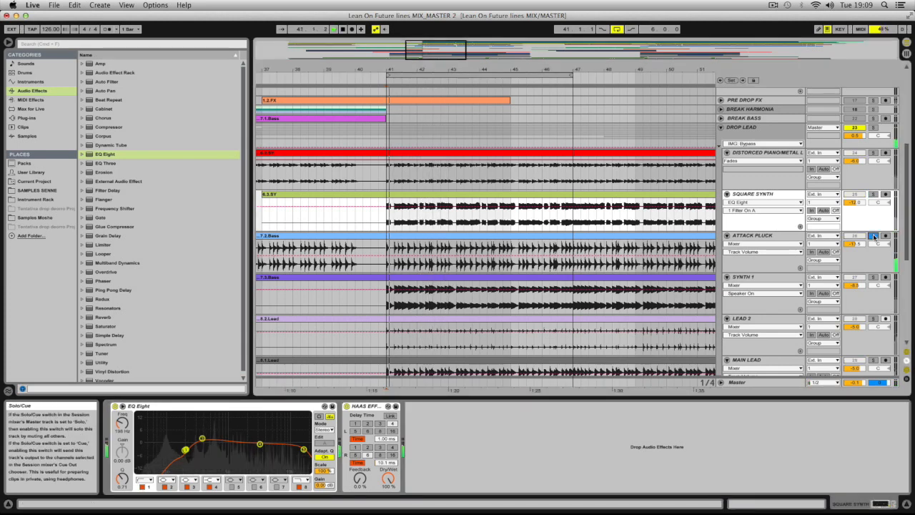
left_click(402, 247)
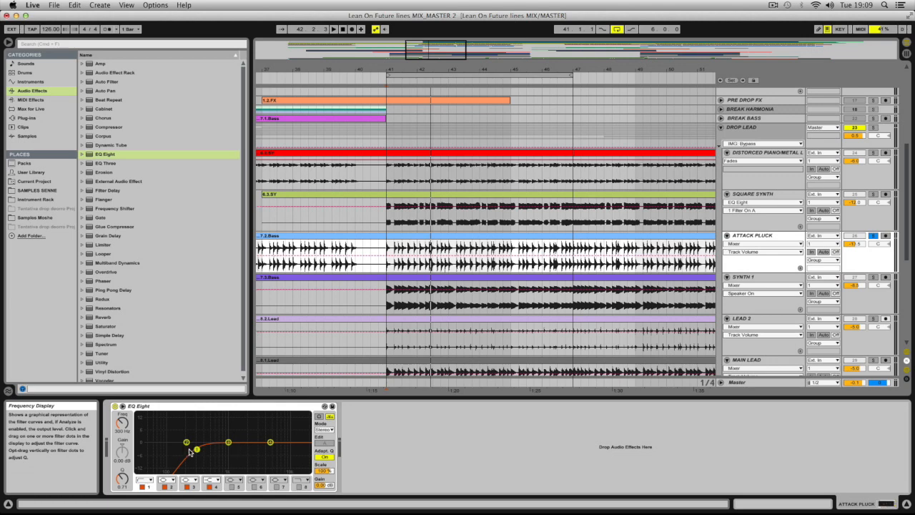
Switch the solo to SYNTH 1 and compare its playback with EQ Eight off and on, leaving it on
left_click(872, 236)
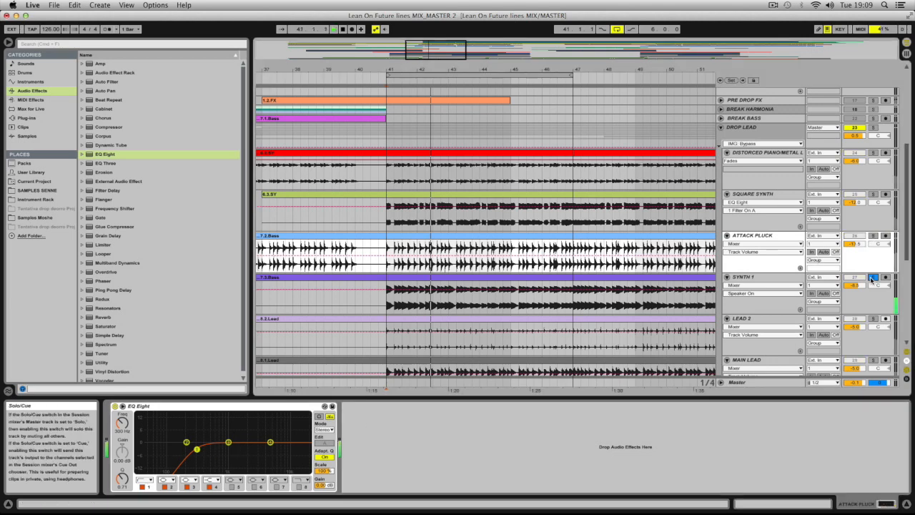
left_click(873, 277)
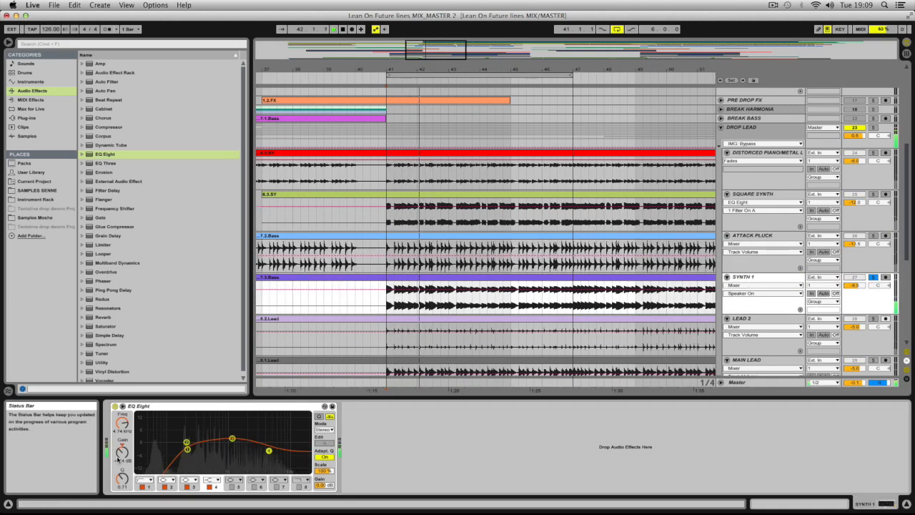
left_click(114, 406)
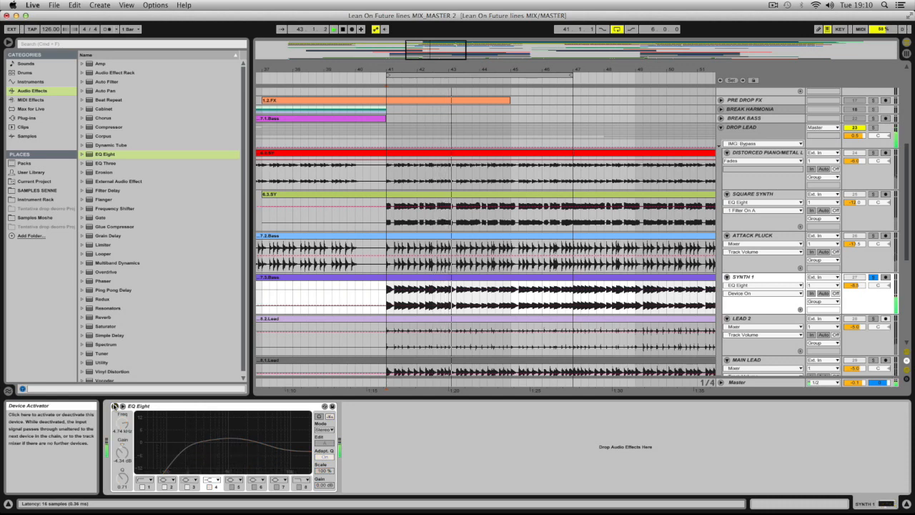
left_click(114, 406)
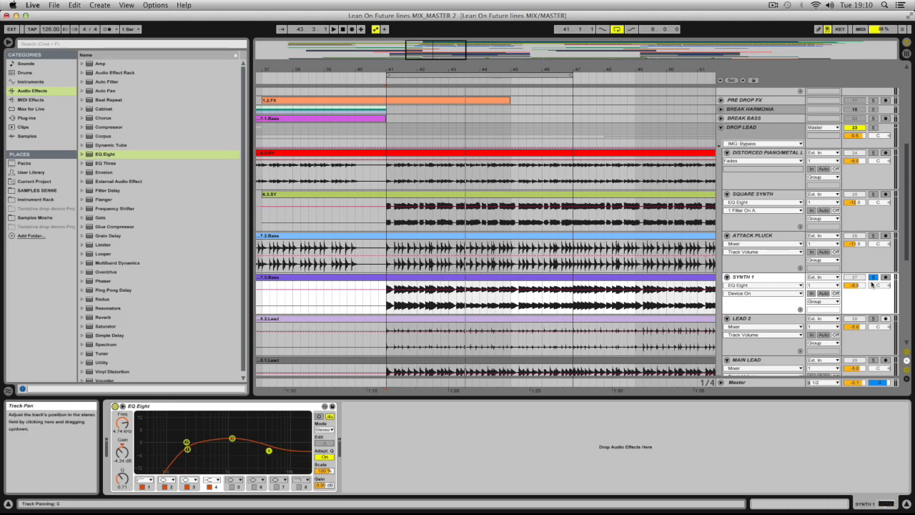
Solo LEAD 2 and compare its playback with HAAS EFFECT off and on, leaving the effect on
left_click(762, 321)
left_click(873, 318)
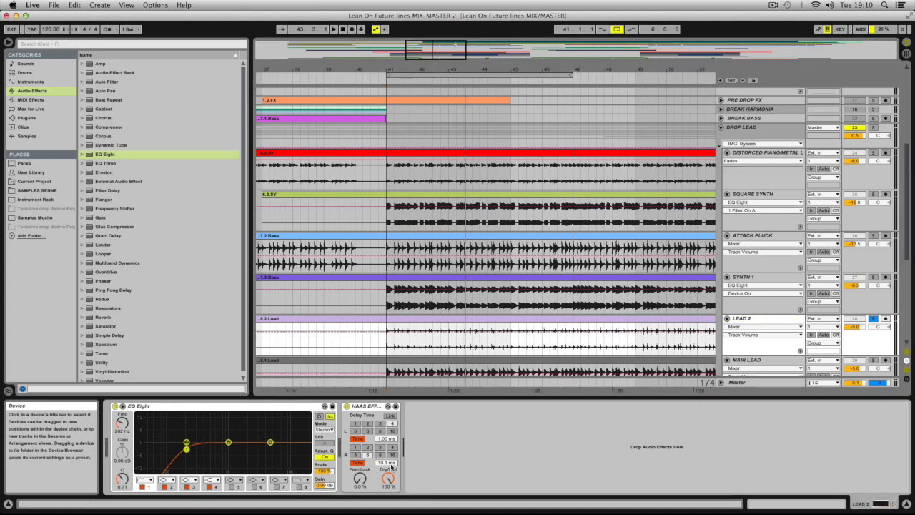
left_click(762, 320)
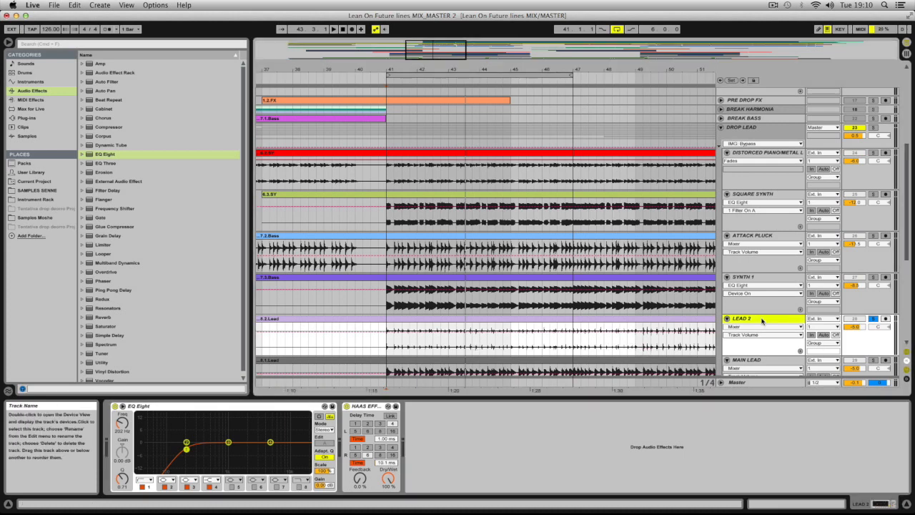
key("space")
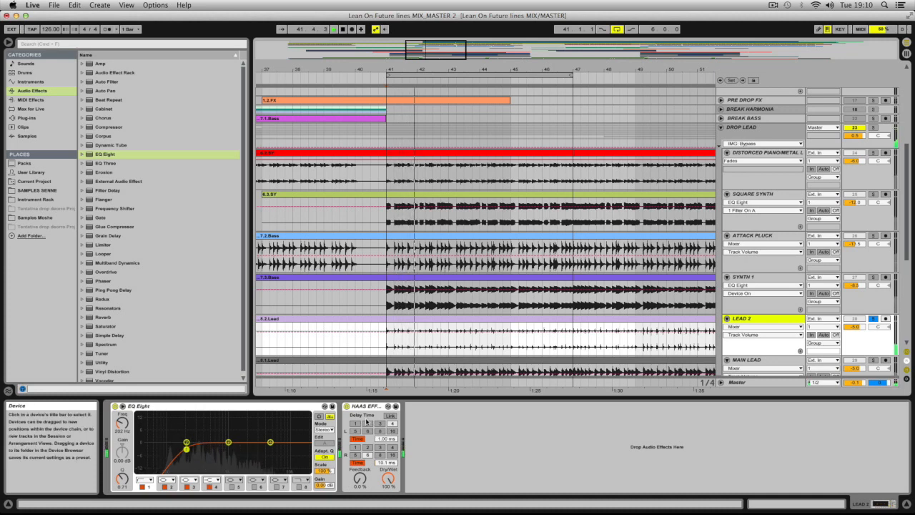
left_click(346, 407)
left_click(347, 407)
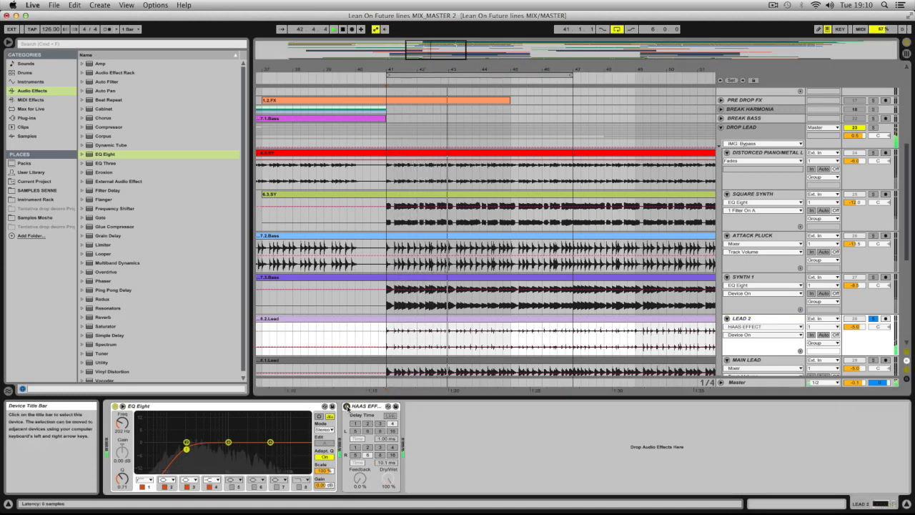
left_click(347, 407)
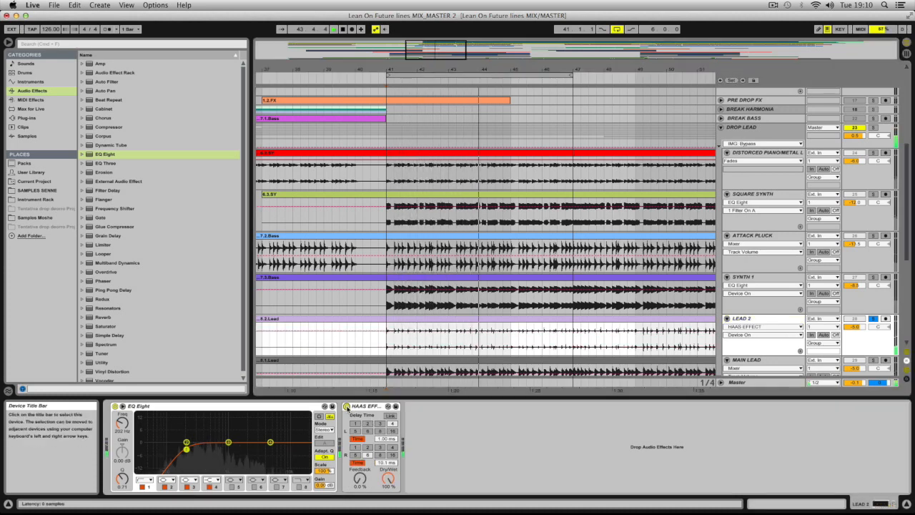
Switch the solo from LEAD 2 to MAIN LEAD and play it with its EQ Eight in view
scroll(786, 307, "down", 4)
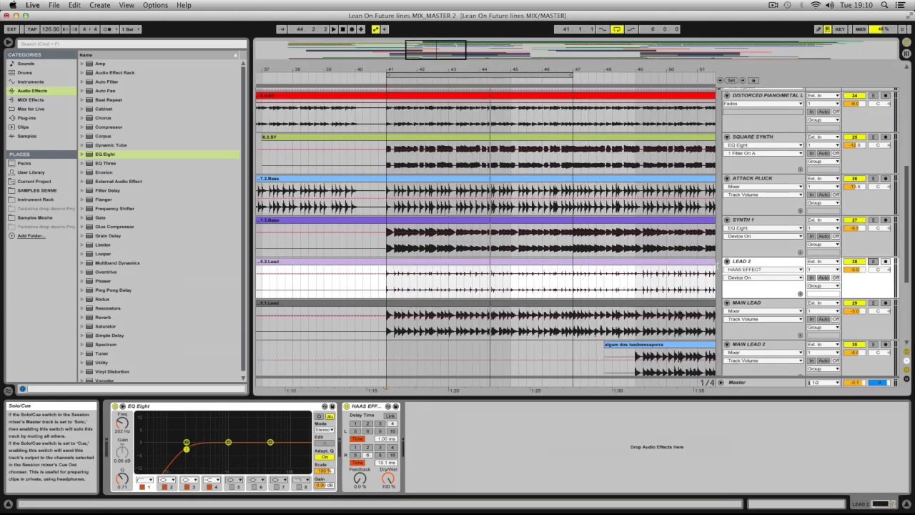
left_click(745, 284)
double_click(749, 284)
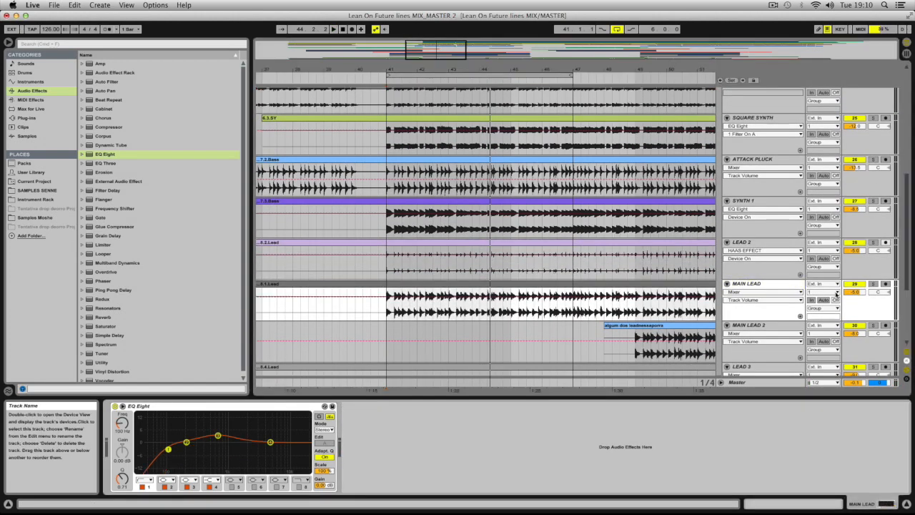
left_click(745, 283)
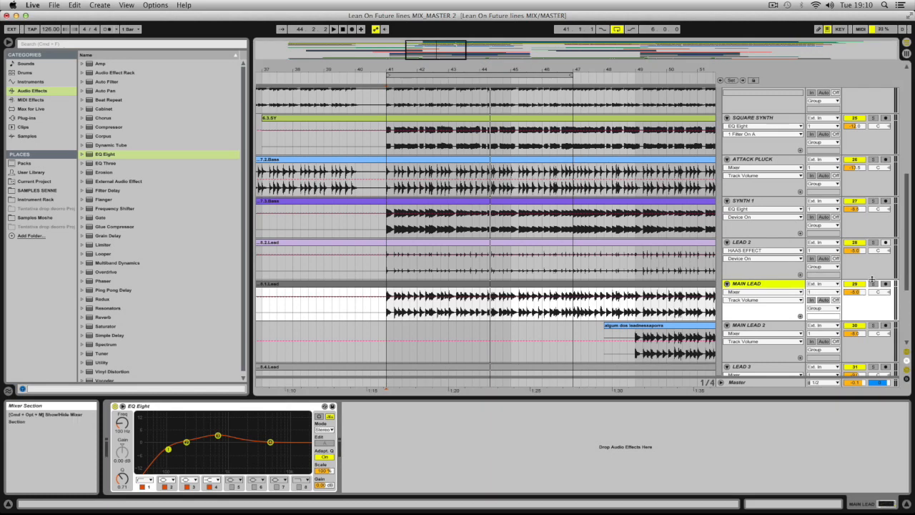
key("space")
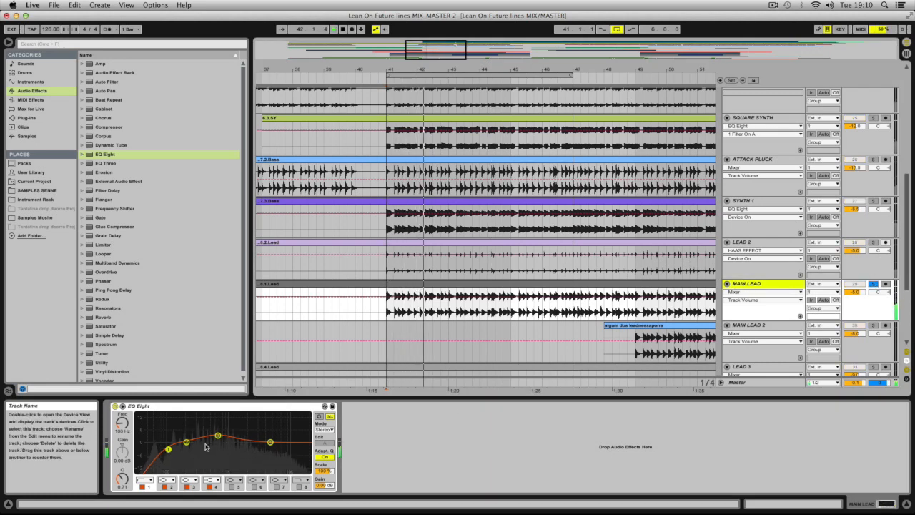
Compare MAIN LEAD with EQ Eight and with its filter 1 off and on, leave both on, and unsolo the track
left_click(114, 406)
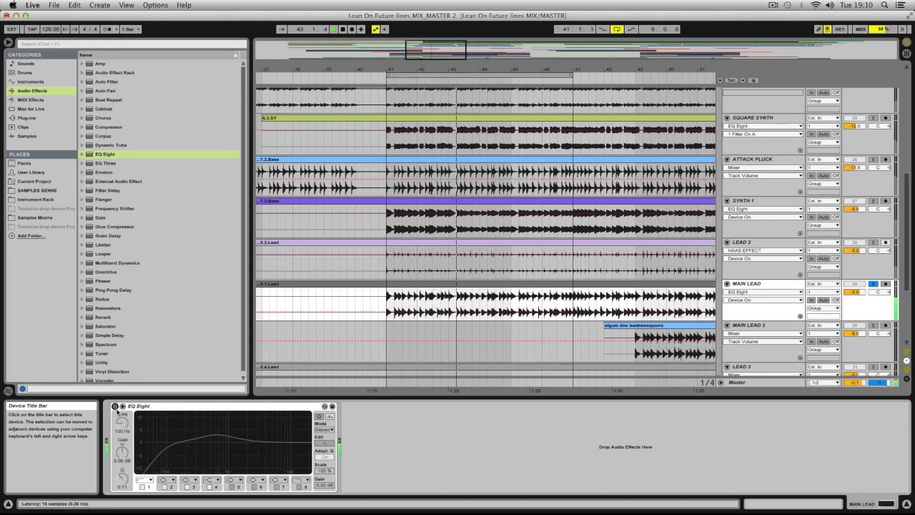
left_click(114, 406)
left_click(142, 486)
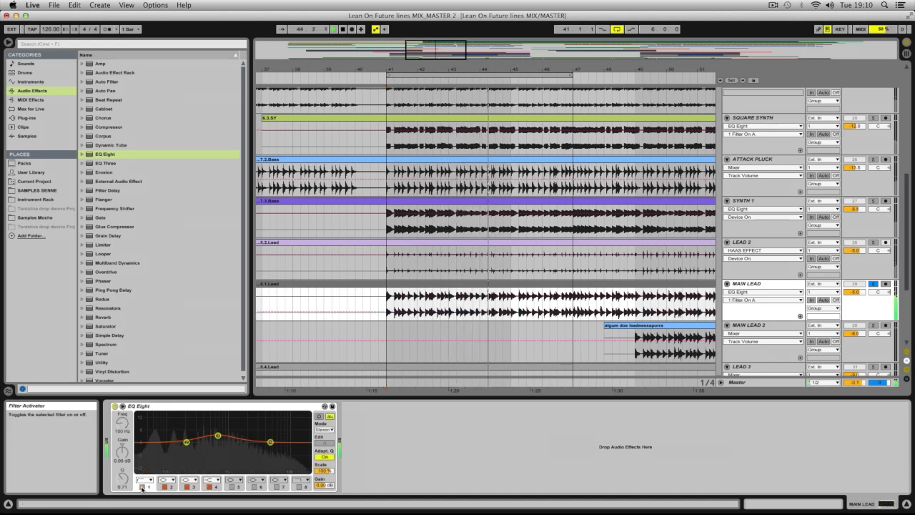
left_click(141, 487)
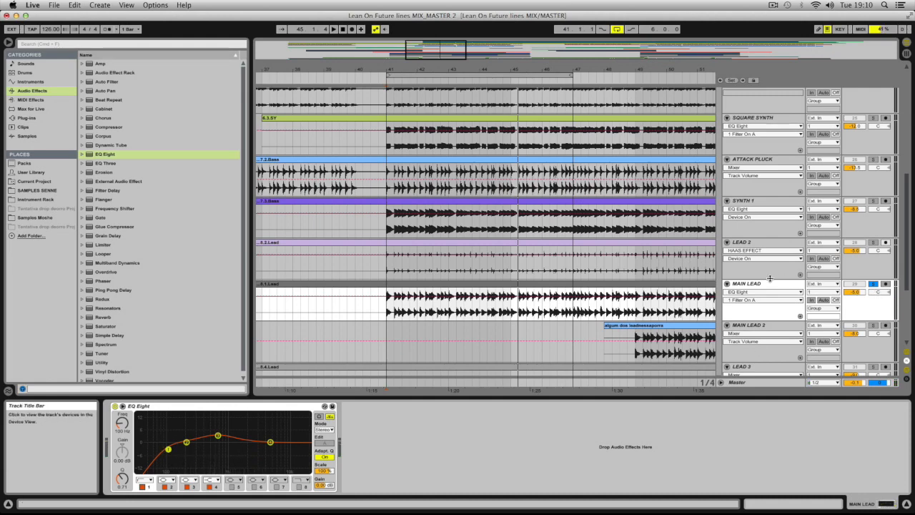
left_click(872, 284)
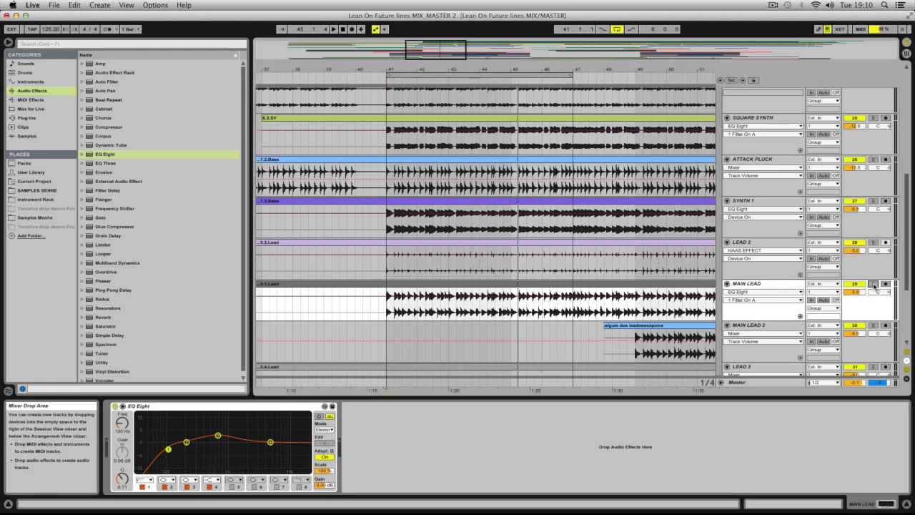
Select bars 49 to 53 of the MAIN LEAD 2 clip and loop that four-bar range
left_click_drag(434, 70, 513, 57)
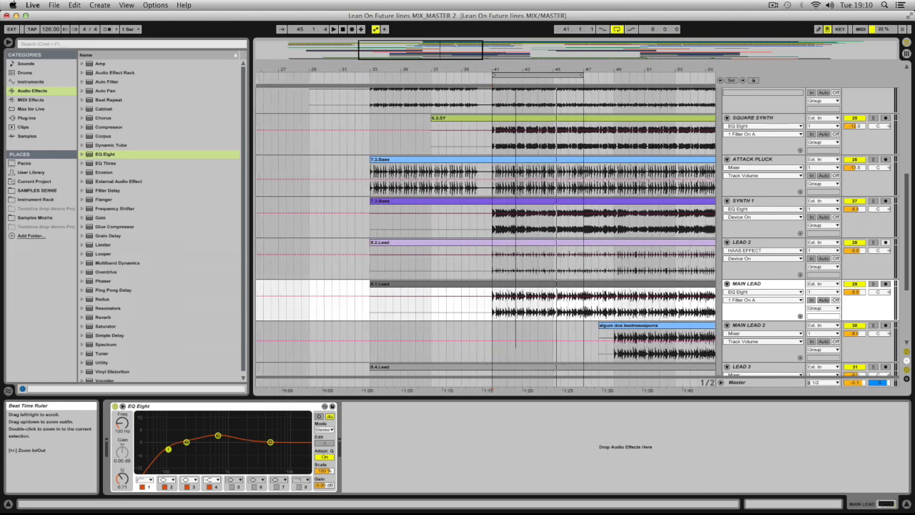
left_click_drag(629, 69, 475, 353)
key("super+l")
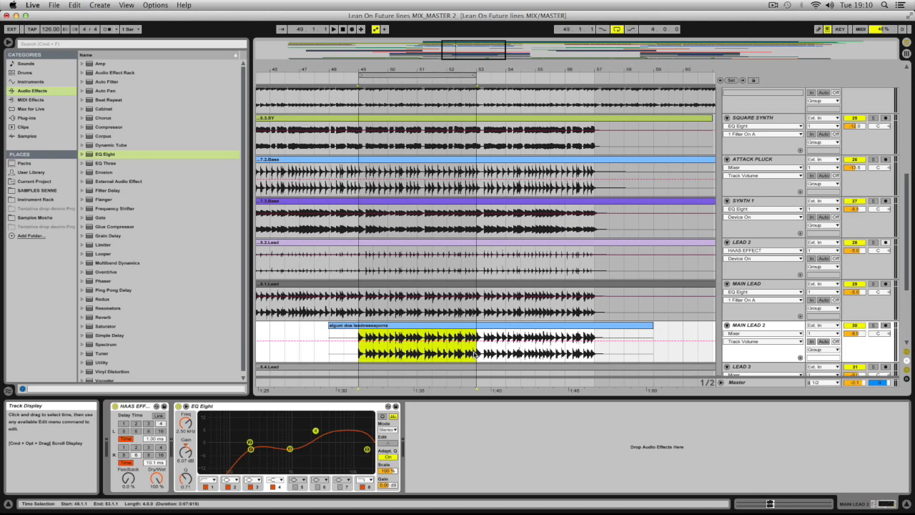
Solo MAIN LEAD 2 and compare its playback with EQ Eight off and on, leaving the EQ on and stopping playback
scroll(562, 255, "down", 4)
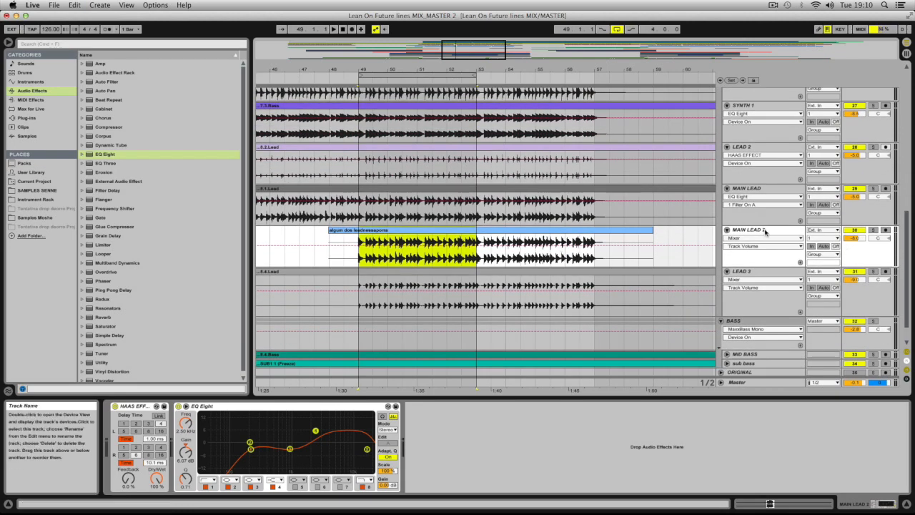
left_click(766, 231)
key("space")
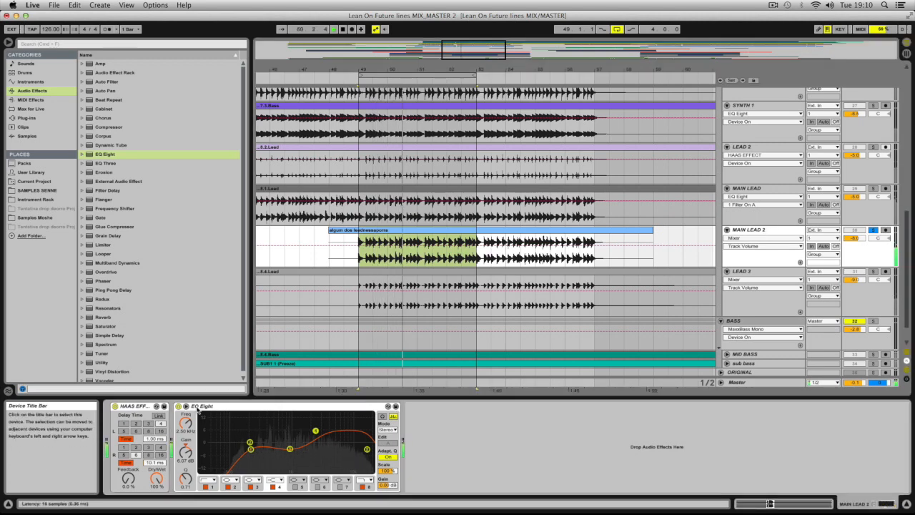
left_click(179, 406)
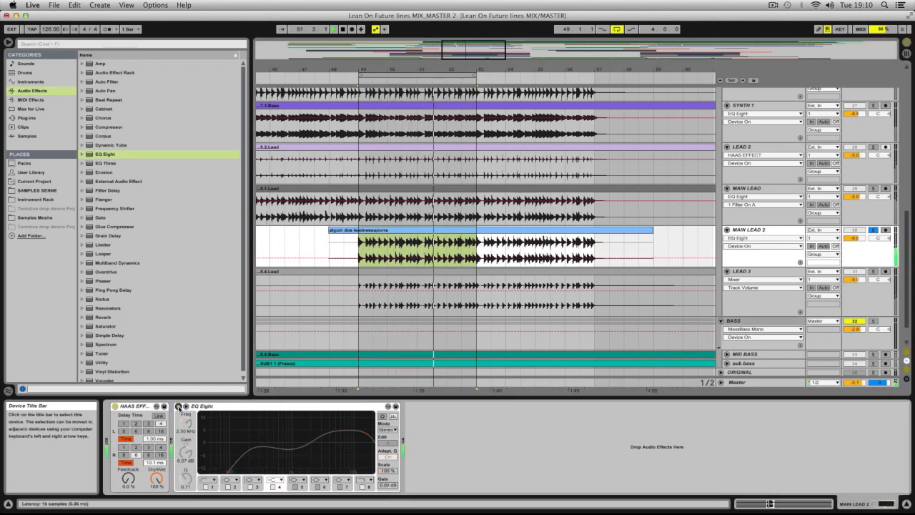
left_click(179, 407)
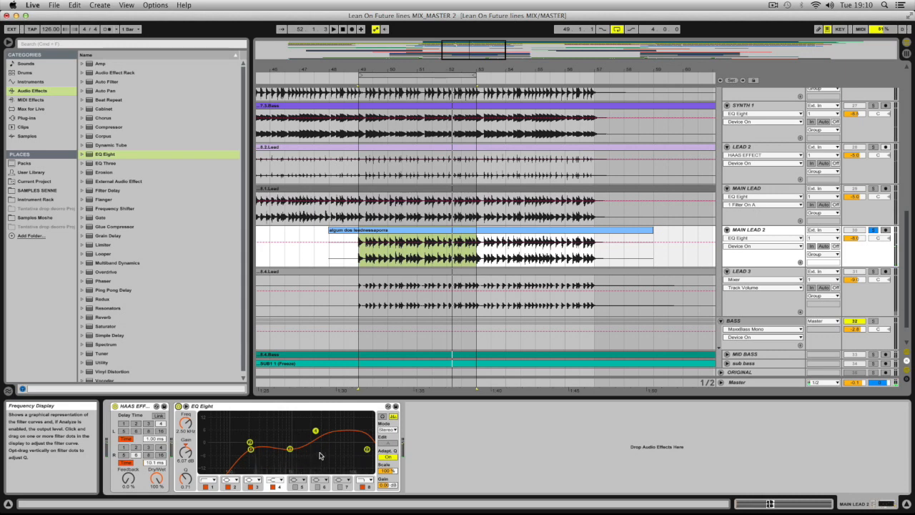
Group MAIN LEAD 2's HAAS EFFECT and EQ Eight into one Audio Effect Rack
left_click(139, 408)
left_click(215, 407)
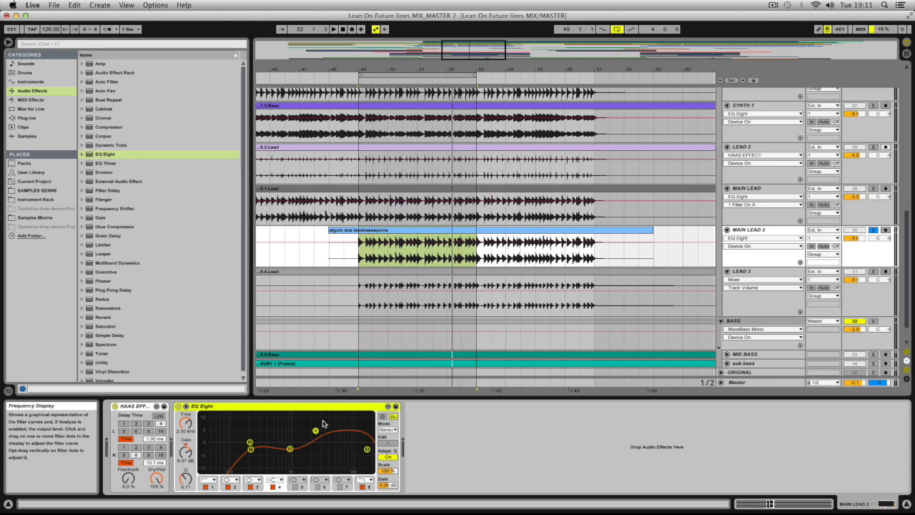
left_click(778, 262)
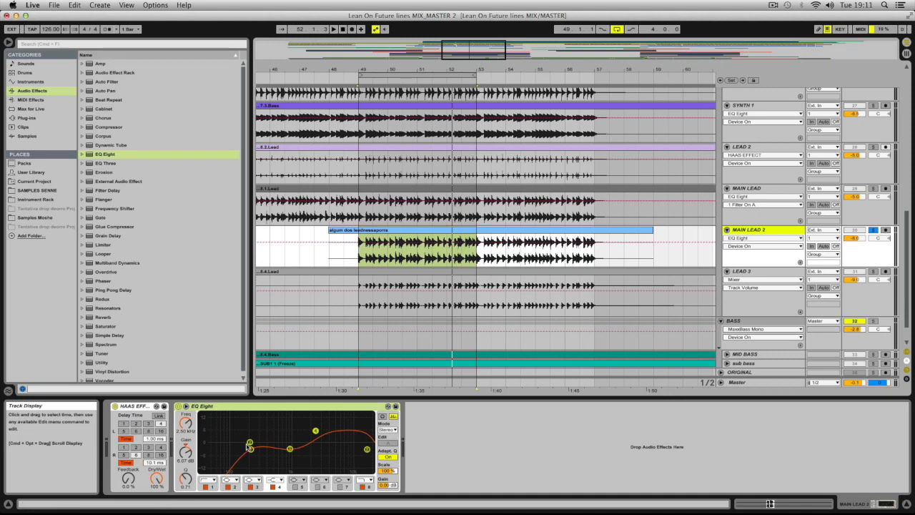
left_click(138, 406)
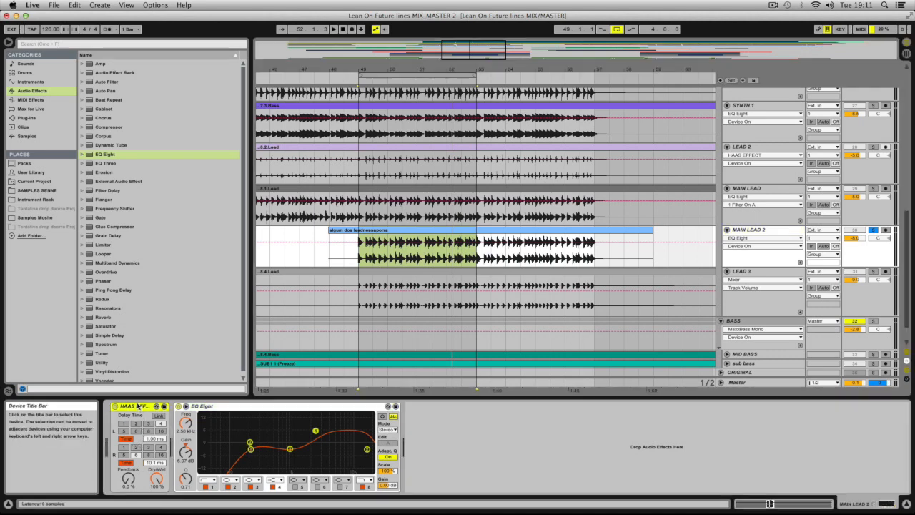
left_click(203, 406)
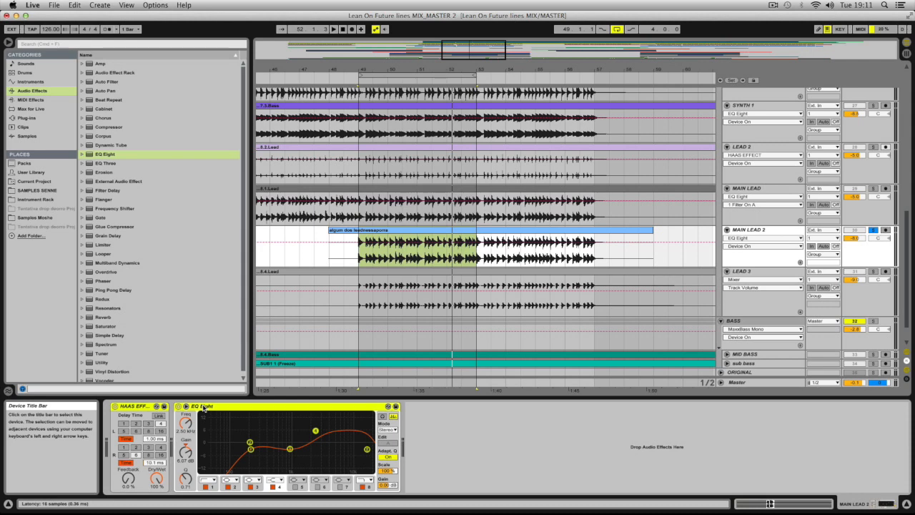
key("super+g")
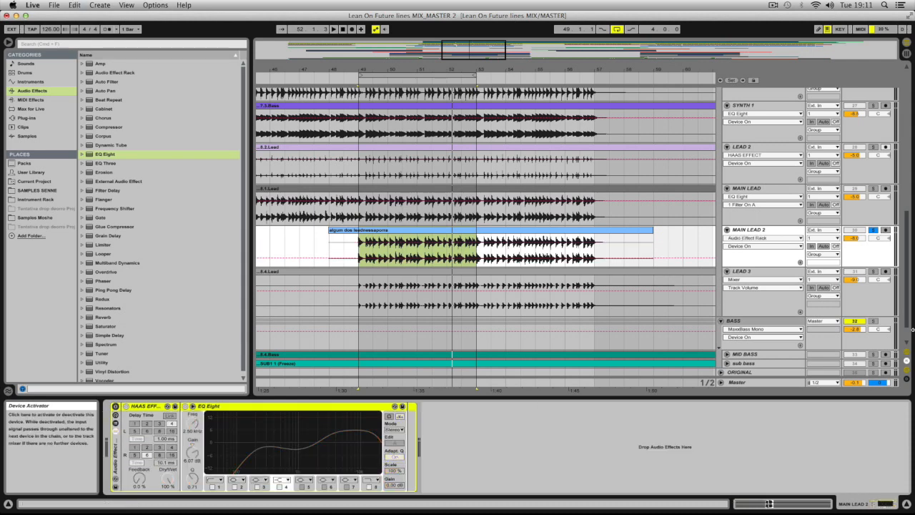
Play MAIN LEAD 2 and compare it with the whole Audio Effect Rack off and on, leaving the rack on
left_click(759, 231)
double_click(760, 231)
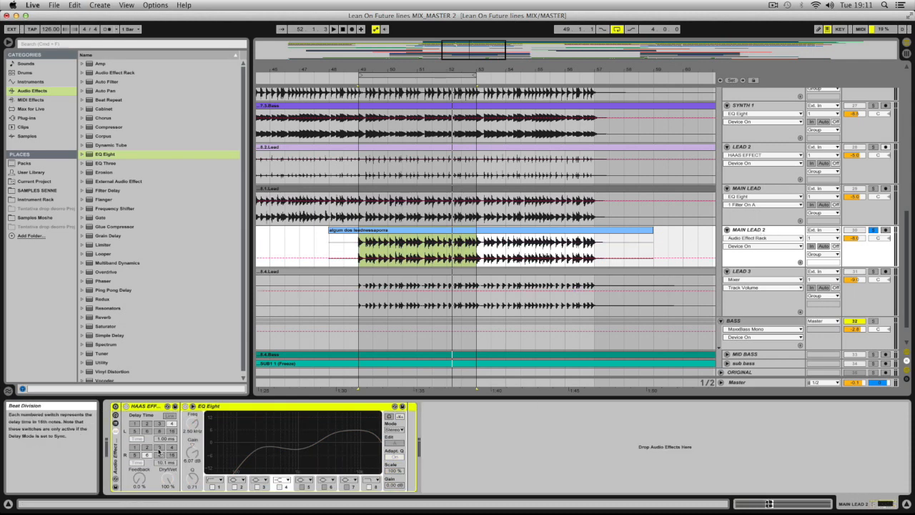
left_click(115, 406)
key("space")
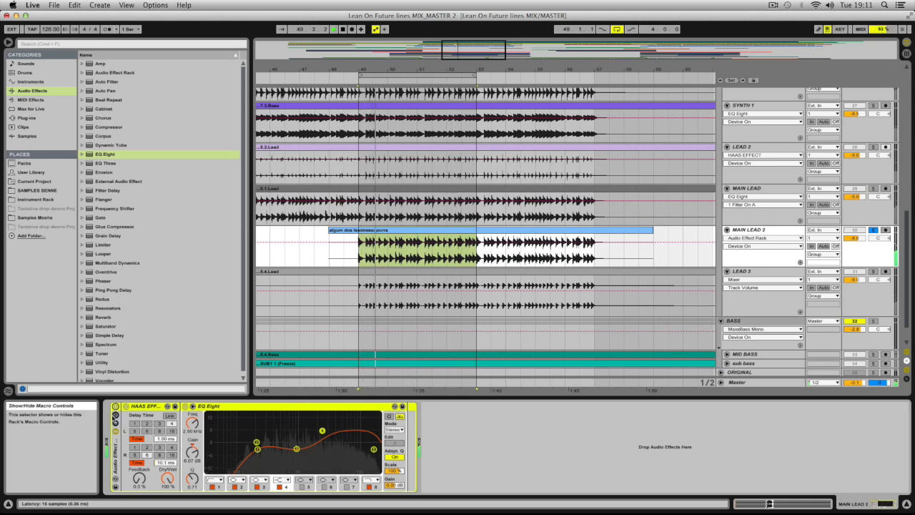
left_click(114, 406)
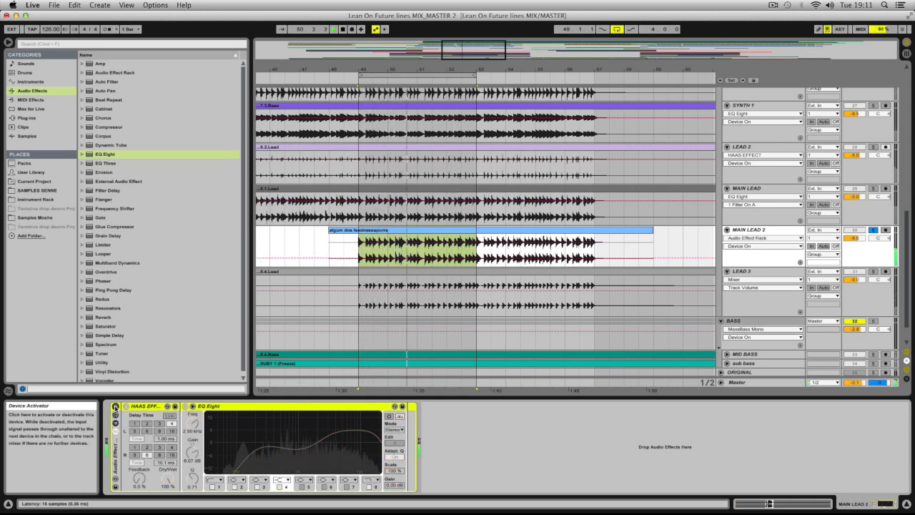
left_click(114, 406)
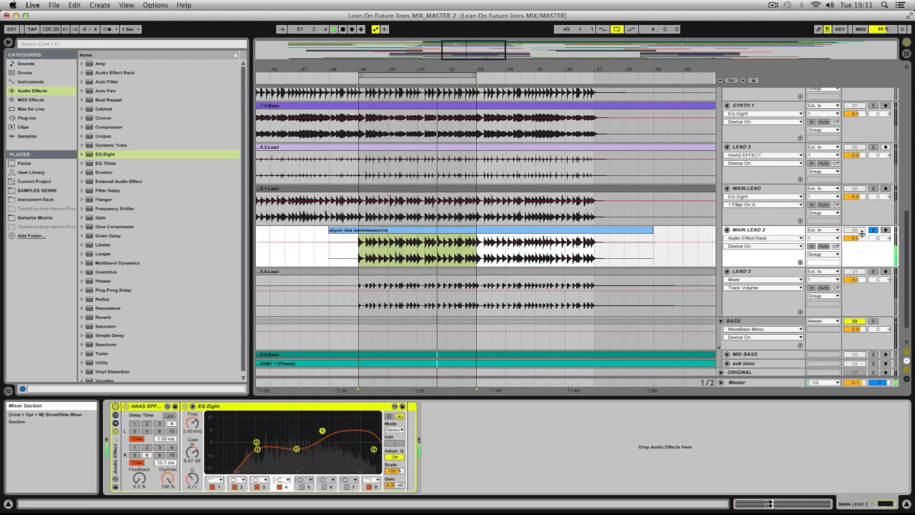
Switch the solo from MAIN LEAD 2 to LEAD 3 and play the loop with its EQ Eight and Reverb in view
left_click(767, 272)
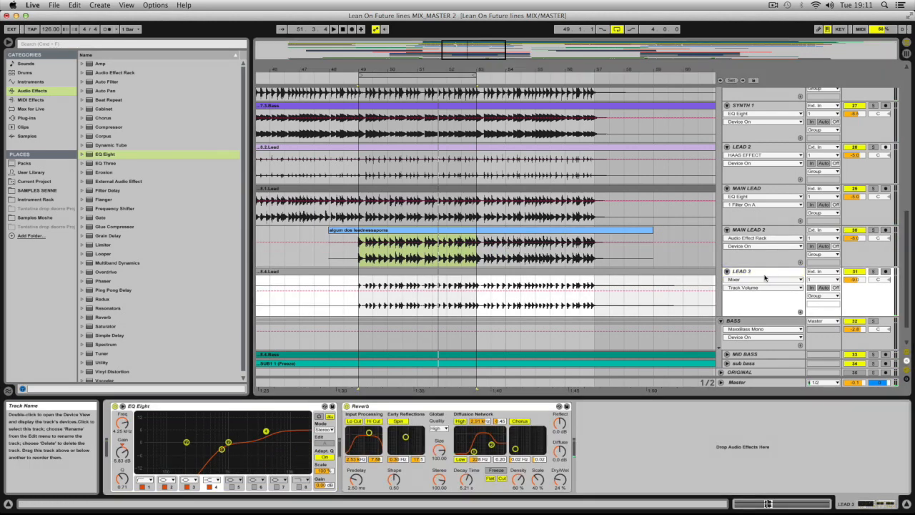
left_click(872, 271)
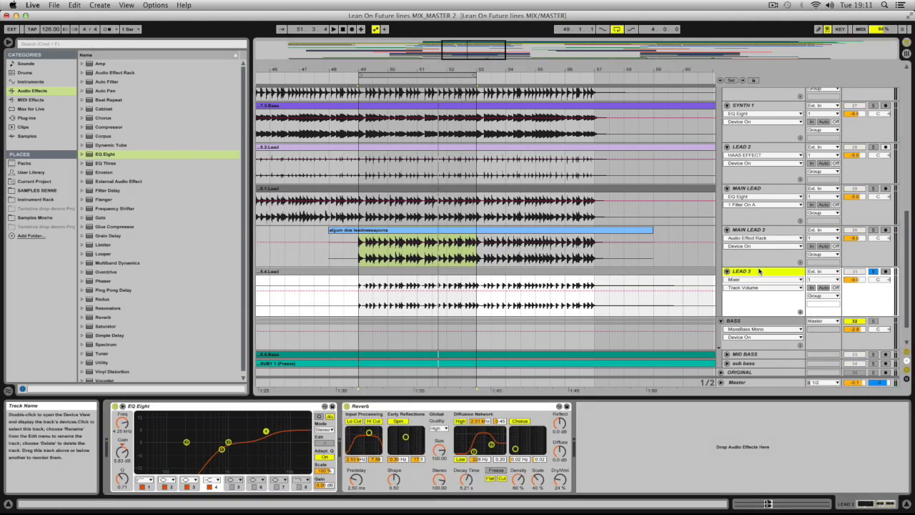
key("space")
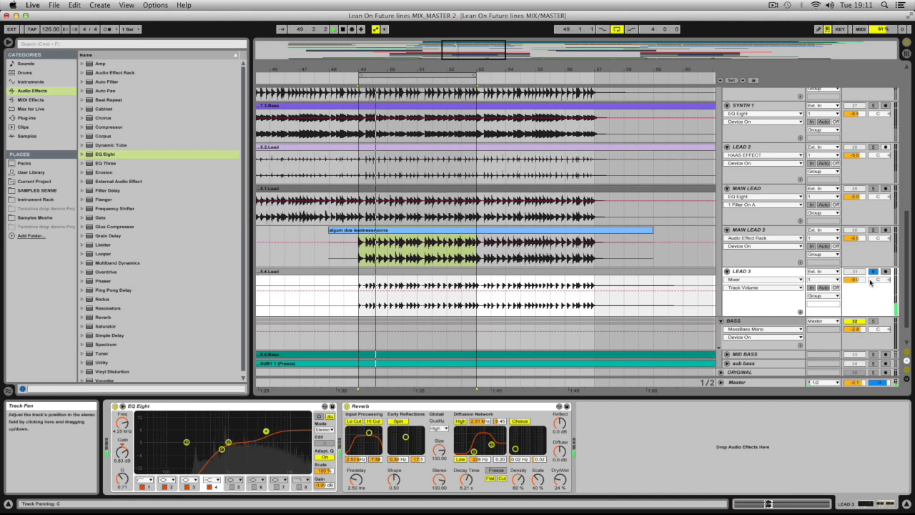
Select LEAD 3's EQ Eight and Reverb together
left_click(205, 411)
key("super+a")
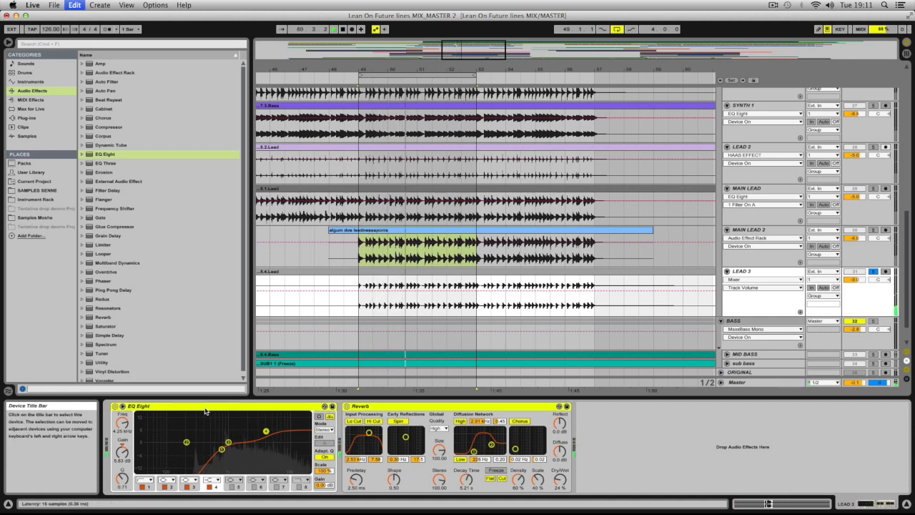
Group the EQ Eight and Reverb on LEAD 3 into an audio effect rack, comparing the sound with the rack bypassed and active
key("super+g")
left_click(117, 407)
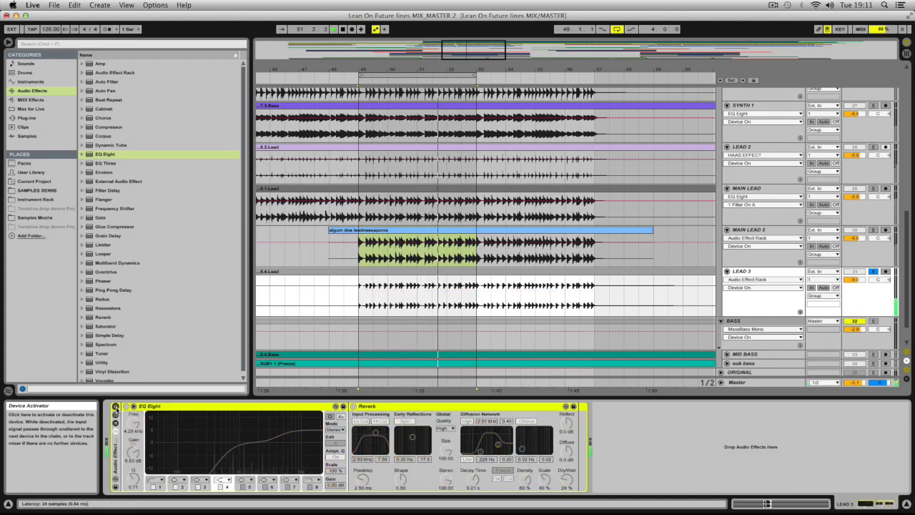
left_click(116, 408)
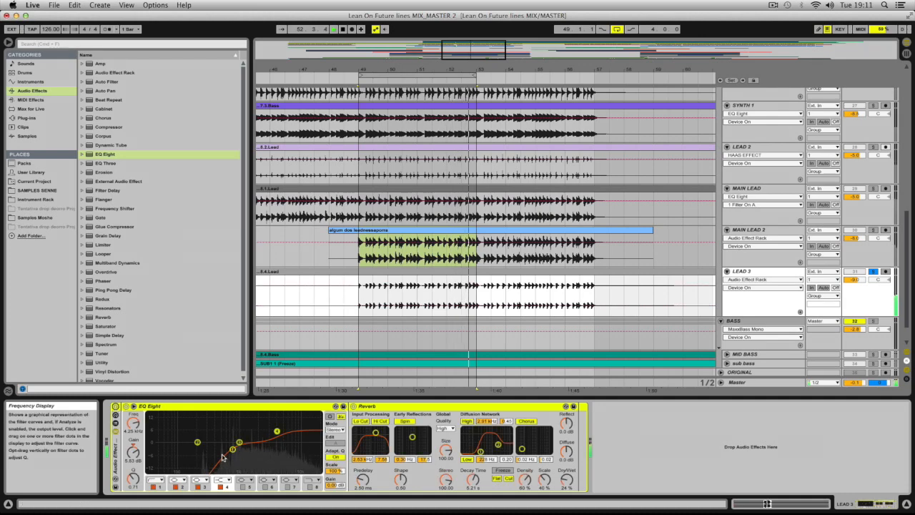
Inspect the device chains of ATTACK PLUCK and the neighbouring synth tracks, finishing back on the rack of LEAD 3
scroll(749, 191, "up", 5)
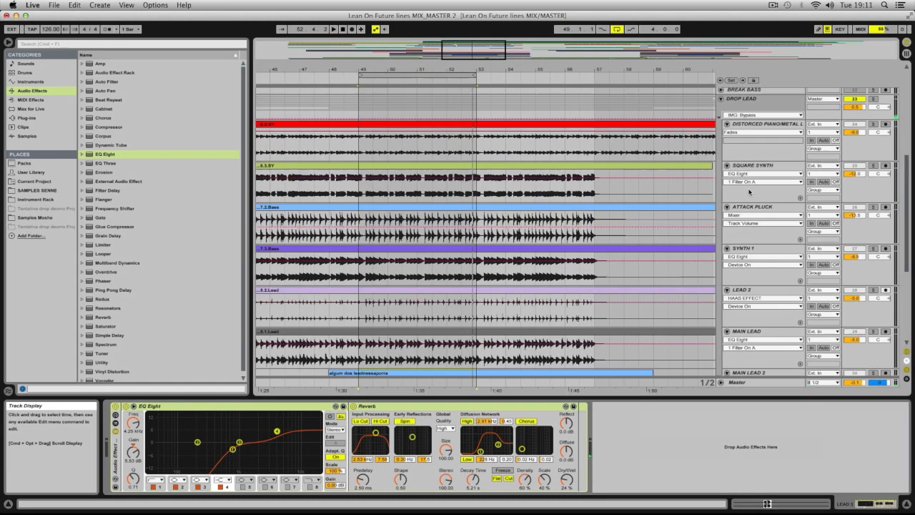
left_click(755, 159)
left_click(751, 201)
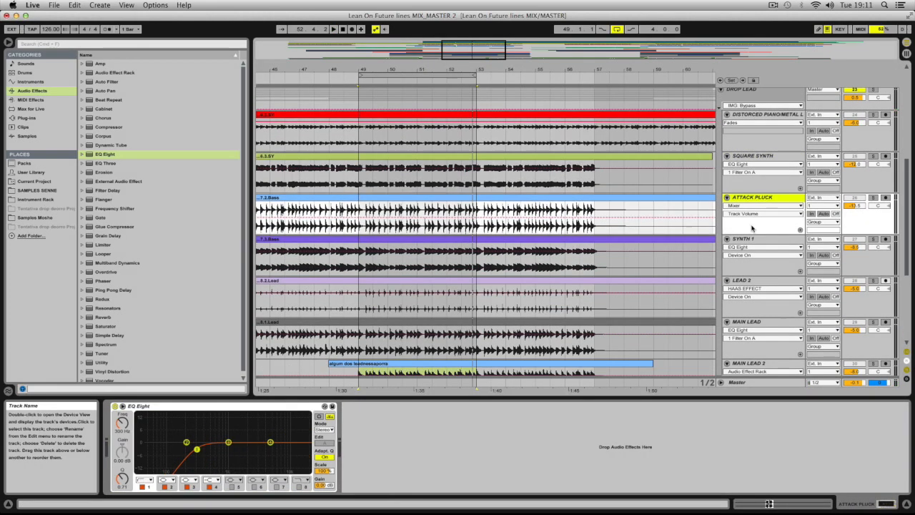
left_click(750, 243)
scroll(759, 249, "down", 5)
scroll(760, 249, "down", 1)
left_click(760, 262)
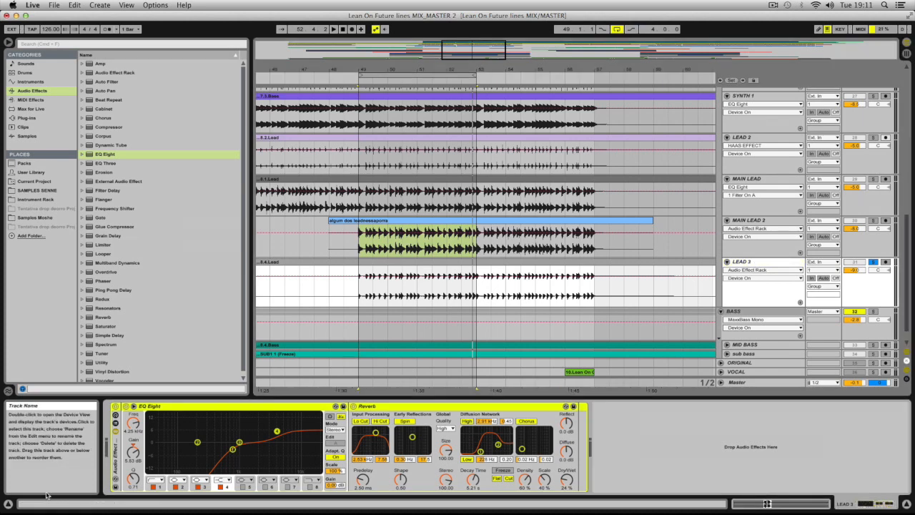
left_click(758, 263)
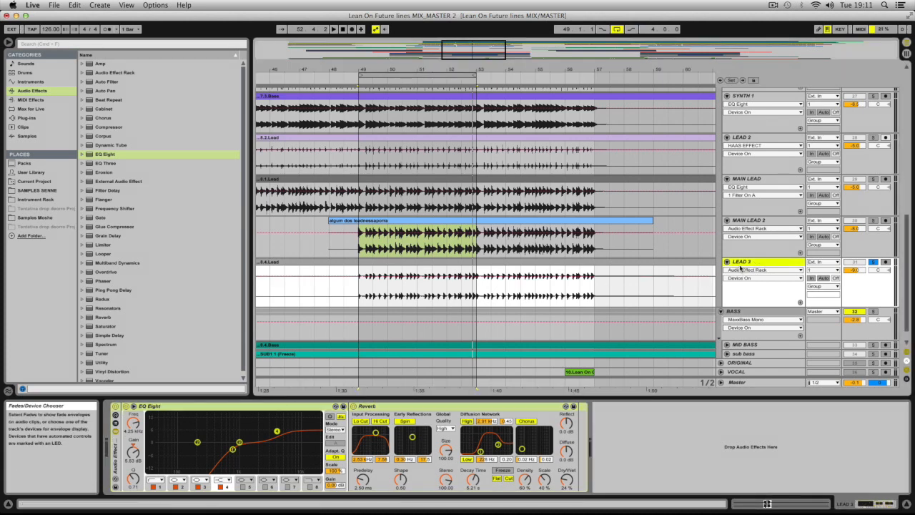
double_click(744, 263)
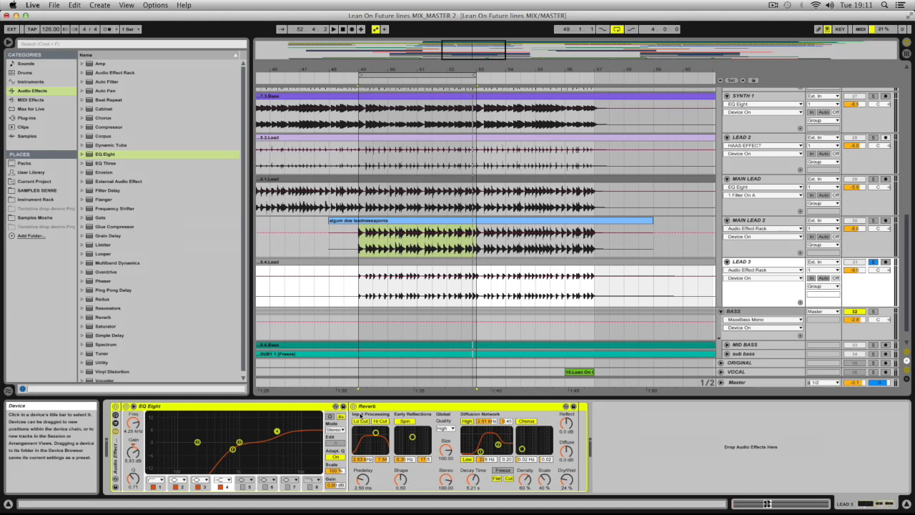
Audition LEAD 3 with its Reverb bypassed and re-enabled, and take the track out of solo
left_click(352, 406)
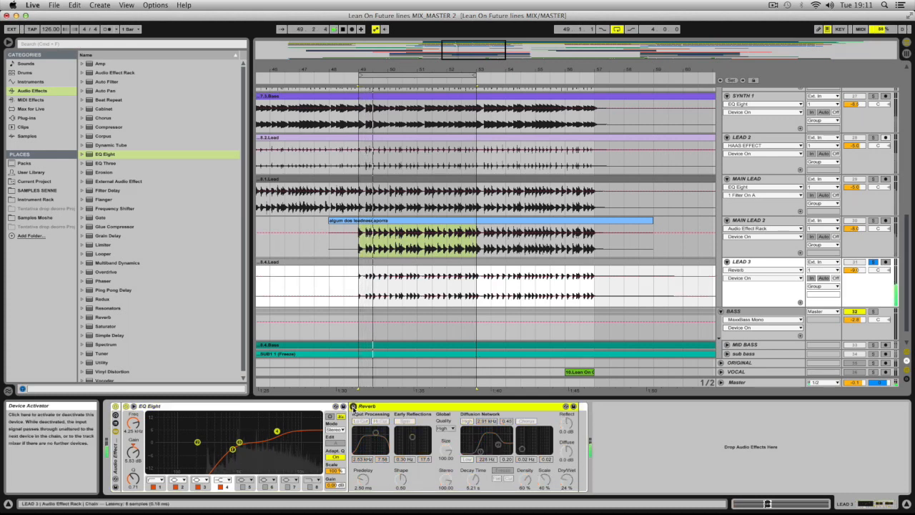
left_click(352, 406)
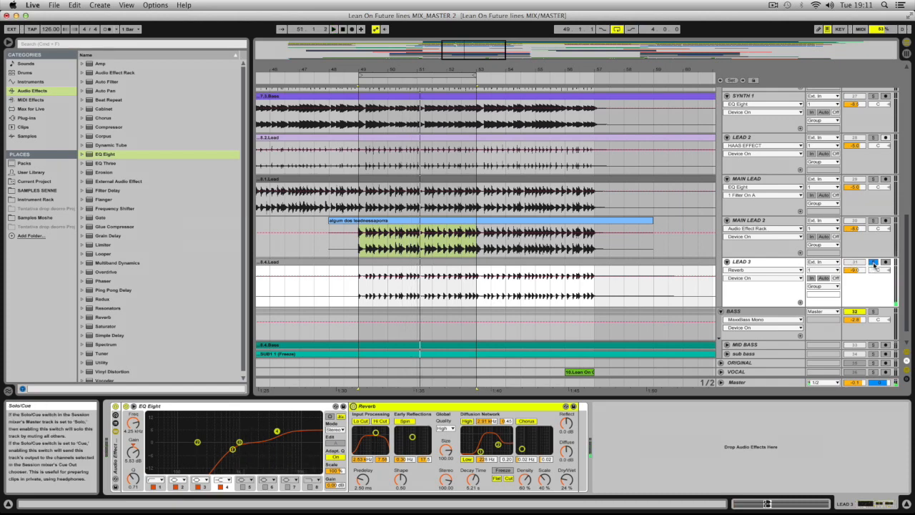
left_click(766, 262)
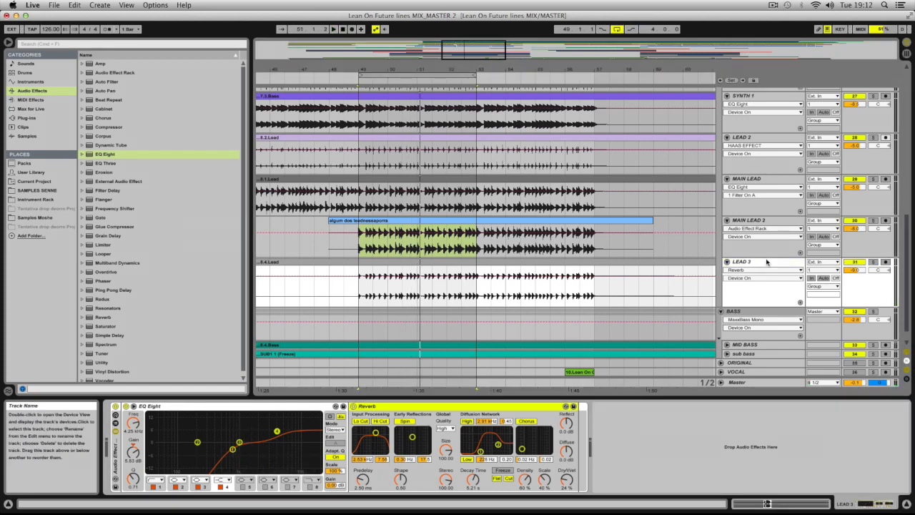
Open the device chain of the DROP LEAD group and deactivate all of its effects
scroll(767, 260, "up", 5)
scroll(768, 261, "up", 3)
left_click(761, 210)
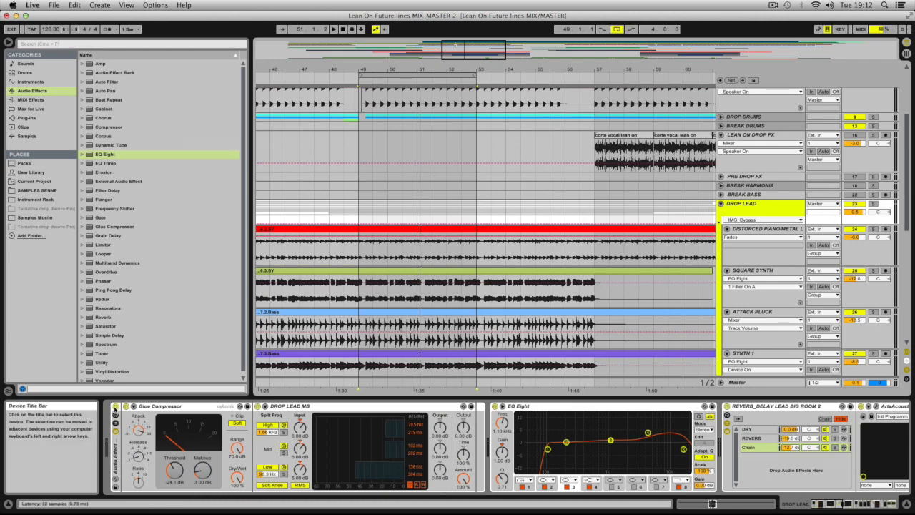
left_click(115, 406)
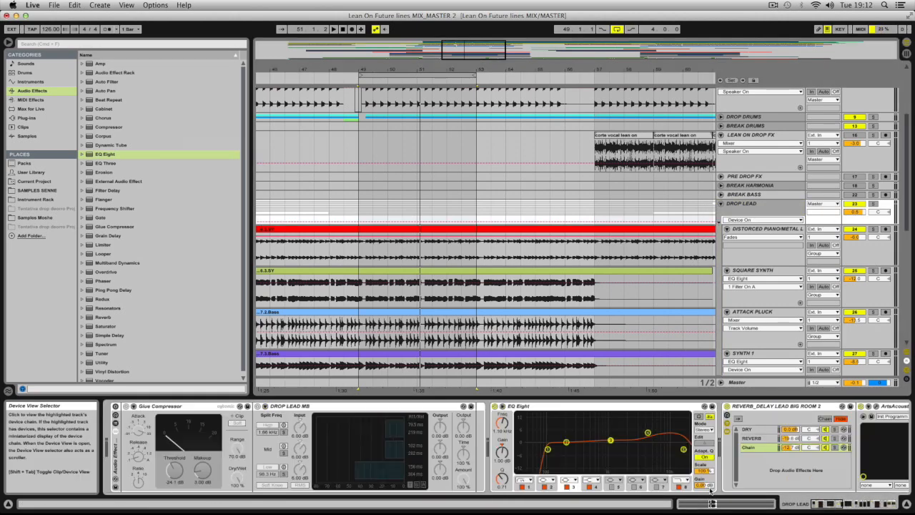
left_click(115, 406)
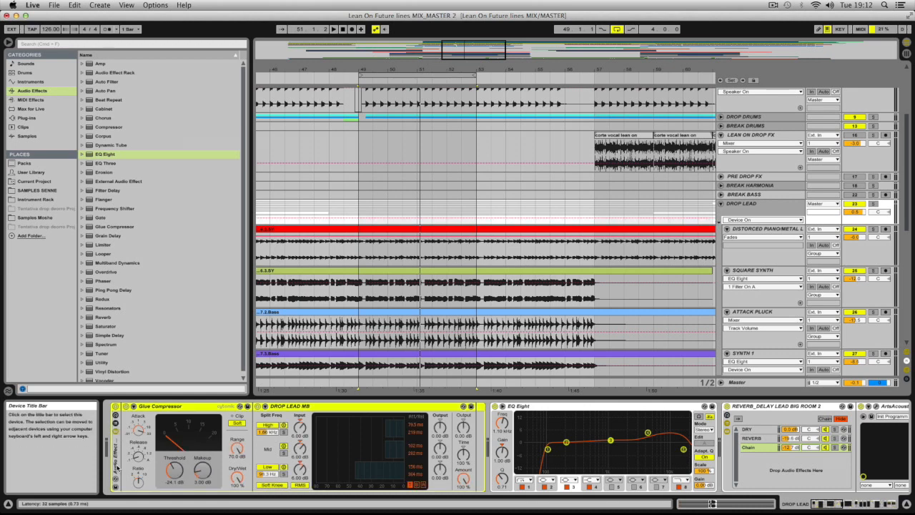
key("0")
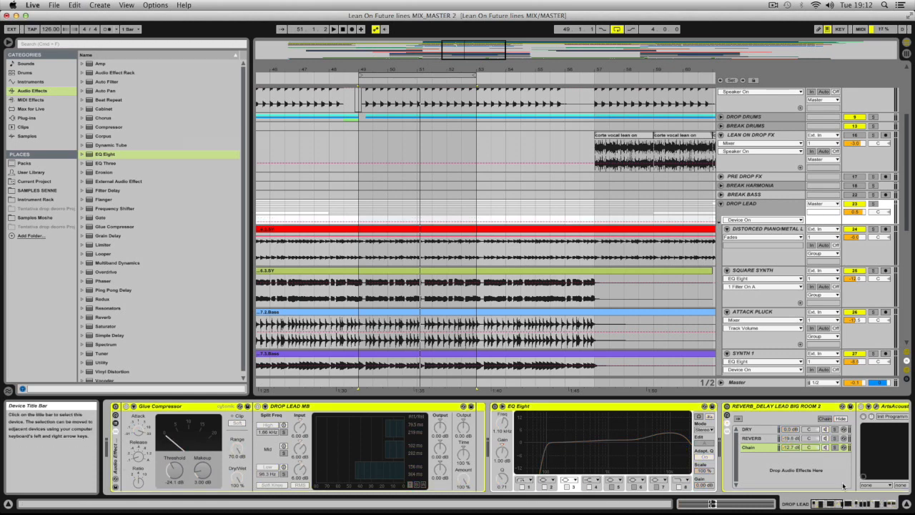
Play the looped drop with the DROP LEAD effects bypassed and enlarge the group's track height
left_click(748, 206)
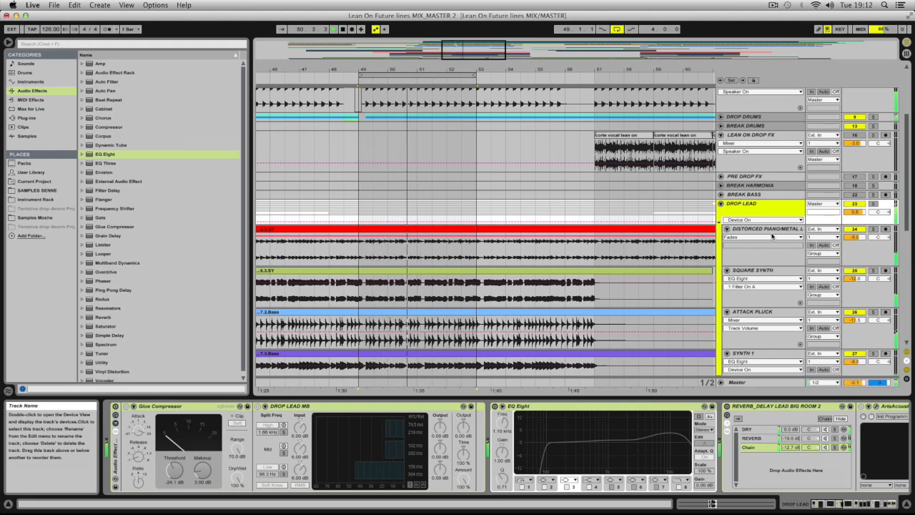
scroll(793, 243, "down", 5)
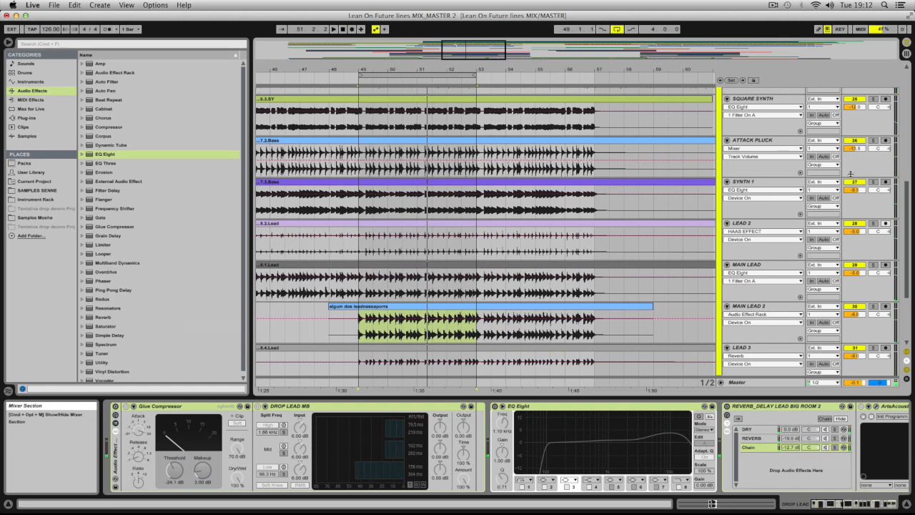
scroll(829, 274, "up", 4)
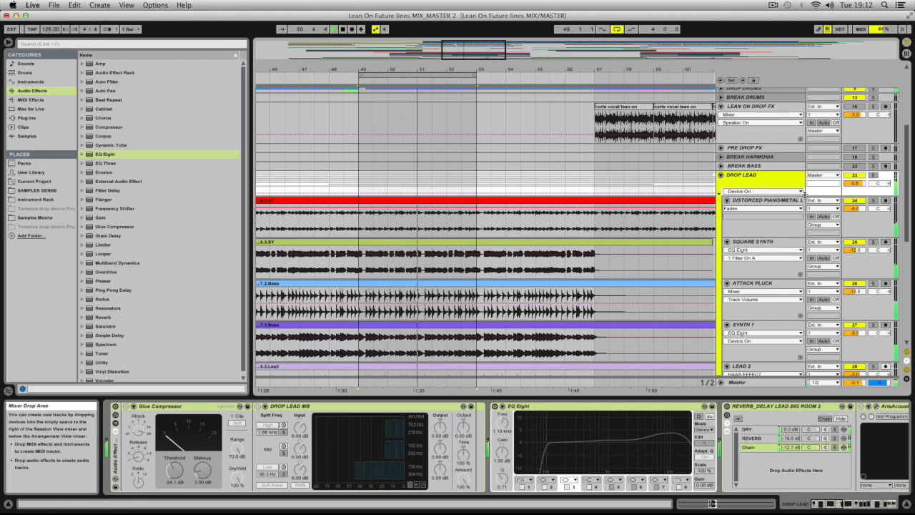
left_click_drag(810, 196, 811, 293)
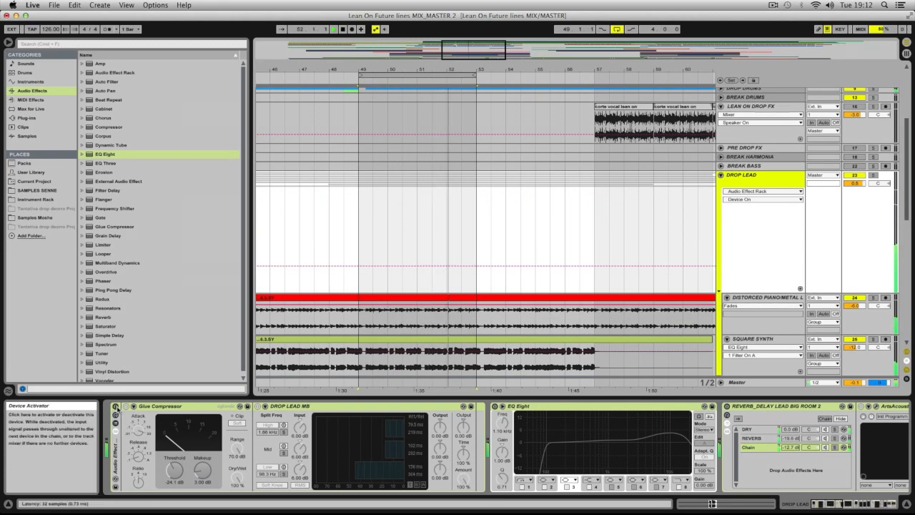
Reactivate the DROP LEAD rack containing the Glue Compressor and DROP LEAD MB, and play the loop through it
left_click(107, 454)
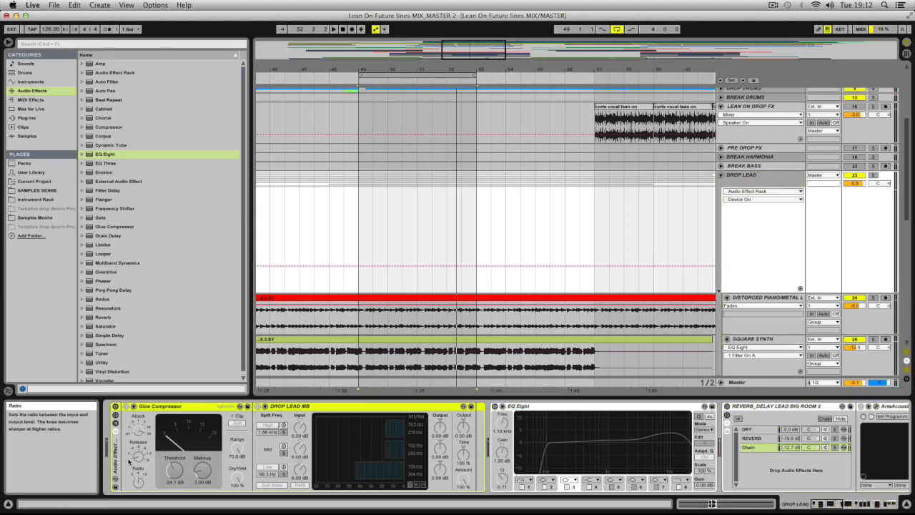
left_click(769, 178)
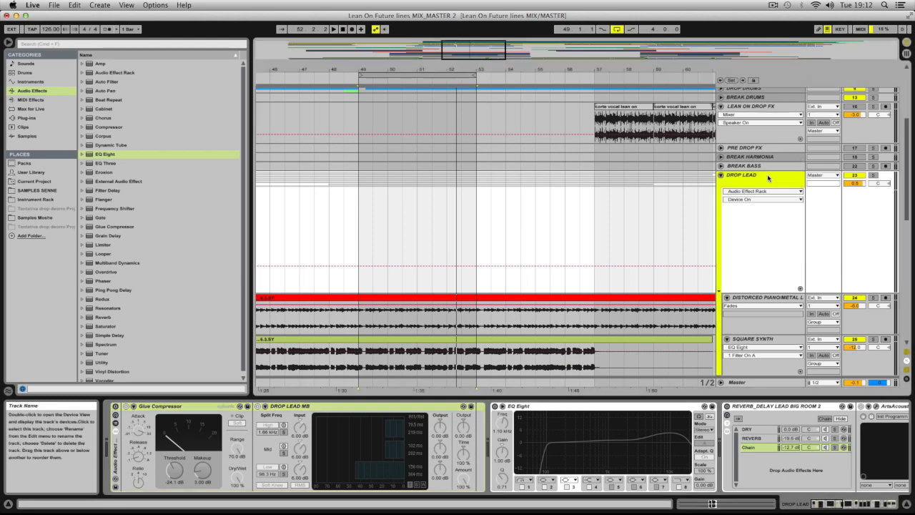
left_click(115, 432)
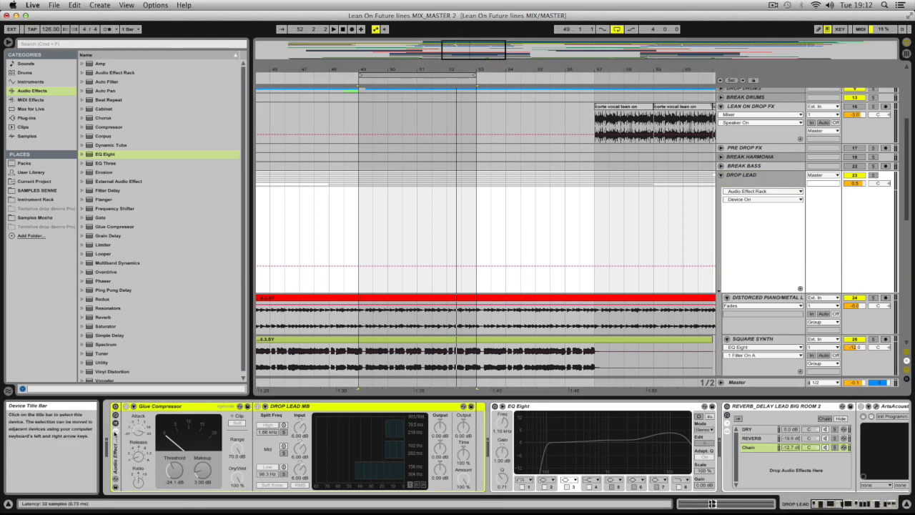
left_click(115, 405)
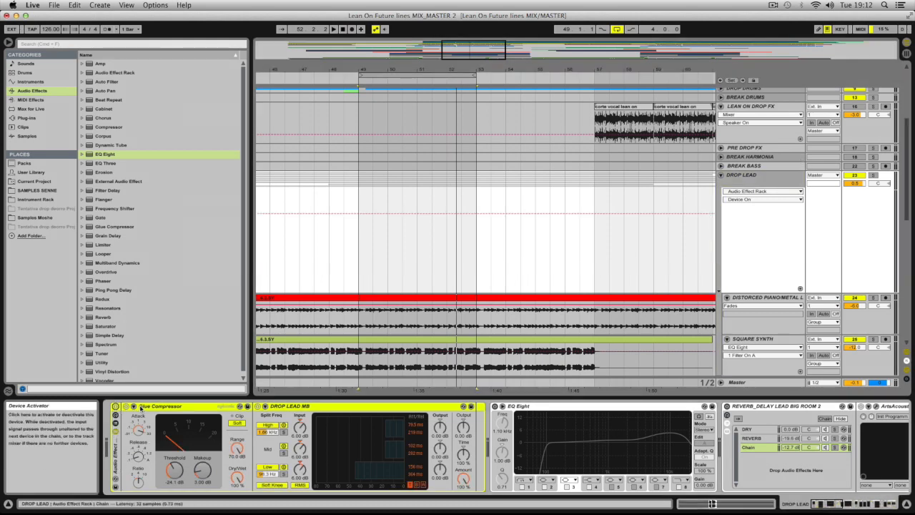
left_click(754, 175)
key("space")
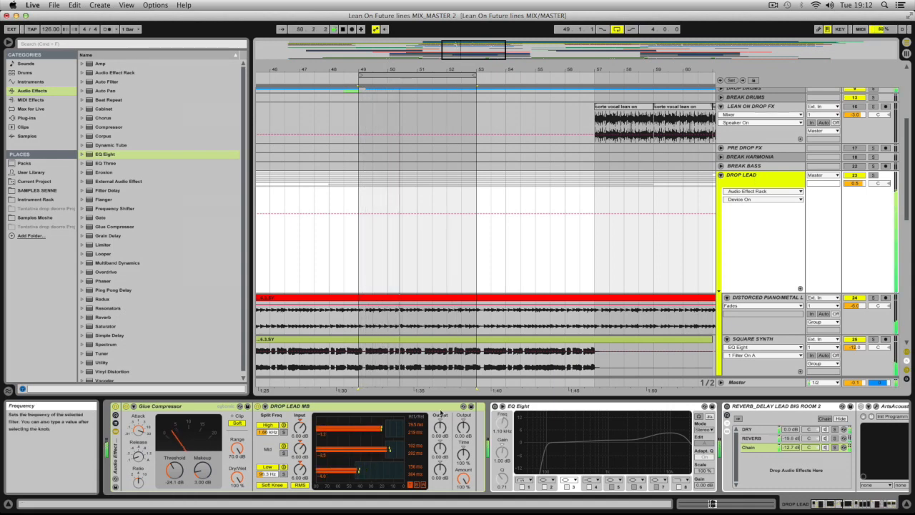
Reactivate the remaining effects in the DROP LEAD chain, including the EQ Eight and REVERB_DELAY LEAD BIG ROOM 2, during playback
left_click(115, 405)
left_click(115, 405)
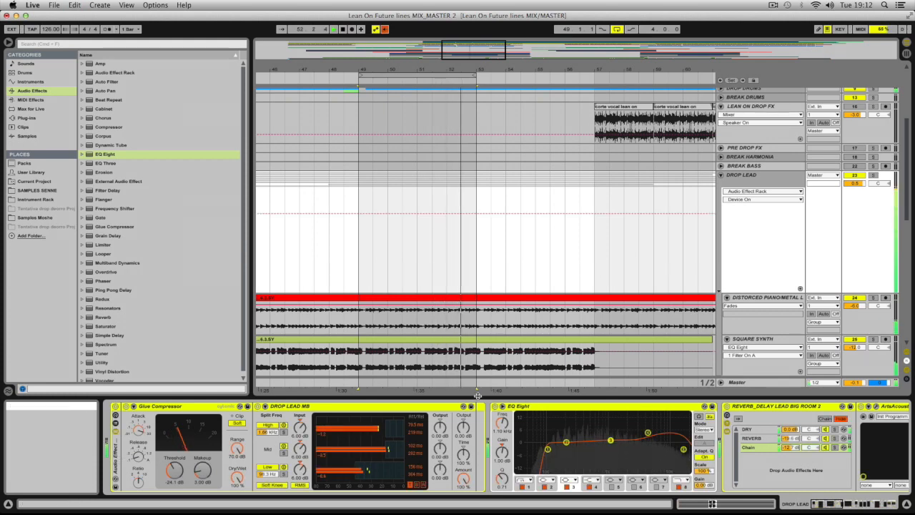
left_click(771, 179)
double_click(771, 179)
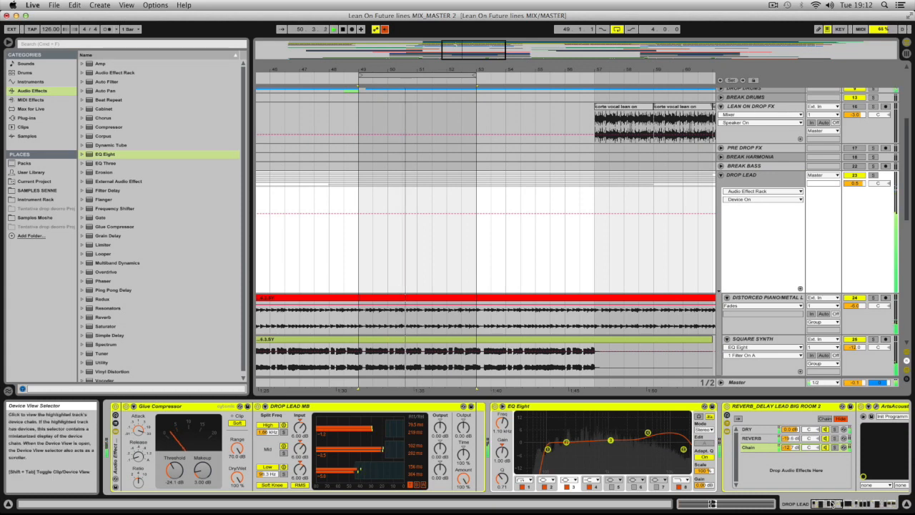
Look further along the DROP LEAD device chain, stop playback and return to the Glue Compressor
left_click_drag(829, 504, 834, 503)
key("space")
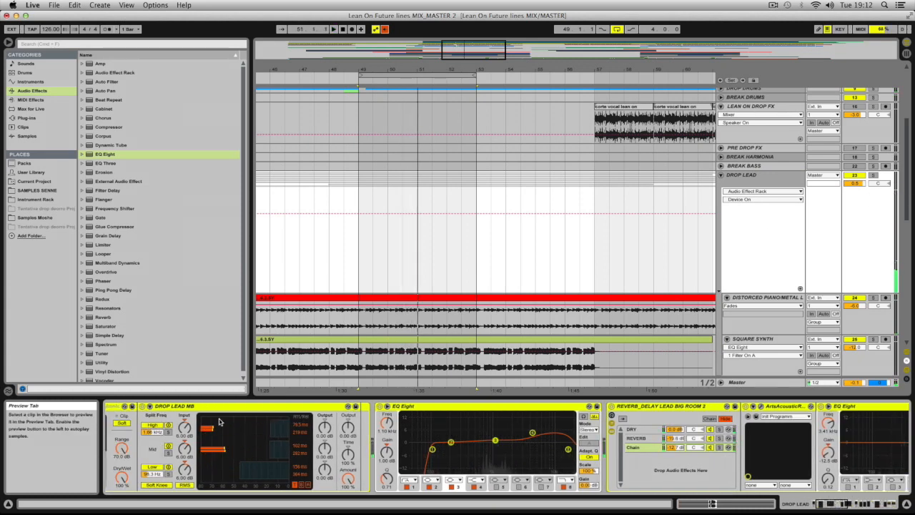
left_click(120, 406)
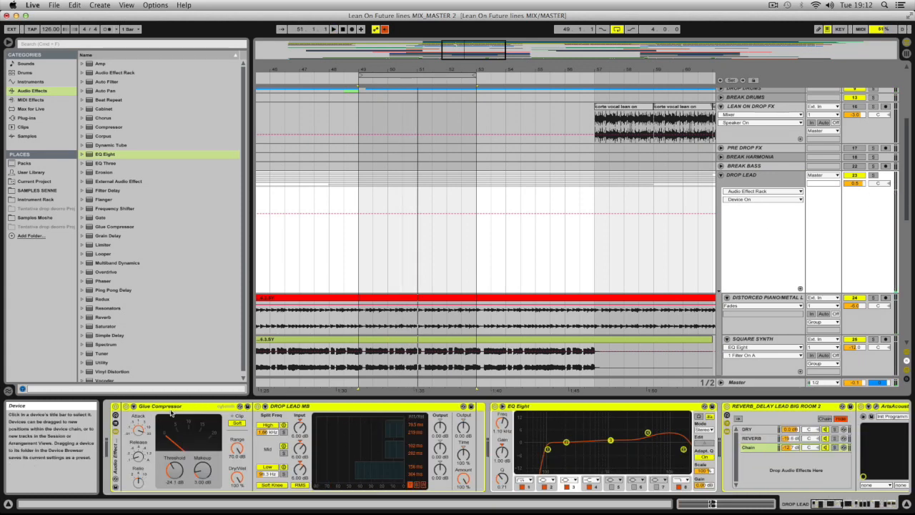
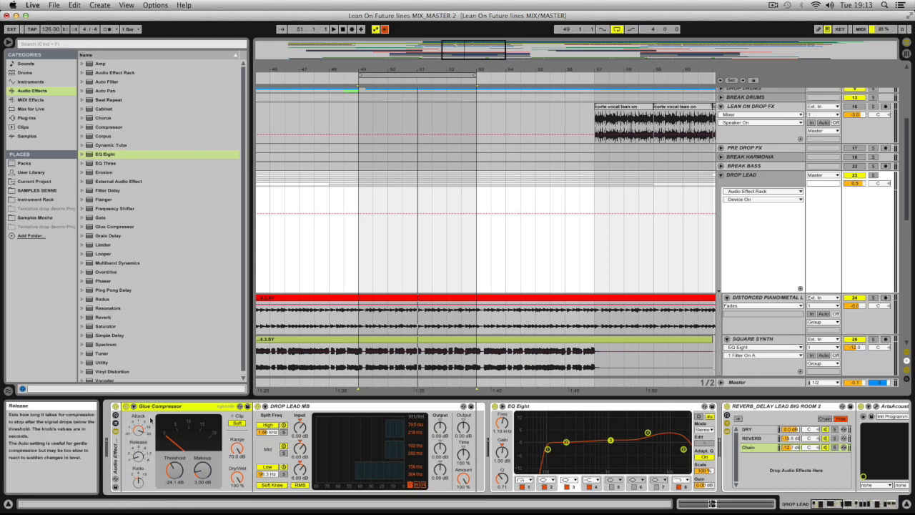
Play the loop through the Glue Compressor on DROP LEAD and inspect its Attack and Release controls
key("space")
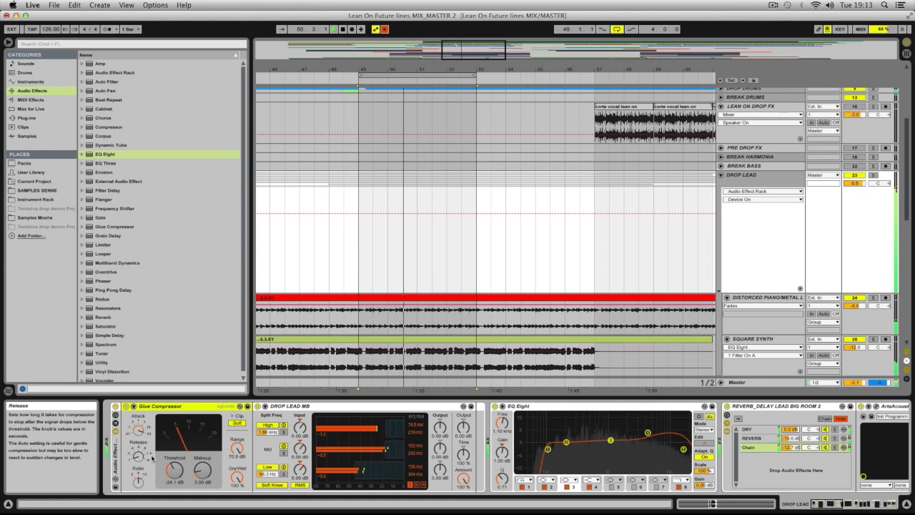
left_click(141, 431)
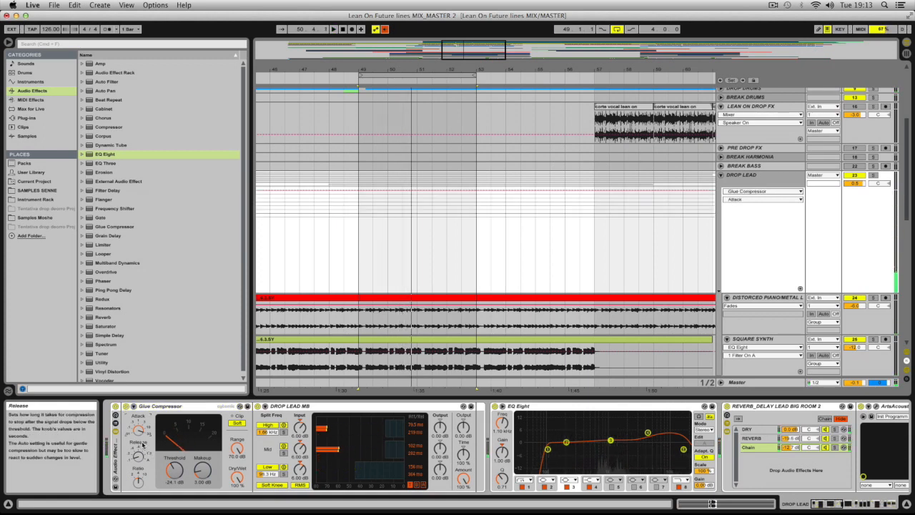
left_click(138, 455)
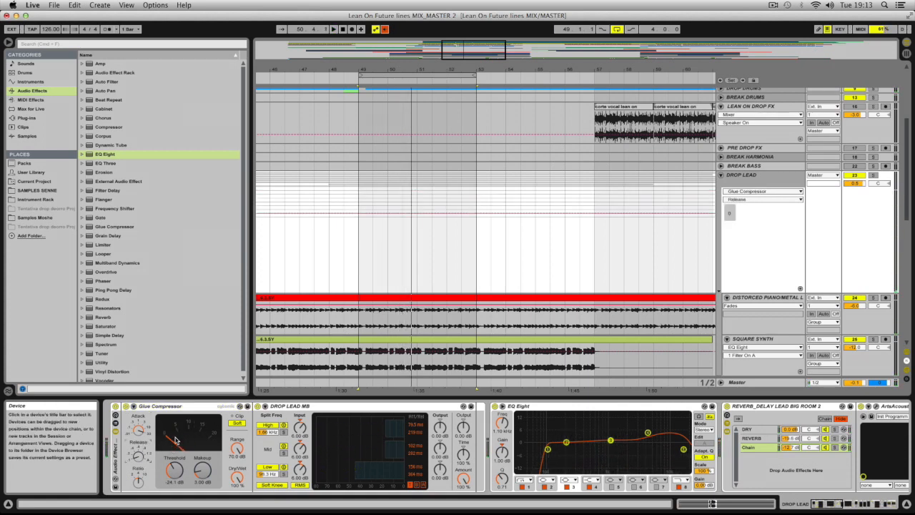
left_click(172, 406)
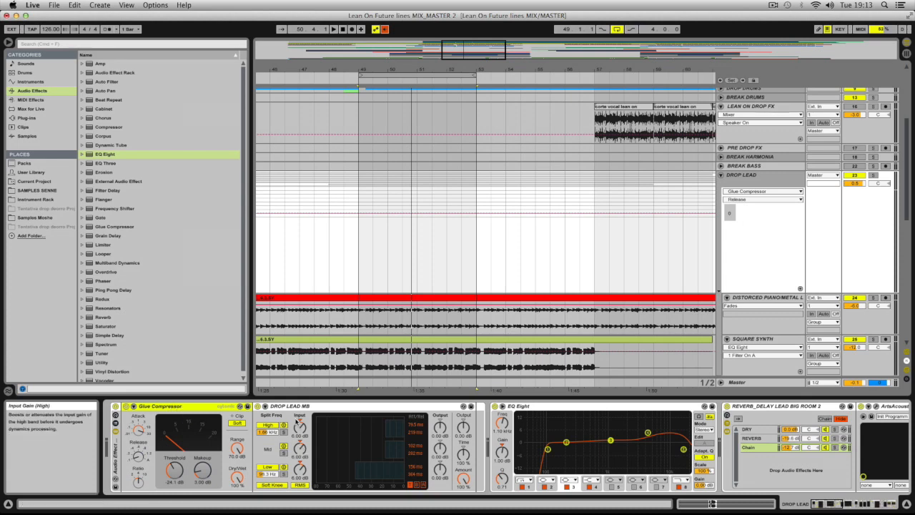
Inspect the DROP LEAD MB multiband compressor in the DROP LEAD group's device chain
left_click(292, 407)
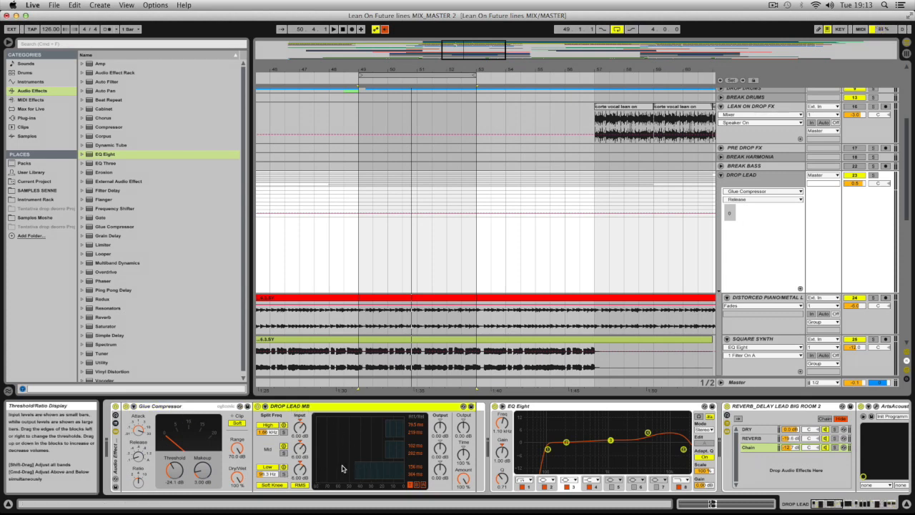
left_click(752, 178)
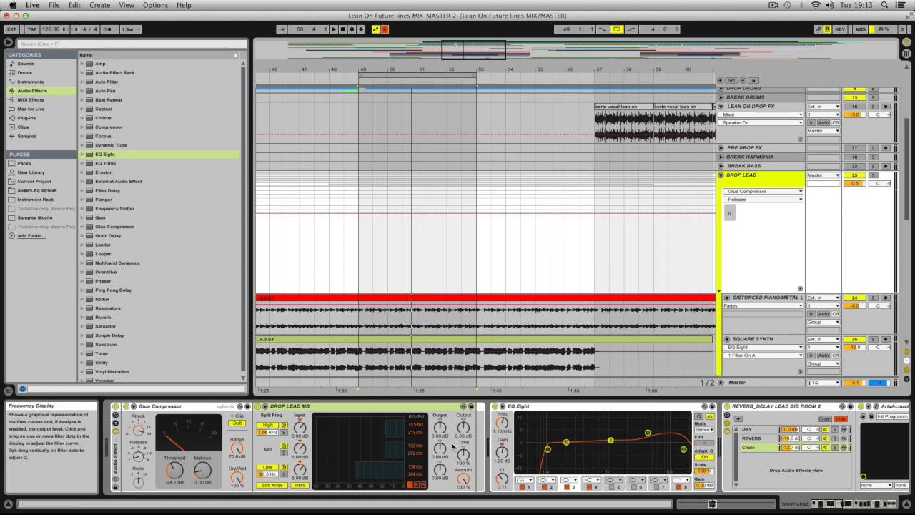
left_click(411, 406)
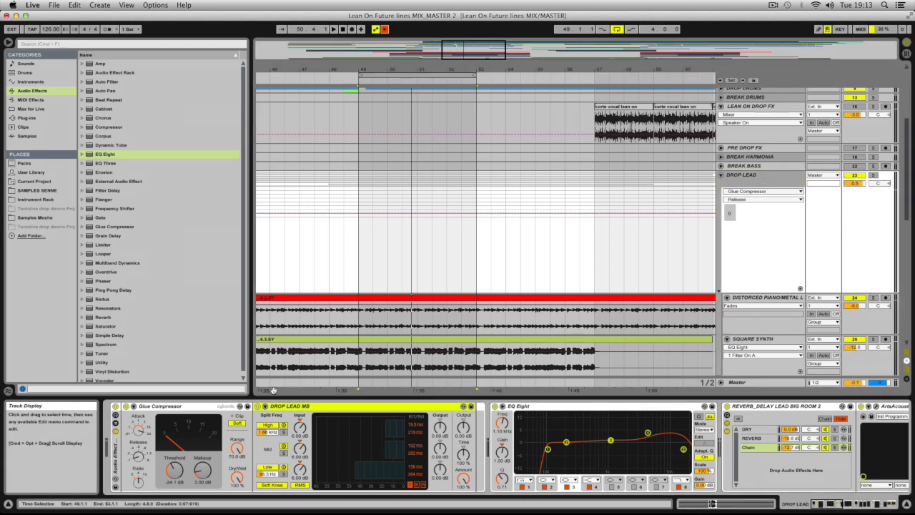
Audition the DROP LEAD MB multiband compressor on the DROP LEAD group by bypassing and reactivating it while the loop plays
left_click(219, 409)
left_click(286, 408)
left_click(739, 179)
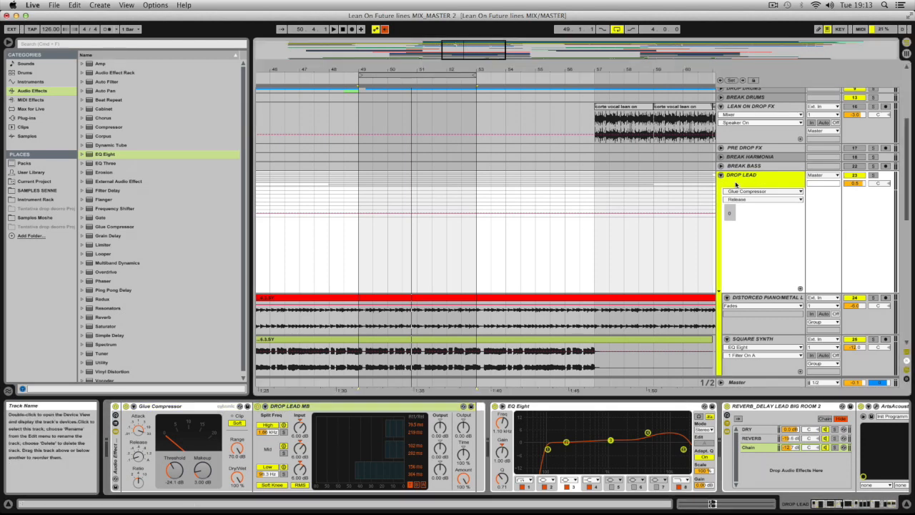
left_click(257, 406)
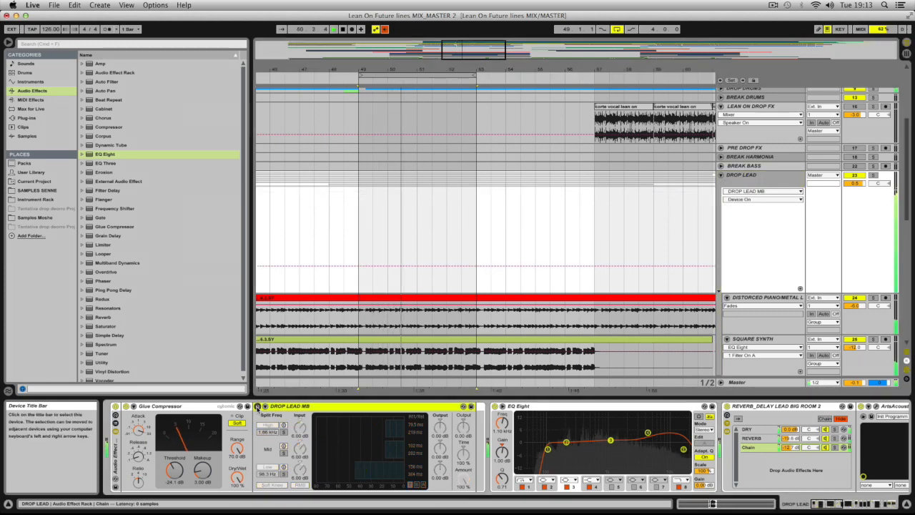
left_click(257, 405)
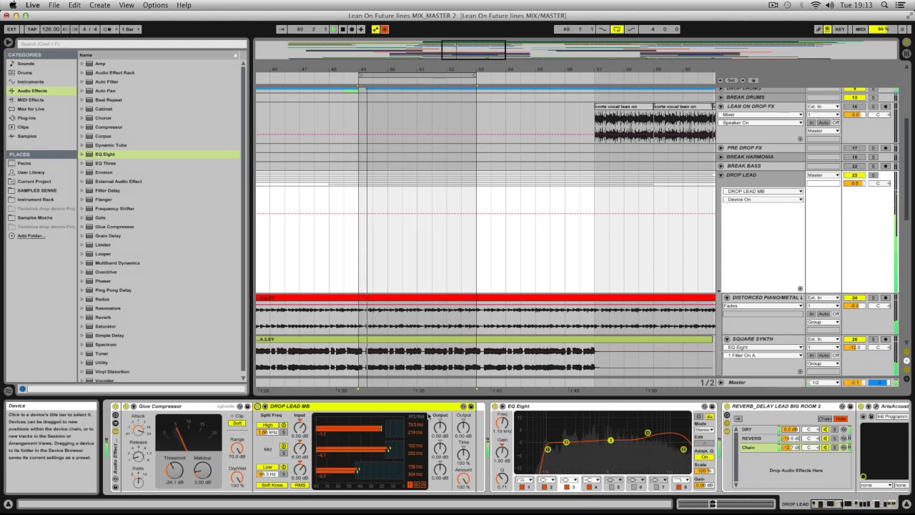
Inspect the low-cut band 1 of the EQ Eight following DROP LEAD MB and reselect the DROP LEAD group
left_click(582, 408)
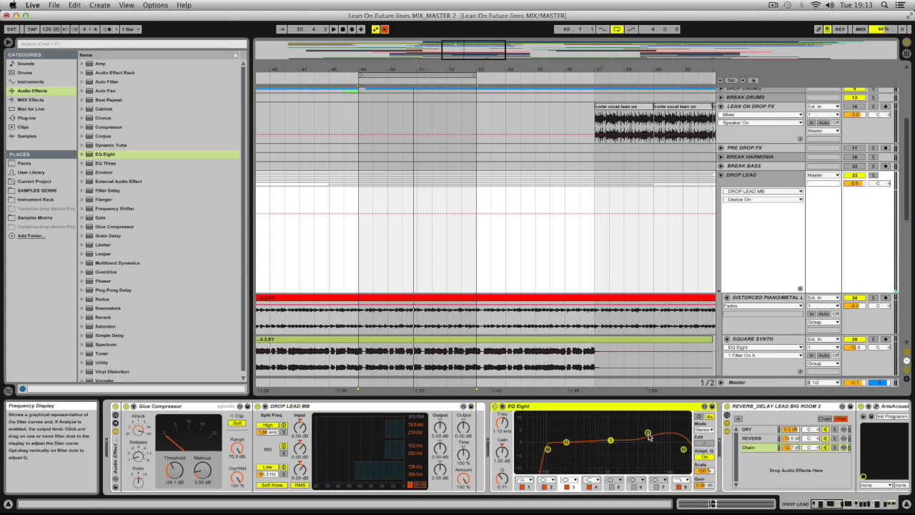
left_click(547, 449)
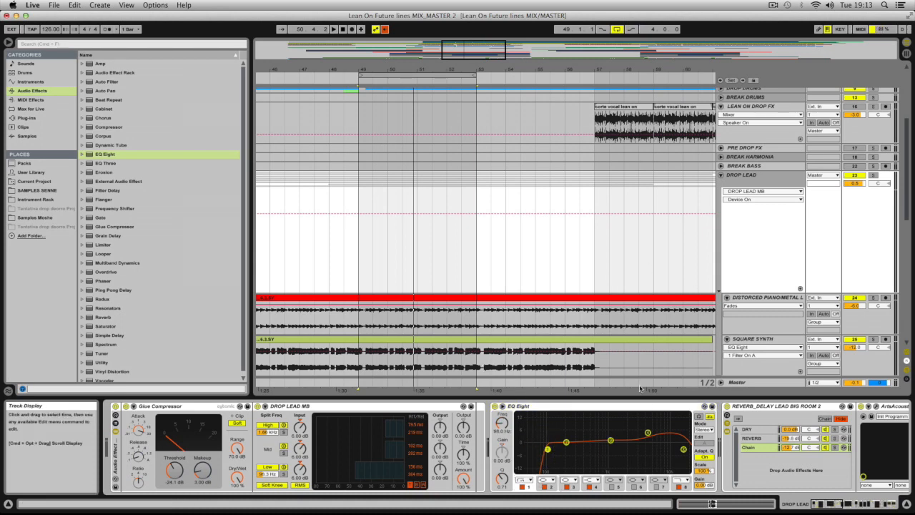
left_click(759, 179)
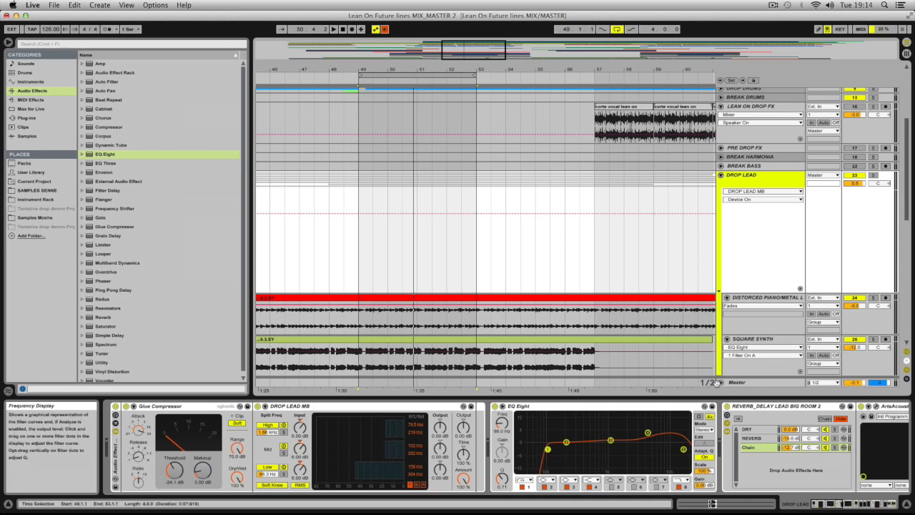
double_click(754, 207)
Look through the devices in the DRY, REVERB and Chain chains of the REVERB_DELAY LEAD BIG ROOM 2 rack
left_click_drag(826, 505, 837, 508)
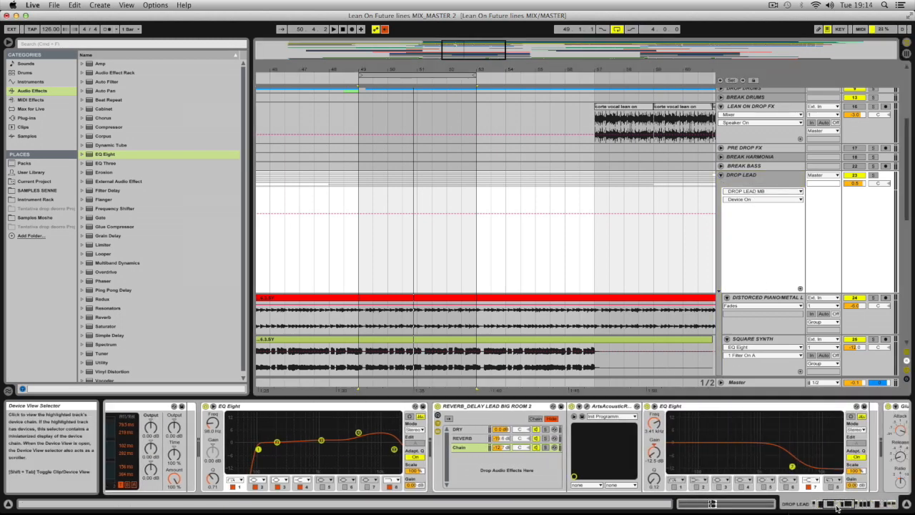
left_click(371, 438)
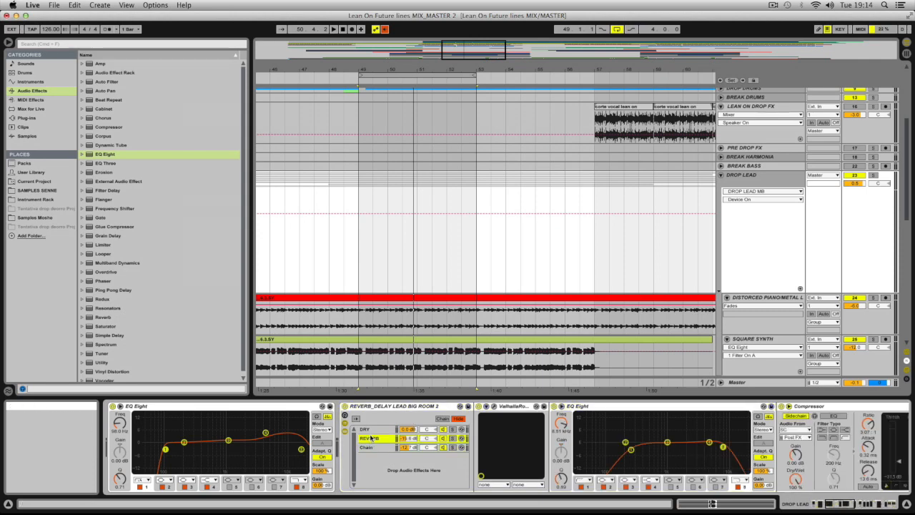
left_click(370, 429)
left_click(372, 438)
left_click(375, 448)
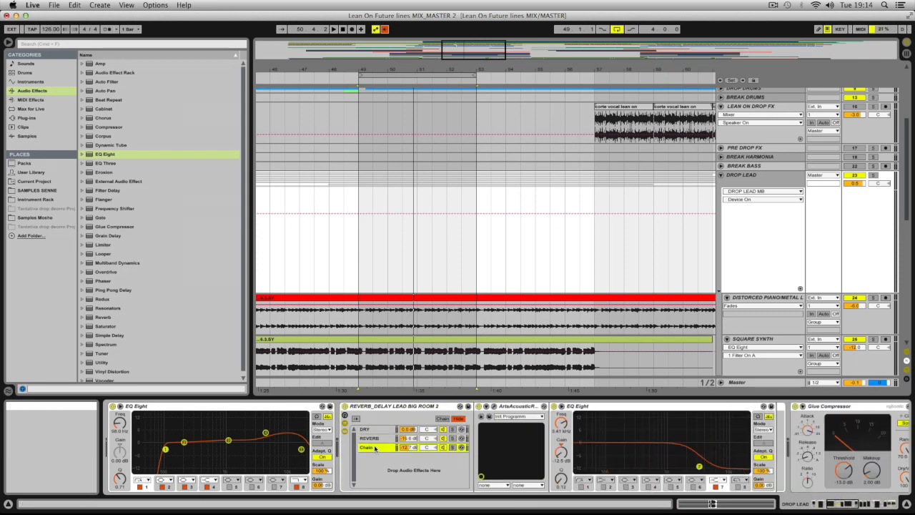
left_click(373, 438)
left_click(374, 429)
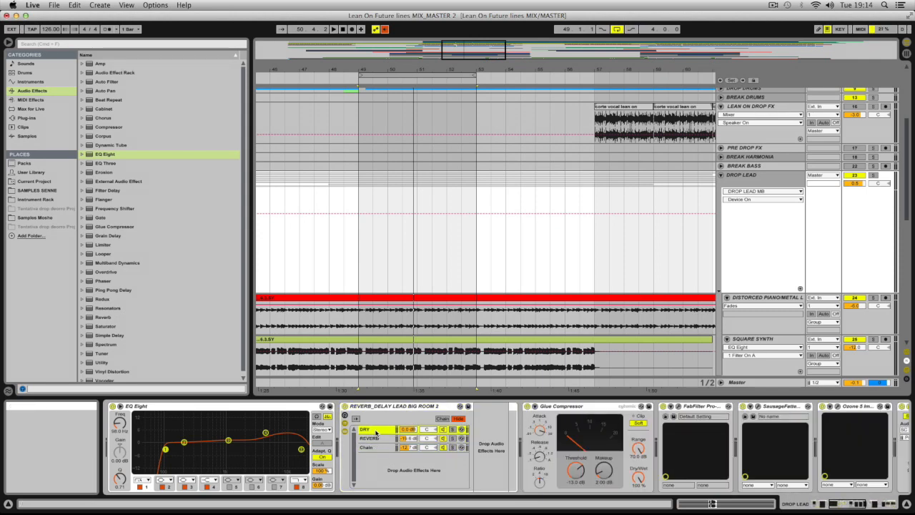
left_click(374, 438)
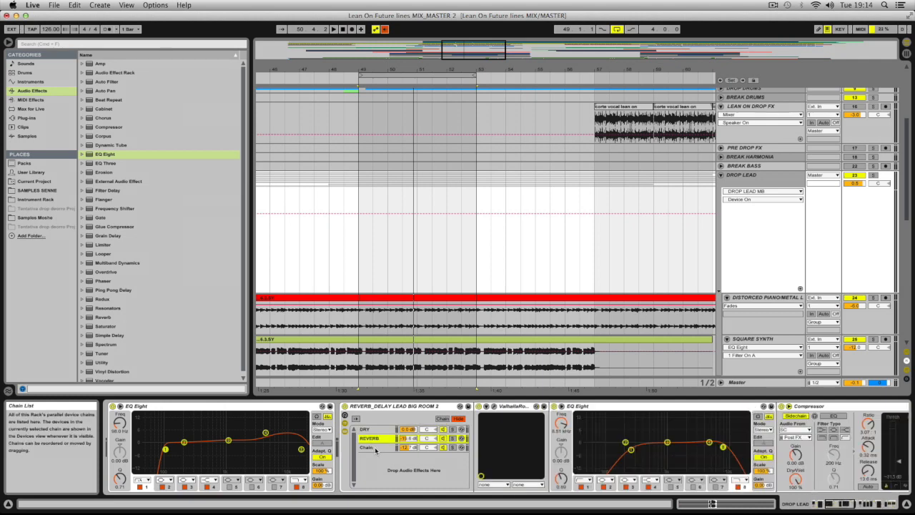
Compare the rack's REVERB and Chain chains and hide the Info View to give the devices more room
left_click(840, 504)
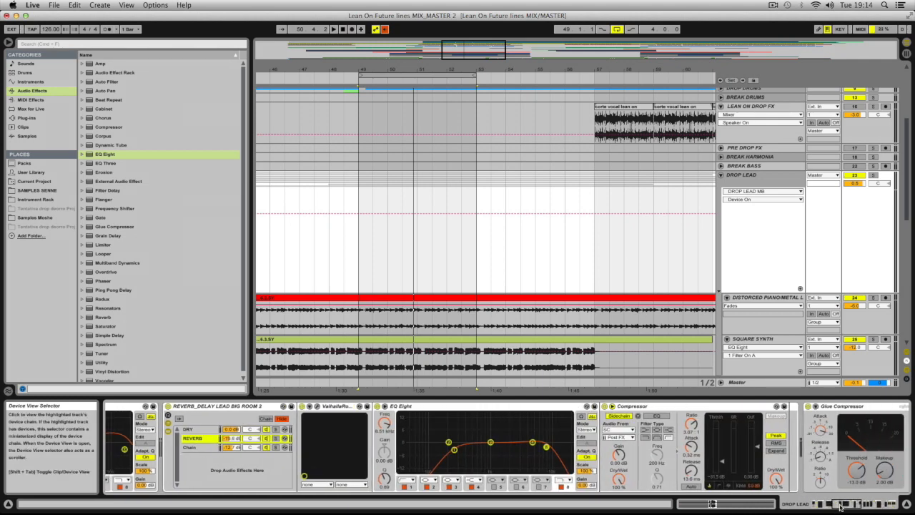
left_click(191, 448)
left_click(191, 438)
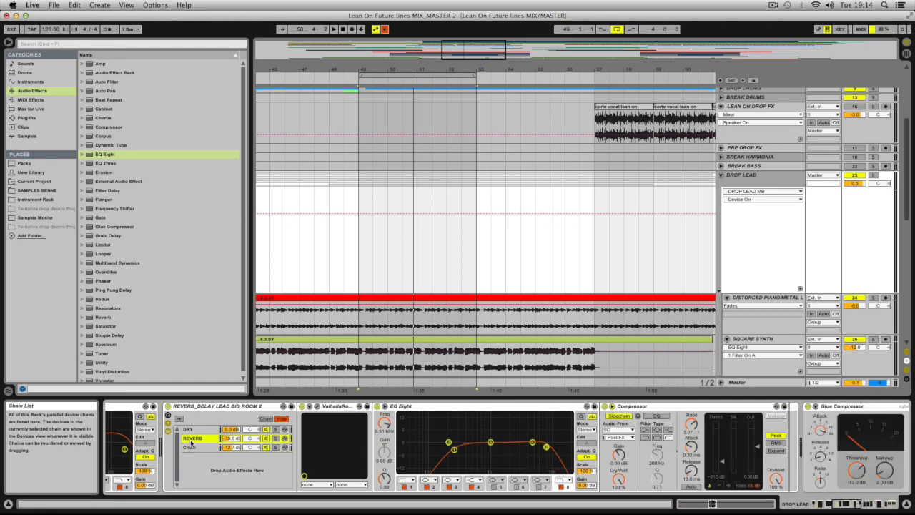
left_click(191, 447)
left_click(191, 438)
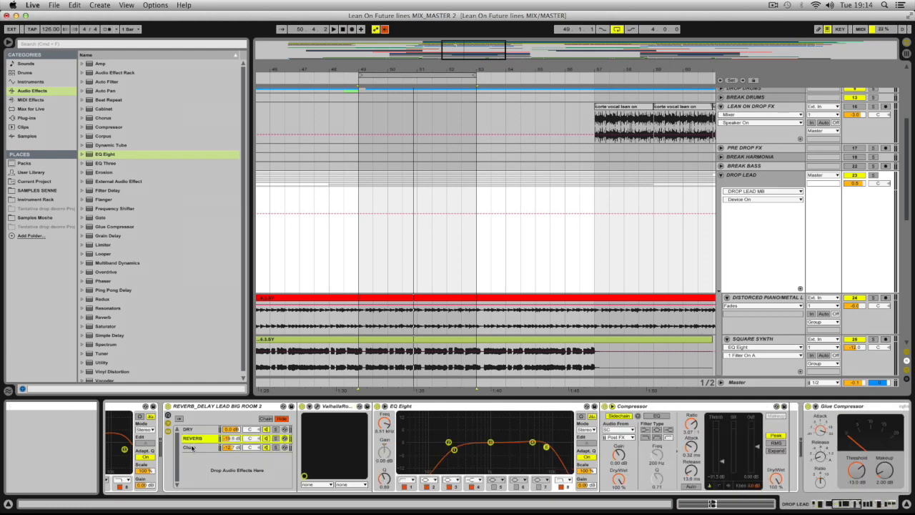
left_click(7, 504)
left_click(106, 451)
left_click(99, 441)
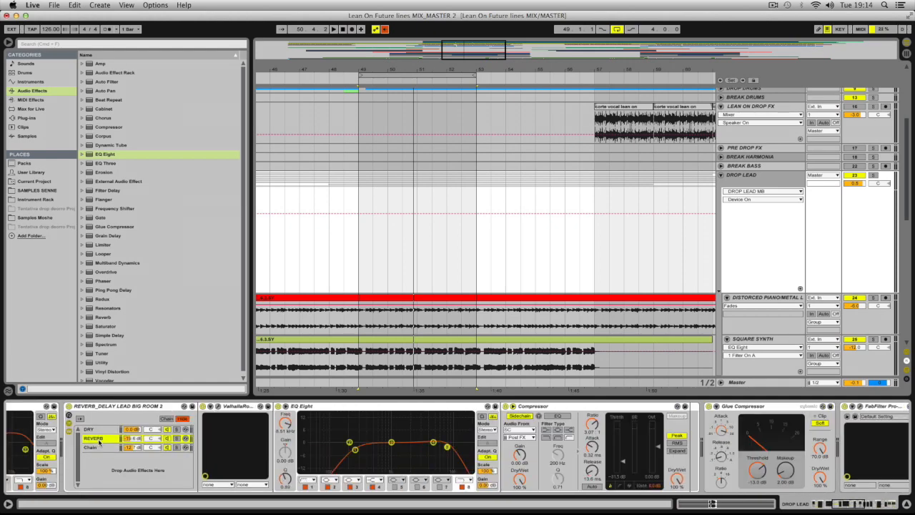
Switch between the Chain and REVERB chains, view the ValhallaRoom settings in the REVERB chain and close the plug-in window
left_click(751, 180)
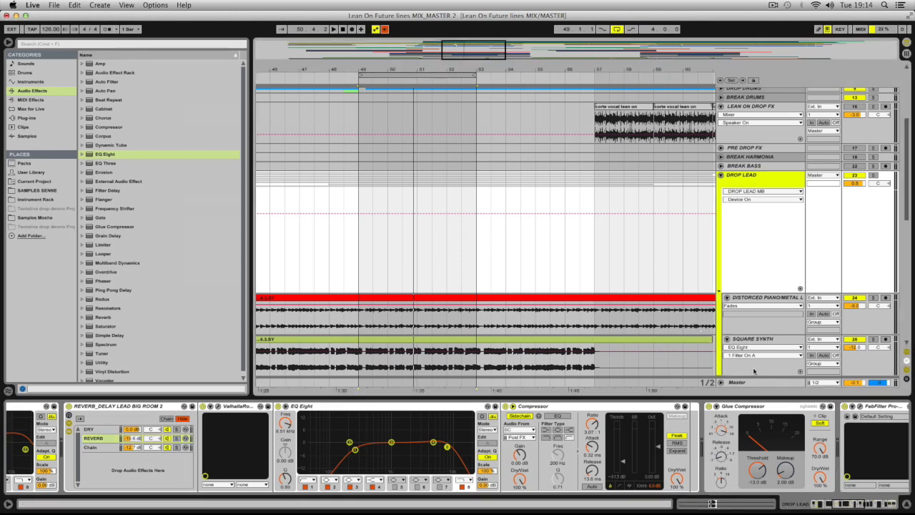
left_click(98, 449)
left_click(95, 441)
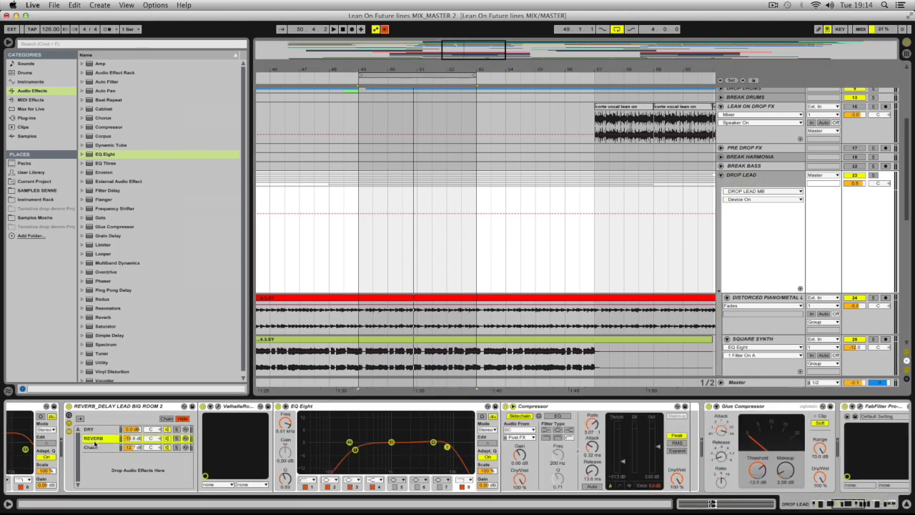
left_click(97, 447)
left_click(96, 441)
left_click(98, 448)
left_click(100, 440)
left_click(218, 406)
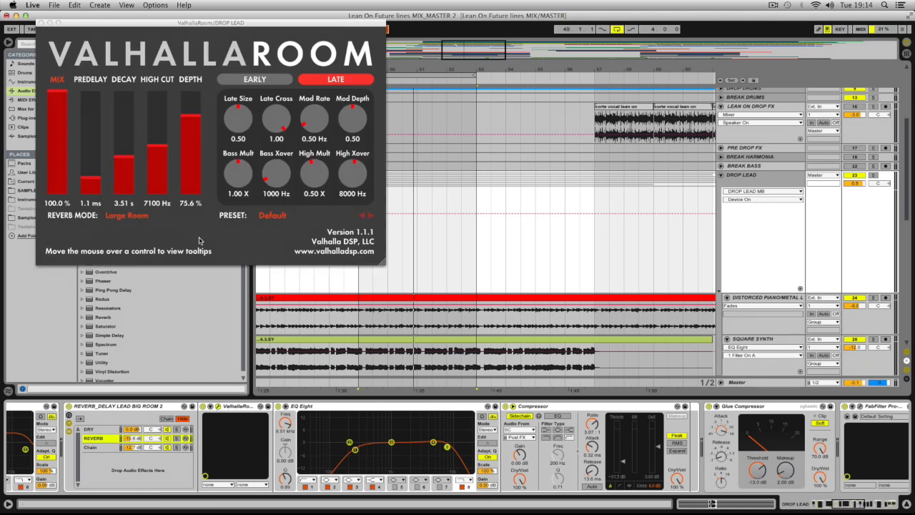
left_click(41, 24)
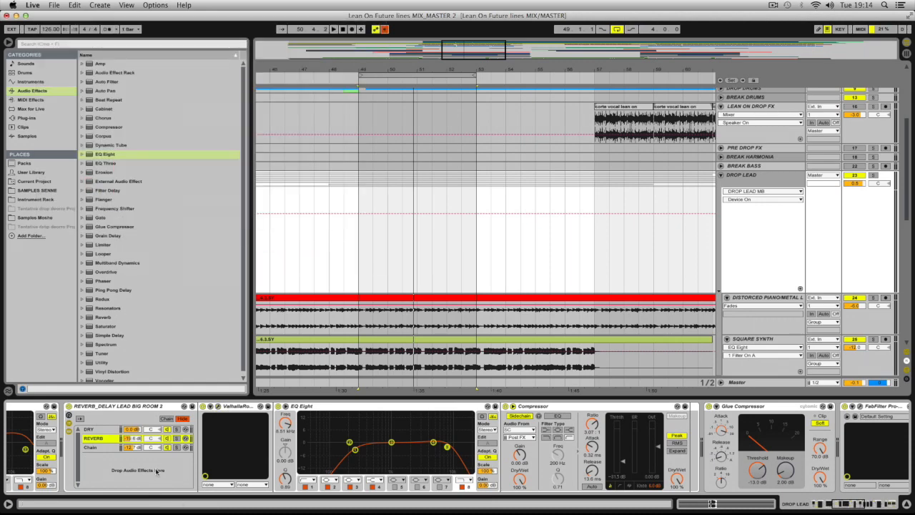
Solo DROP LEAD and the rack's REVERB chain, play the loop and inspect the chain's EQ Eight and sidechain Compressor
key("space")
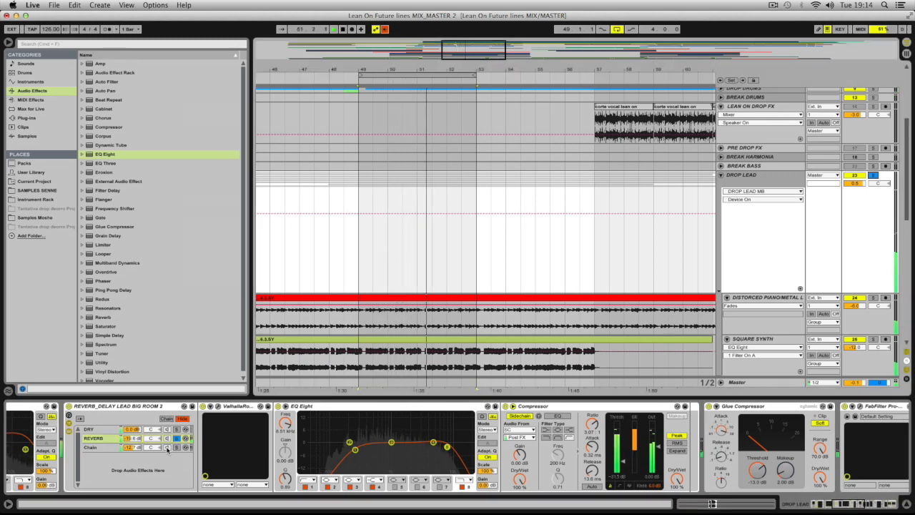
left_click(533, 408)
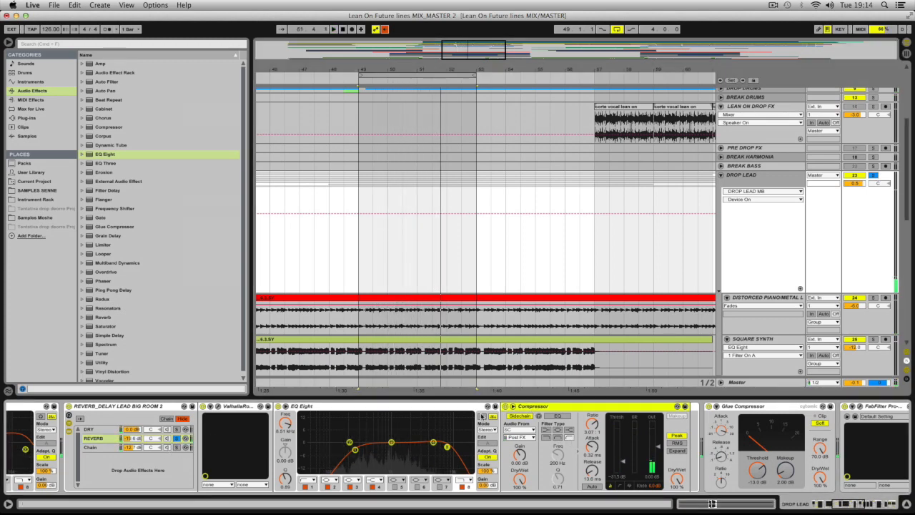
left_click(460, 407)
left_click(531, 408)
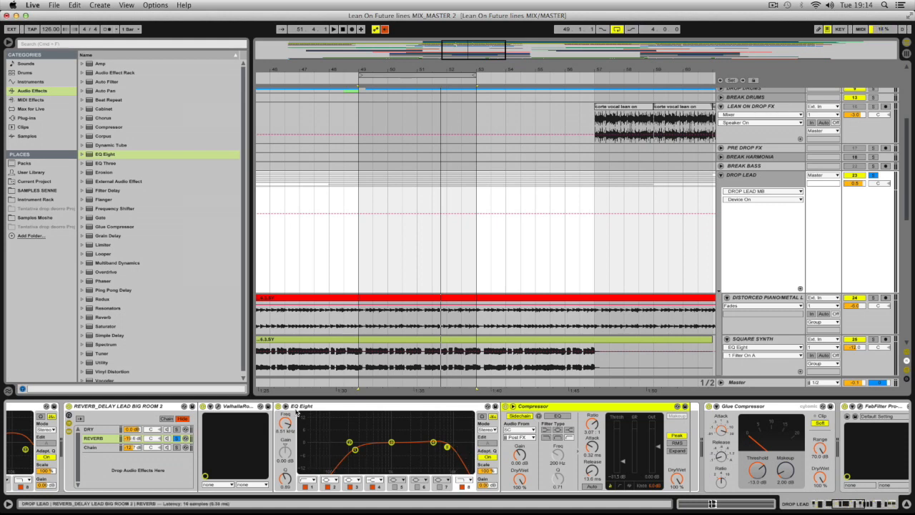
Audition the REVERB chain's EQ Eight during playback by toggling the whole device and its filters 1 and 8 off and on
left_click(300, 411)
key("space")
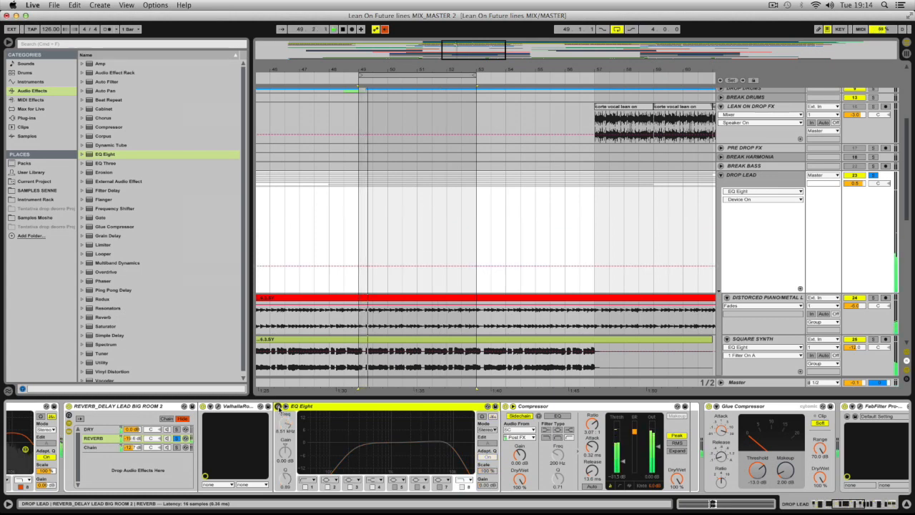
left_click(306, 487)
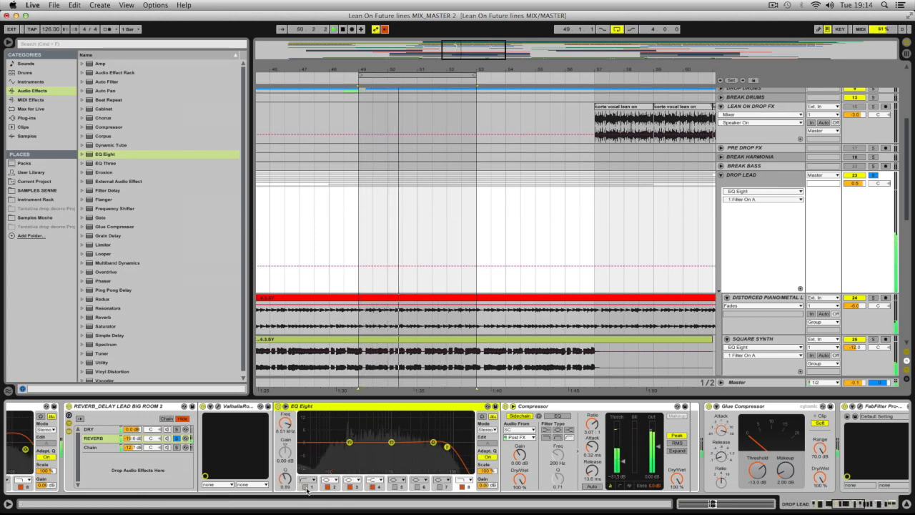
left_click(306, 488)
left_click(461, 487)
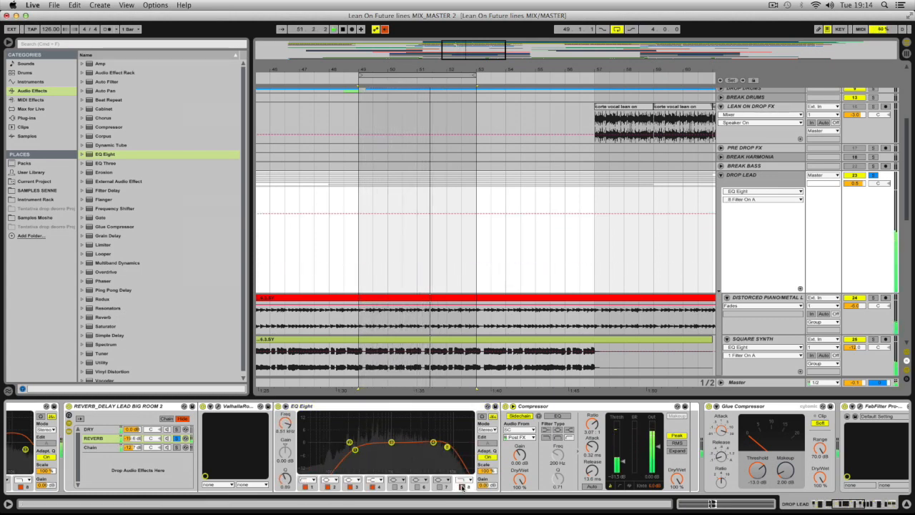
Unsolo the REVERB chain, solo the chain named Chain, and bypass and reactivate its EQ Eight while listening
left_click(177, 437)
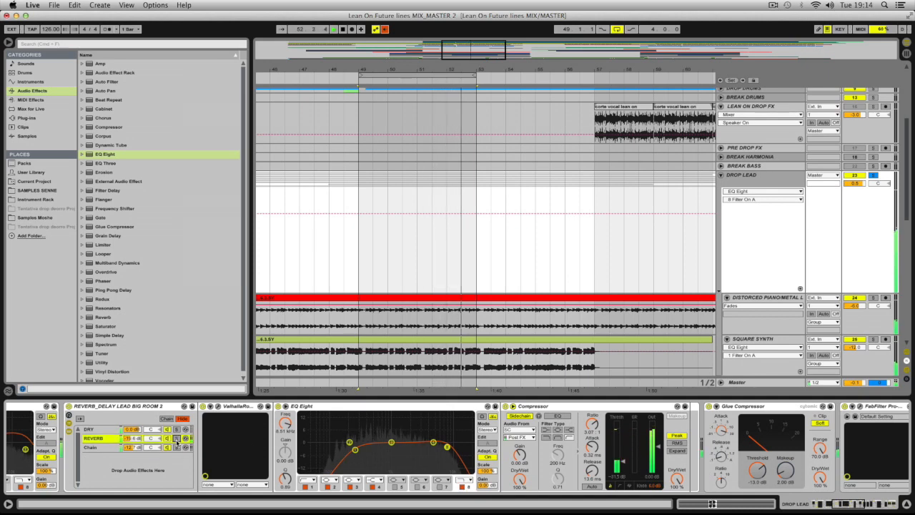
left_click(170, 448)
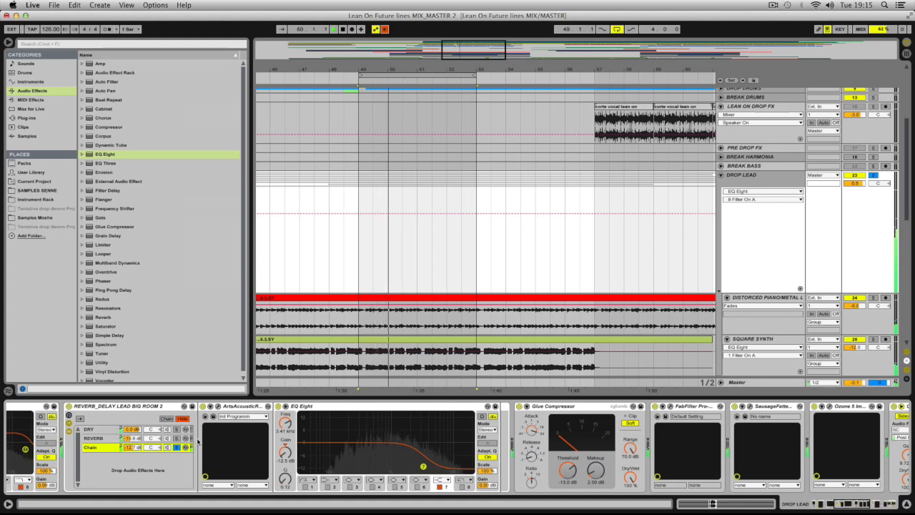
left_click(278, 406)
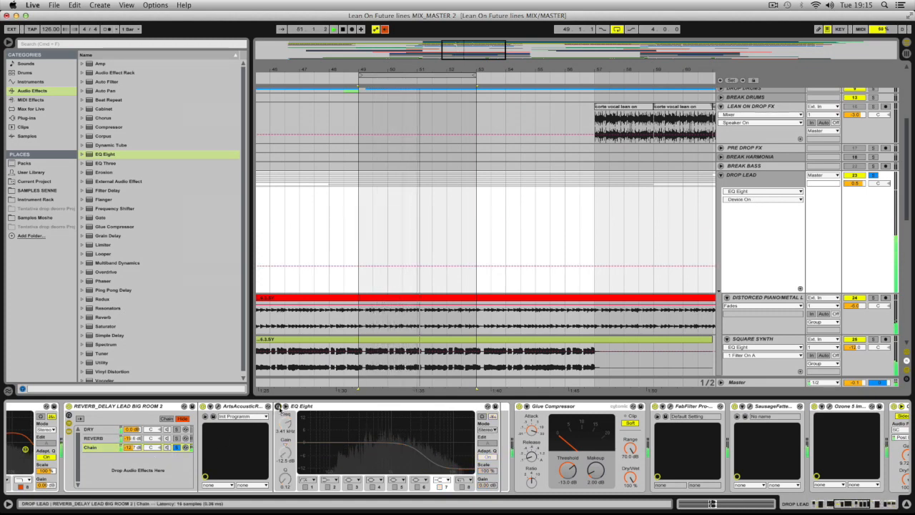
left_click(278, 406)
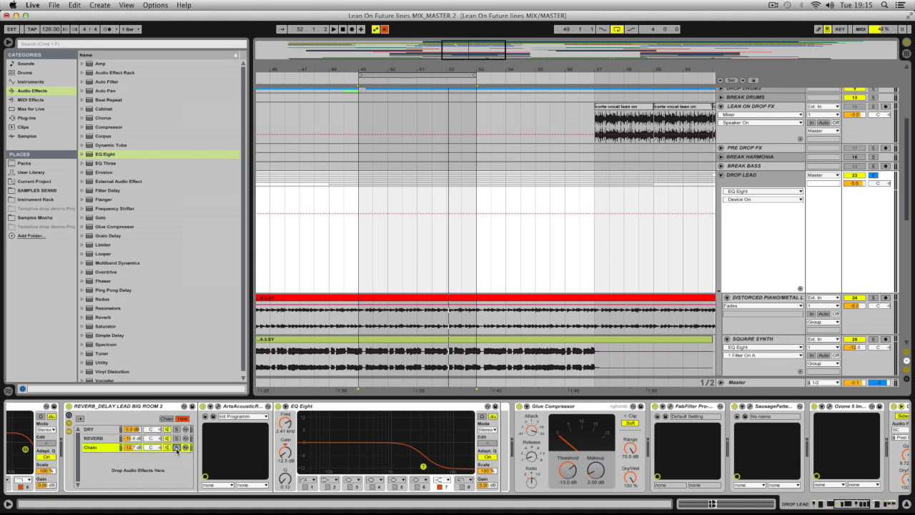
Play the loop while bypassing and reactivating the whole REVERB_DELAY LEAD BIG ROOM 2 rack twice, stop playback and select DROP LEAD
key("space")
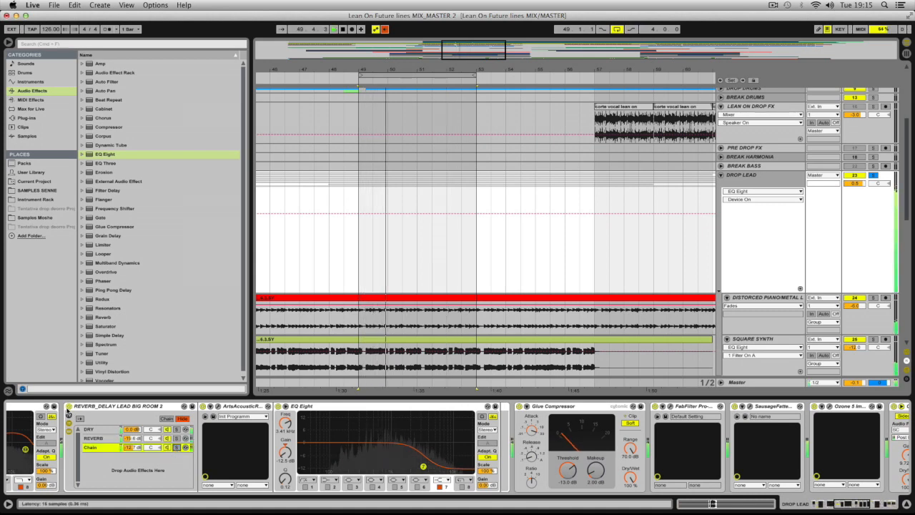
left_click(68, 406)
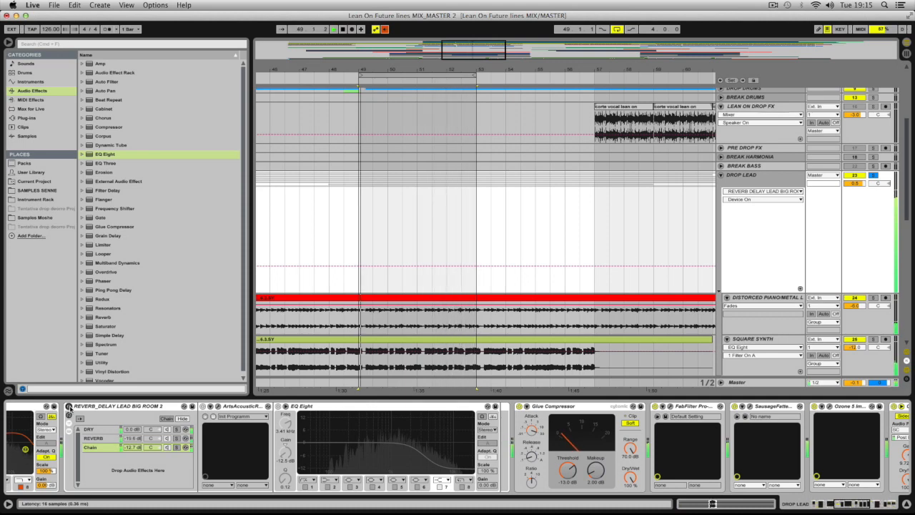
left_click(68, 406)
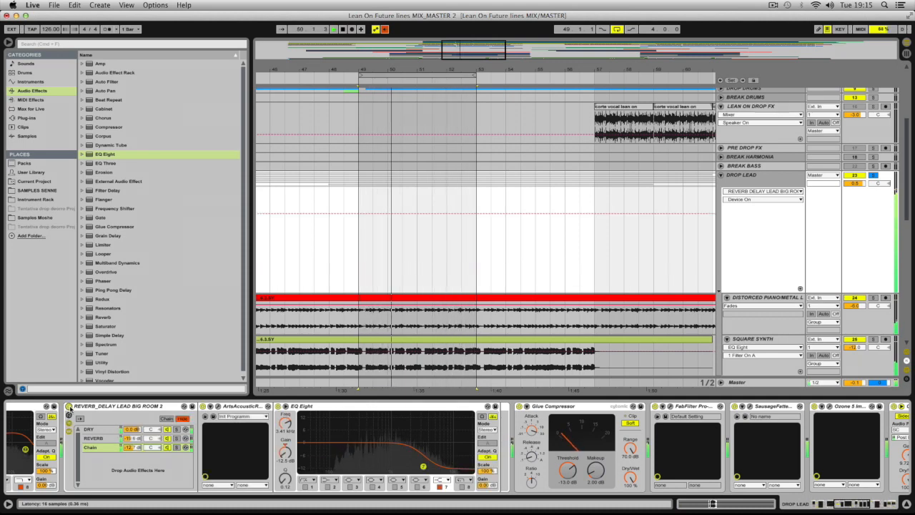
left_click(68, 406)
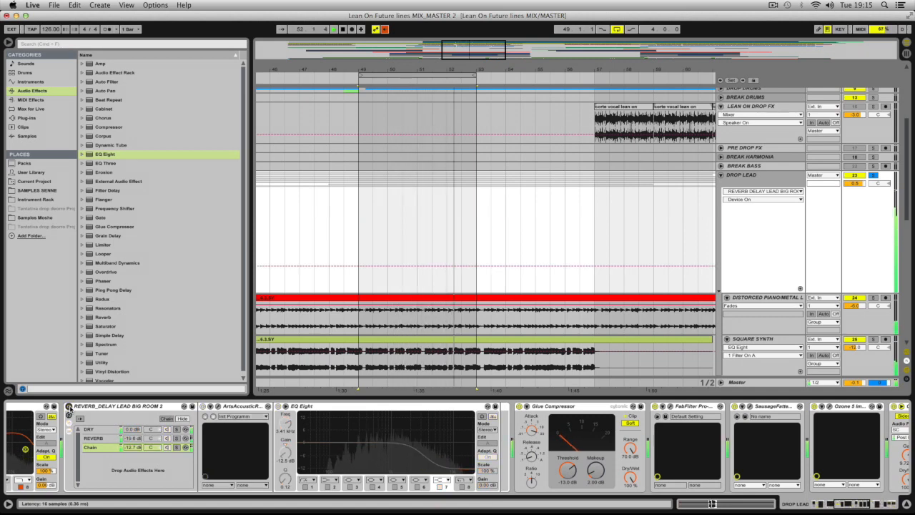
left_click(69, 406)
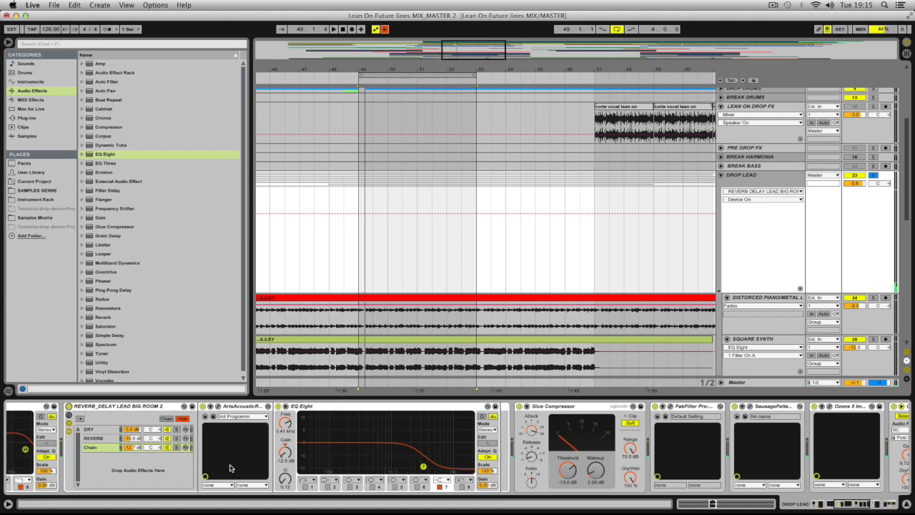
left_click(748, 178)
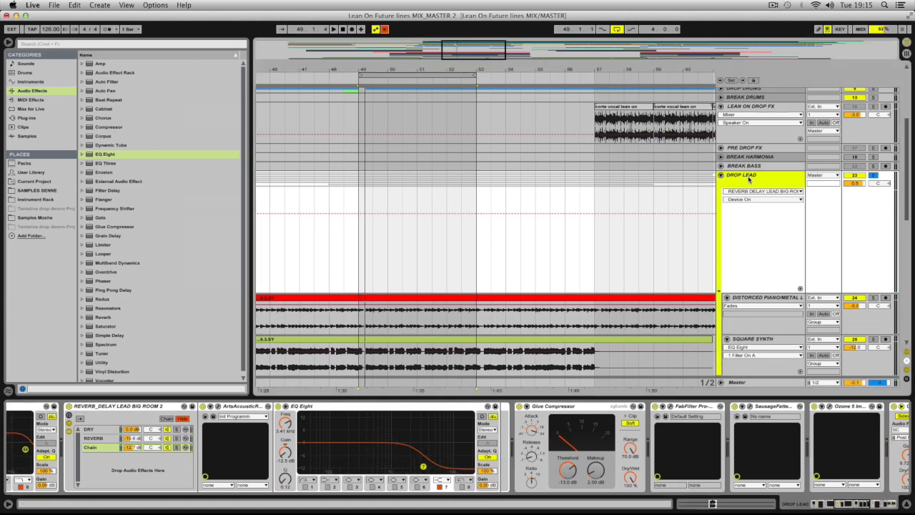
Unsolo DROP LEAD, play the loop and bypass the REVERB_DELAY LEAD BIG ROOM 2 rack in the full mix
left_click(874, 176)
key("space")
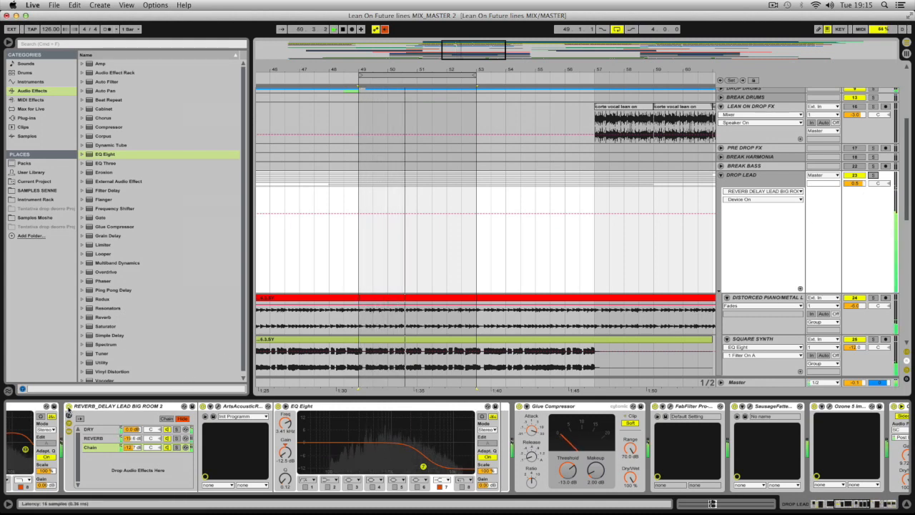
left_click(68, 406)
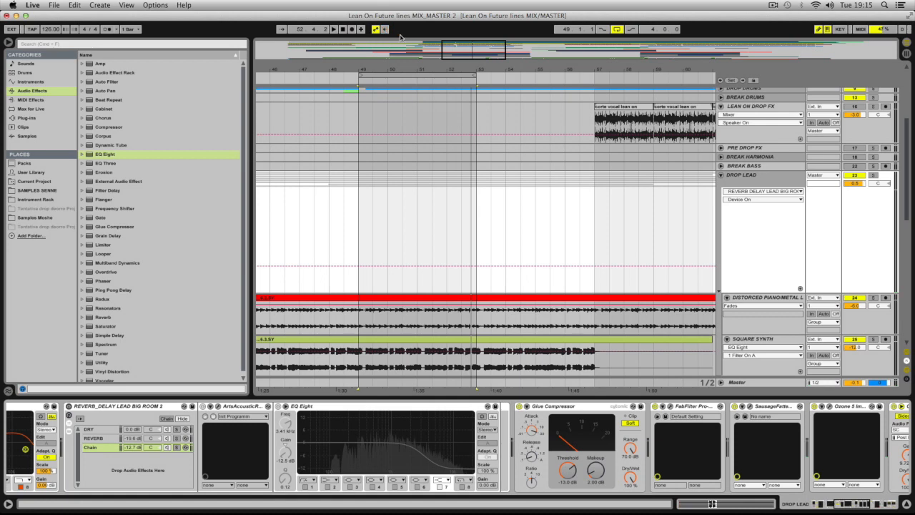
Turn the loop off, select bars 49 to 53 on DROP LEAD and loop that selection
left_click(617, 31)
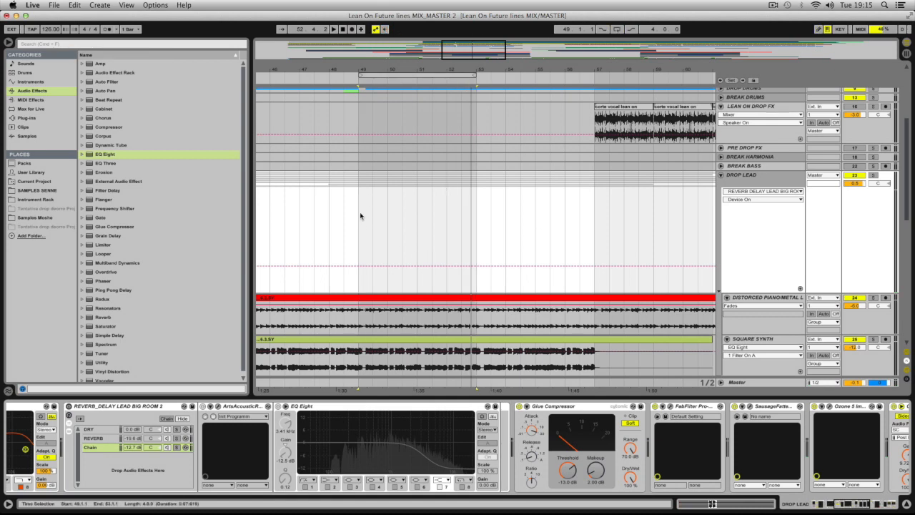
left_click_drag(360, 216, 472, 220)
key("super+l")
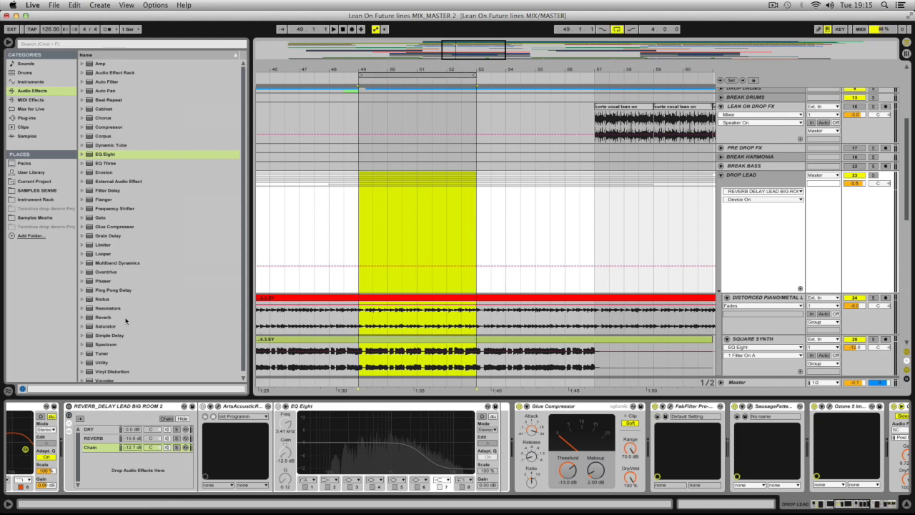
Play the full mix from bar 49, bypass and reactivate the REVERB_DELAY LEAD BIG ROOM 2 rack for comparison, and stop playback
left_click(97, 407)
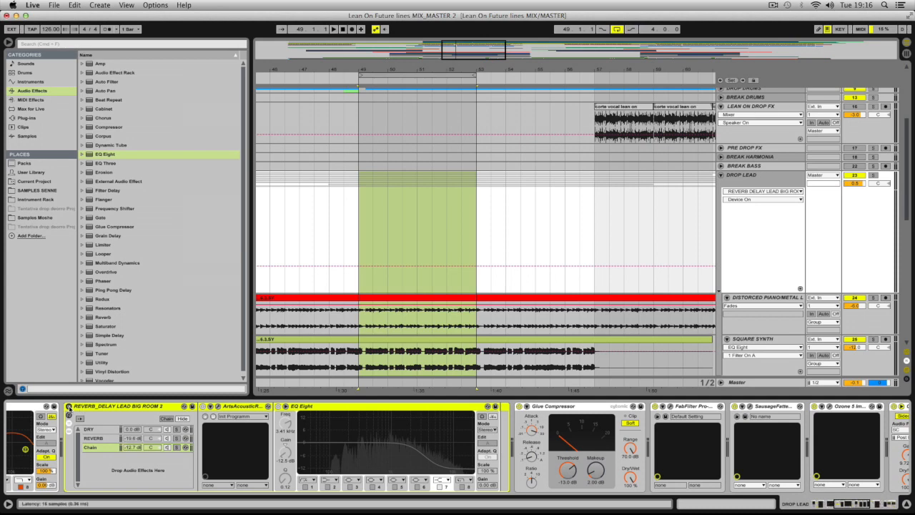
key("space")
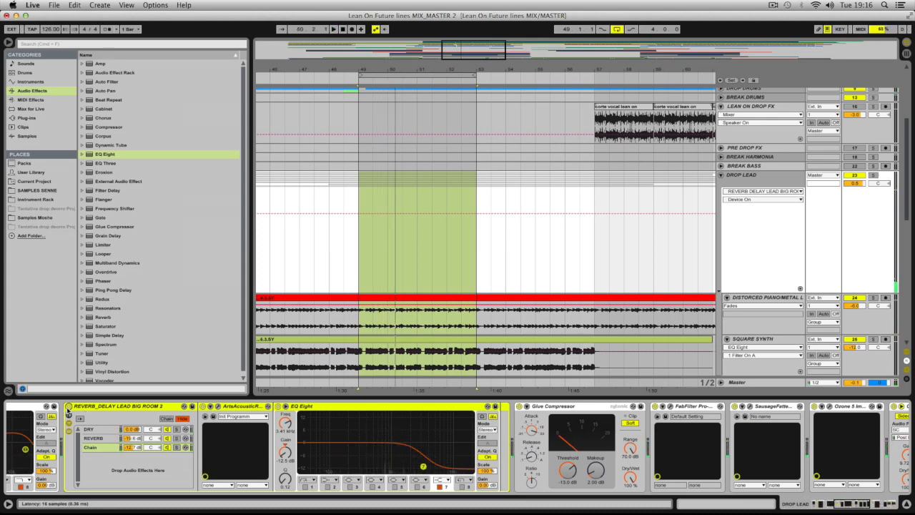
key("space")
key("space")
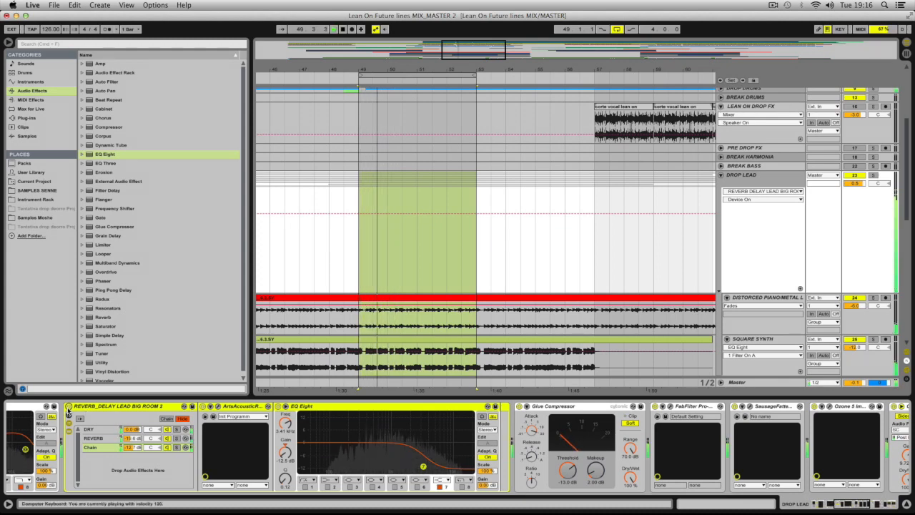
left_click(68, 406)
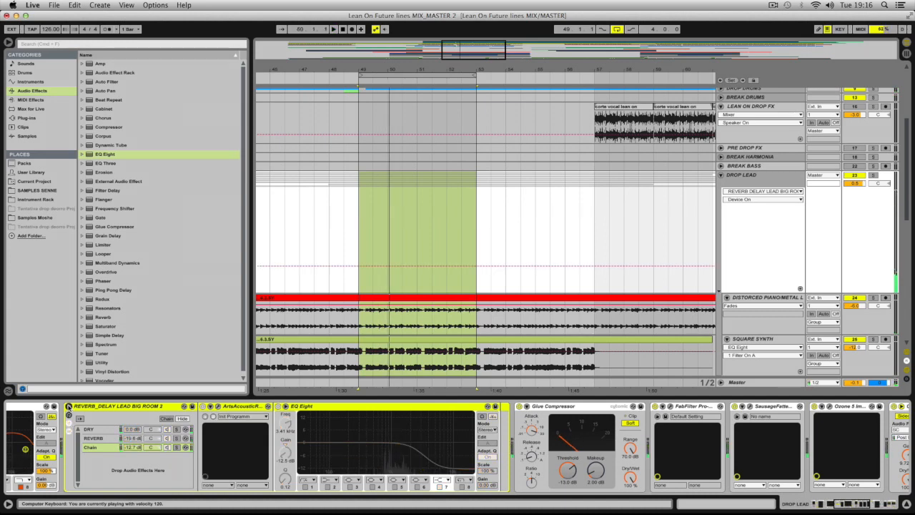
left_click(68, 405)
key("space")
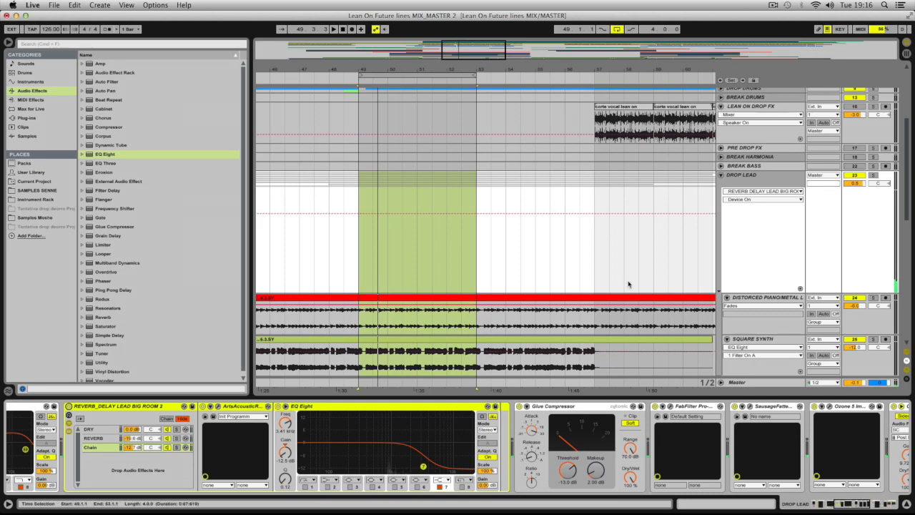
Select the DROP LEAD group and fold it so its member tracks are hidden
left_click_drag(459, 47, 463, 86)
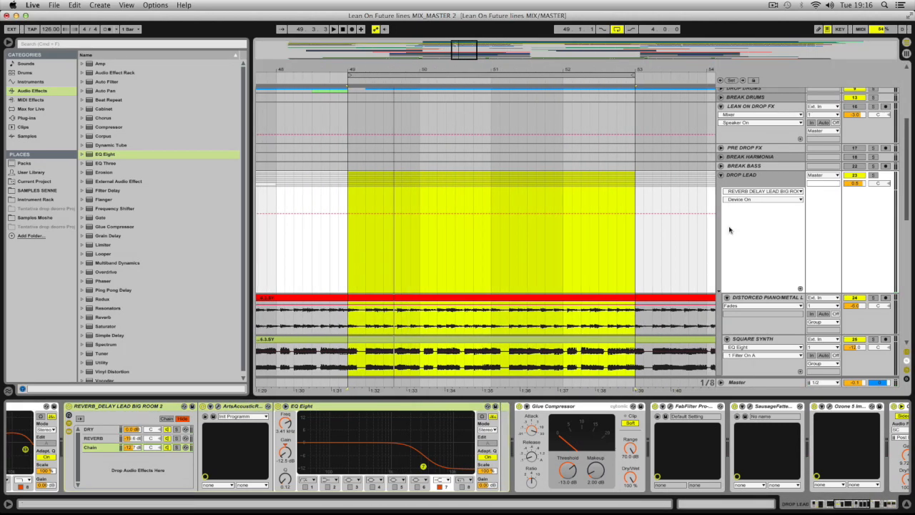
left_click(764, 181)
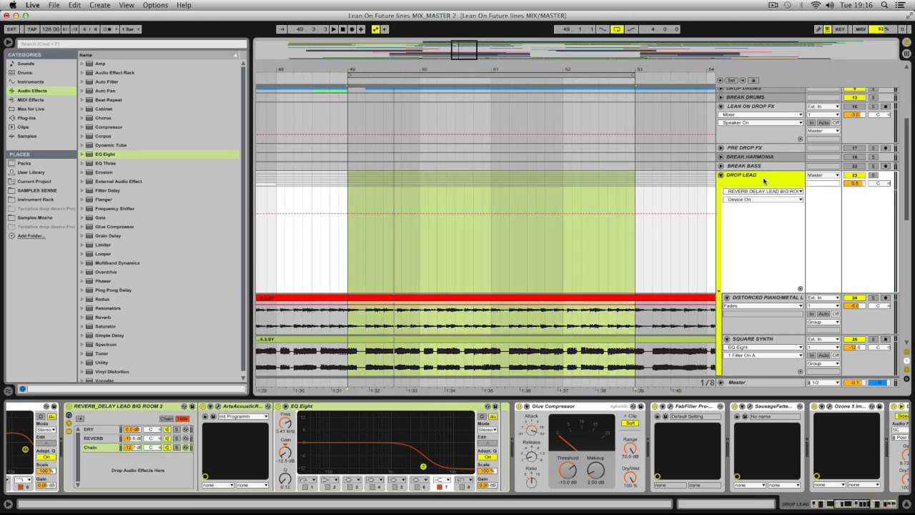
left_click(719, 292)
left_click(719, 292)
left_click(721, 175)
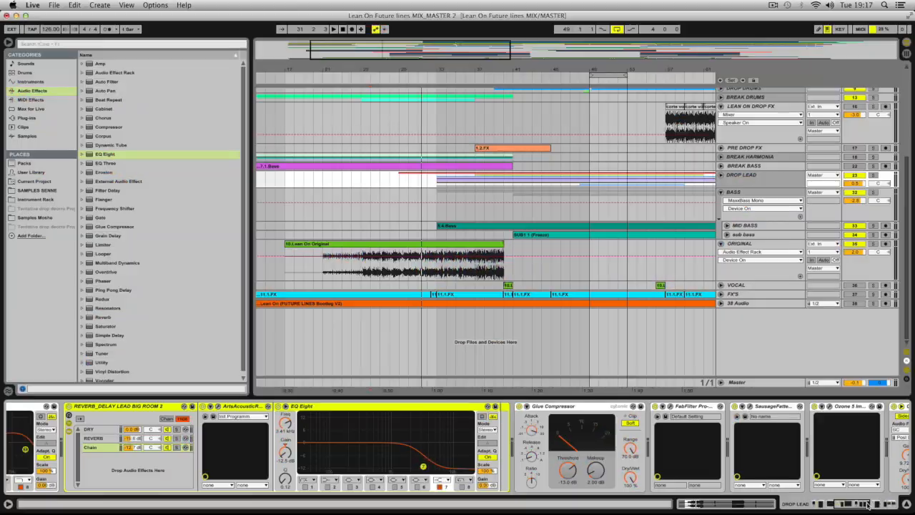
Play from bar 49 and bypass and reactivate the Glue Compressor in DROP LEAD's device chain while listening
left_click_drag(867, 505, 740, 504)
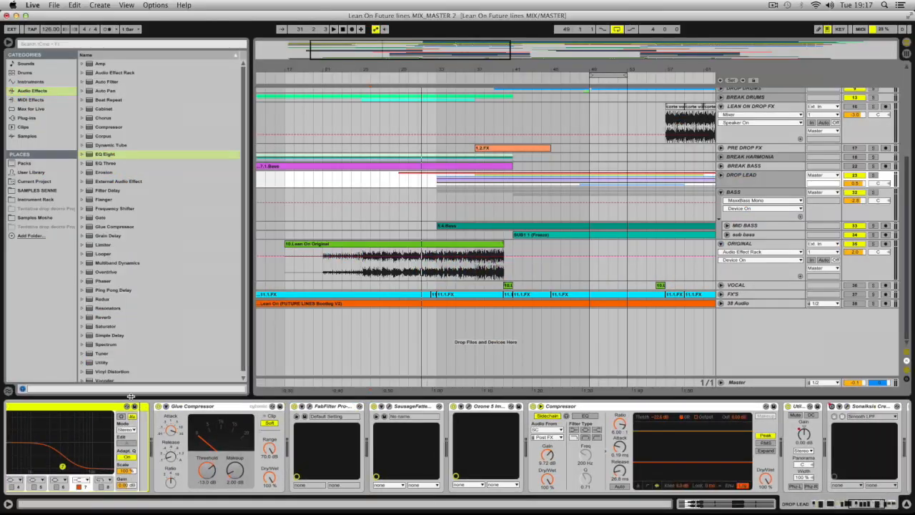
left_click_drag(878, 504, 867, 505)
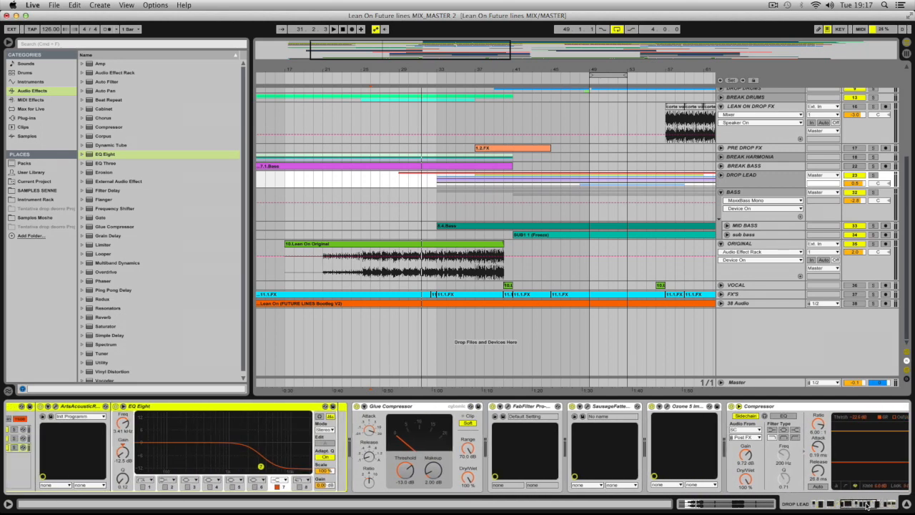
left_click(409, 408)
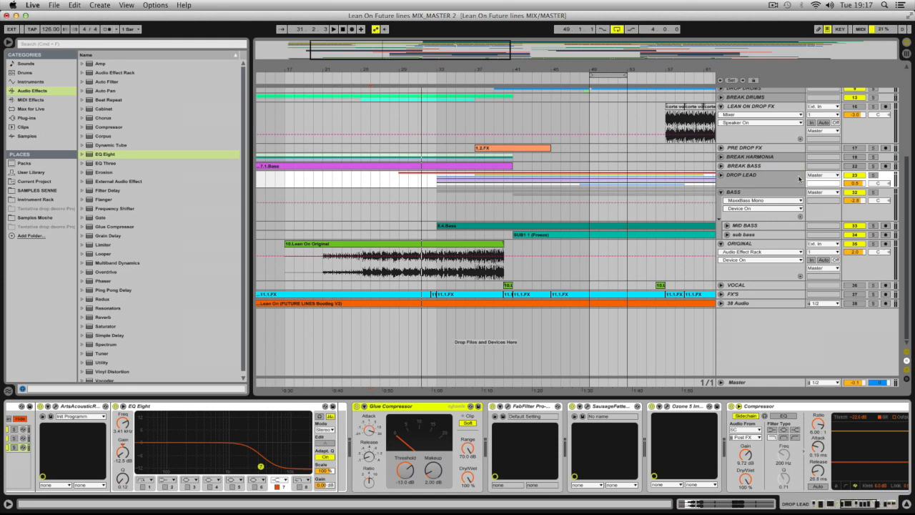
left_click(759, 181)
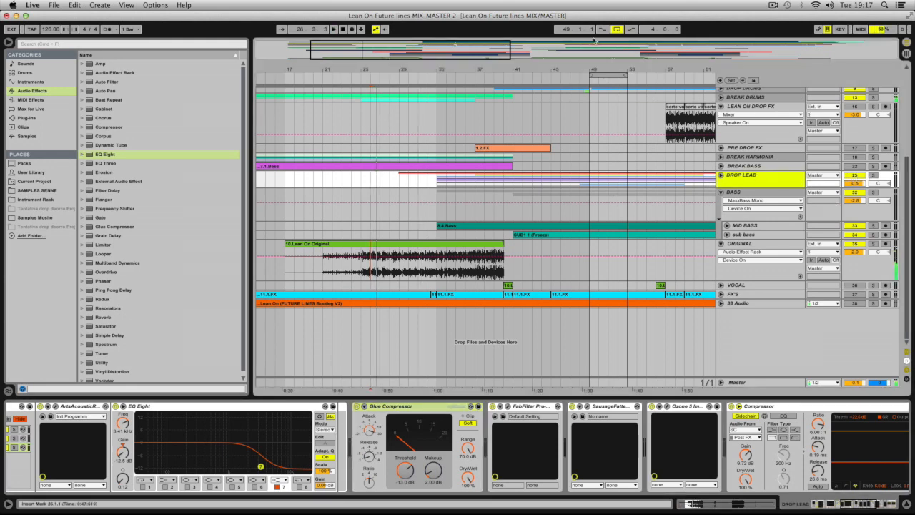
left_click(587, 167)
key("space")
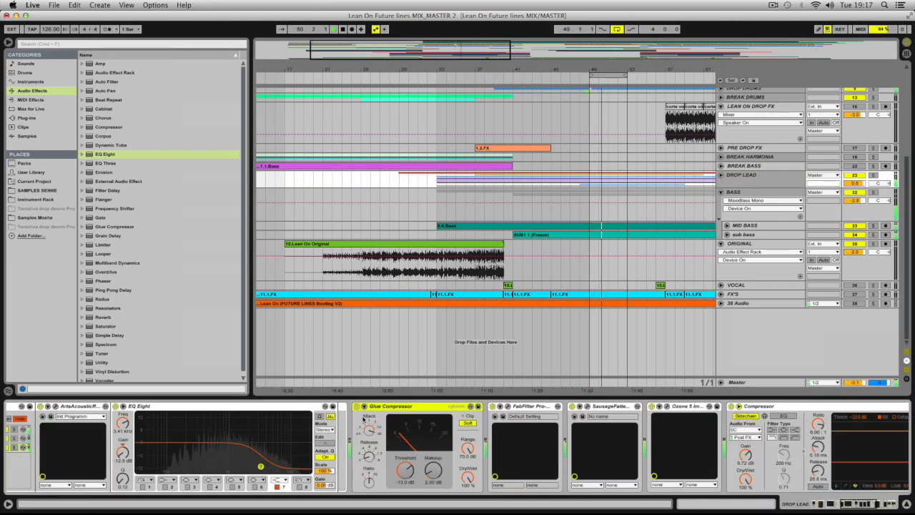
left_click(357, 406)
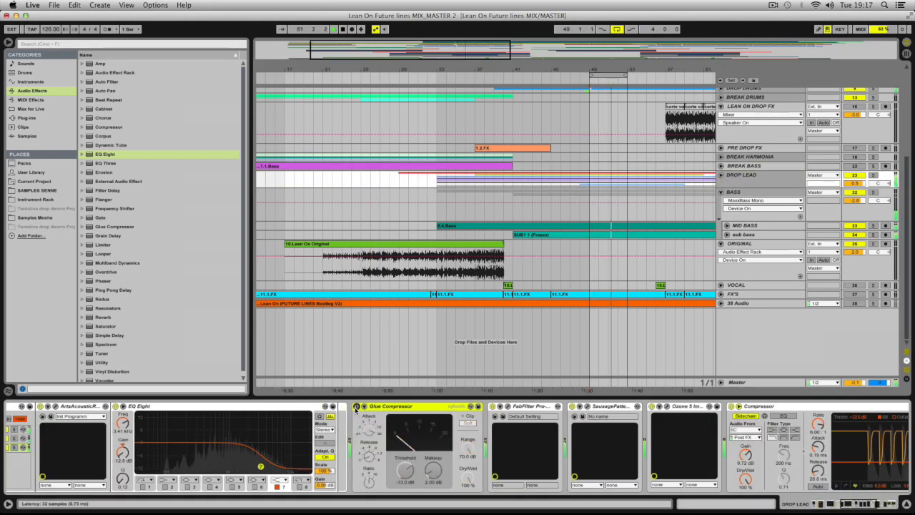
left_click(357, 406)
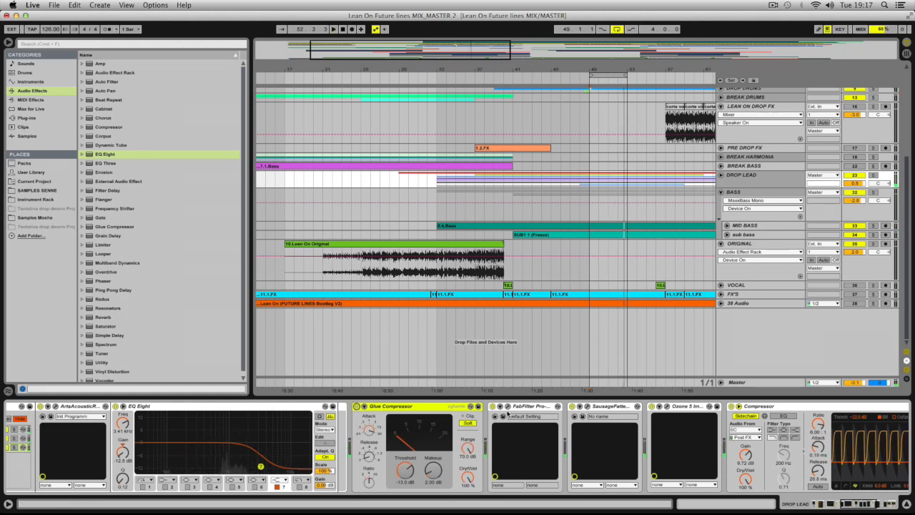
Open DROP LEAD's FabFilter Pro-MB window, move it higher on the screen and play the loop to watch its response
left_click(501, 406)
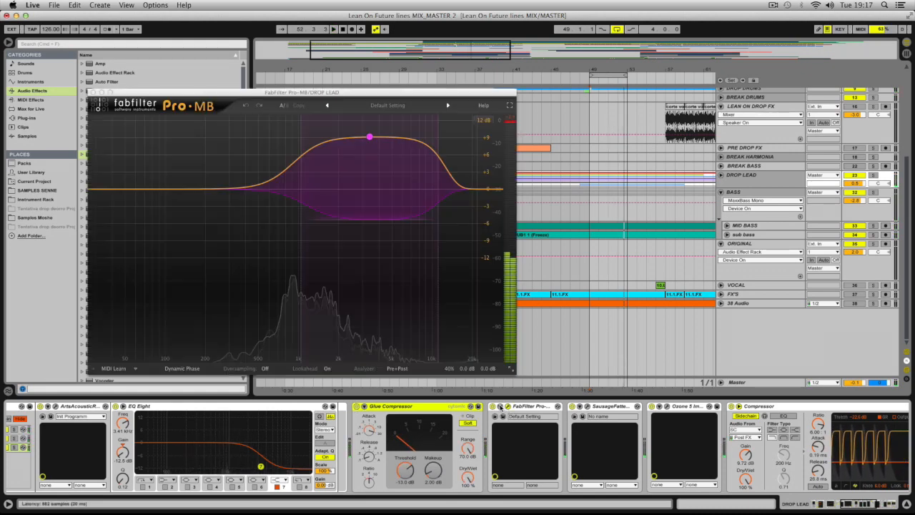
left_click(535, 406)
left_click_drag(406, 92, 417, 53)
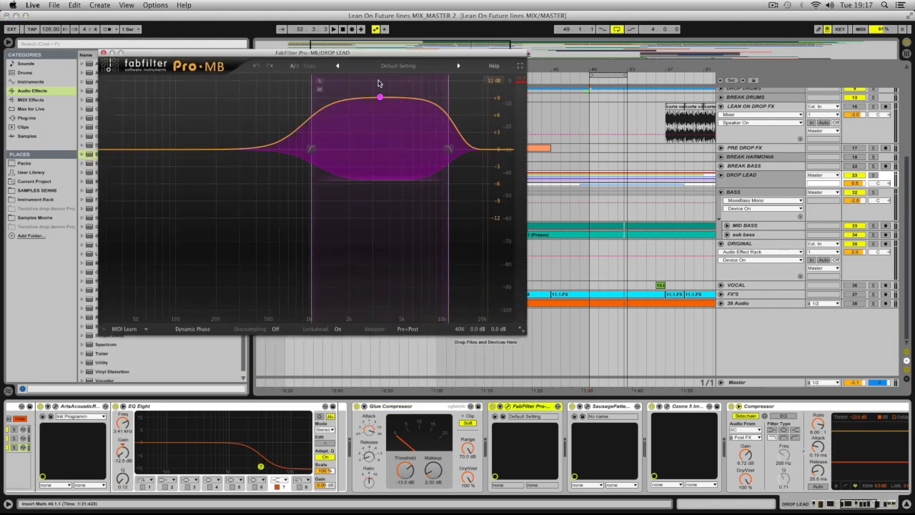
left_click(520, 407)
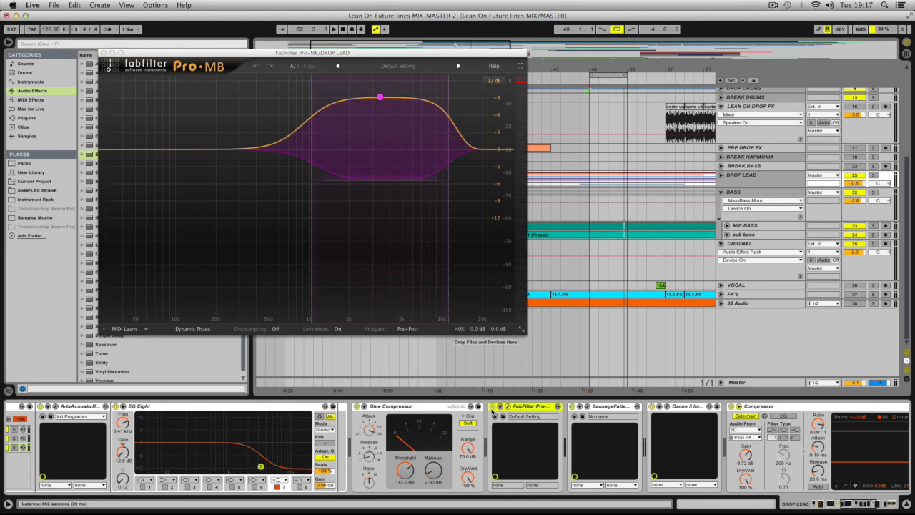
key("space")
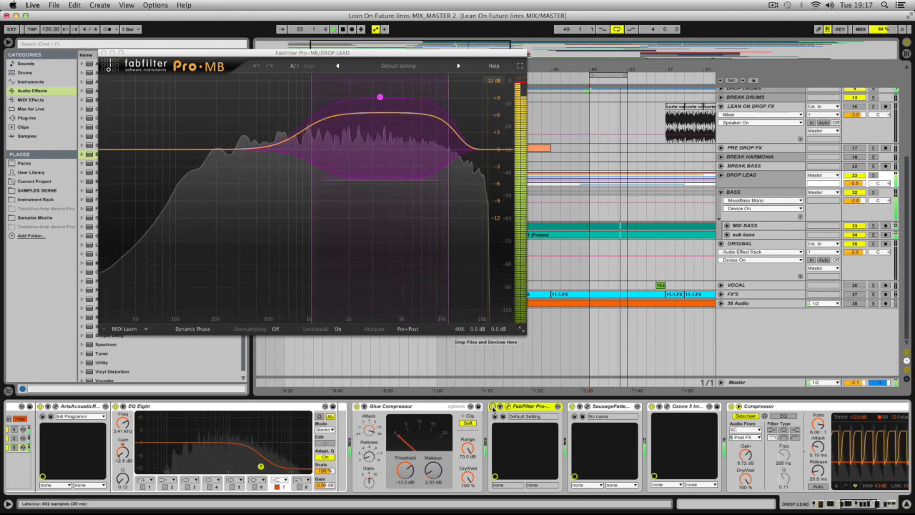
Show the Pro-MB band's settings, bypass and re-enable the band twice during playback, and close the plug-in window
left_click(380, 98)
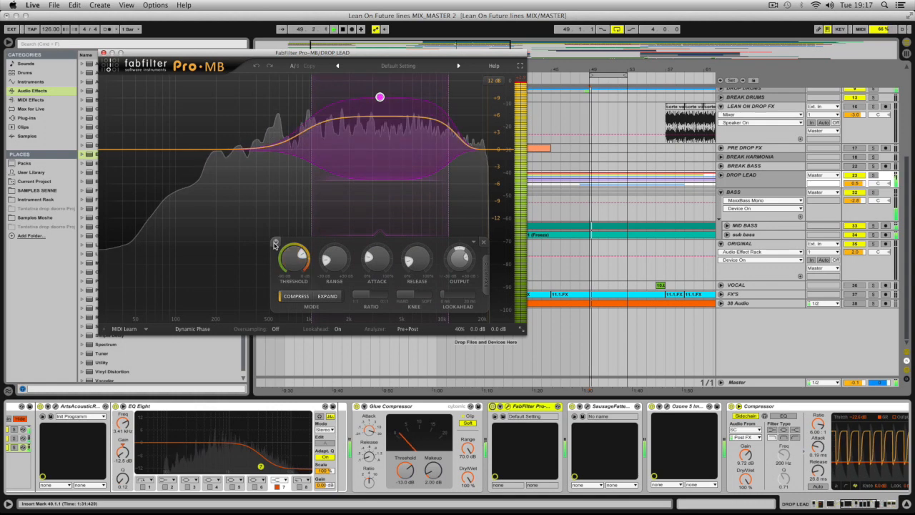
left_click(275, 244)
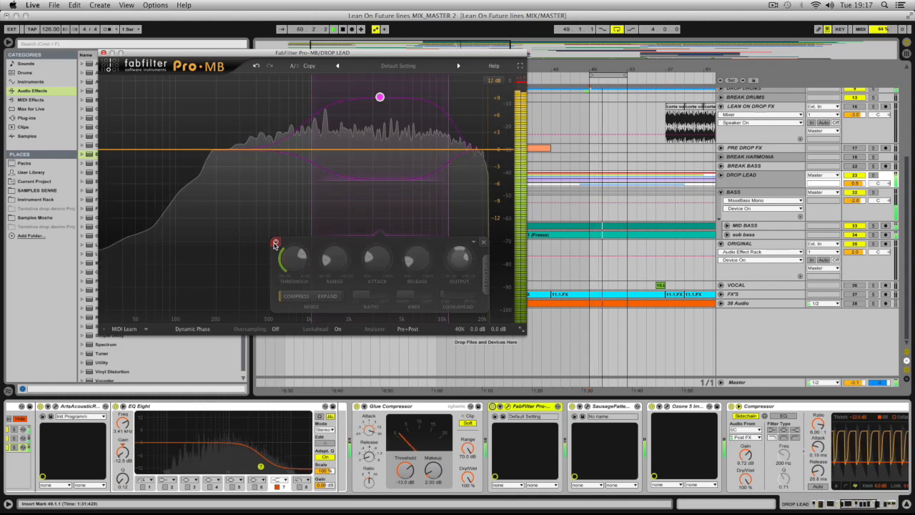
left_click(275, 244)
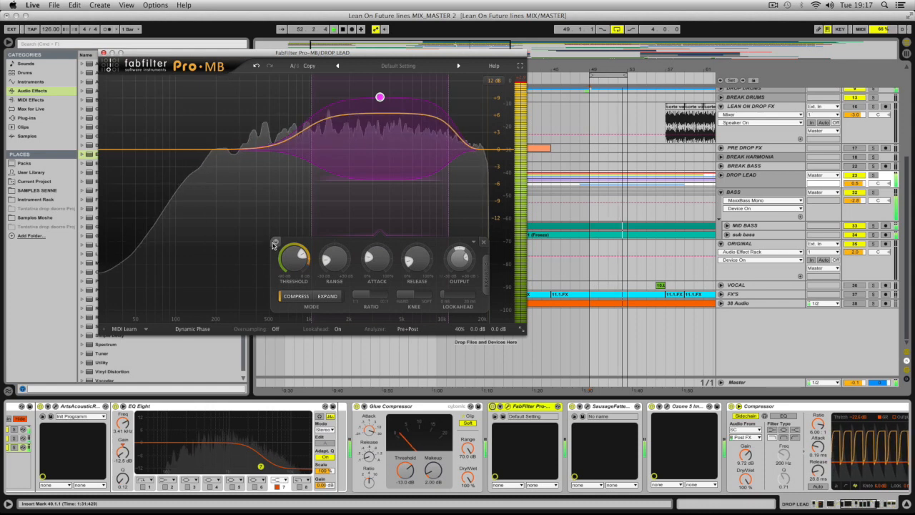
left_click(275, 244)
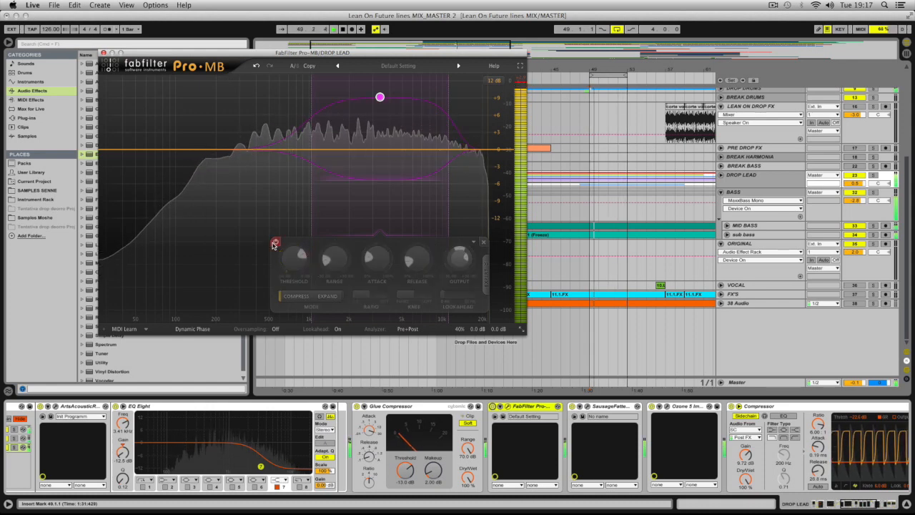
left_click(275, 243)
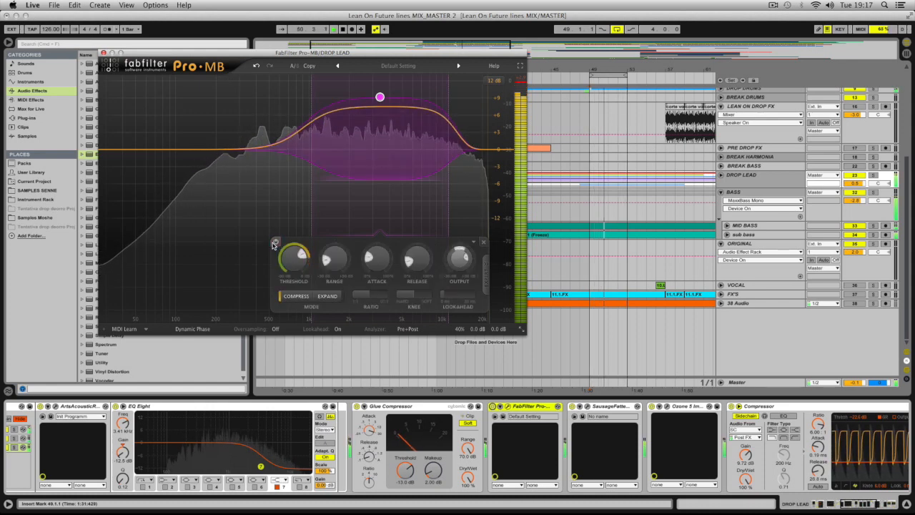
left_click(501, 417)
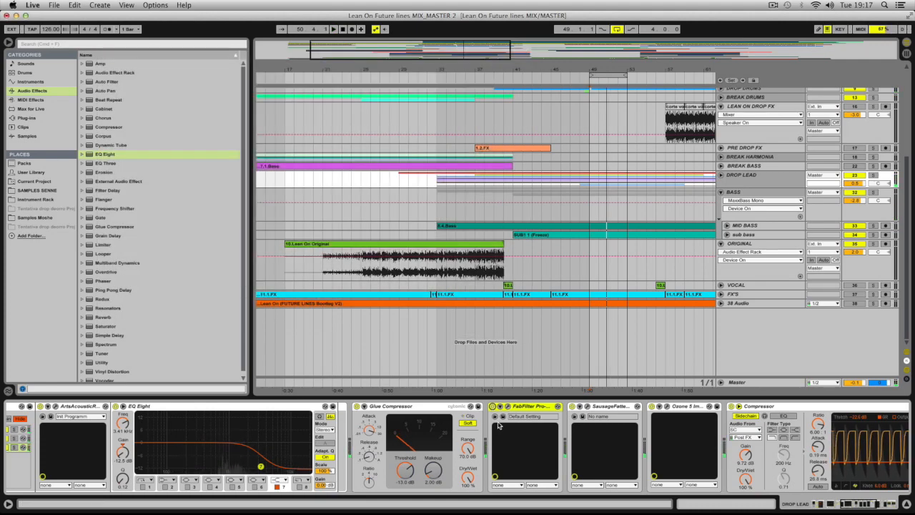
Open the Sausage Fattener on DROP LEAD and bypass and reactivate it while playing the loop
left_click(582, 416)
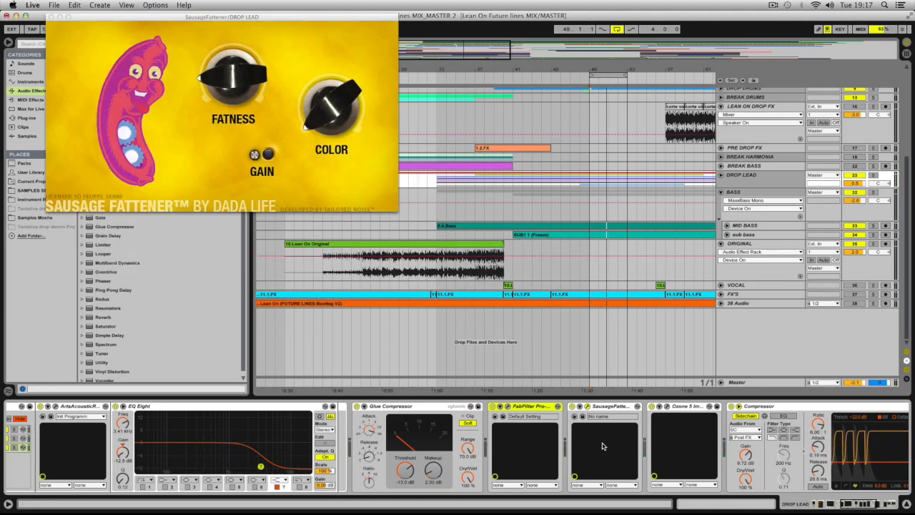
left_click(613, 408)
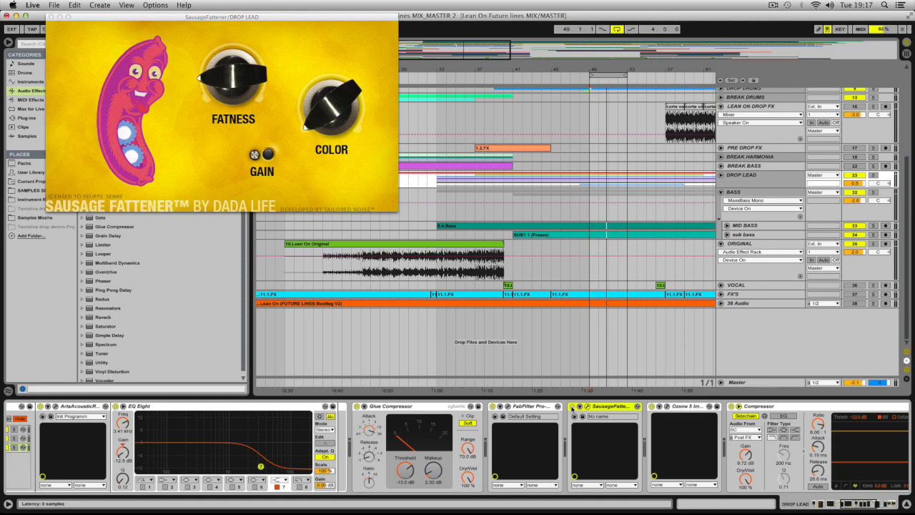
key("space")
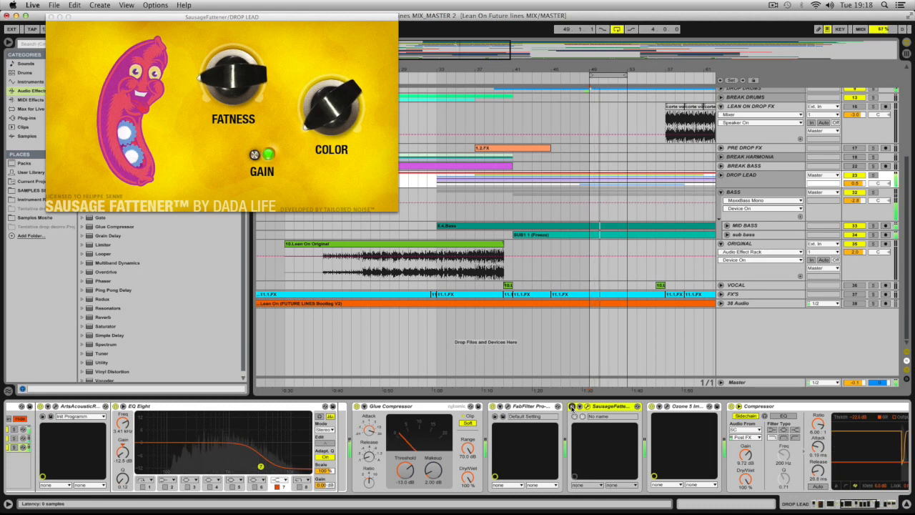
left_click(572, 405)
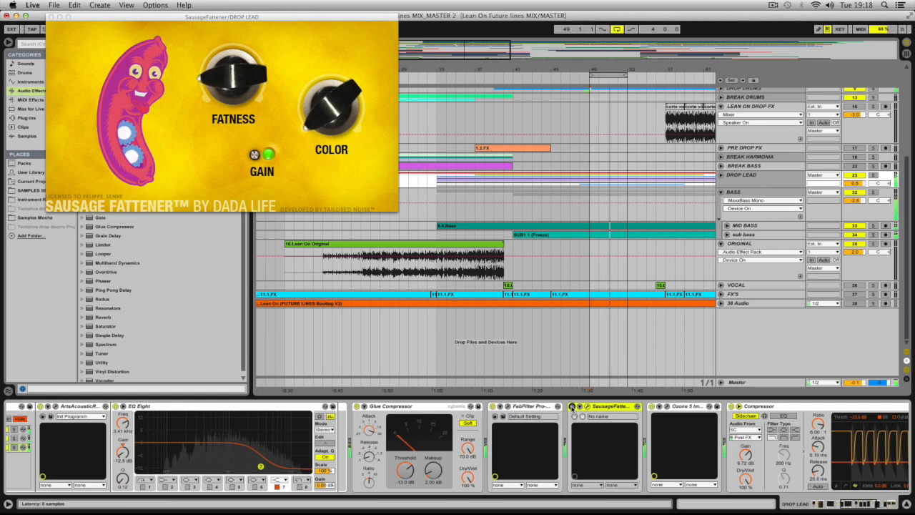
left_click(572, 406)
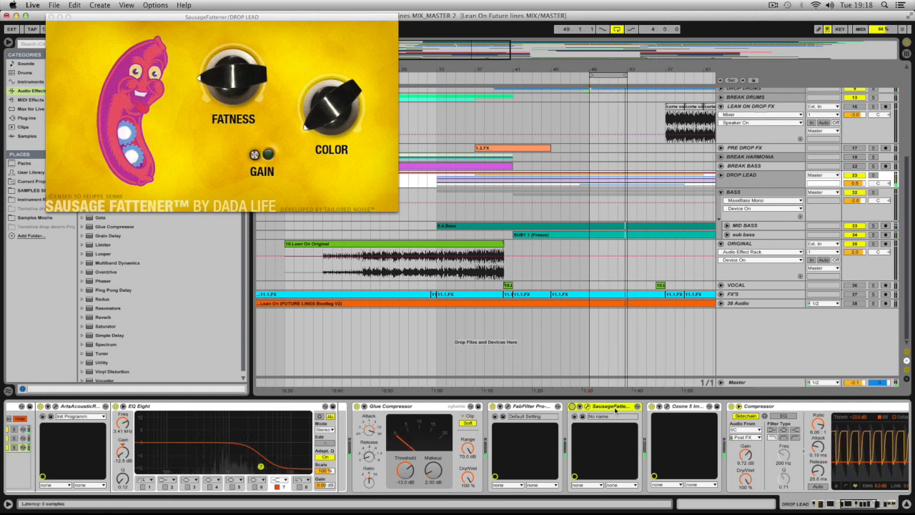
Open DROP LEAD's Ozone 5 Imager, move its window towards the middle of the screen and close the Sausage Fattener window
left_click(672, 409)
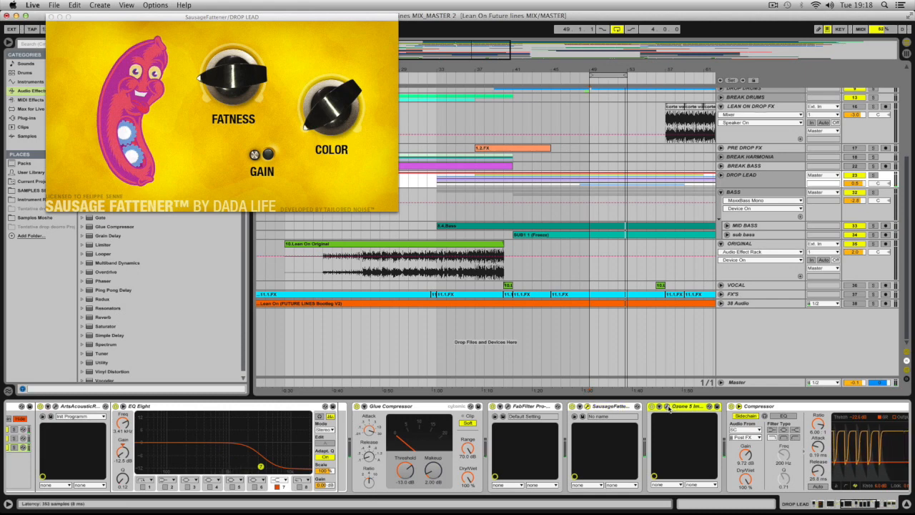
left_click(669, 406)
left_click_drag(133, 22, 343, 55)
left_click(50, 17)
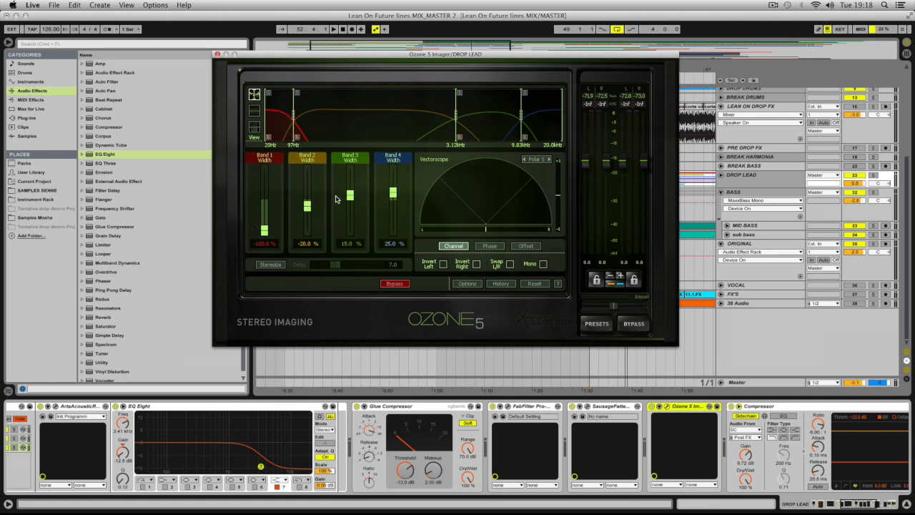
Highlight the stereo width settings of bands 2, 3 and 4 in the Ozone 5 Imager
left_click(307, 207)
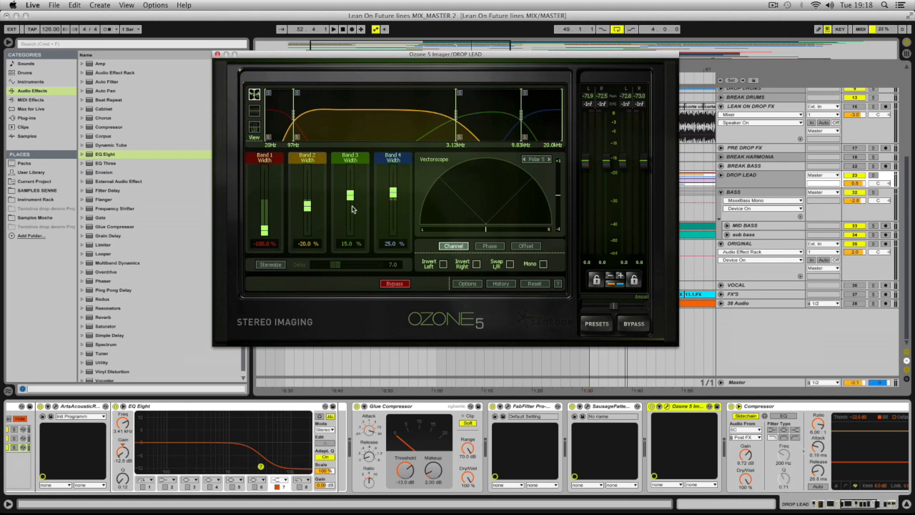
left_click(350, 197)
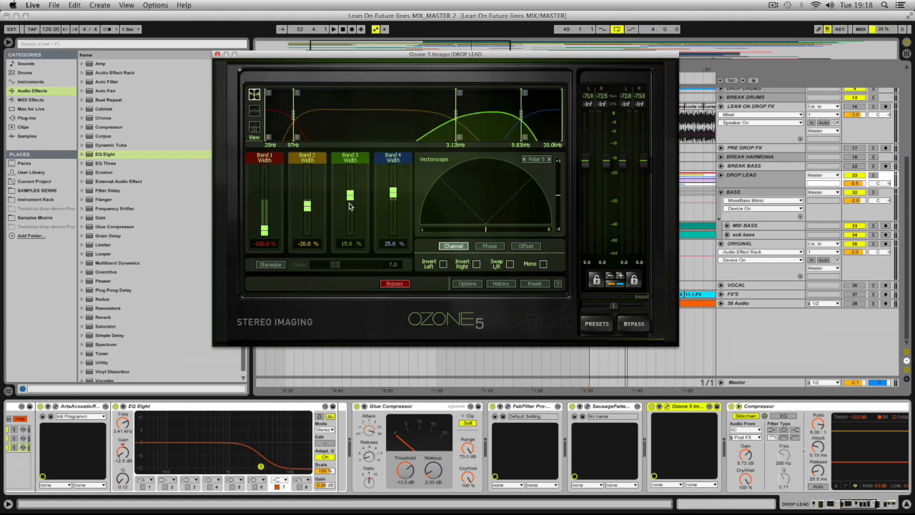
left_click(393, 195)
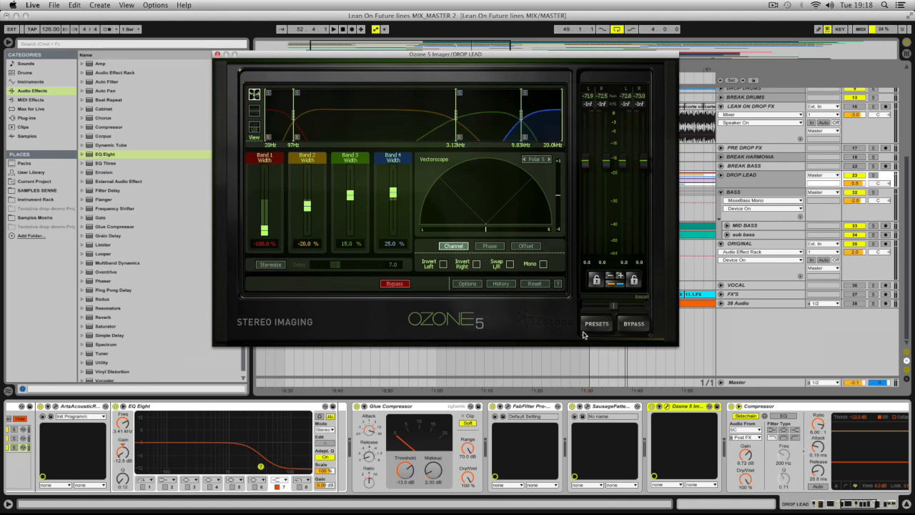
Play the loop, bypass and re-enable the Ozone 5 Imager twice while listening, and close its window
key("space")
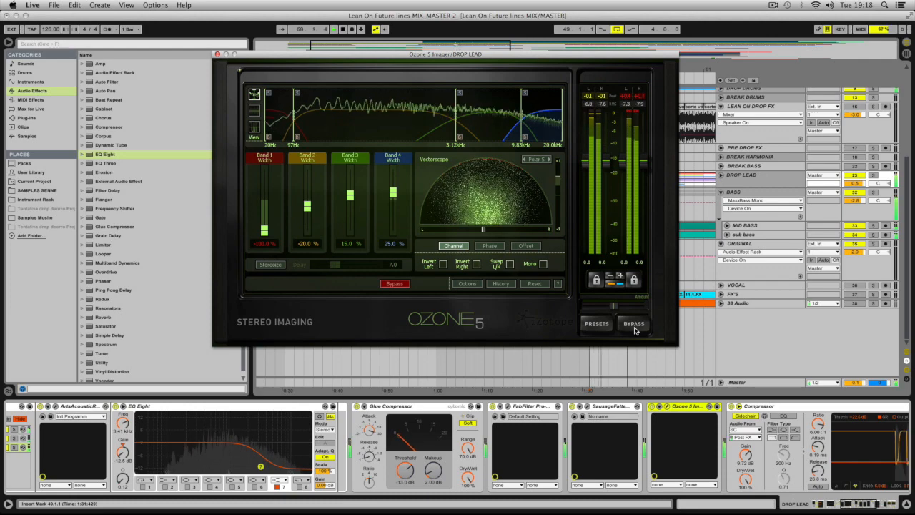
left_click(634, 327)
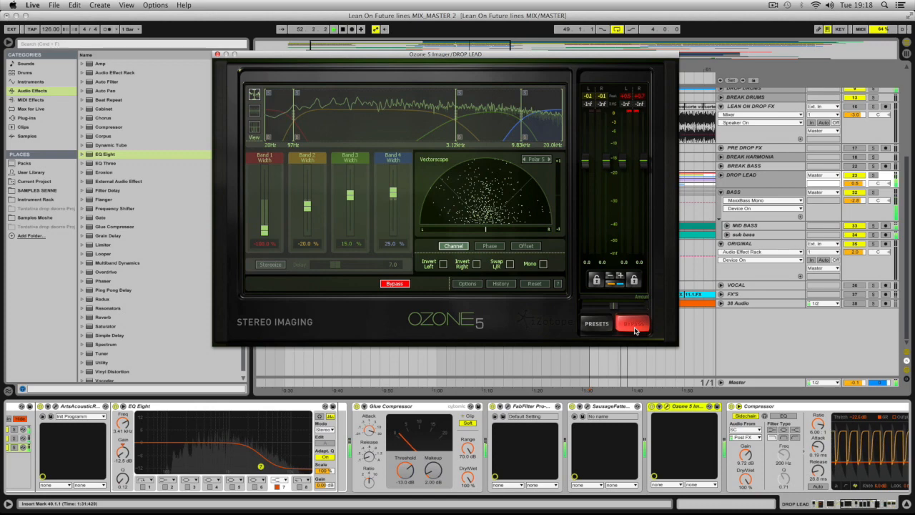
left_click(634, 327)
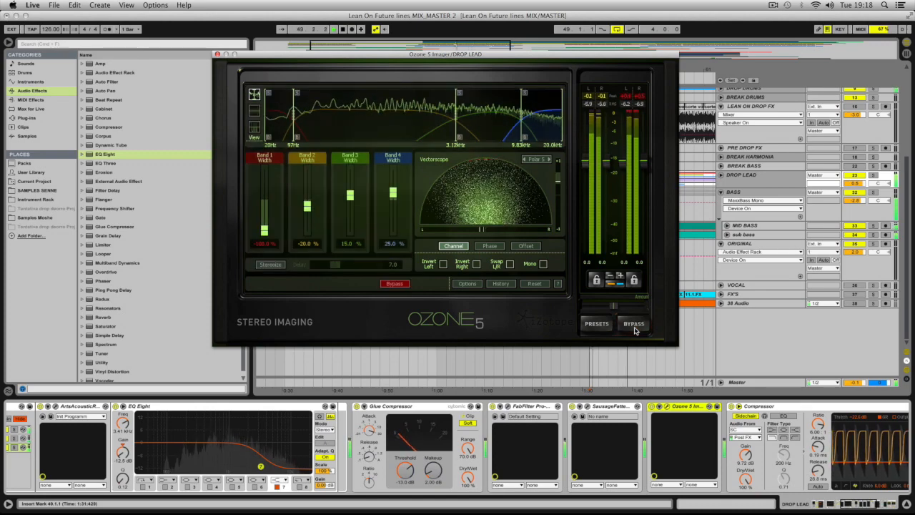
left_click(634, 328)
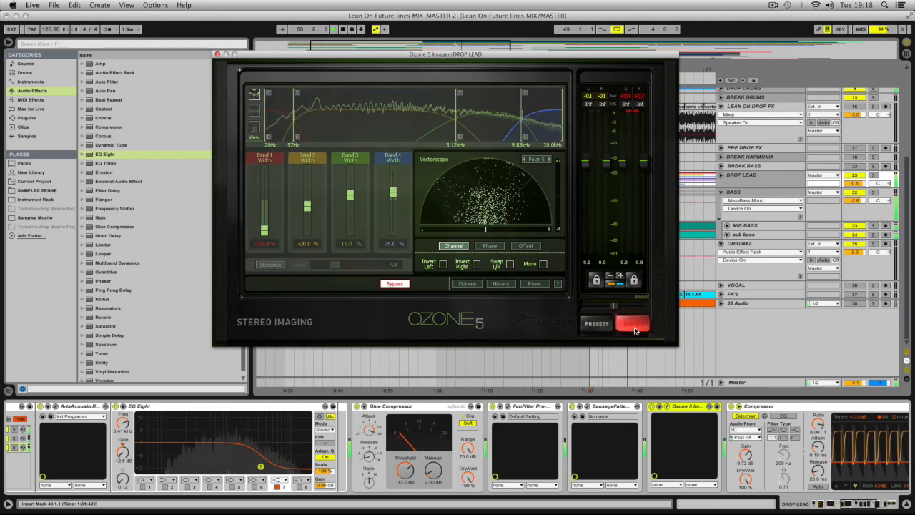
left_click(634, 328)
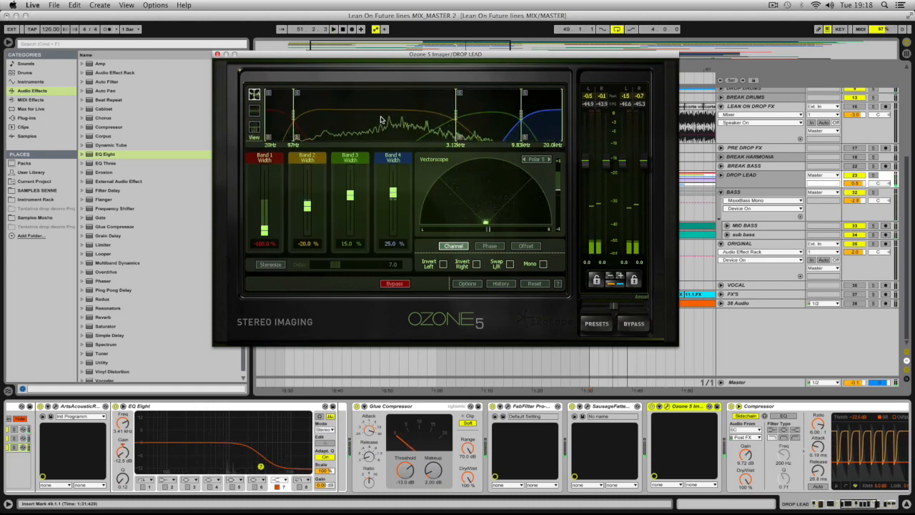
left_click(217, 55)
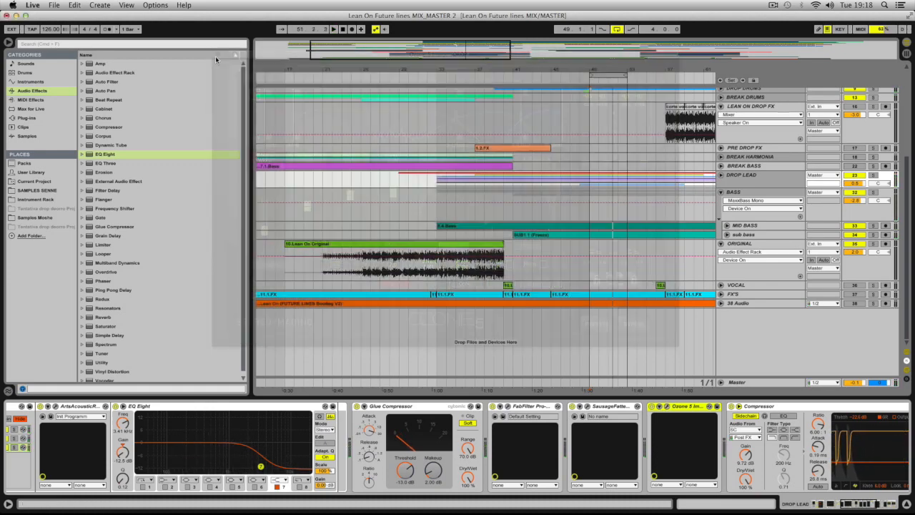
Show the sidechain Compressor in DROP LEAD's device chain, briefly checking the BASS group's chain in between
left_click_drag(856, 503, 863, 504)
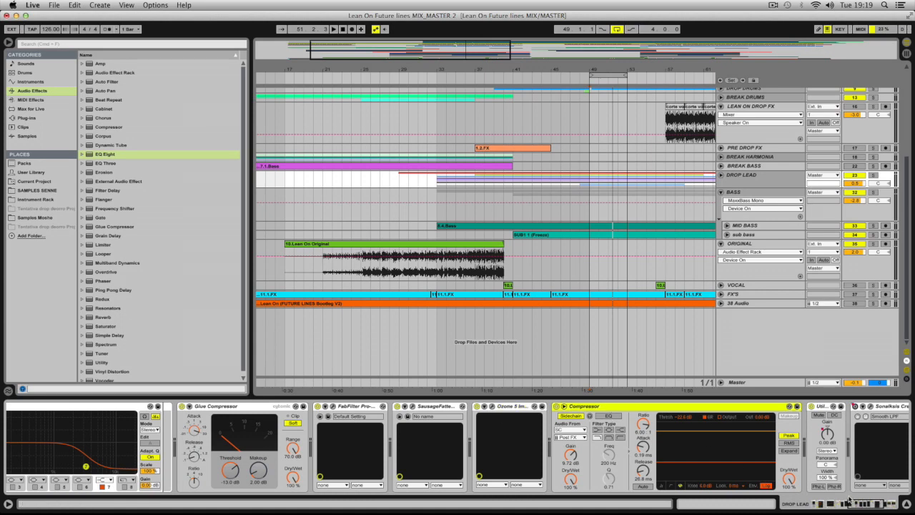
left_click_drag(858, 504, 869, 505)
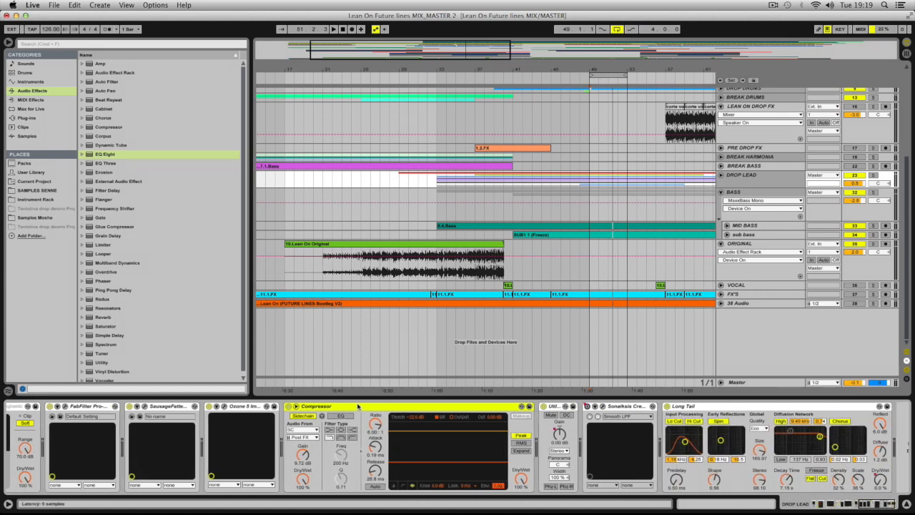
left_click(728, 197)
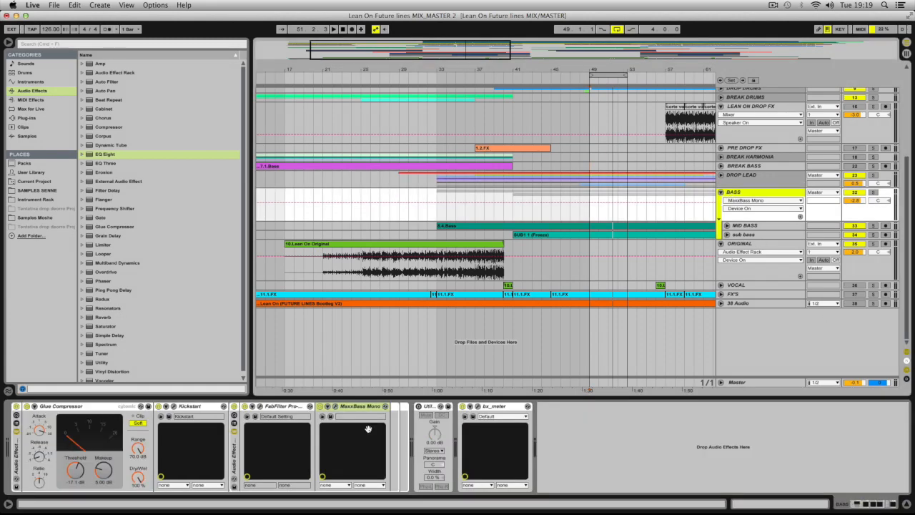
left_click(735, 184)
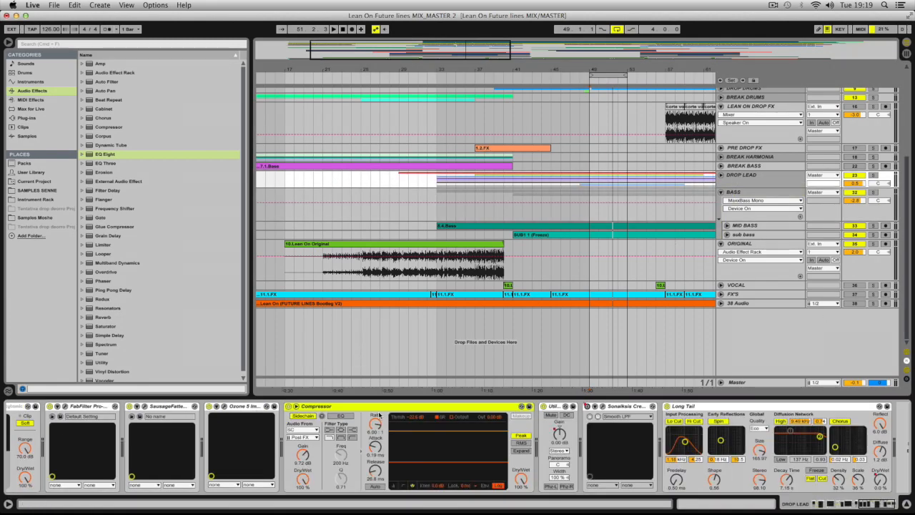
left_click(757, 181)
Play the ROUGH MIX track in solo from bar 49 as a reference, and take it out of solo
scroll(757, 181, "up", 5)
scroll(757, 181, "down", 1)
scroll(486, 229, "right", 5)
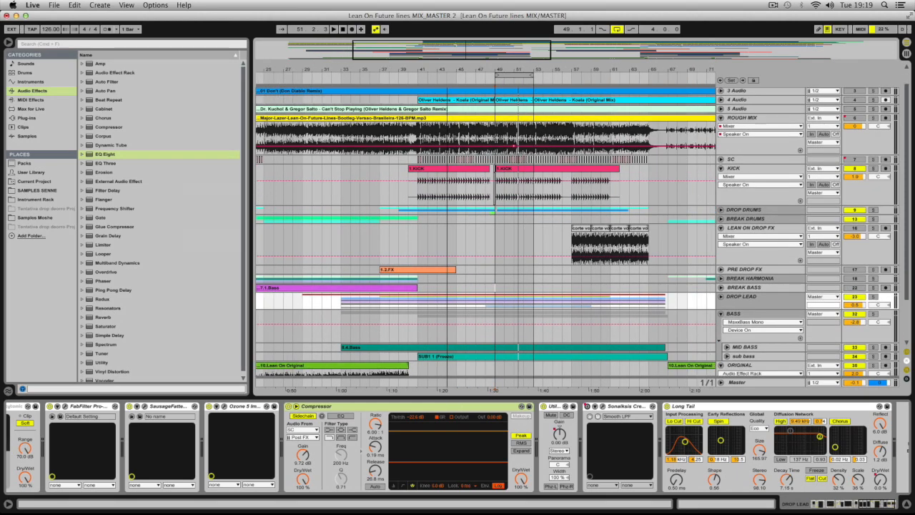
left_click(493, 133)
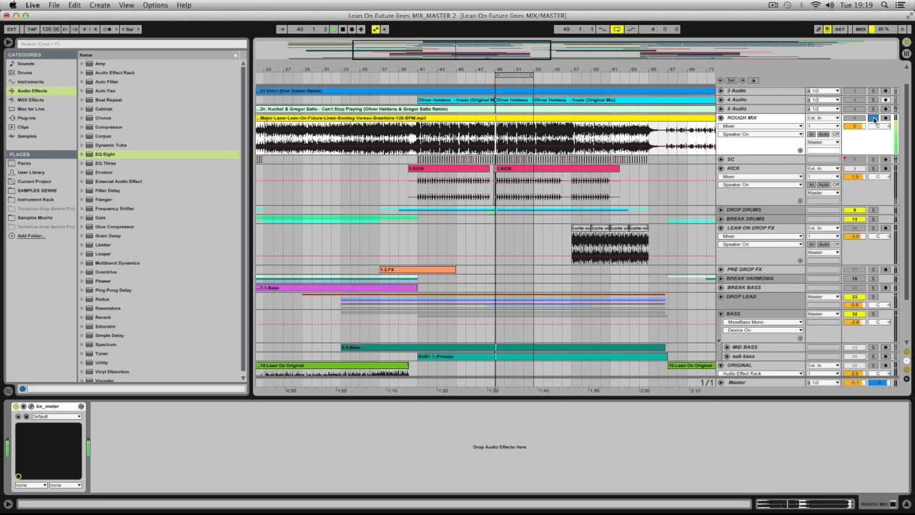
key("space")
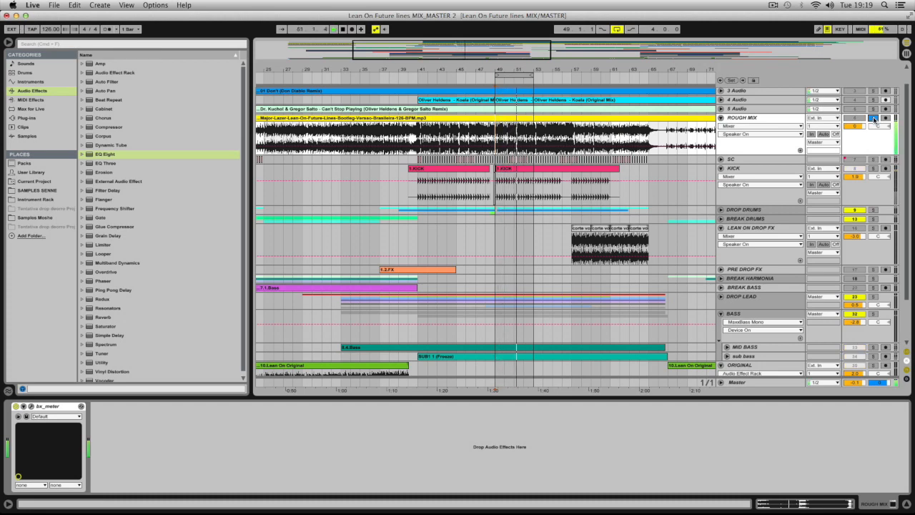
left_click(872, 118)
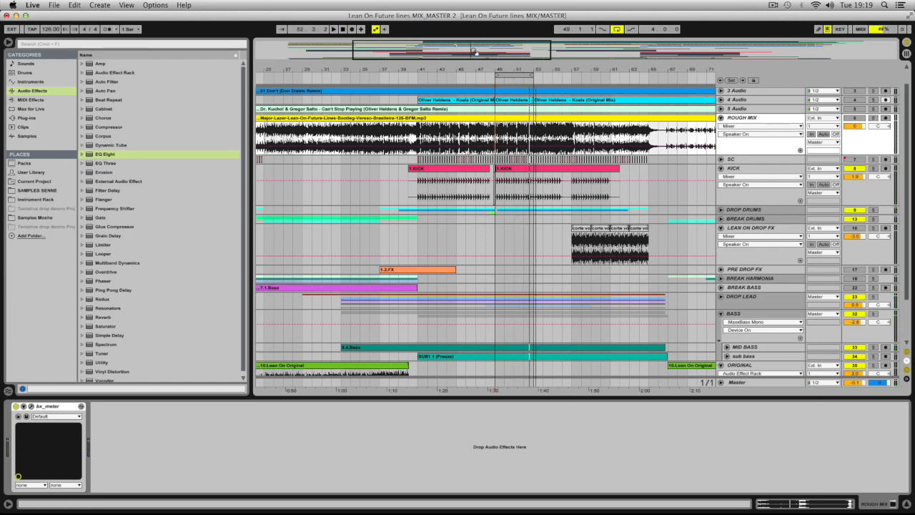
Show DROP LEAD's Compressor with its SC sidechain source again, and unfold the SC track in the arrangement
left_click_drag(475, 53, 475, 61)
scroll(561, 189, "down", 3)
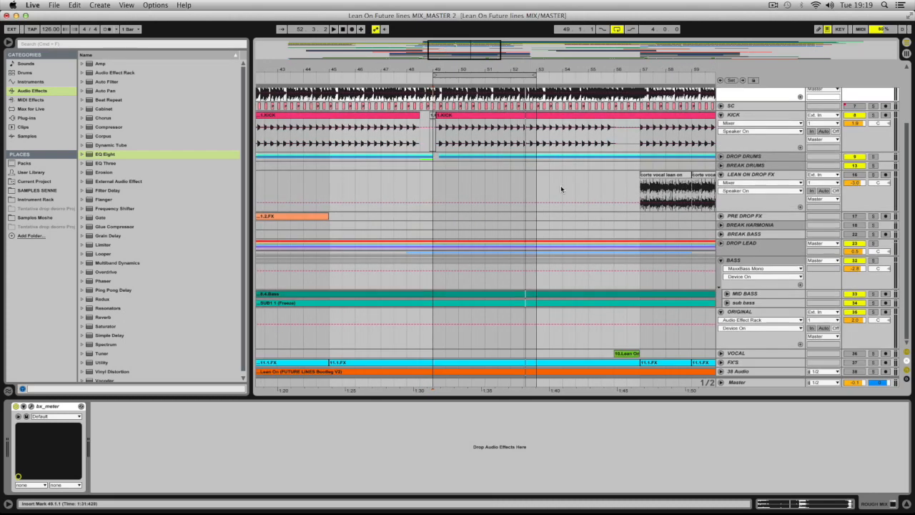
left_click(738, 247)
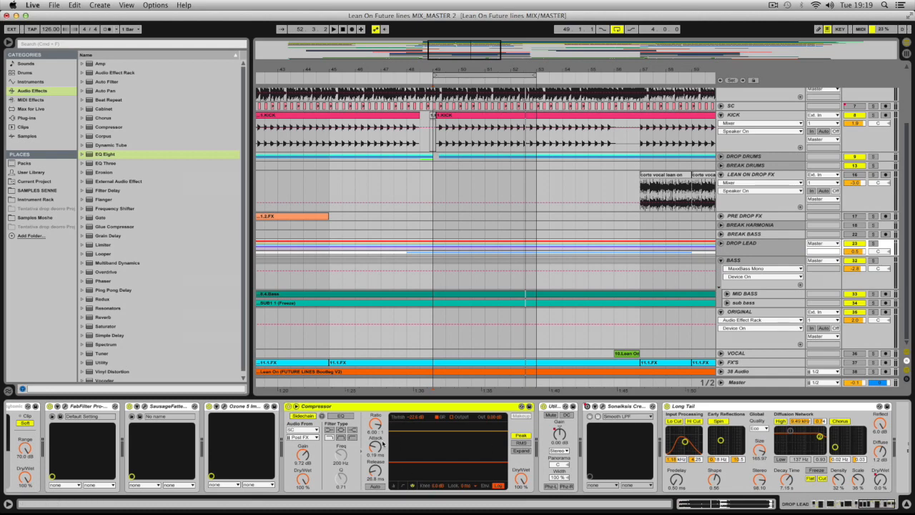
scroll(745, 238, "up", 3)
scroll(739, 238, "down", 3)
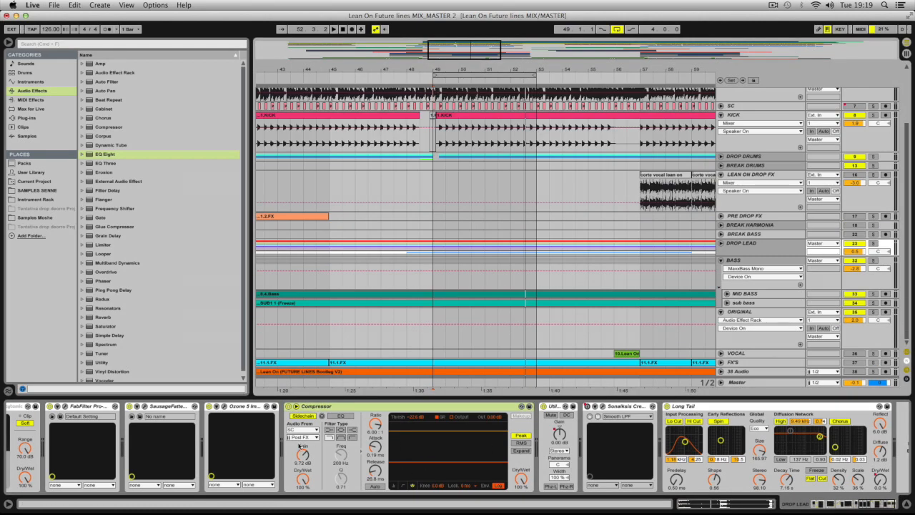
scroll(588, 204, "up", 3)
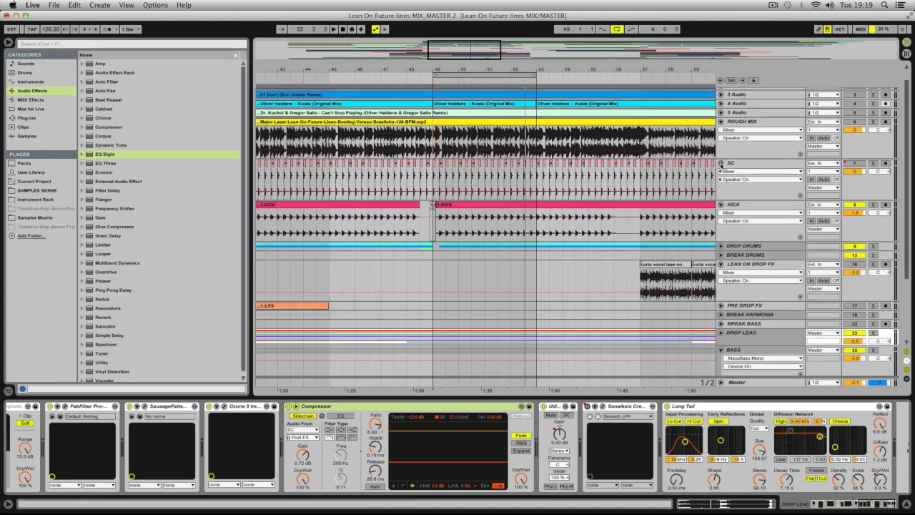
Examine the Kick FLP clips on the SC track around bar 49 up close, marking the range from 49.1.1
left_click_drag(441, 50, 443, 143)
left_click(366, 179)
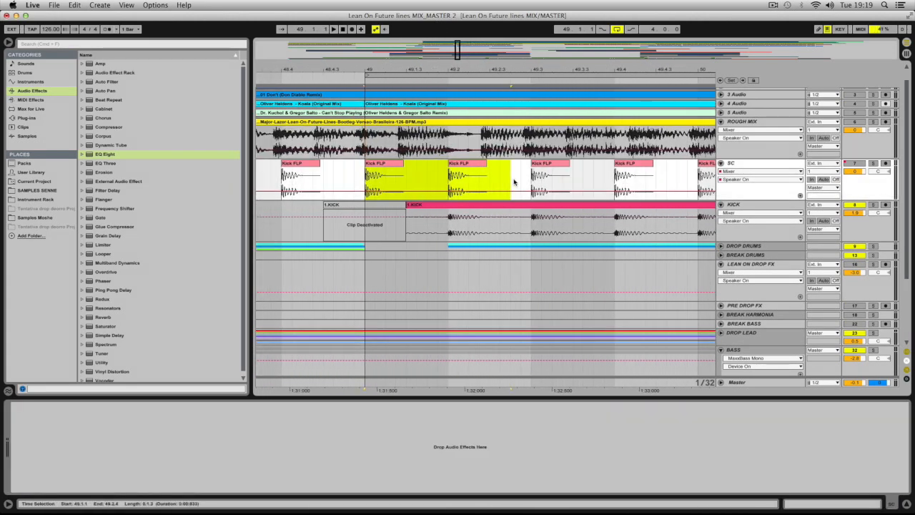
double_click(741, 166)
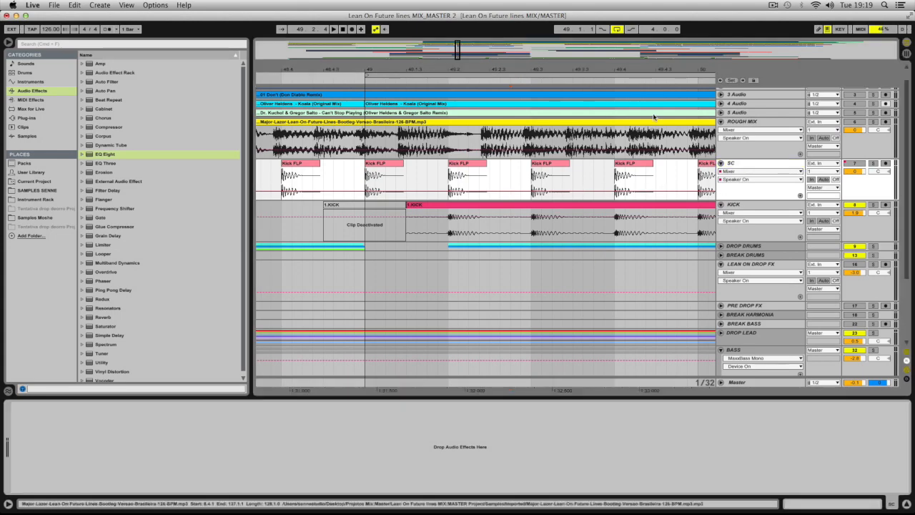
Return to DROP LEAD's device chain and play the loop to watch the Compressor's ducking
left_click_drag(457, 50, 457, 13)
scroll(476, 252, "down", 4)
key("plus")
key("plus")
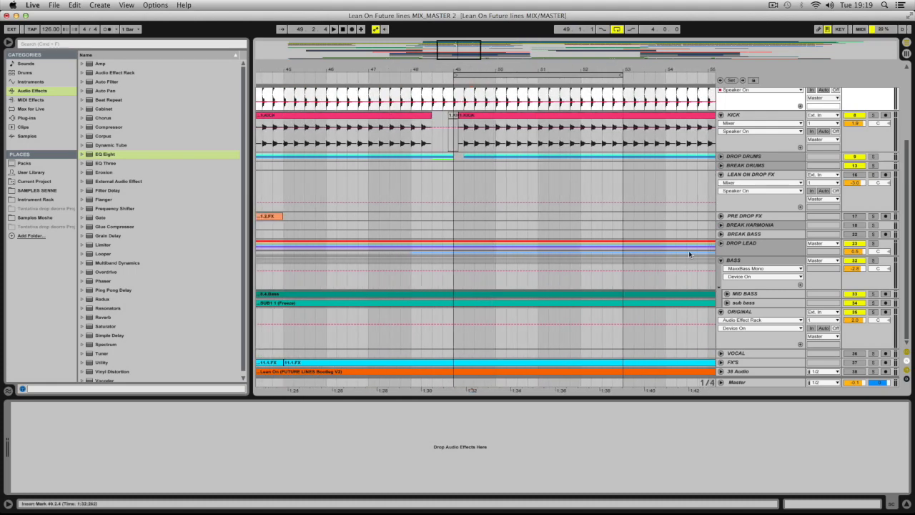
left_click(733, 251)
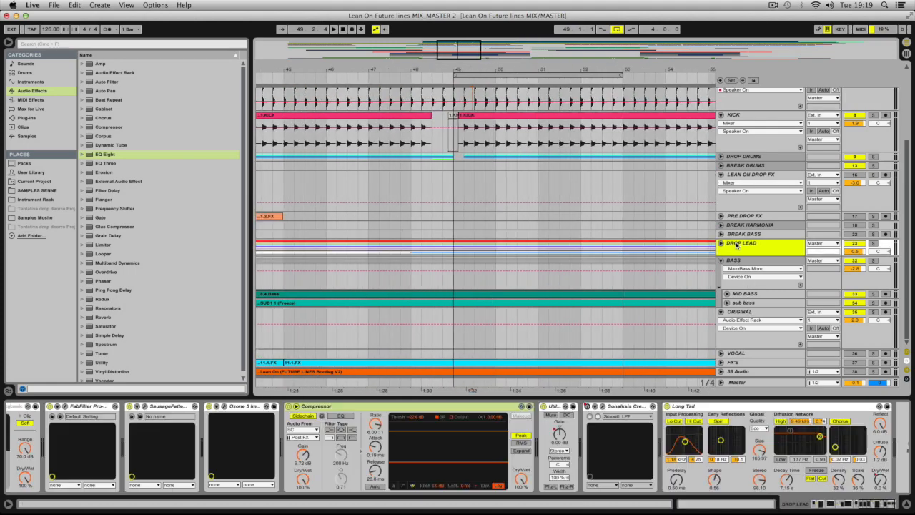
key("space")
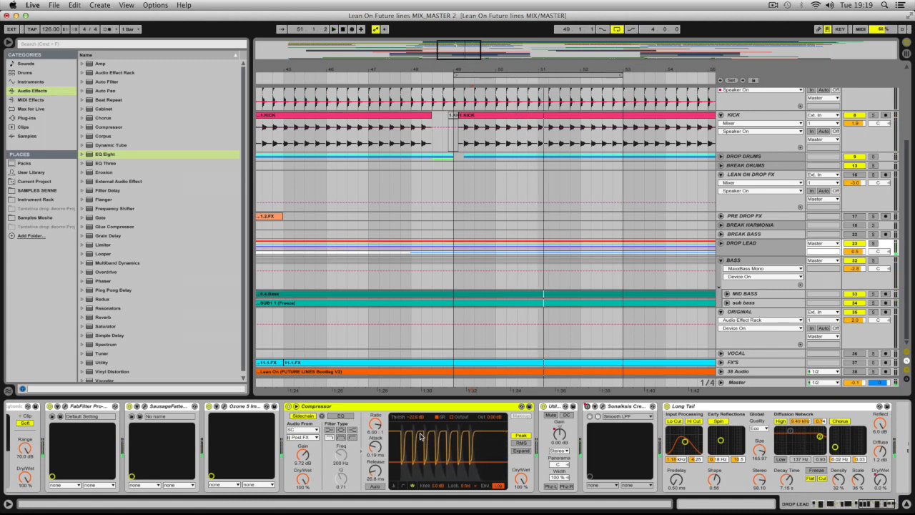
Solo the DROP LEAD group and bypass and reactivate its sidechain Compressor during playback
left_click(872, 244)
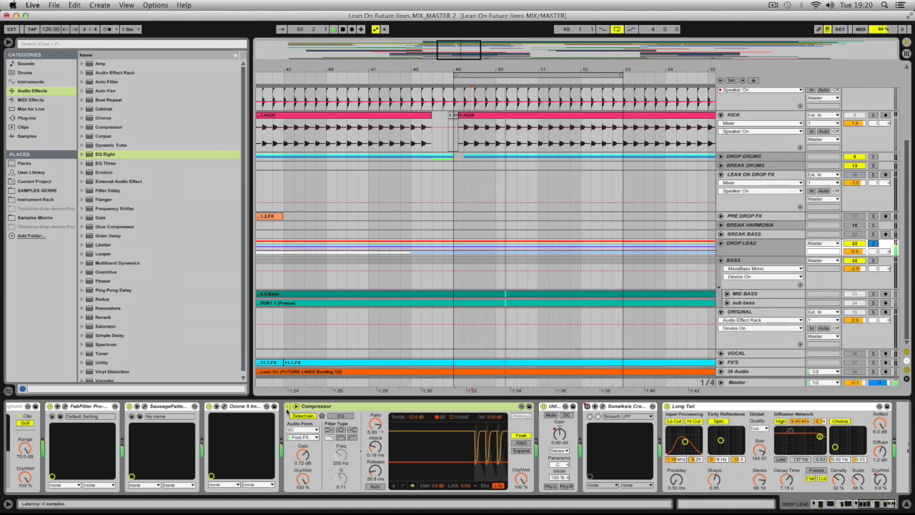
left_click(288, 406)
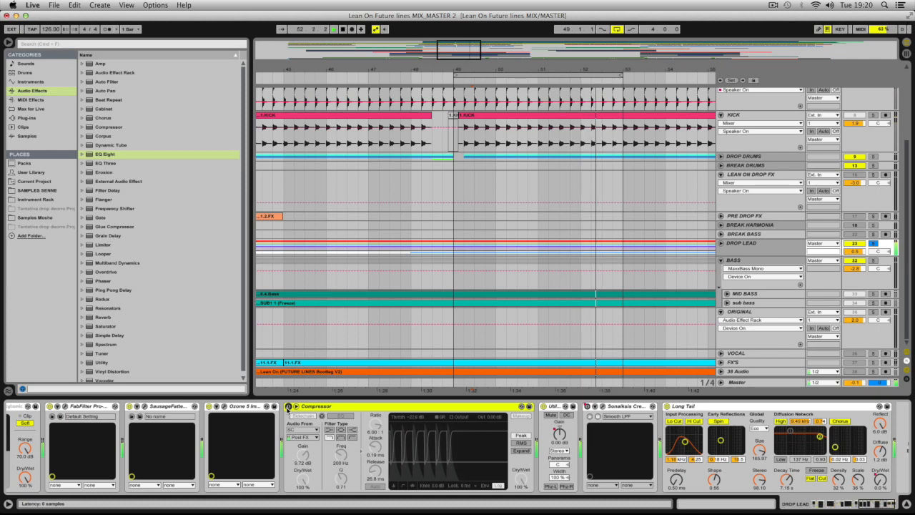
left_click(288, 407)
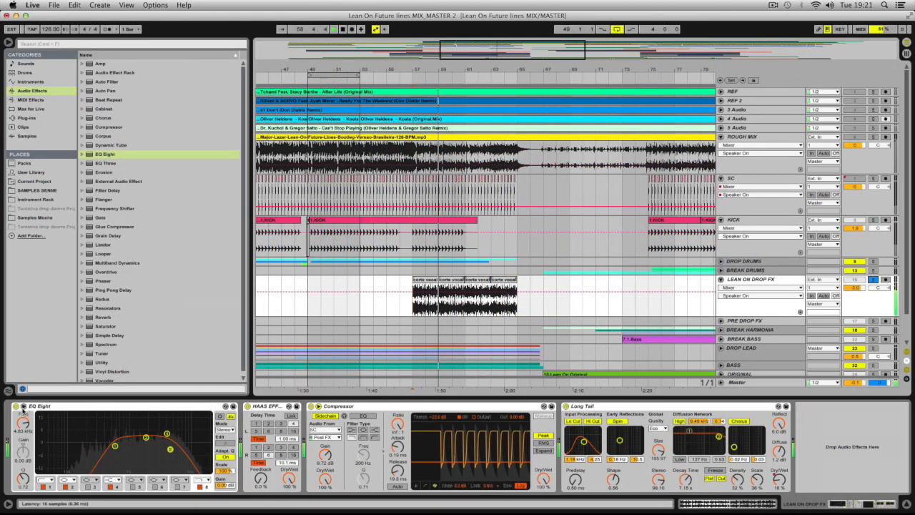
Bypass and reactivate the EQ Eight and the Long Tail reverb on LEAN ON DROP FX while listening
left_click(15, 406)
left_click(15, 405)
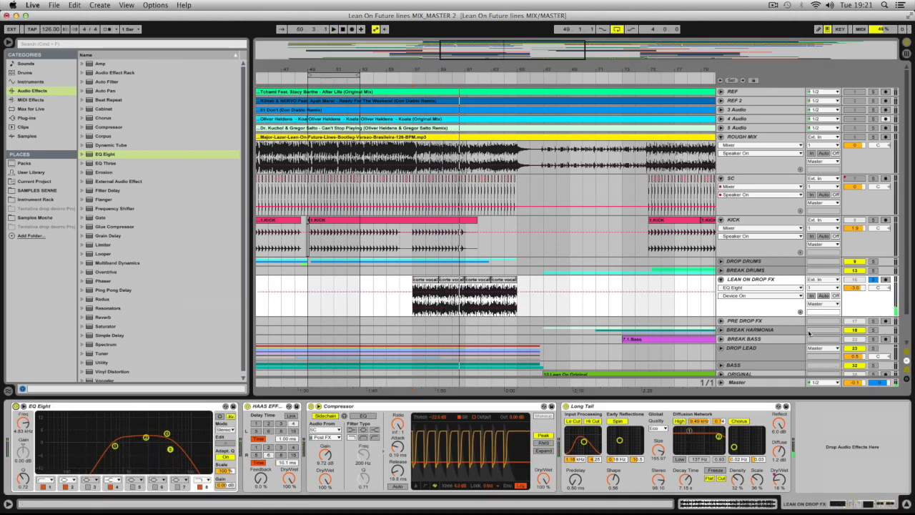
left_click(566, 406)
left_click(565, 406)
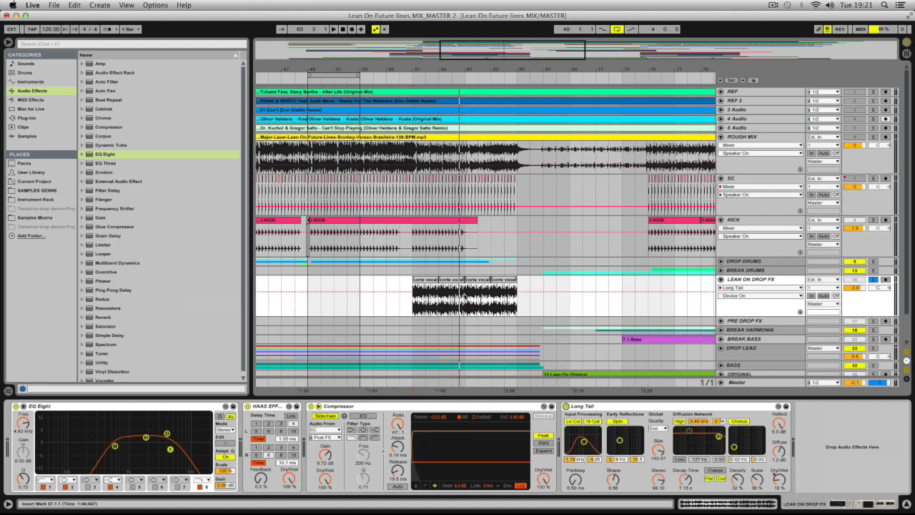
Stop playback and select the vocal clips on LEAN ON DROP FX from bar 57 to bar 65
key("space")
left_click(751, 280)
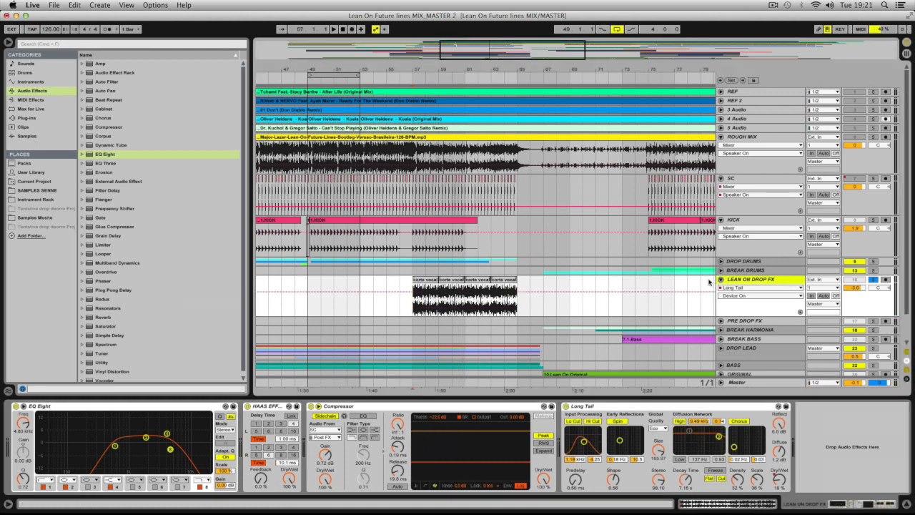
left_click_drag(413, 310, 515, 311)
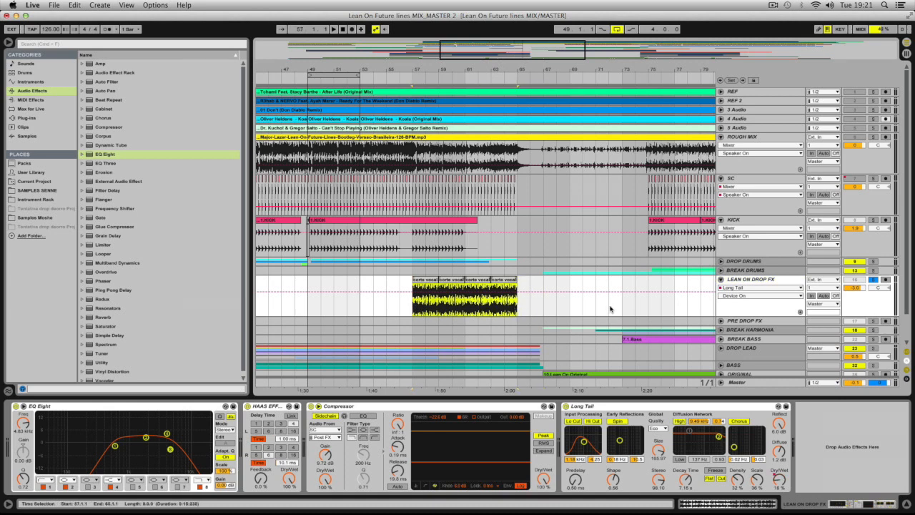
Reselect the vocal clips on LEAN ON DROP FX and take the track out of solo
left_click(490, 315)
left_click_drag(413, 311, 520, 312)
left_click(762, 294)
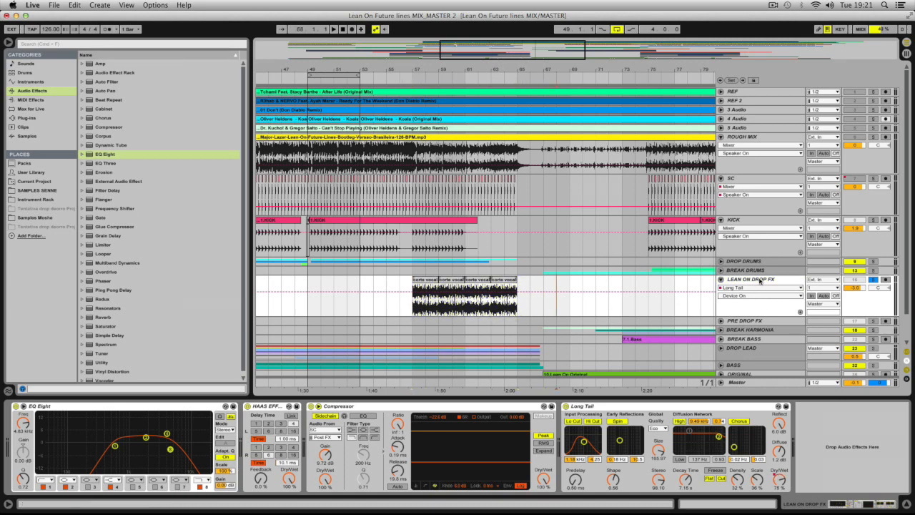
left_click(872, 281)
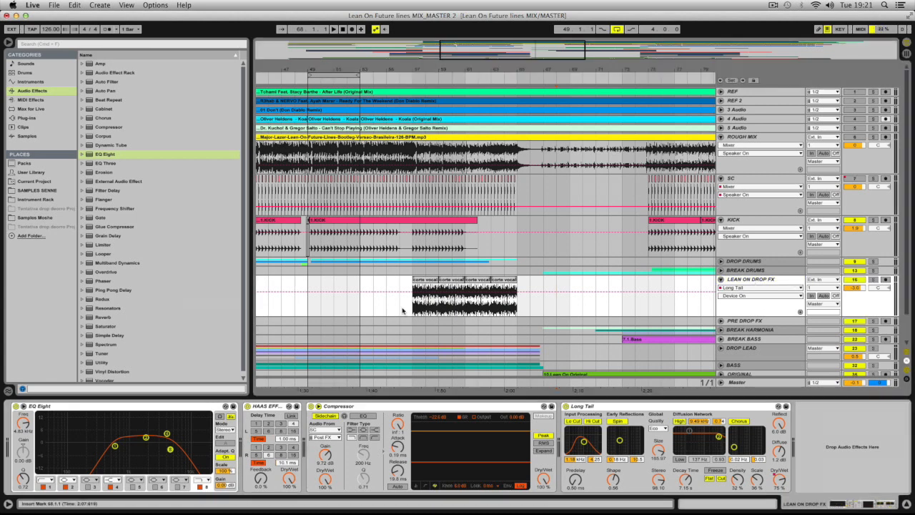
Set the loop to bars 57–65 around the LEAN ON DROP FX vocal clips and fit that range in view
left_click_drag(402, 310, 516, 311)
key("super+l")
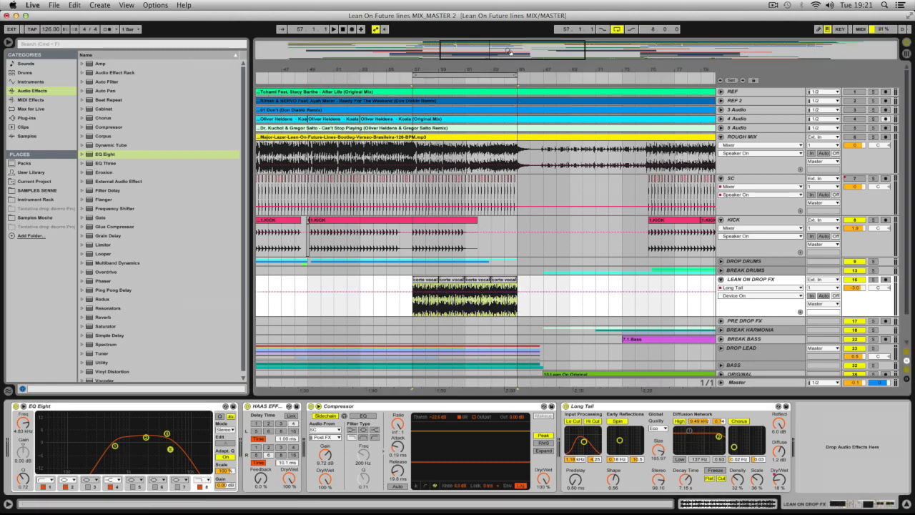
key("z")
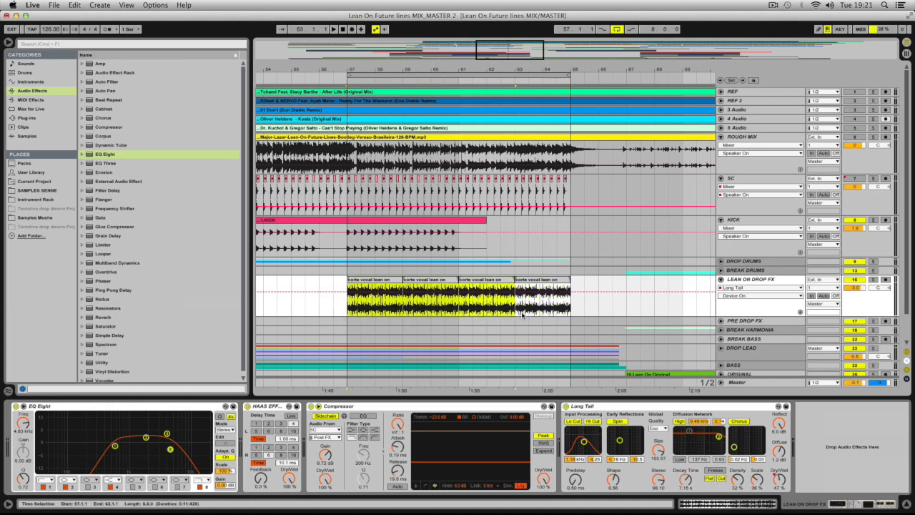
left_click(564, 312)
left_click_drag(569, 314, 359, 312)
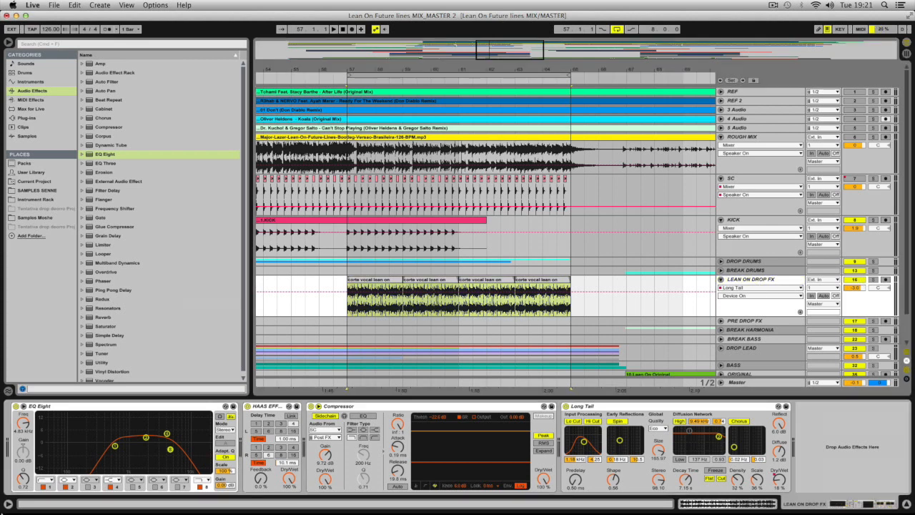
Examine the EQ Eight, HAAS EFFECT and sidechain Compressor in the LEAN ON DROP FX device chain
left_click(40, 406)
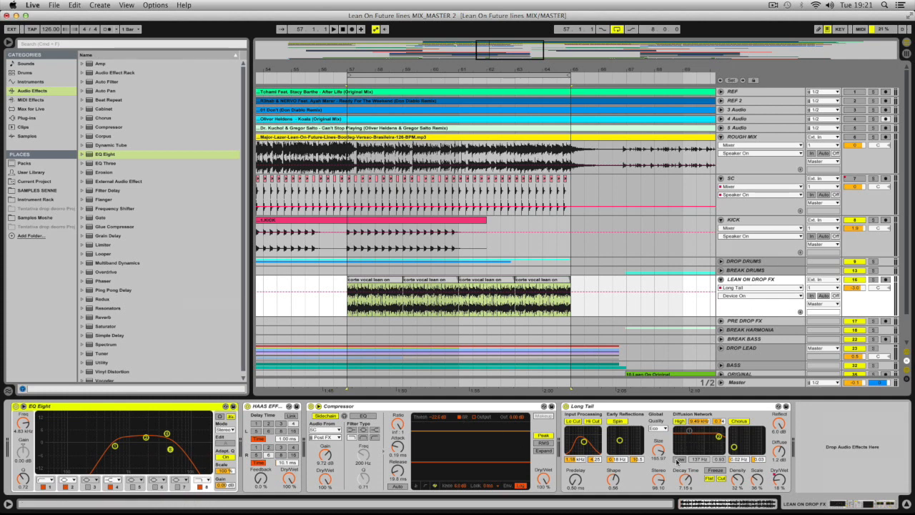
left_click(341, 414)
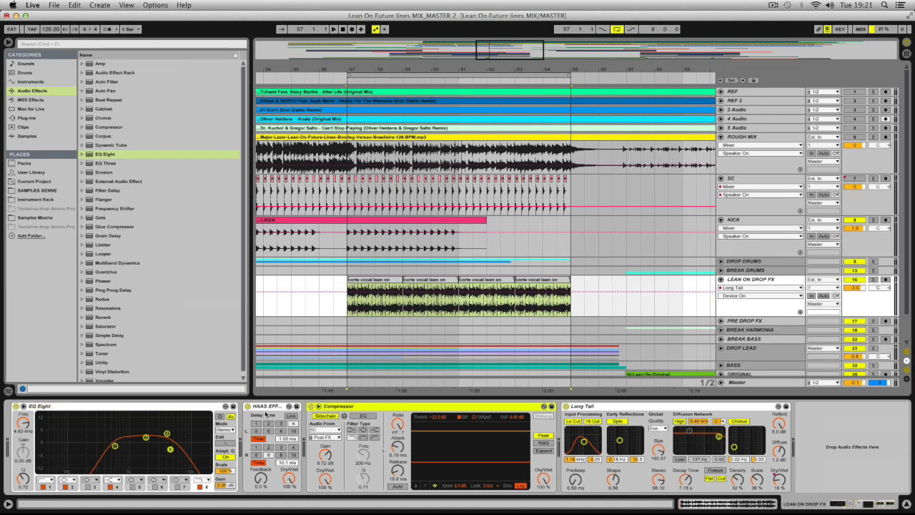
left_click(266, 413)
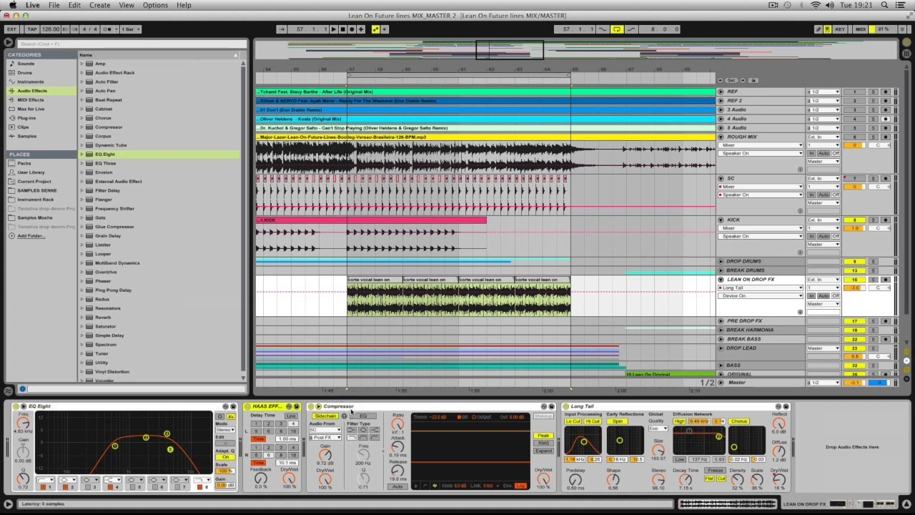
left_click(351, 411)
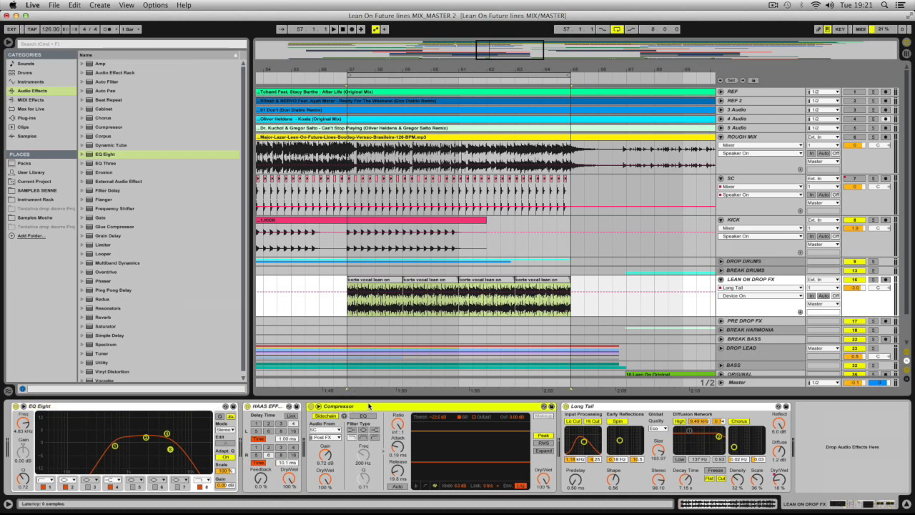
left_click(748, 280)
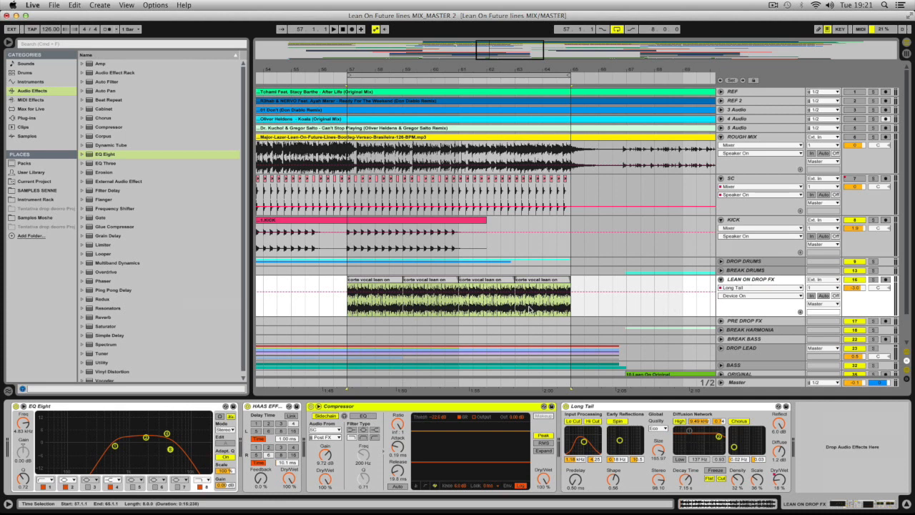
Play LEAN ON DROP FX from bar 57 soloed and in the full mix, bypassing and reactivating its HAAS EFFECT
left_click(872, 281)
left_click(348, 315)
key("space")
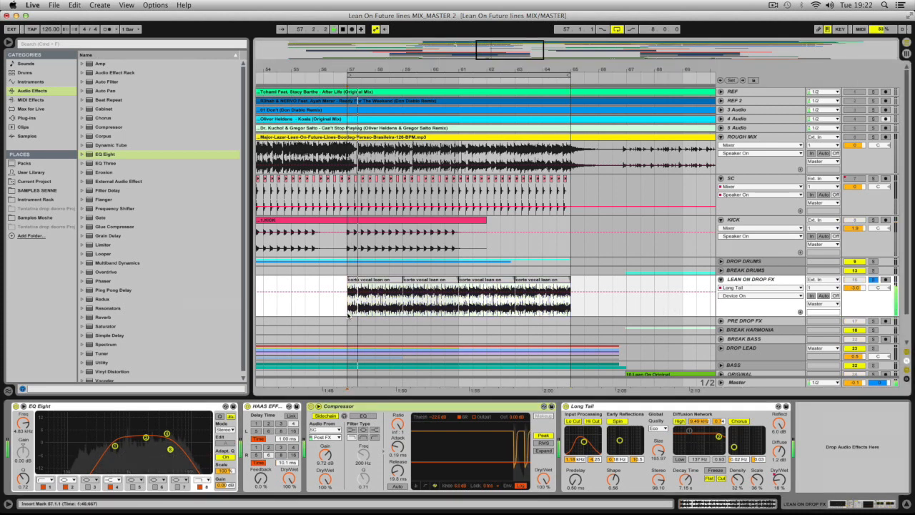
left_click(872, 280)
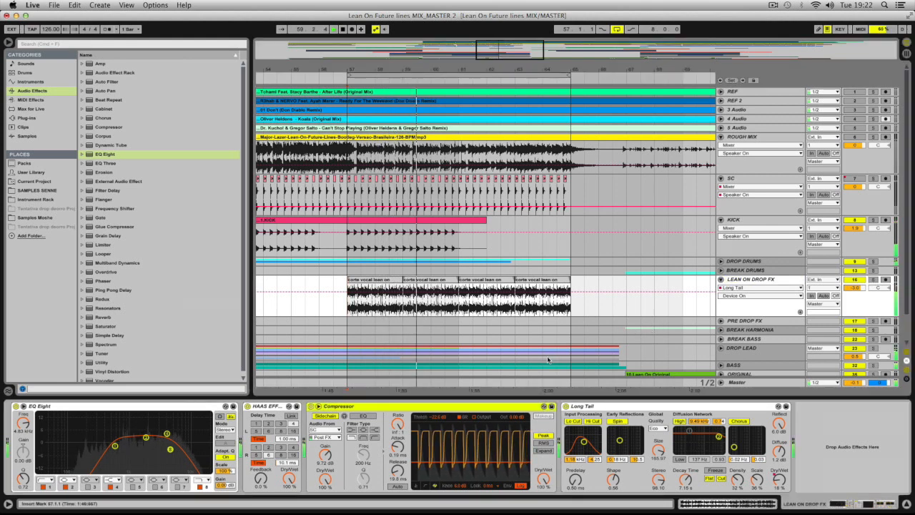
left_click(246, 406)
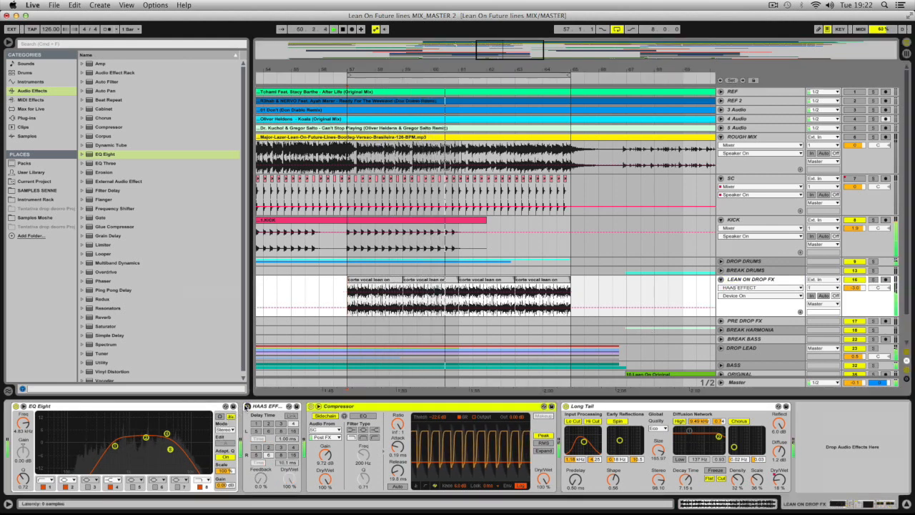
left_click(247, 406)
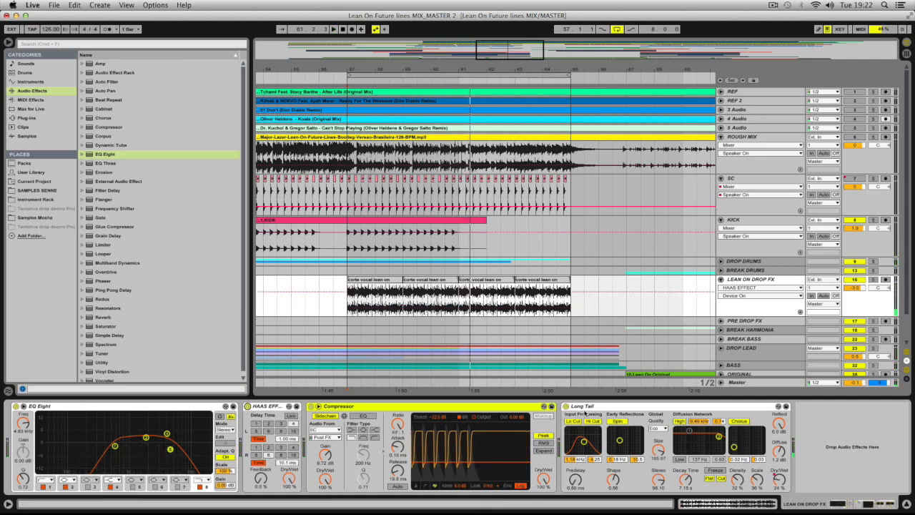
With playback stopped, review the Long Tail reverb, HAAS EFFECT and Compressor on LEAN ON DROP FX
left_click(585, 414)
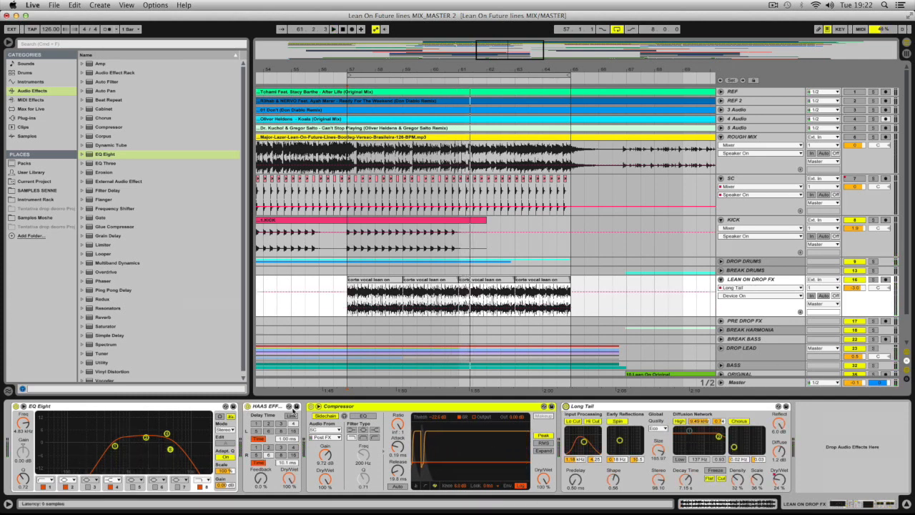
left_click(261, 408)
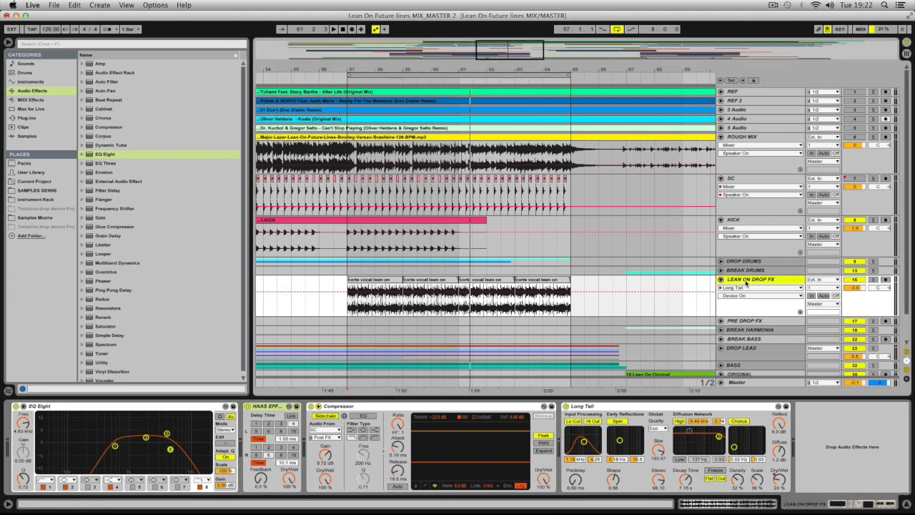
left_click(344, 415)
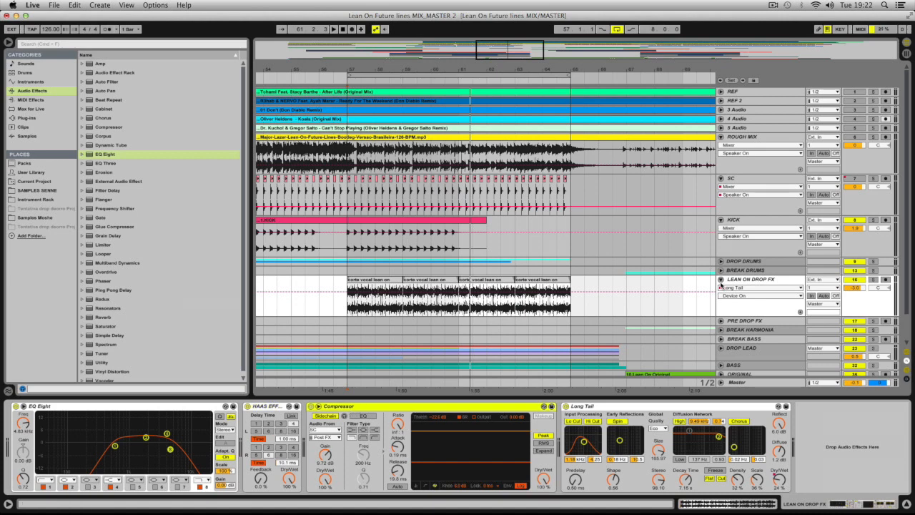
Fold the LEAN ON DROP FX, KICK, SC and ROUGH MIX tracks and show the whole arrangement
left_click(720, 279)
left_click(721, 219)
left_click(721, 179)
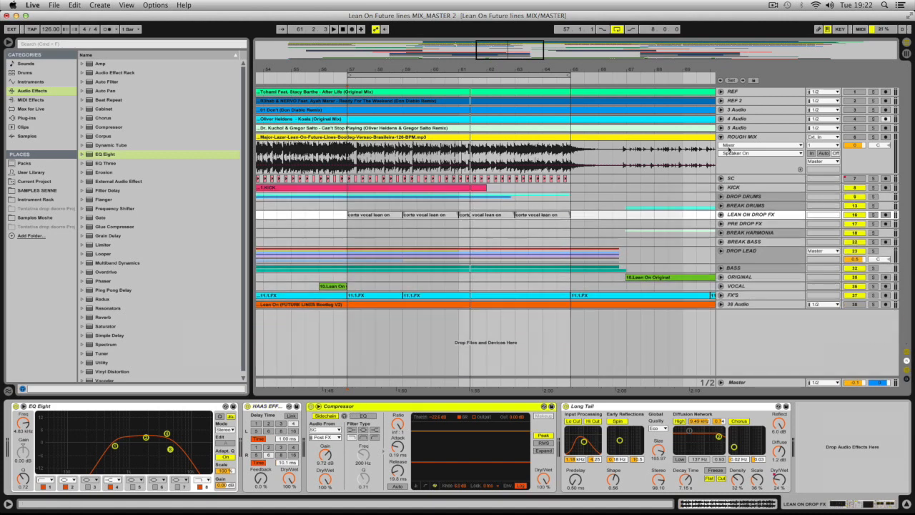
left_click(721, 137)
double_click(509, 49)
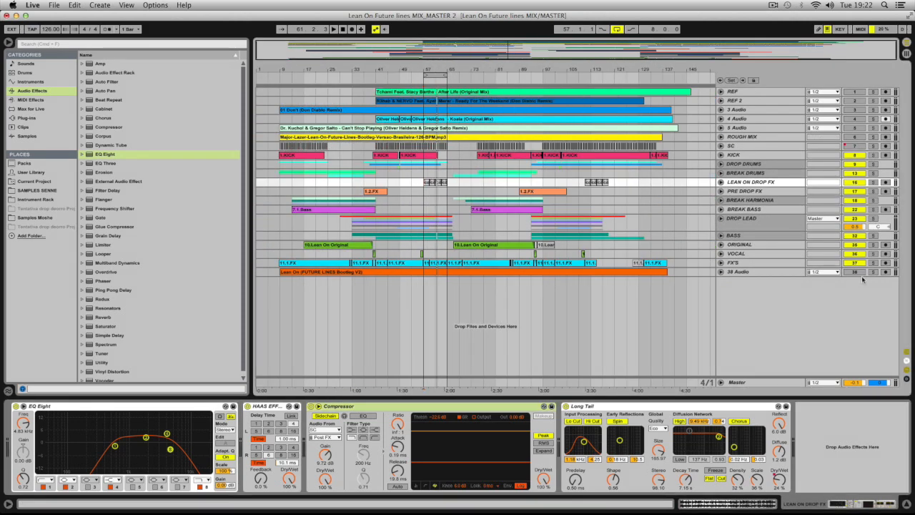
Audition the loop in the full mix while bypassing and reactivating the HAAS EFFECT on LEAN ON DROP FX
key("space")
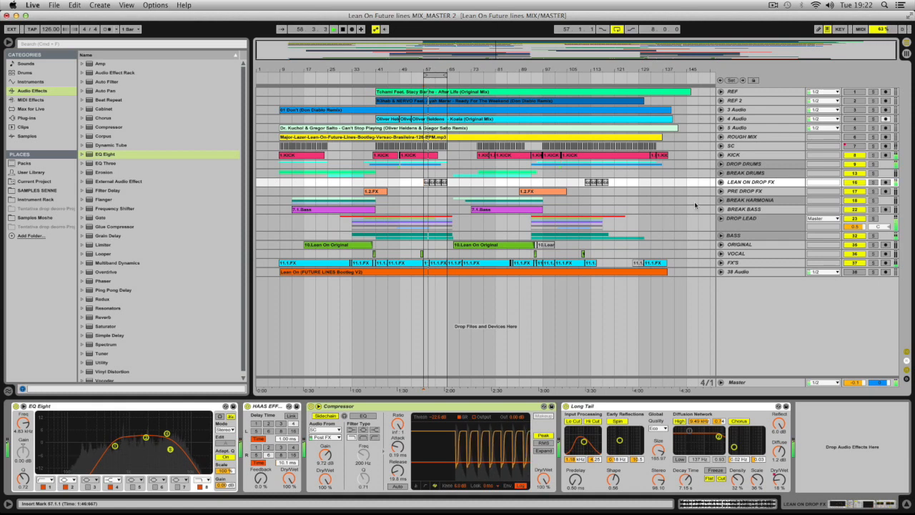
left_click(740, 182)
left_click(246, 406)
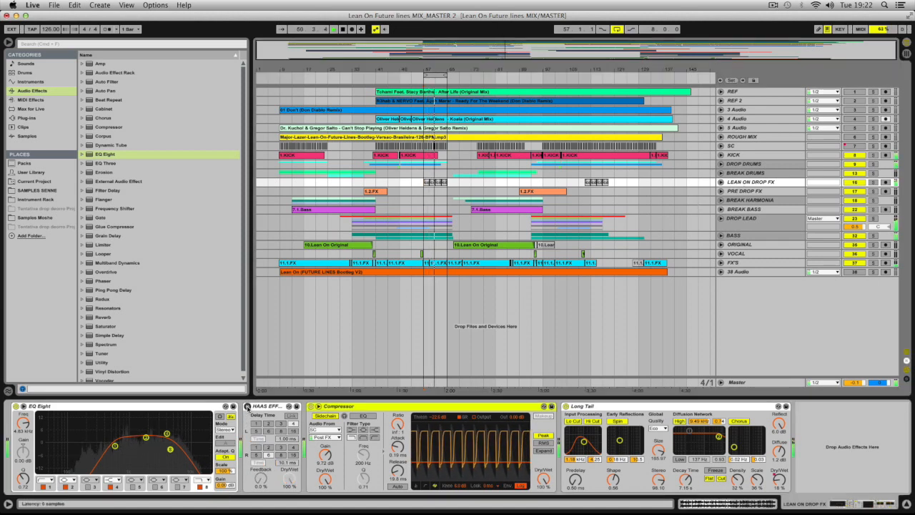
left_click(247, 406)
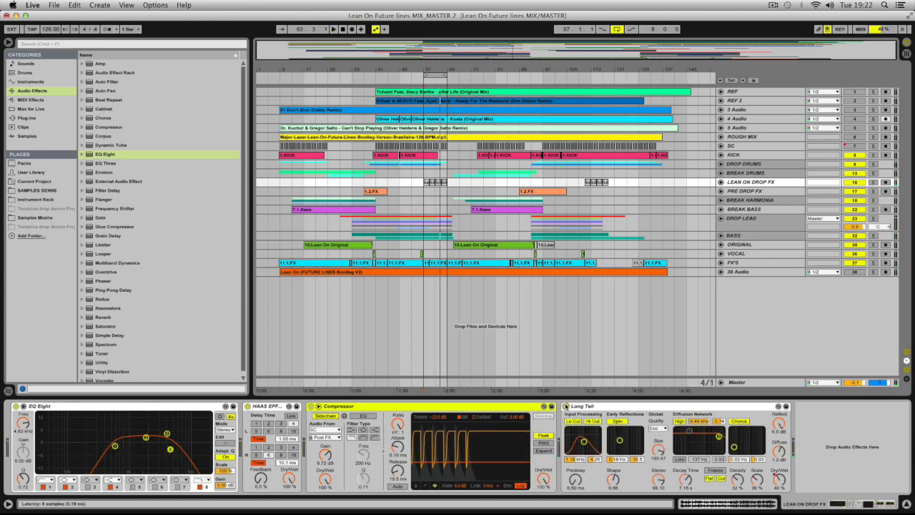
Open the Master track's device chain and unfold its automation lane
left_click(756, 383)
left_click(720, 382)
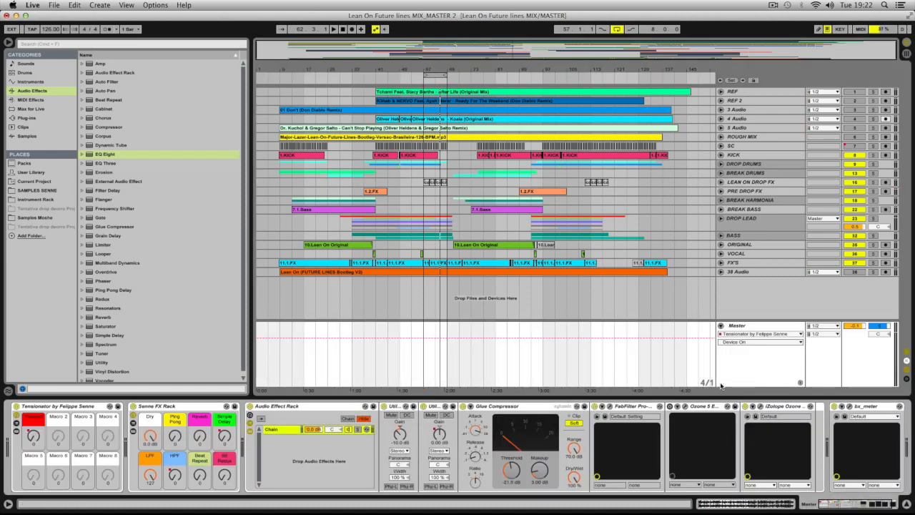
Review the device chains of the 38 Audio, FX'S, VOCAL and ORIGINAL tracks
left_click(749, 274)
left_click(749, 263)
left_click(748, 253)
left_click(747, 244)
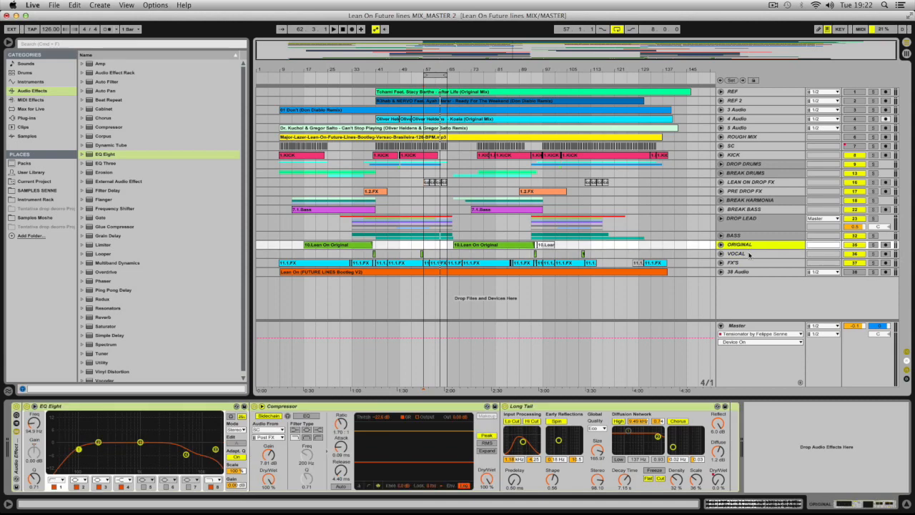
left_click(748, 253)
left_click(749, 263)
left_click(749, 272)
left_click(748, 263)
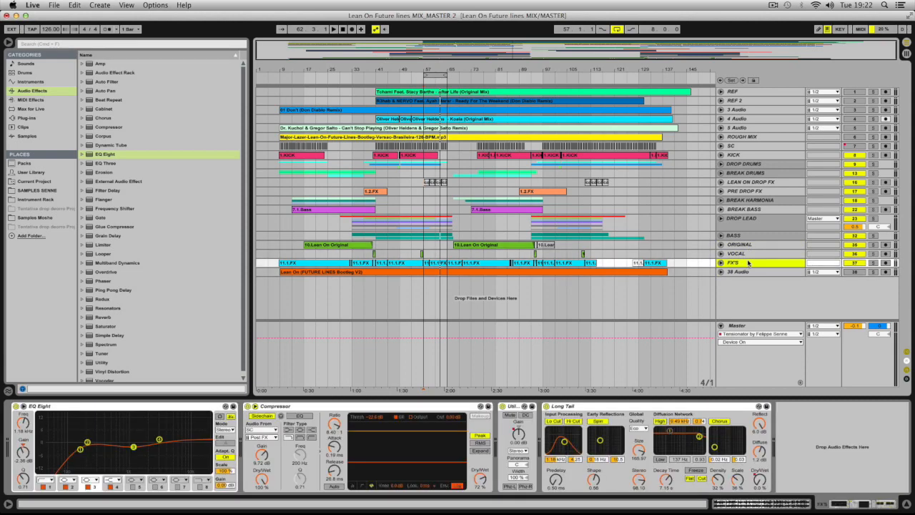
left_click(748, 254)
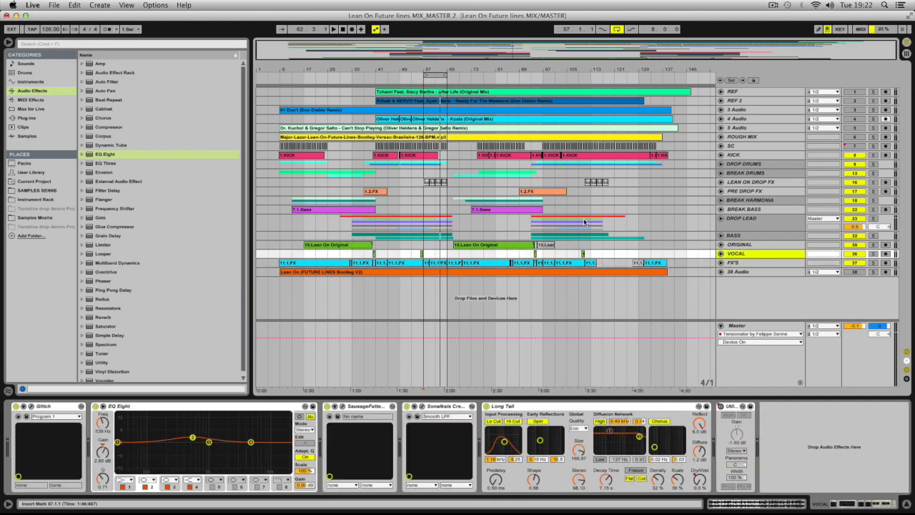
Return to the Master track's device chain and make its automation lane taller
left_click_drag(463, 55, 466, 128)
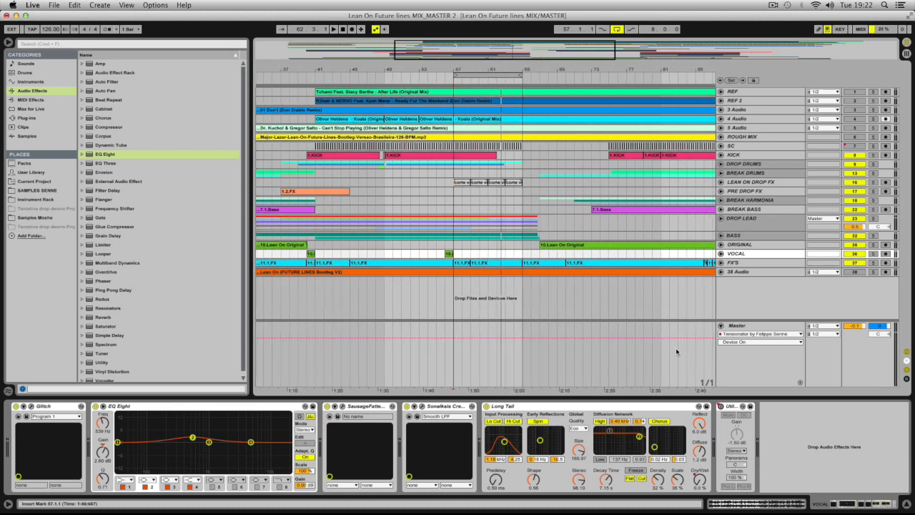
left_click(737, 326)
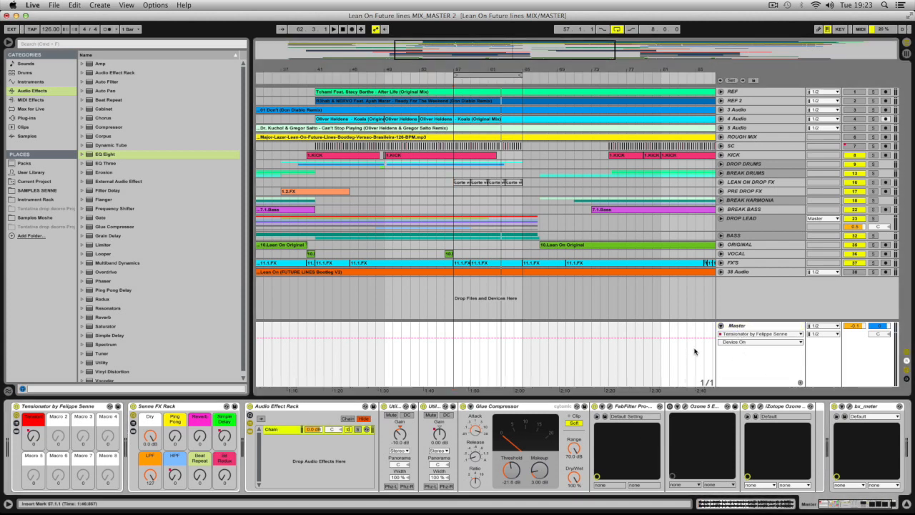
left_click(739, 356)
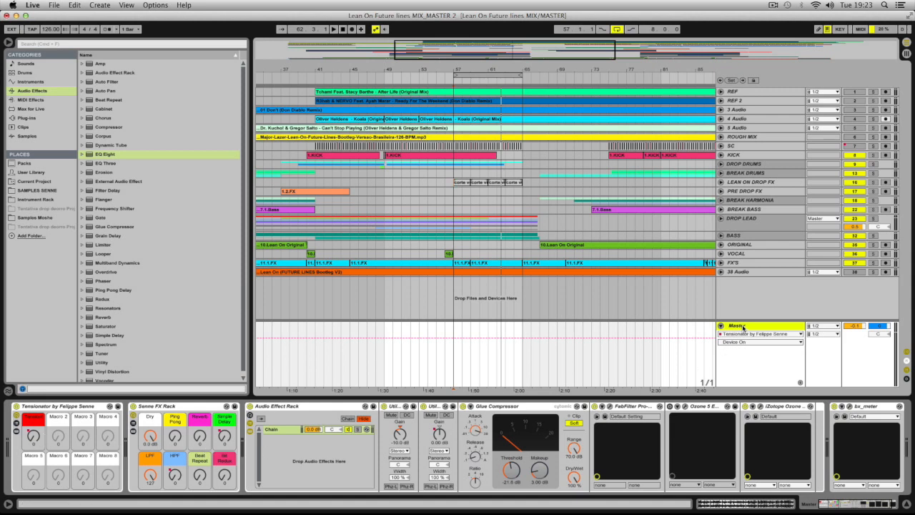
mouse_move(742, 321)
left_mouse_down()
mouse_move(742, 289)
mouse_move(742, 305)
left_mouse_up()
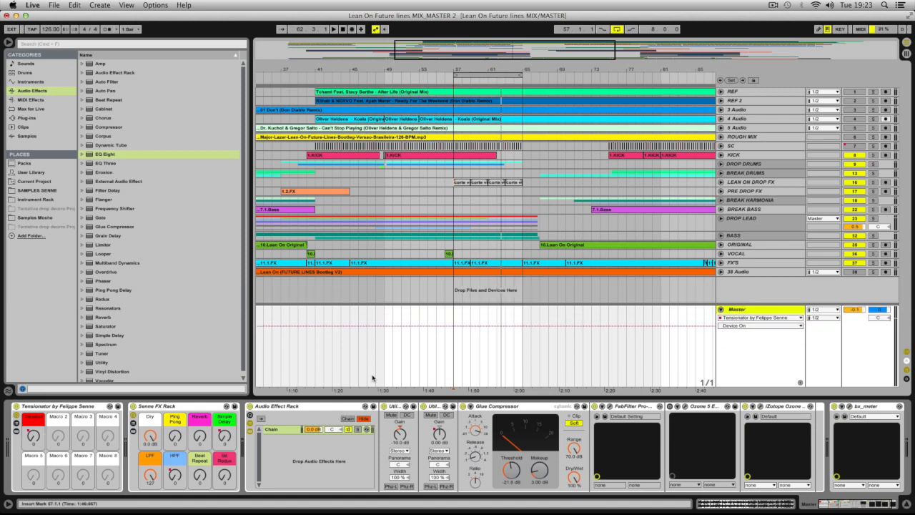
double_click(756, 312)
Show the Tensionator rack's Tension automation on the Master and select its peak from bar 37 to bar 41
left_click(740, 326)
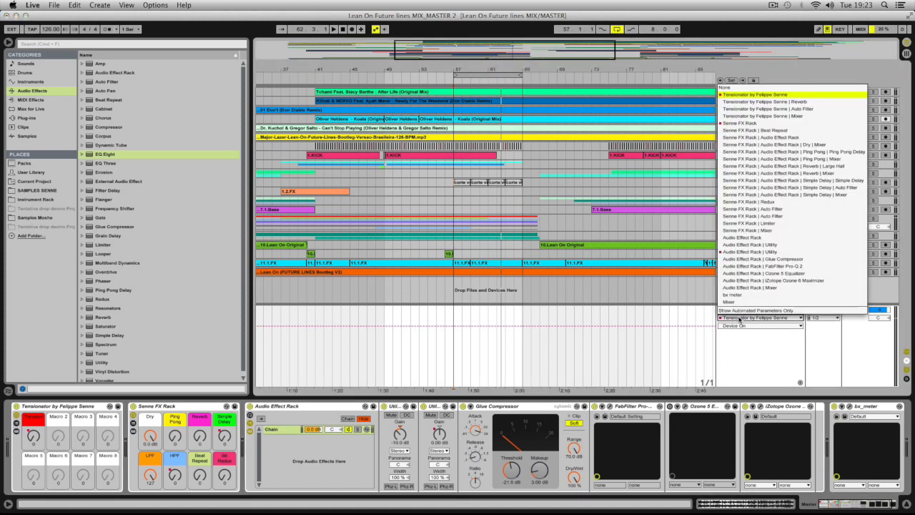
left_click(770, 333)
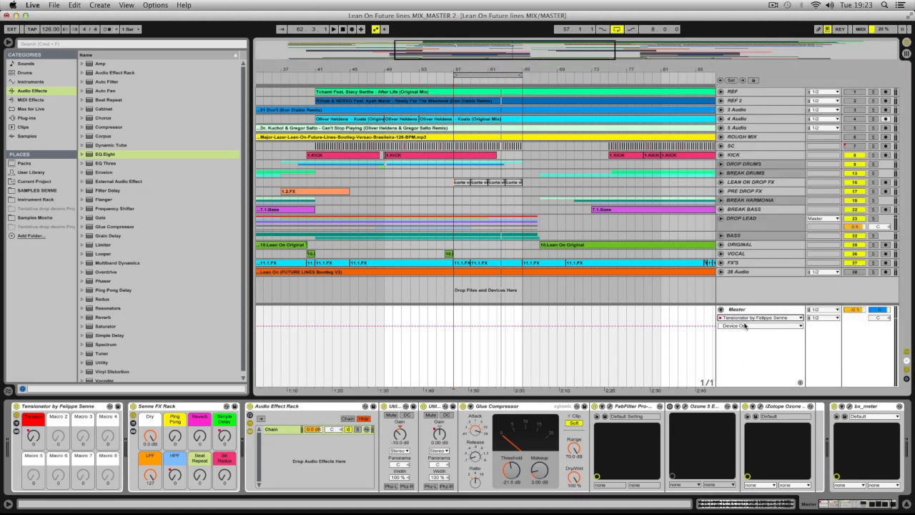
left_click(744, 325)
left_click(747, 347)
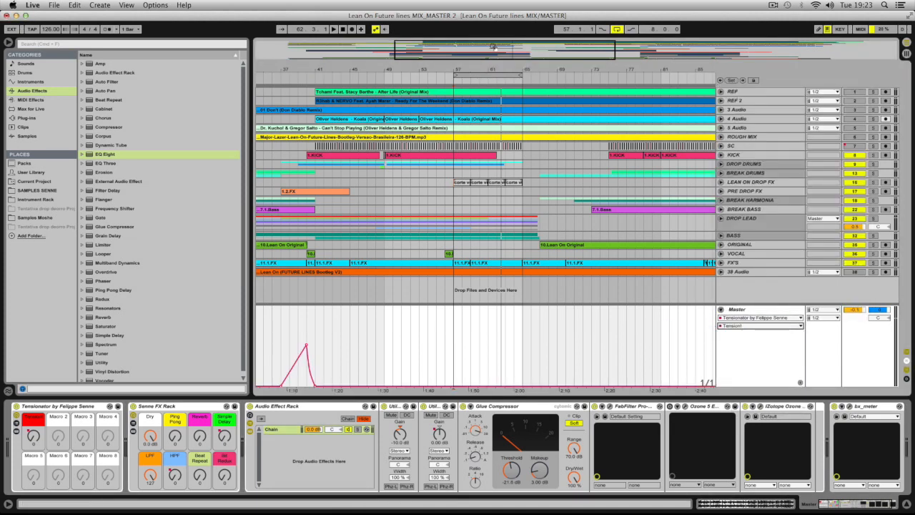
left_click_drag(493, 48, 486, 226)
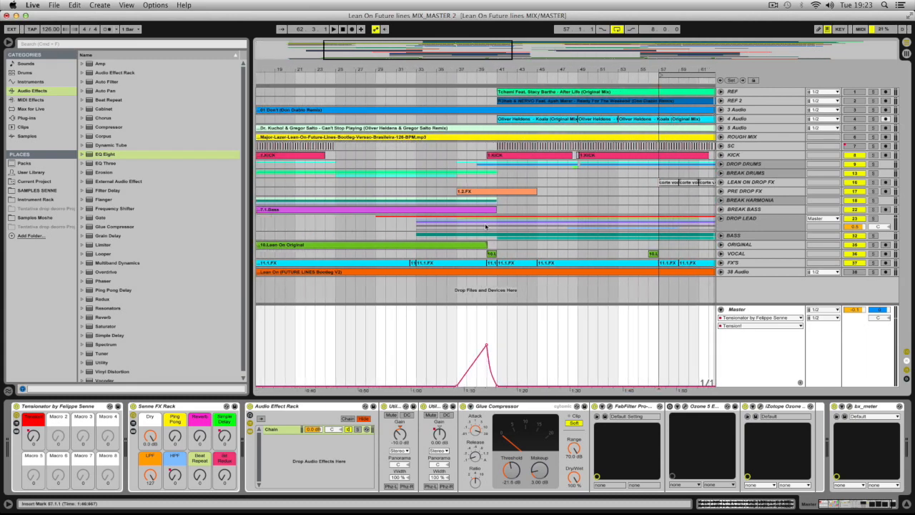
left_click(459, 350)
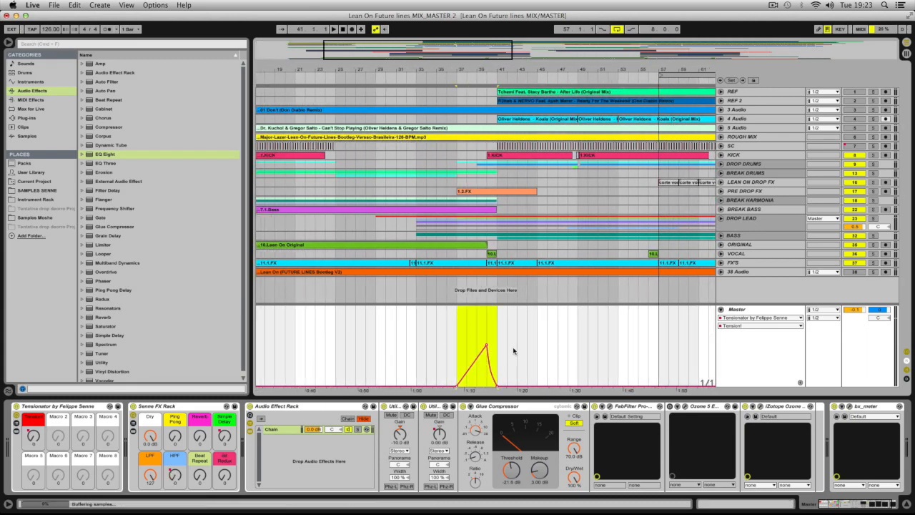
Audition the Master's Tension automation from bar 37 and unfold the devices inside the Tensionator rack
left_click(508, 313)
left_click_drag(425, 51, 447, 358)
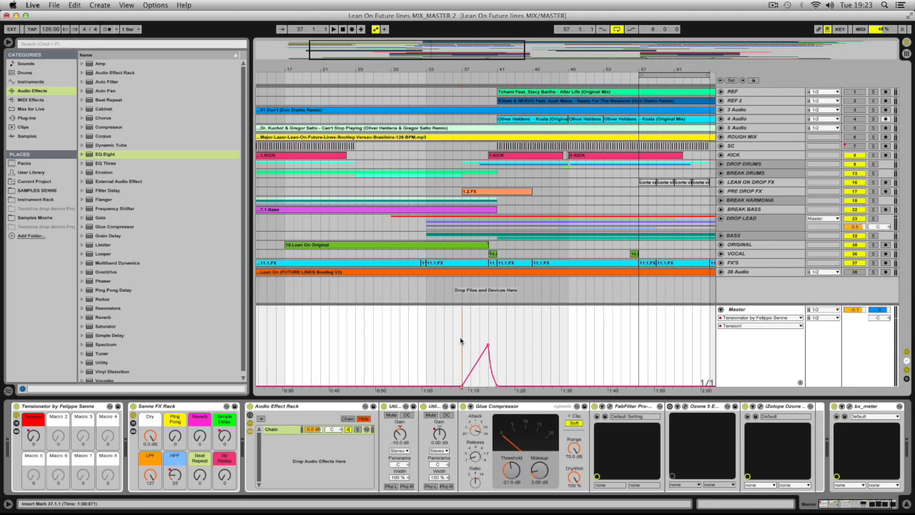
left_click(93, 412)
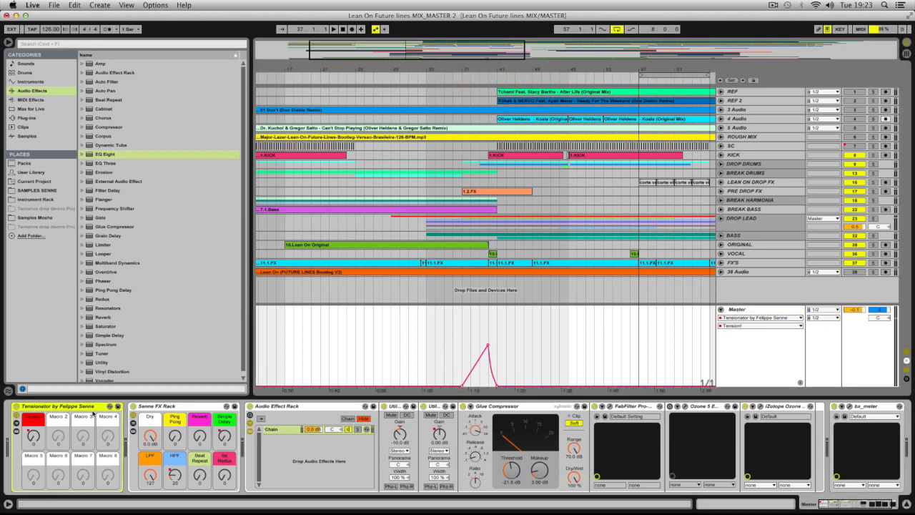
left_click(759, 313)
key("space")
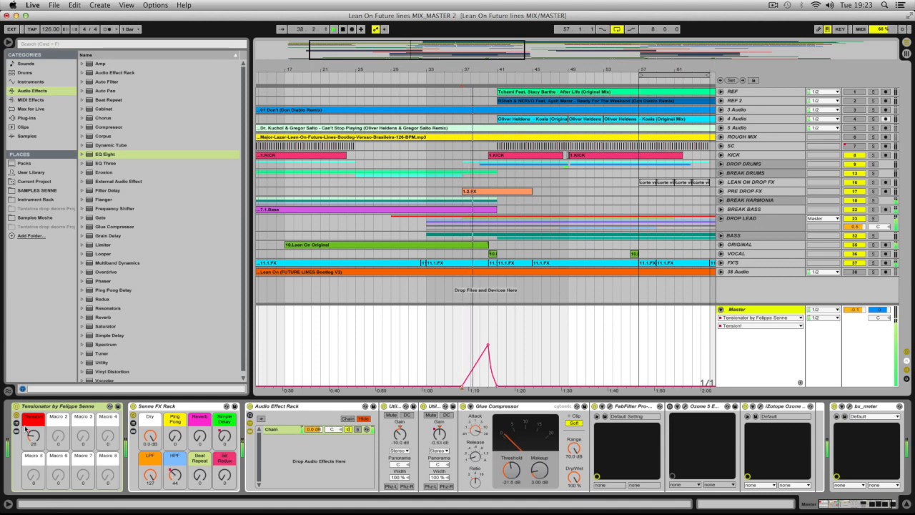
left_click(16, 430)
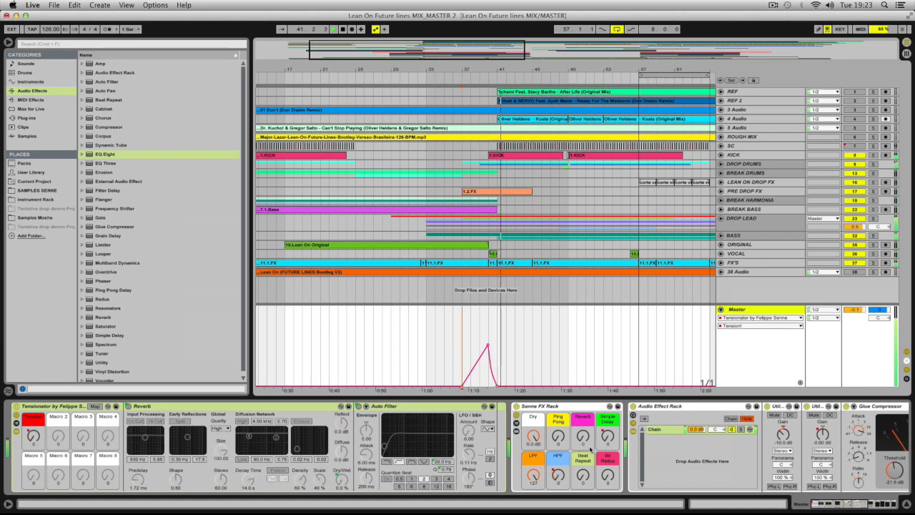
Inspect the Senne FX Rack's HPF and Simple Delay automation on the Master and audition the filter sweep leading into bar 49
left_click(559, 474)
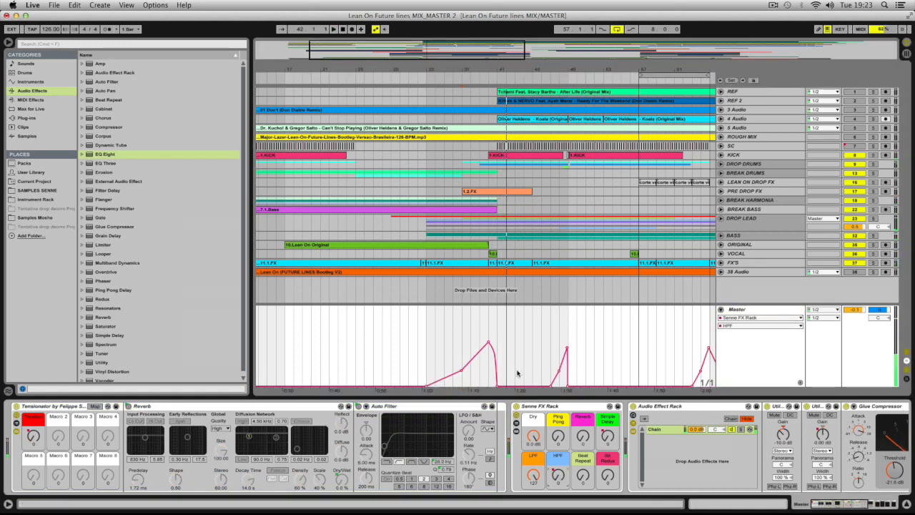
left_click(534, 416)
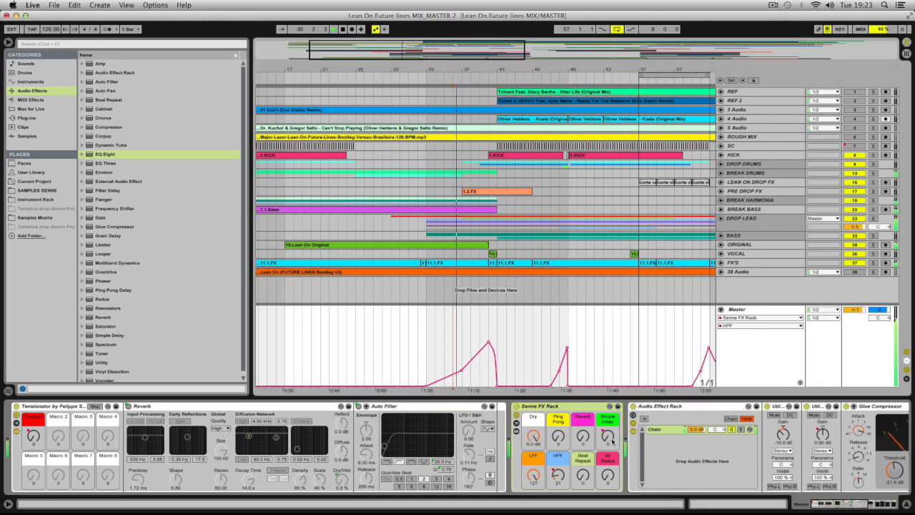
left_click(607, 436)
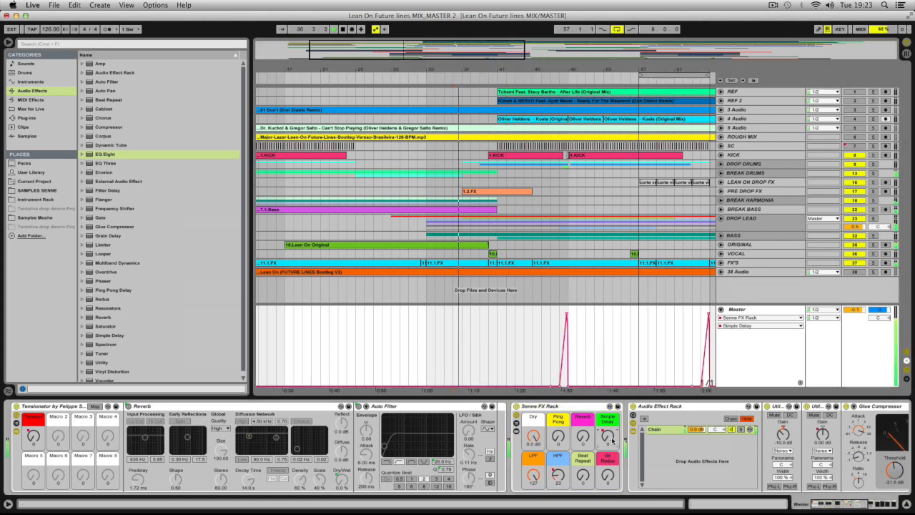
left_click(558, 474)
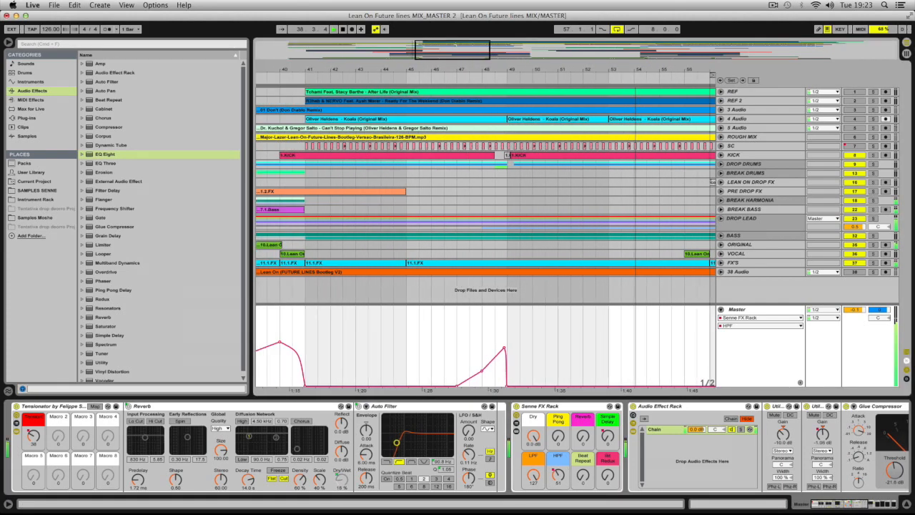
left_click(489, 341)
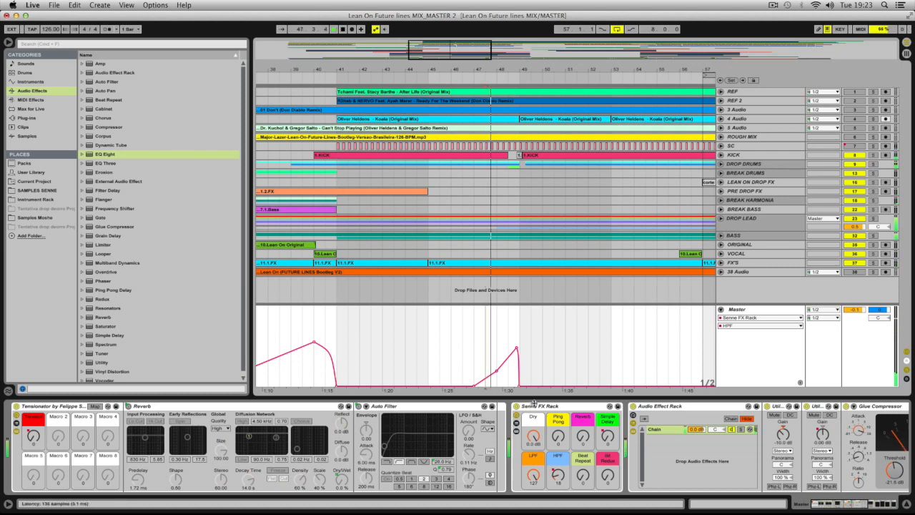
Show the Senne FX Rack's Simple Delay automation up close and play its rise into bar 49 from 47.4.3
left_click(608, 435)
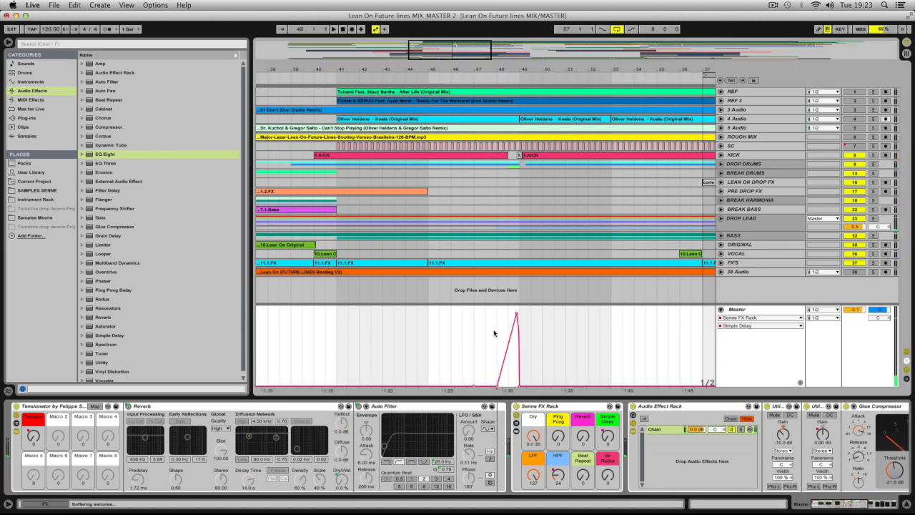
left_click_drag(501, 43, 504, 115)
left_click(452, 338)
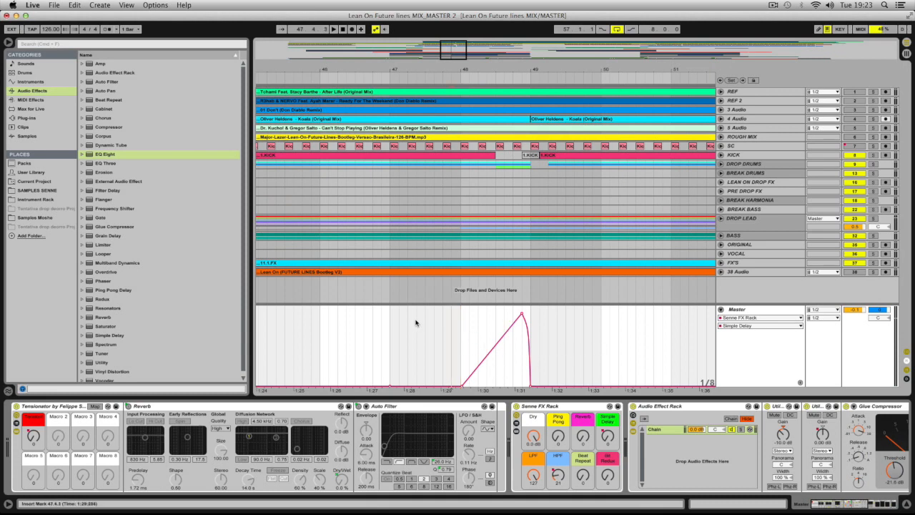
key("space")
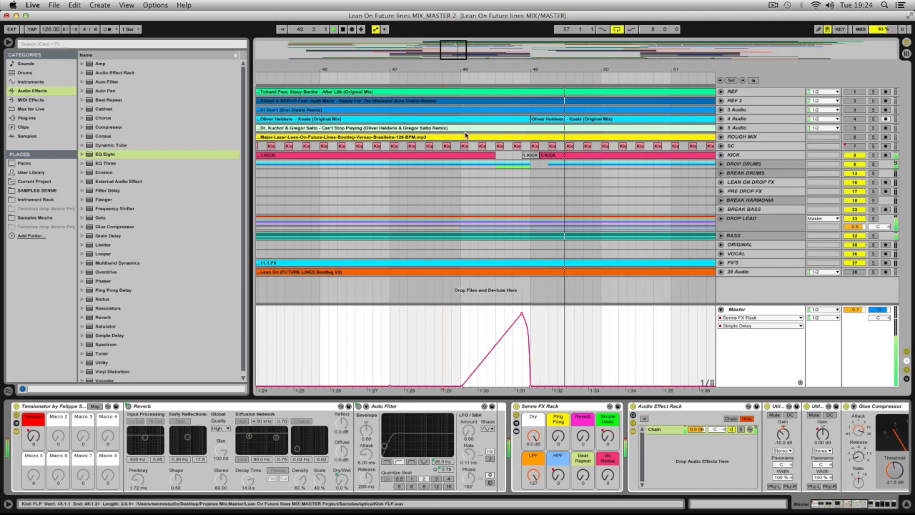
left_click_drag(469, 70, 493, 50)
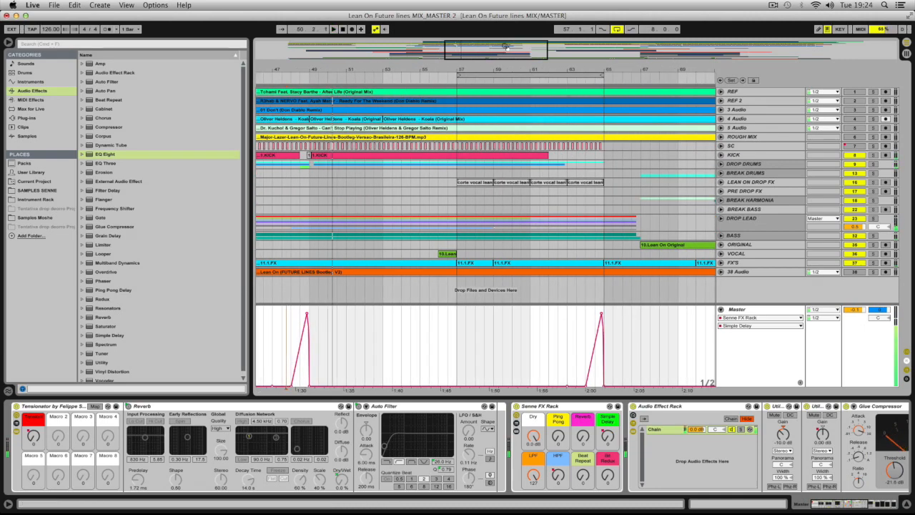
left_click_drag(506, 47, 506, 33)
left_click(552, 407)
double_click(552, 407)
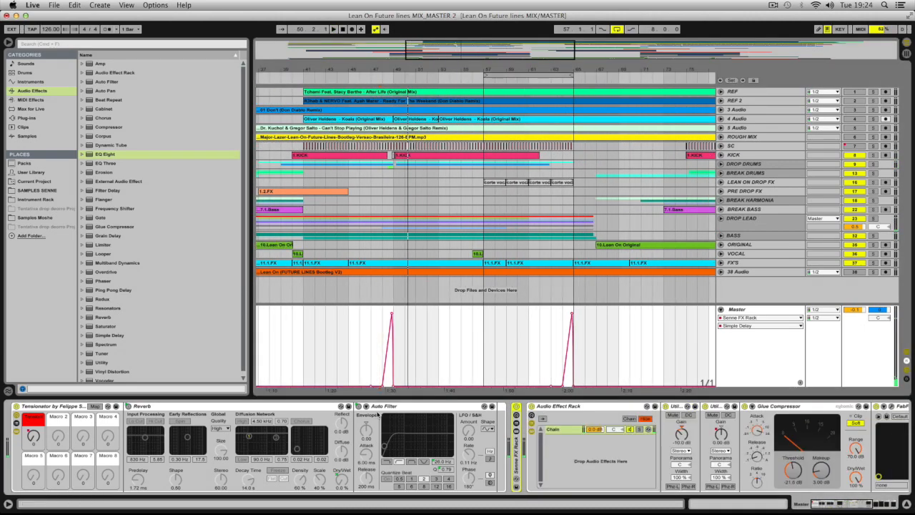
left_click(16, 432)
double_click(71, 408)
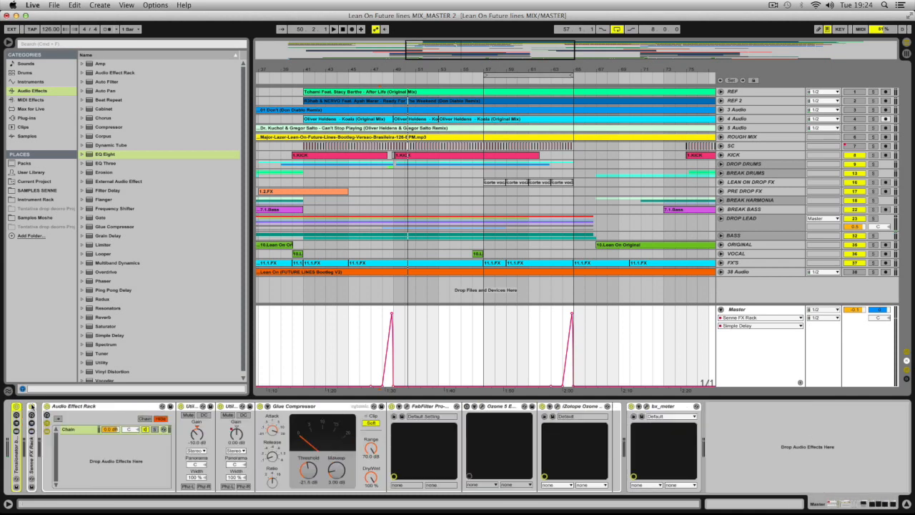
Toggle the Master's first Utility device on and off, and show the second Utility's Gain automation around bar 37
left_click(174, 465)
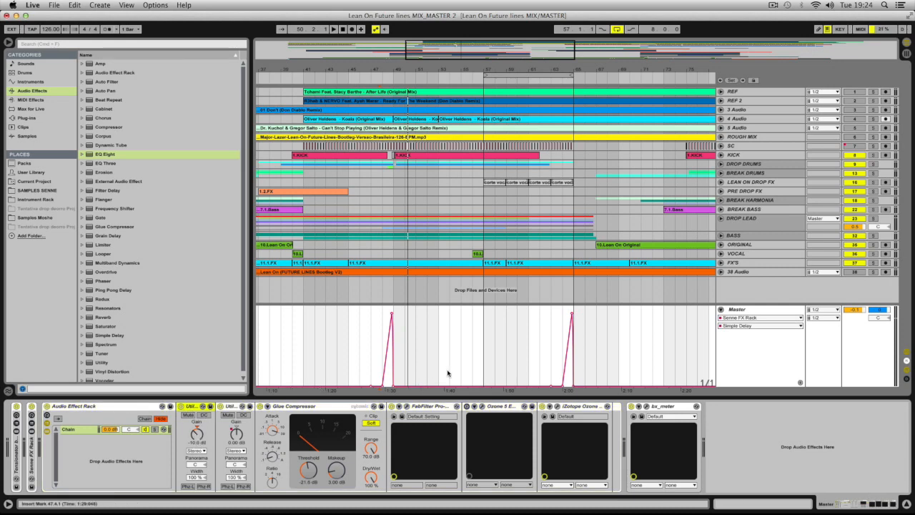
left_click(357, 355)
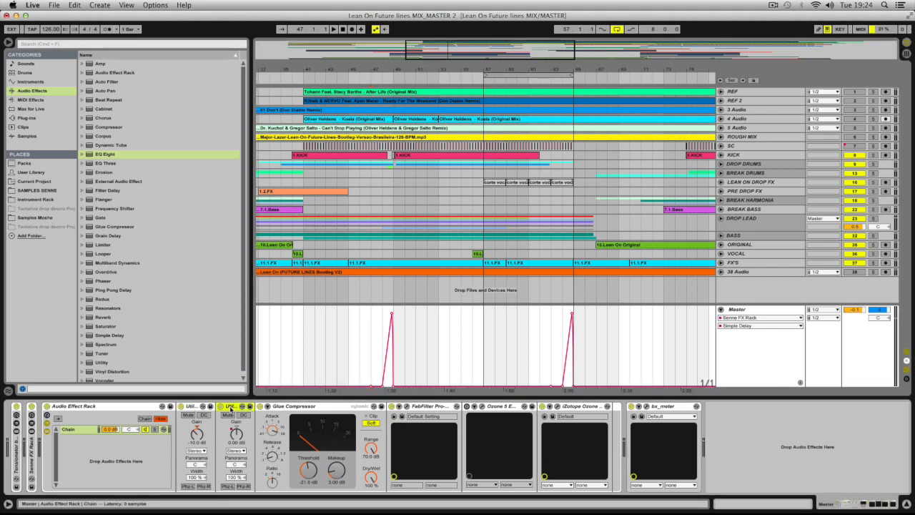
left_click(181, 406)
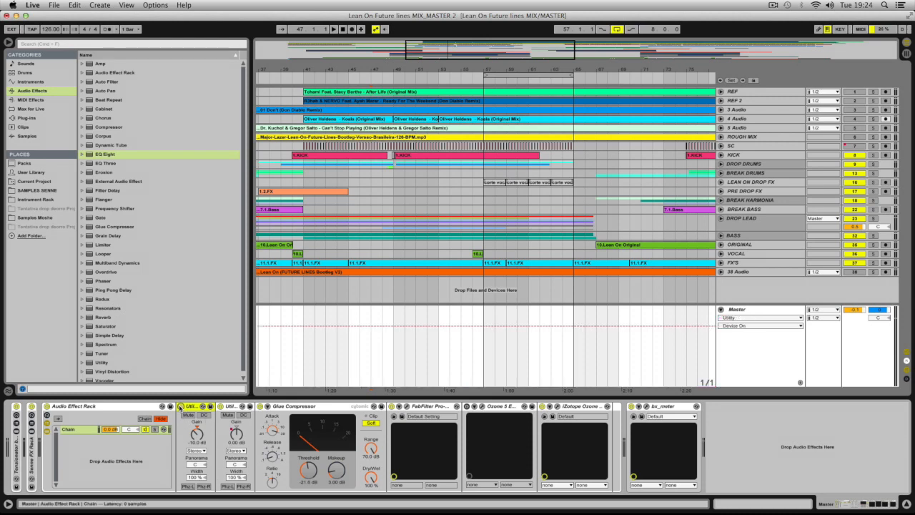
left_click(181, 406)
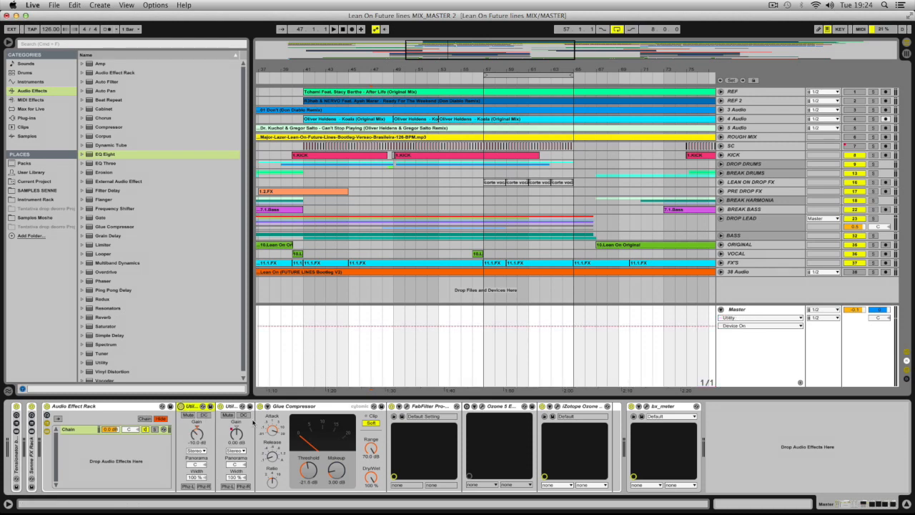
left_click(241, 438)
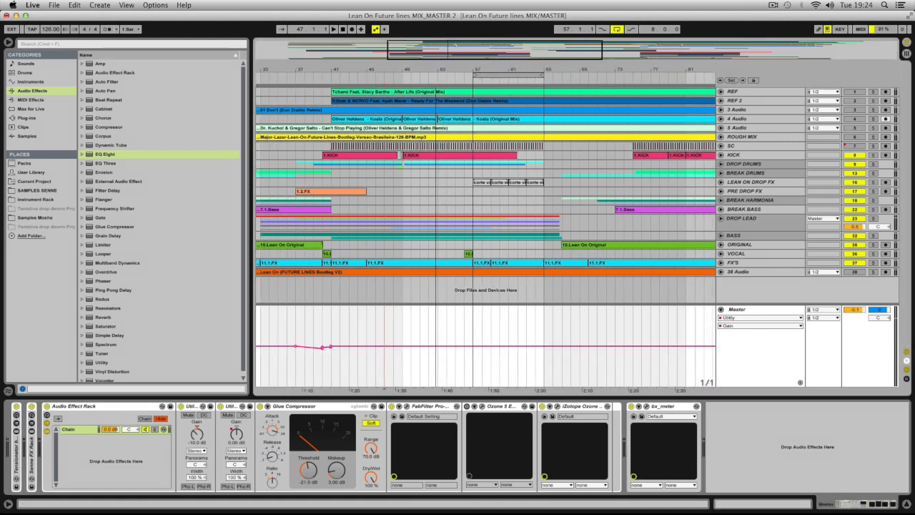
left_click_drag(438, 41, 403, 69)
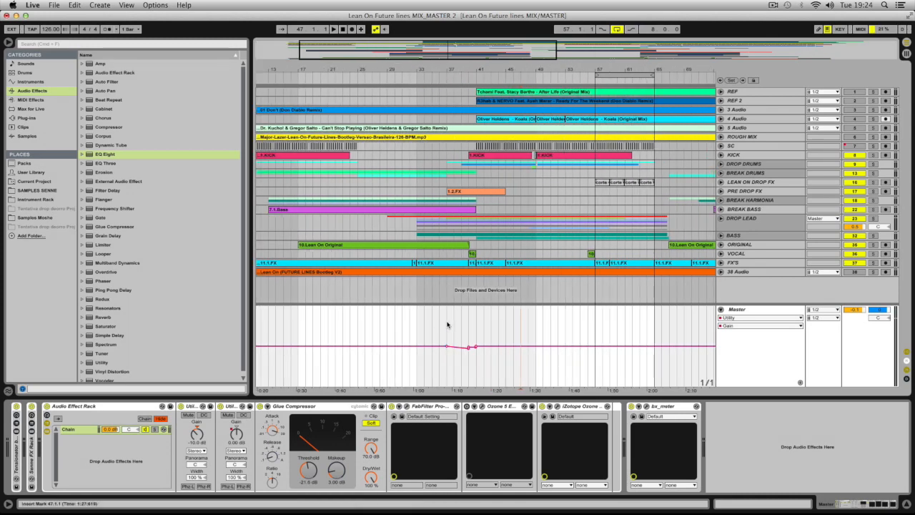
Highlight the Utility Gain dip from bar 37 to bar 41, and the section following bar 41
left_click_drag(448, 321, 477, 333)
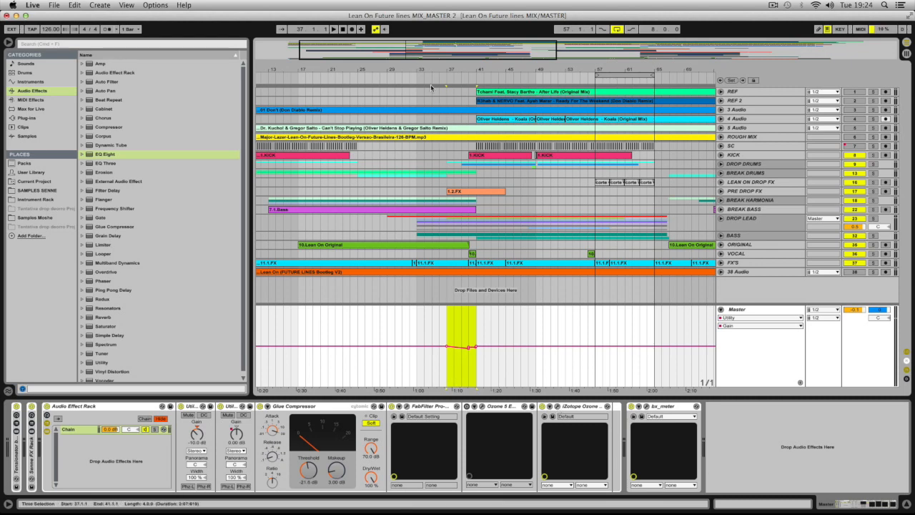
left_click_drag(474, 70, 474, 129)
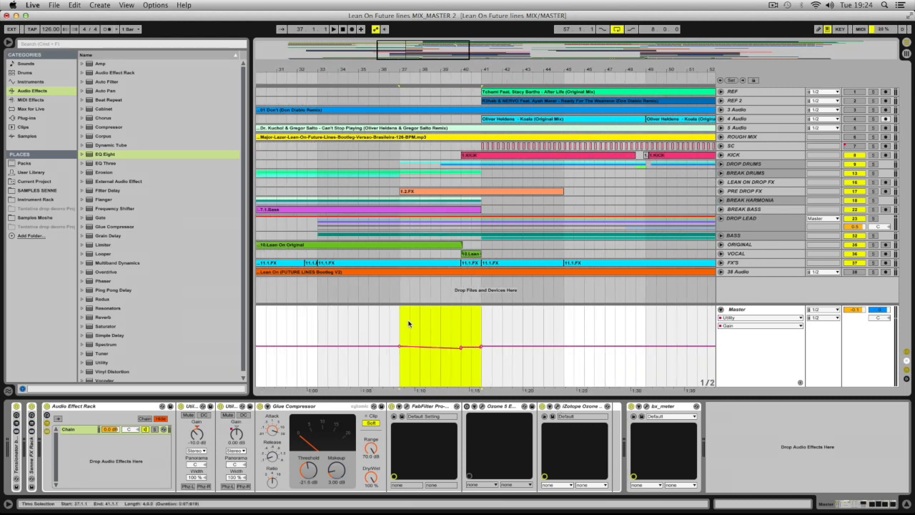
left_click_drag(409, 324, 594, 330)
left_click(482, 329)
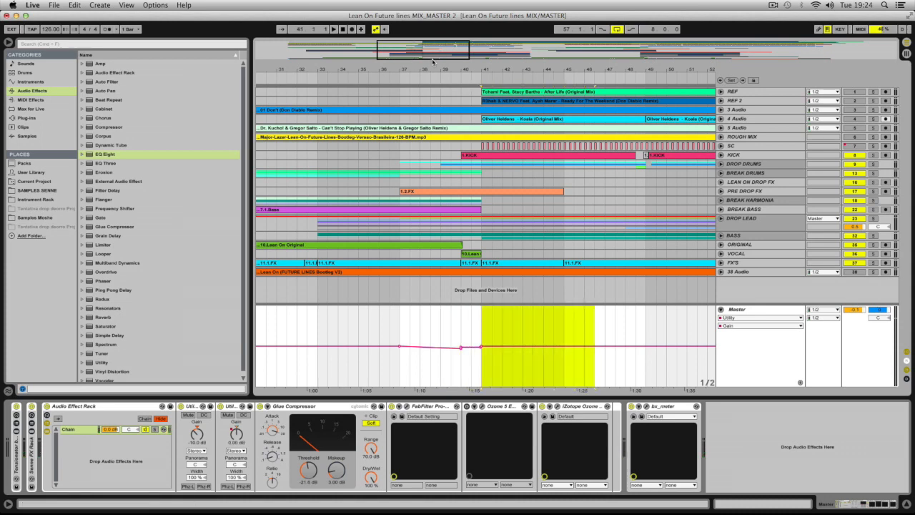
left_click_drag(432, 61, 434, 53)
Select the Glue Compressor on the Master, loop bars 49 to 57 and start playback from bar 49
left_click(407, 407)
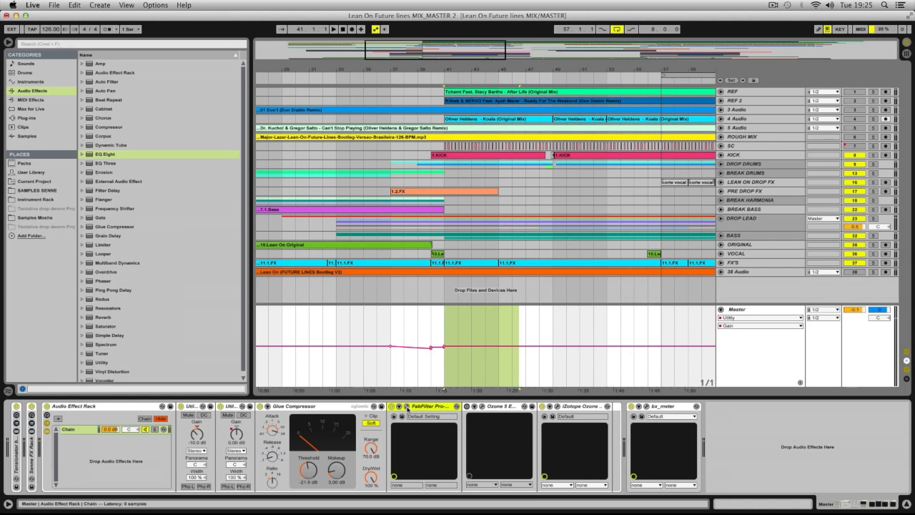
left_click(313, 408)
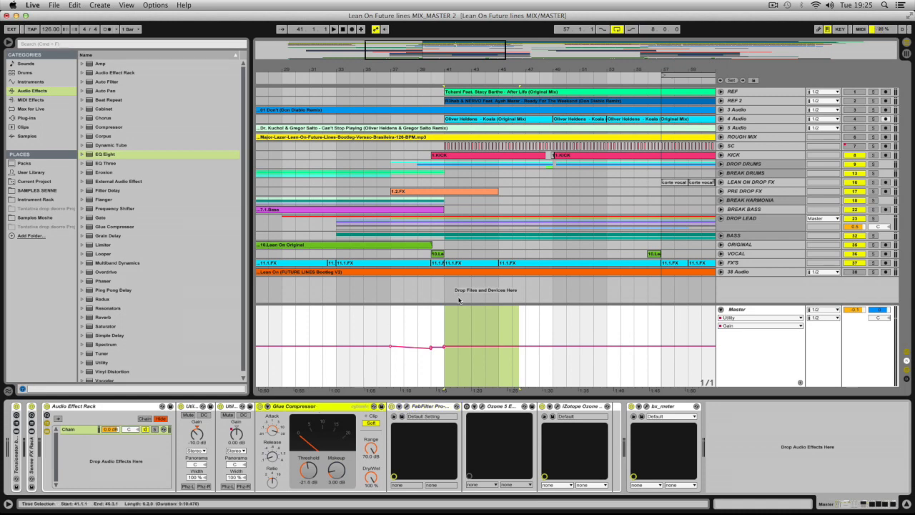
left_click_drag(448, 319, 650, 325)
left_click_drag(414, 54, 431, 36)
left_click(473, 333)
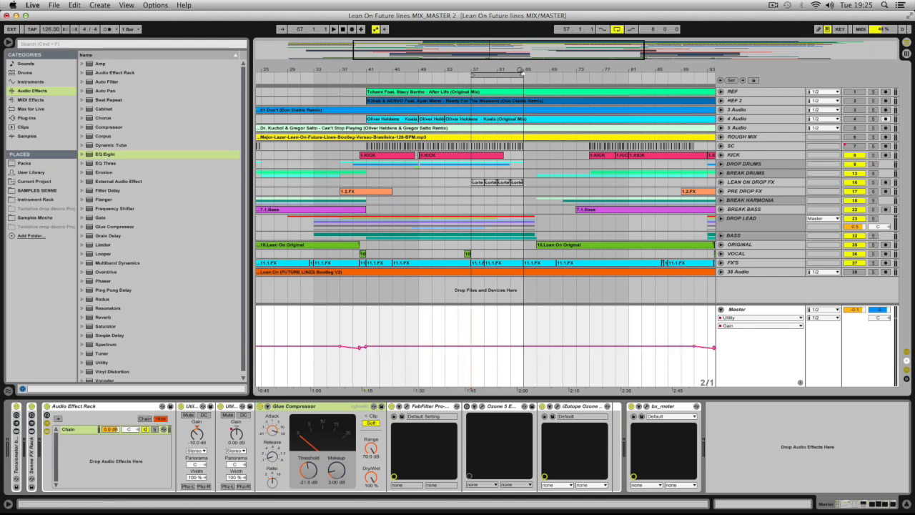
left_click_drag(481, 342, 420, 346)
left_click(418, 326)
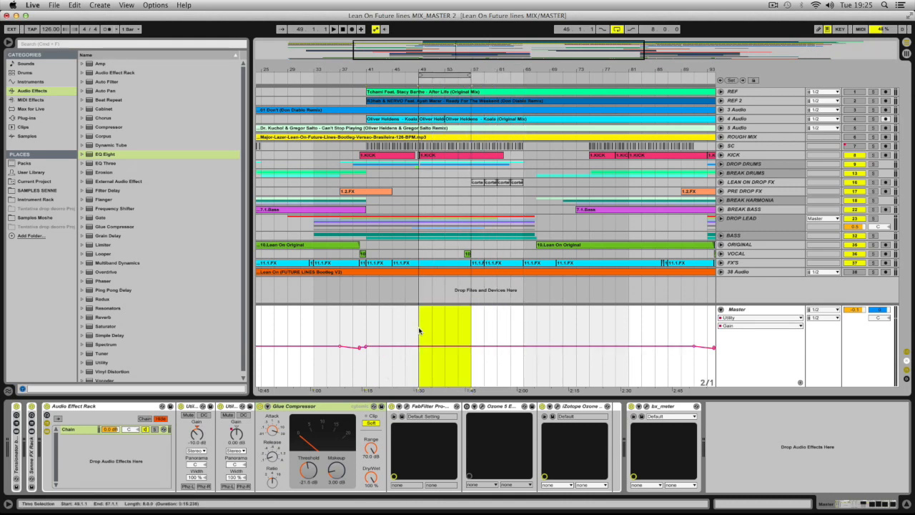
key("space")
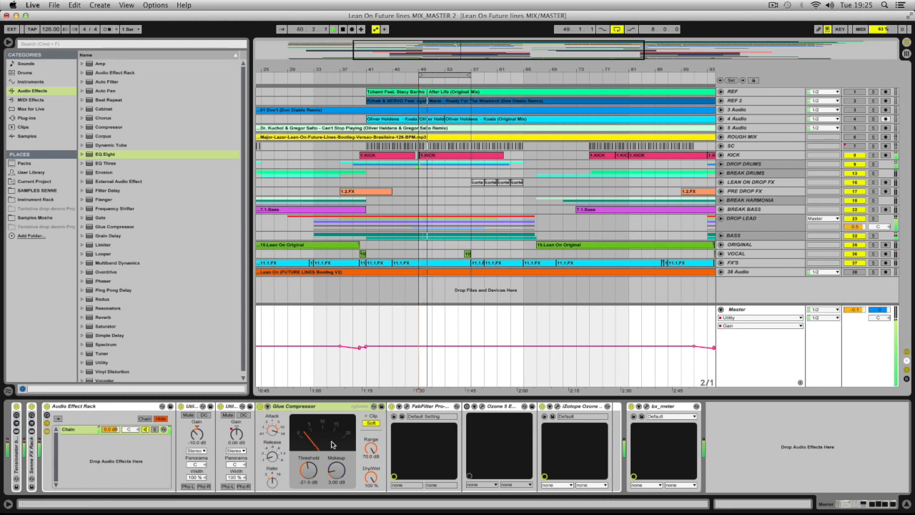
Compare the looped drop with the Glue Compressor bypassed and active, leaving the compressor switched on
left_click(259, 407)
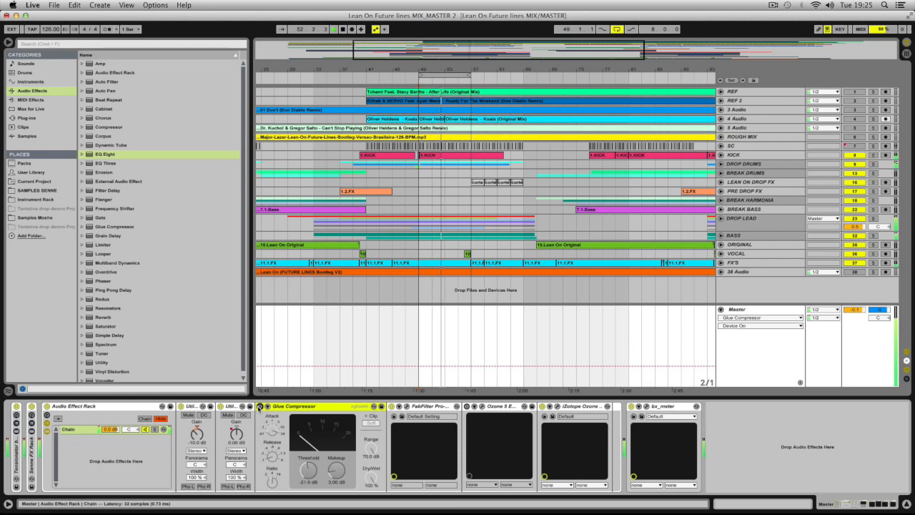
left_click(258, 406)
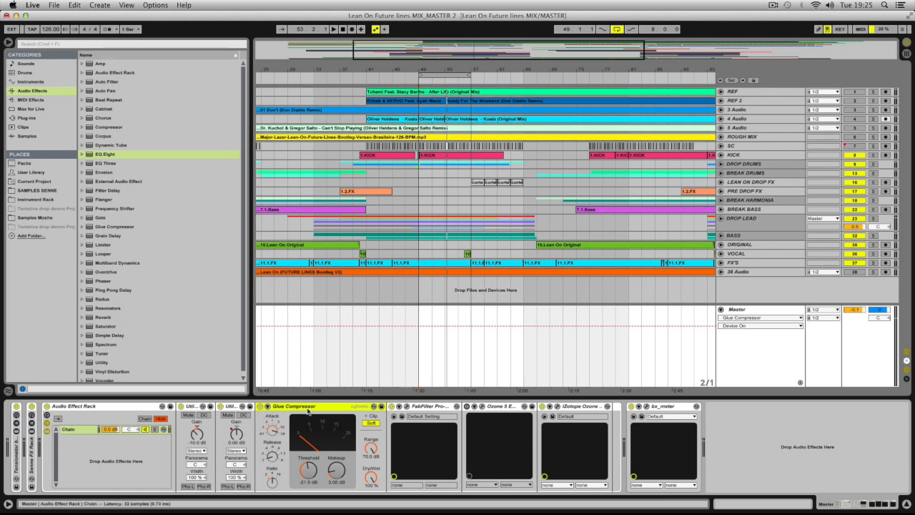
left_click(262, 406)
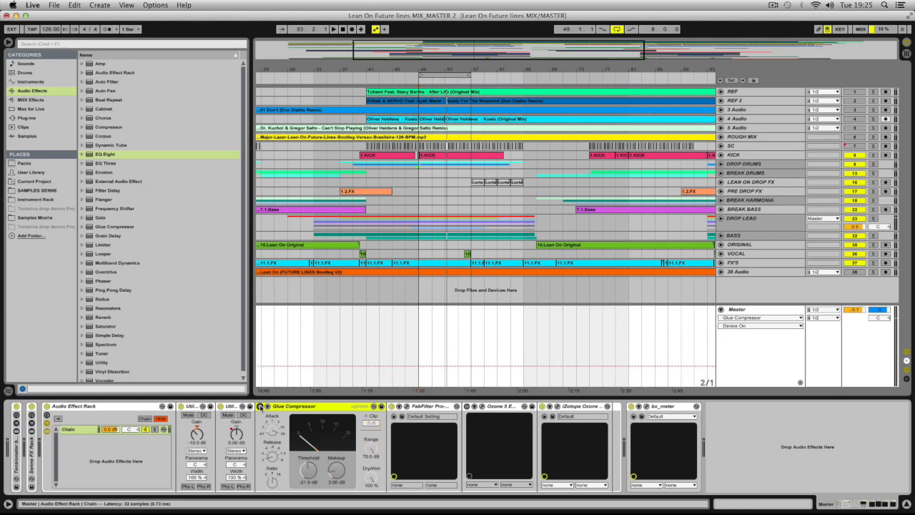
key("space")
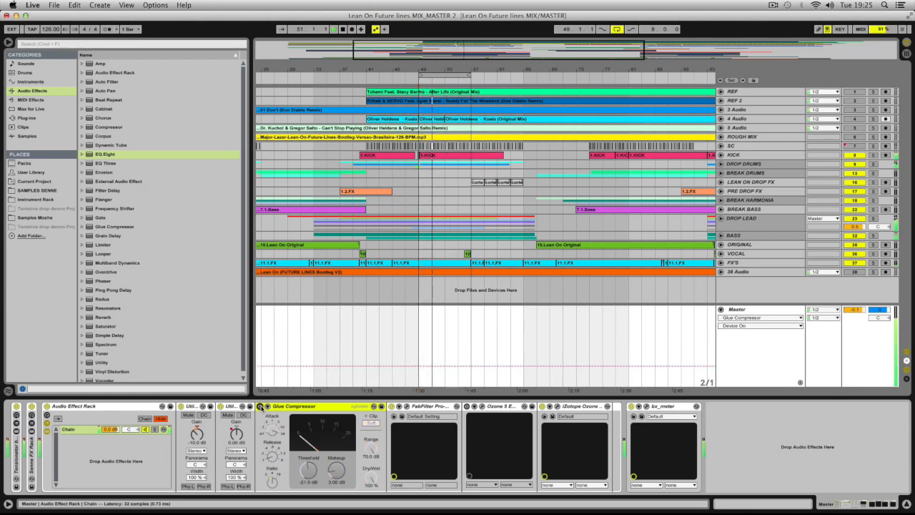
left_click(262, 406)
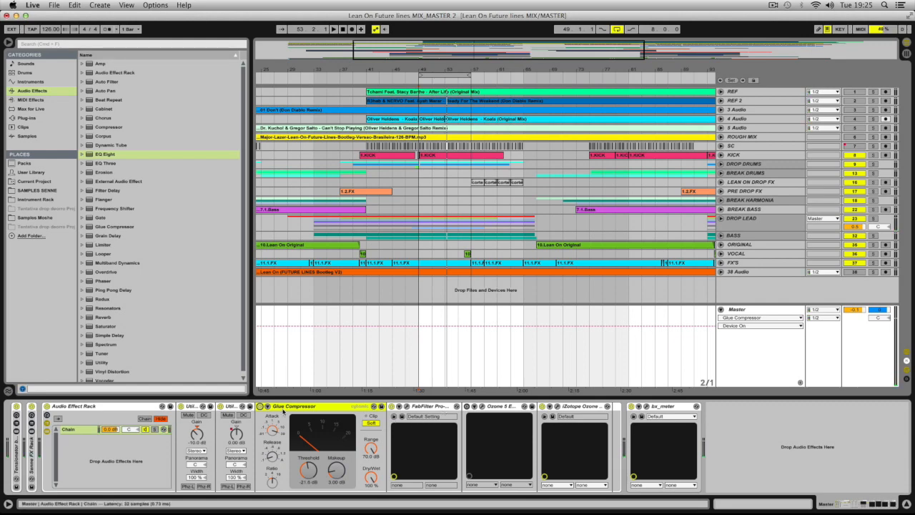
Open the Master's FabFilter Pro-Q 2 equalizer window to inspect its curve
left_click(409, 410)
left_click(407, 407)
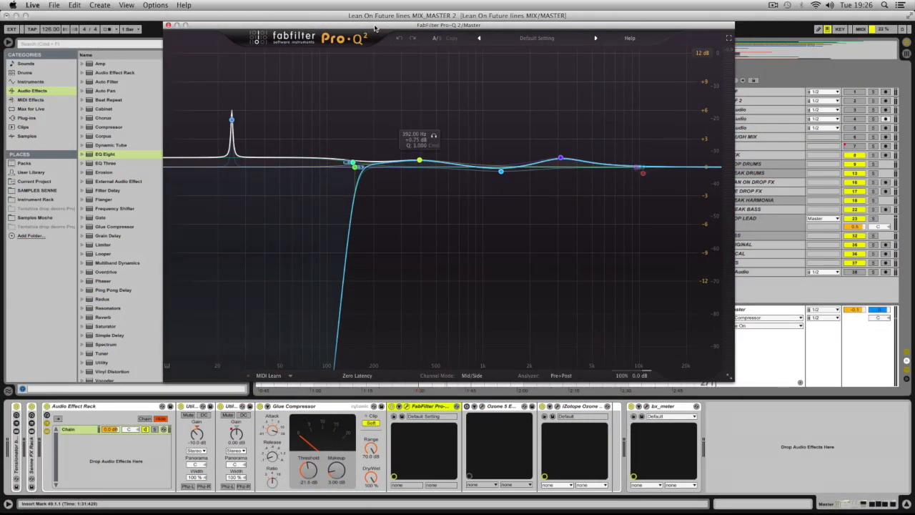
Point out the narrow bell boost at 24.5 Hz in the Master's Pro-Q 2 curve, repositioning the plug-in window
left_click_drag(374, 28, 374, 31)
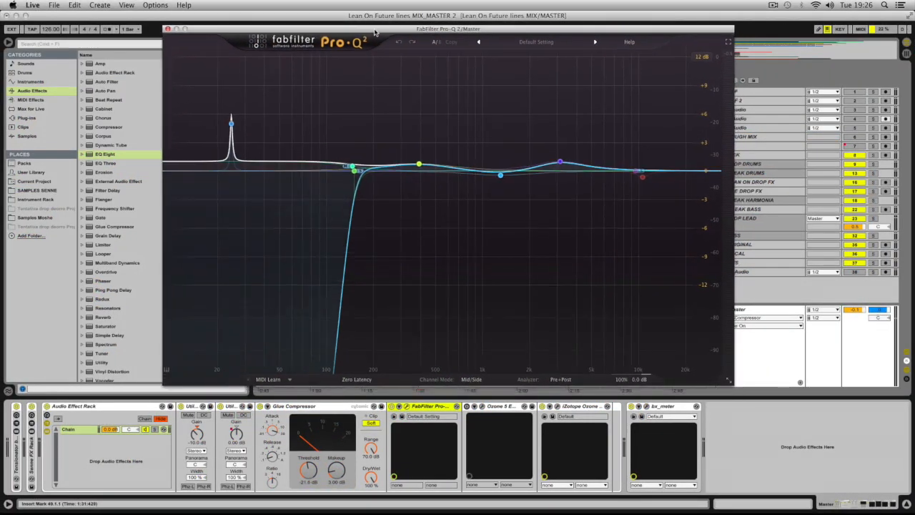
left_click(472, 381)
left_click(422, 383)
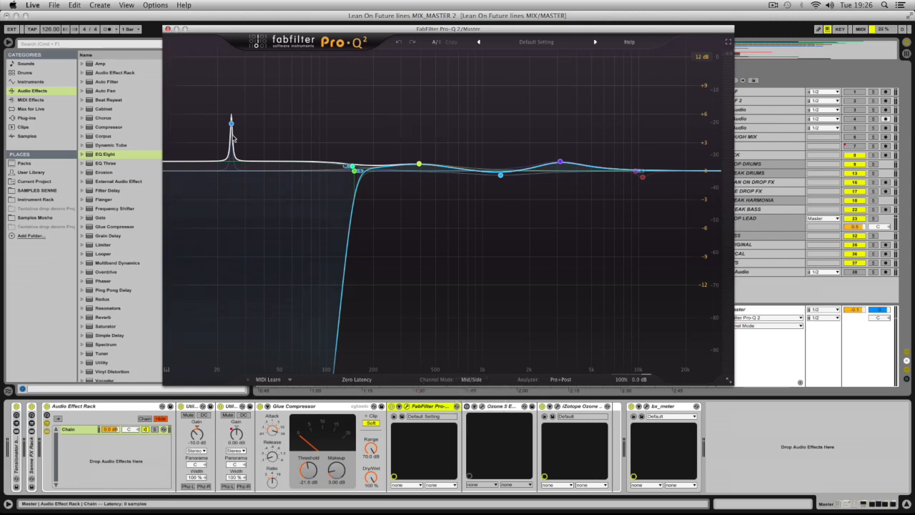
left_click_drag(199, 100, 259, 161)
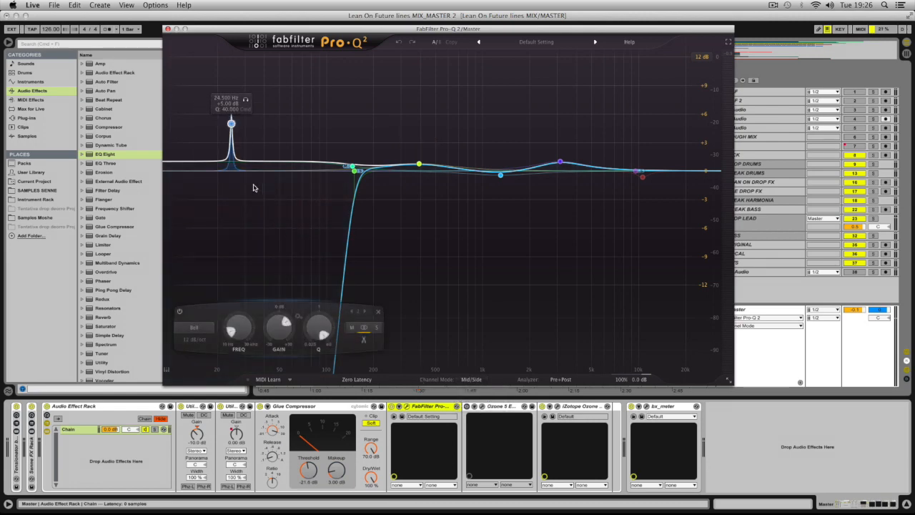
left_click_drag(193, 101, 258, 182)
left_click_drag(215, 118, 254, 141)
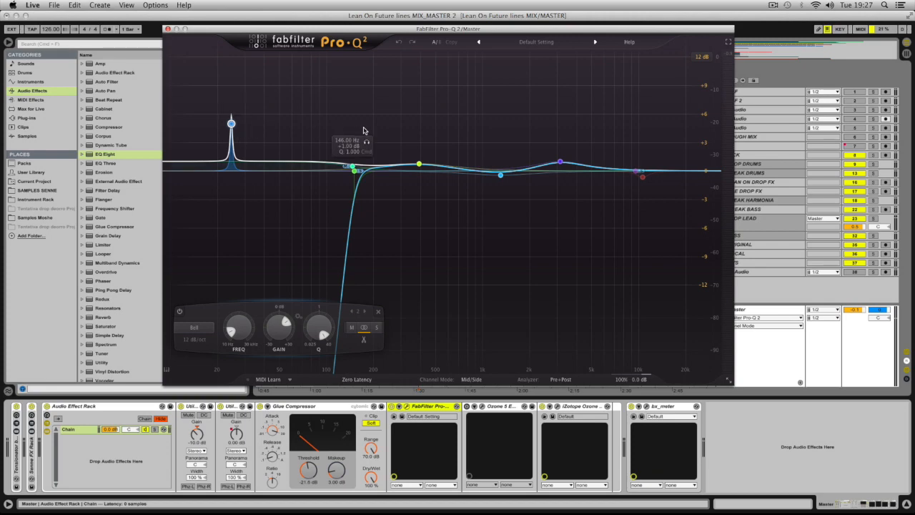
mouse_move(366, 29)
left_mouse_down()
mouse_move(355, 21)
mouse_move(369, 24)
left_mouse_up()
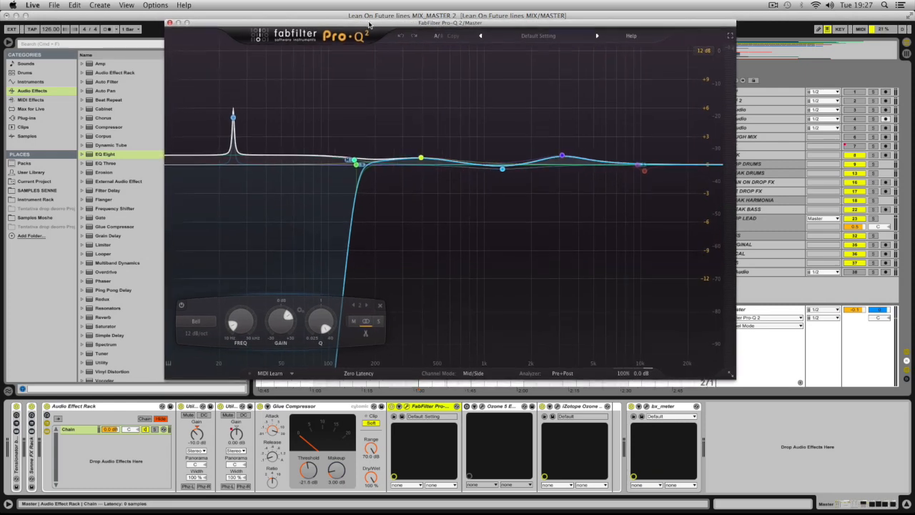
left_click_drag(369, 24, 369, 25)
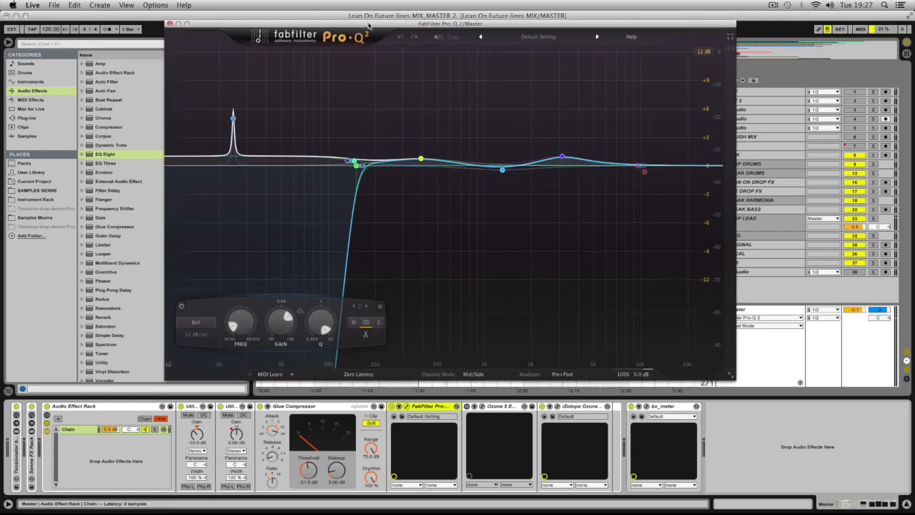
mouse_move(227, 113)
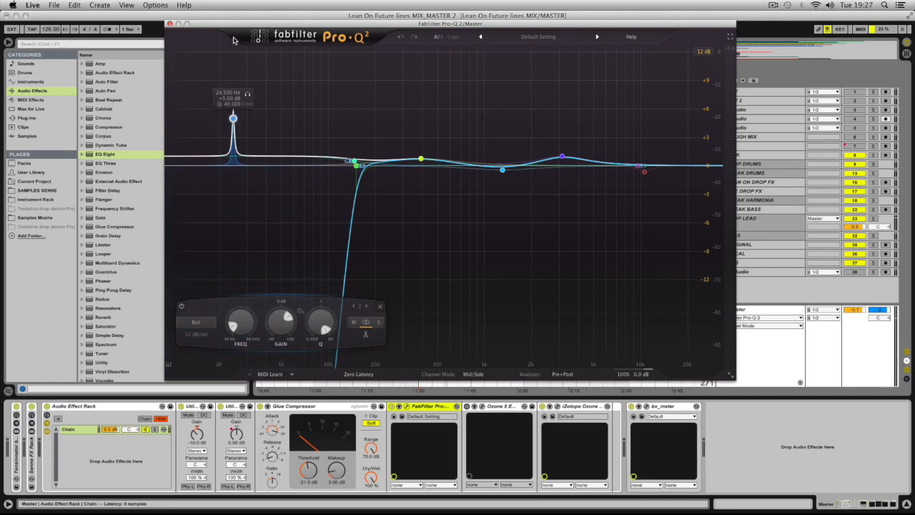
left_click_drag(229, 25, 229, 25)
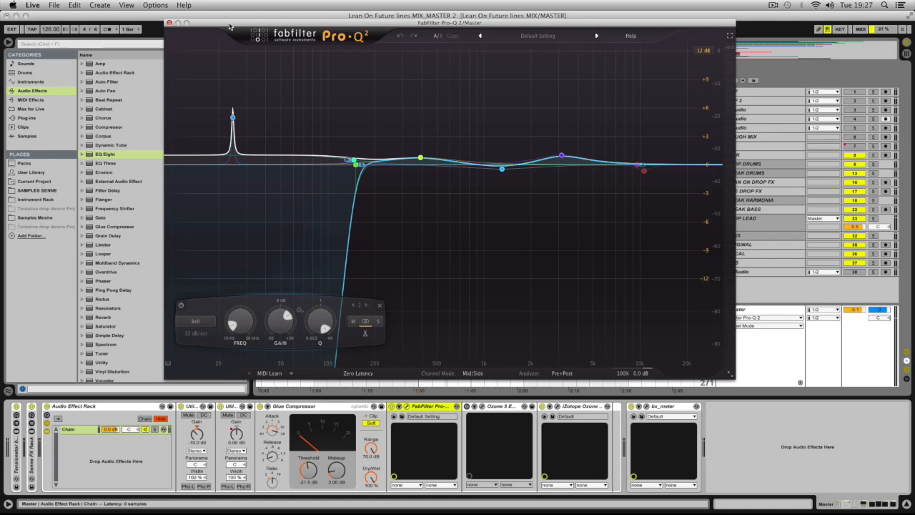
mouse_move(229, 27)
left_mouse_down()
mouse_move(216, 37)
mouse_move(232, 19)
left_mouse_up()
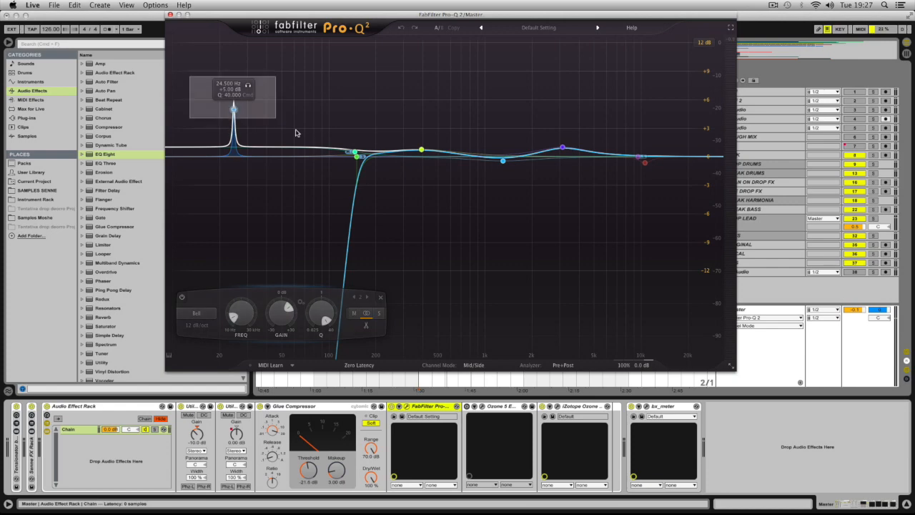
left_click(571, 407)
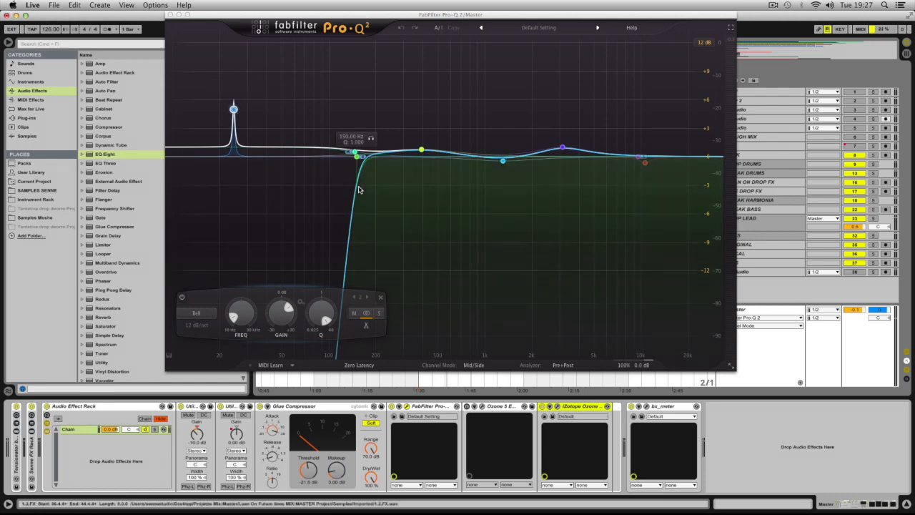
Inspect the Pro-Q 2 midrange and high bands and the 150 Hz side low cut, and close the equalizer window
left_click(413, 147)
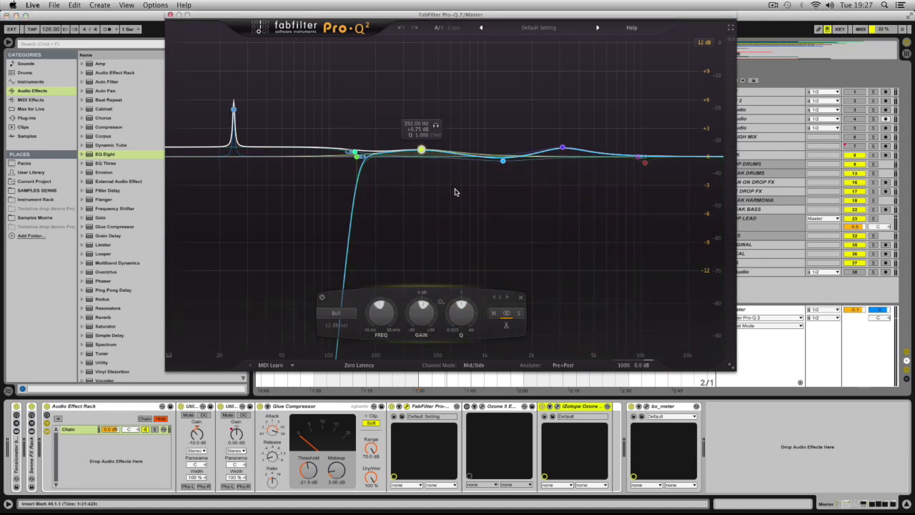
left_click_drag(361, 100, 466, 209)
left_click(562, 147)
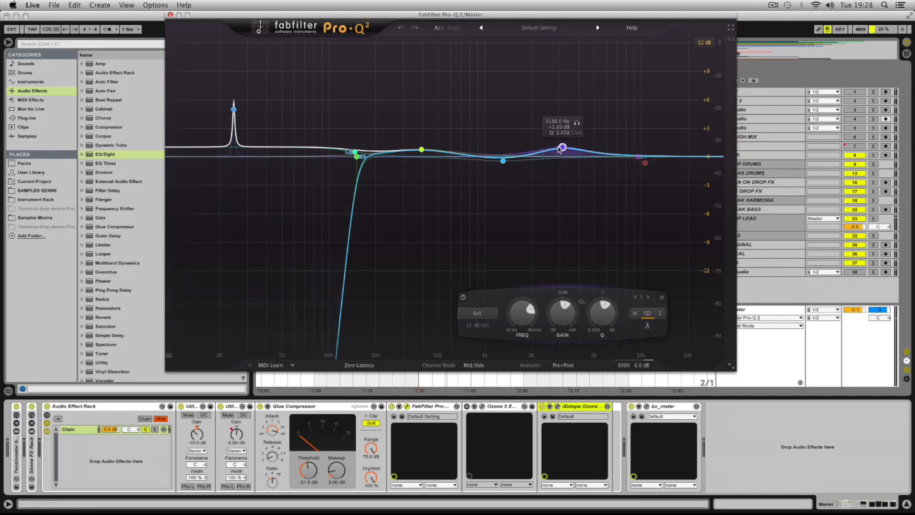
left_click(421, 150)
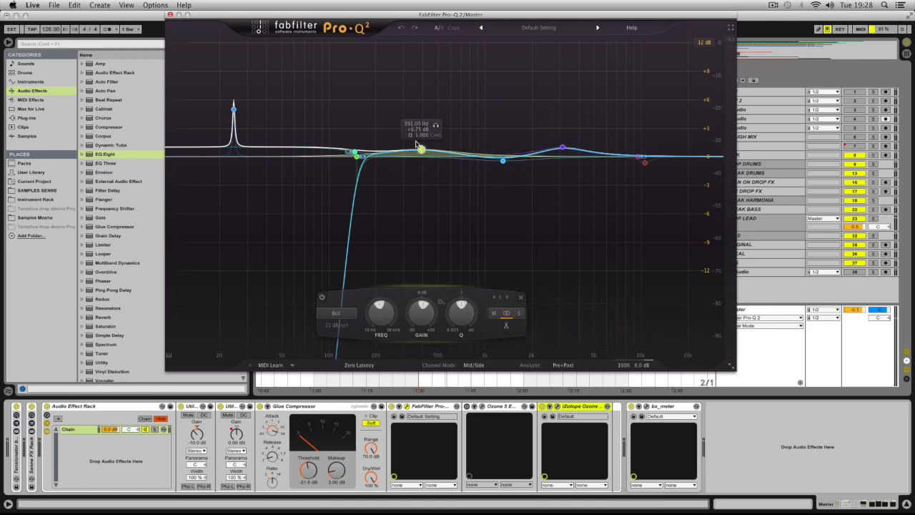
left_click(563, 147)
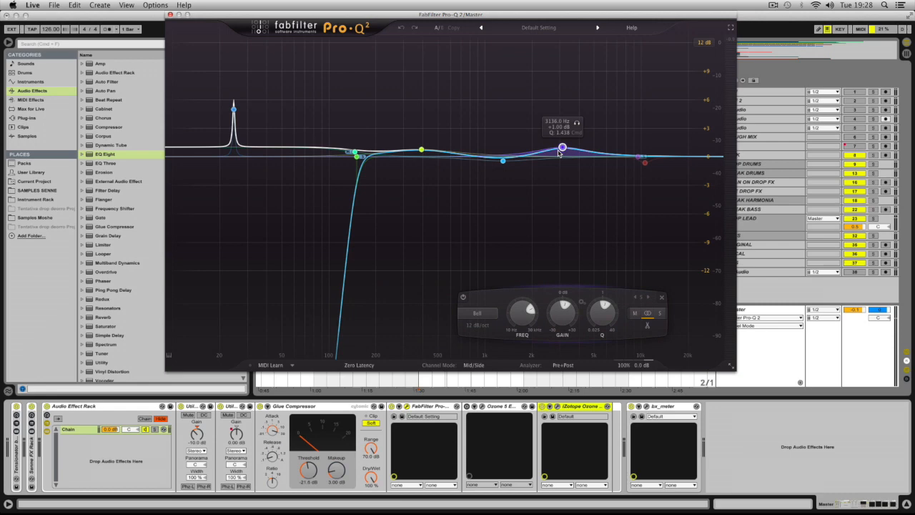
left_click(503, 161)
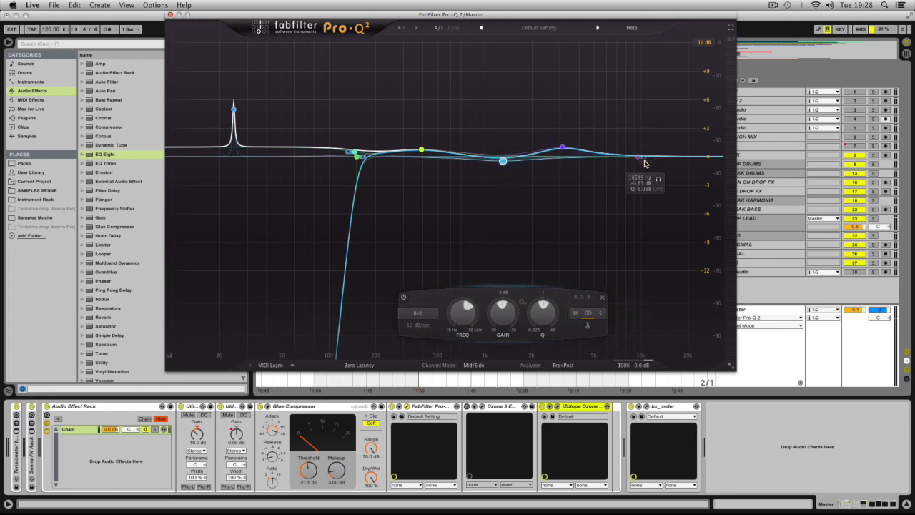
left_click(644, 164)
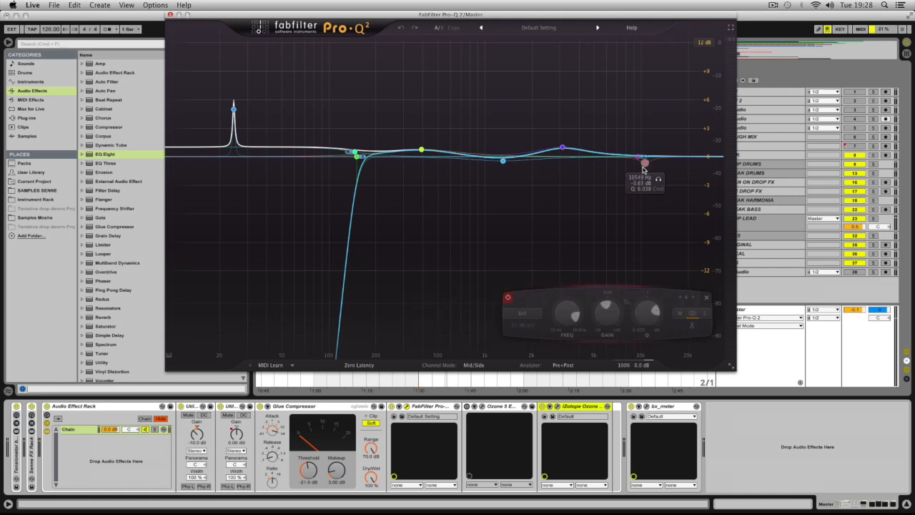
left_click(358, 158)
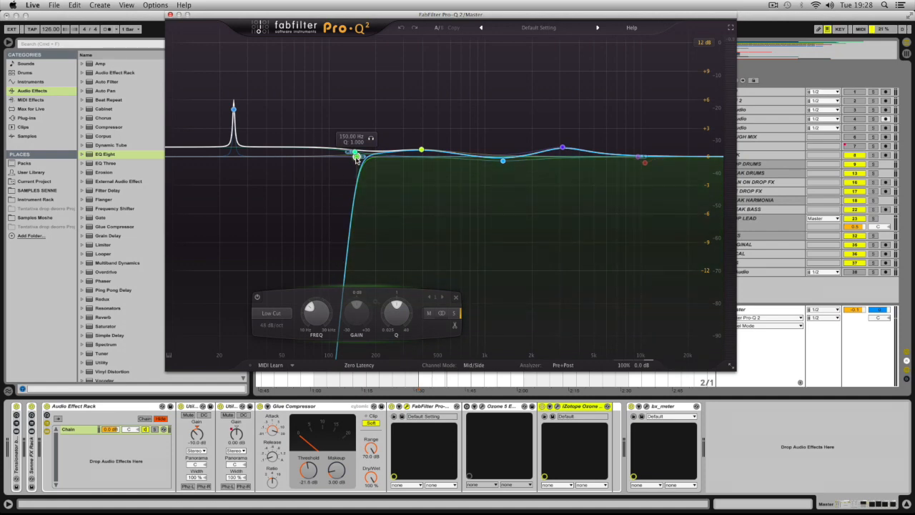
left_click(171, 14)
Play the loop from bar 49 and compare it with the Pro-Q 2 bypassed and active, leaving the equalizer on
left_click(433, 415)
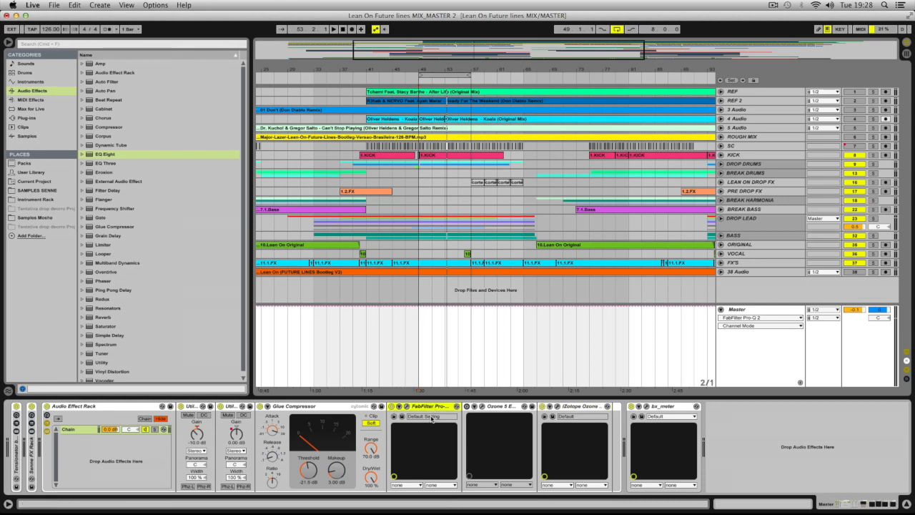
left_click(419, 289)
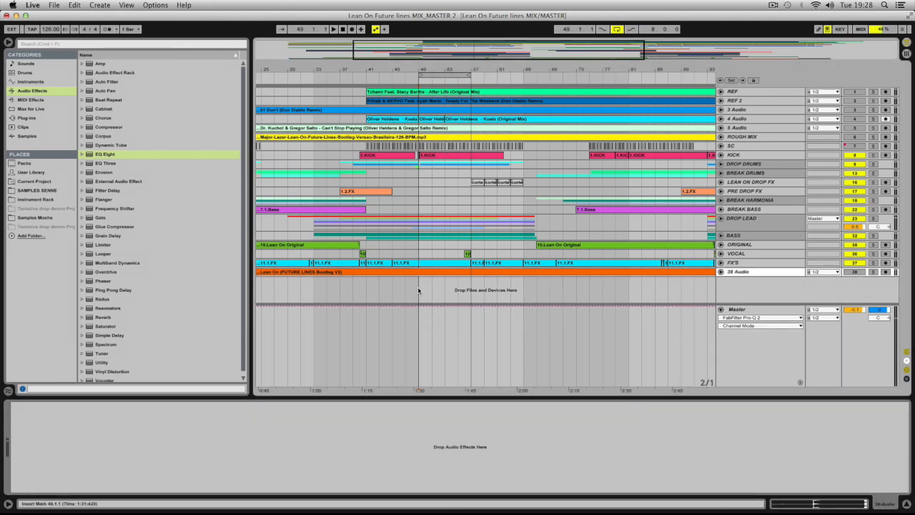
left_click(734, 319)
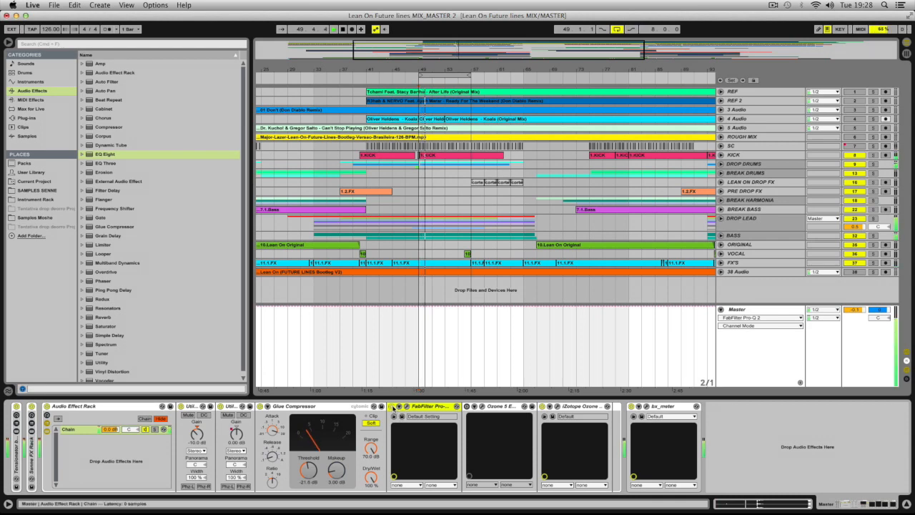
left_click(392, 406)
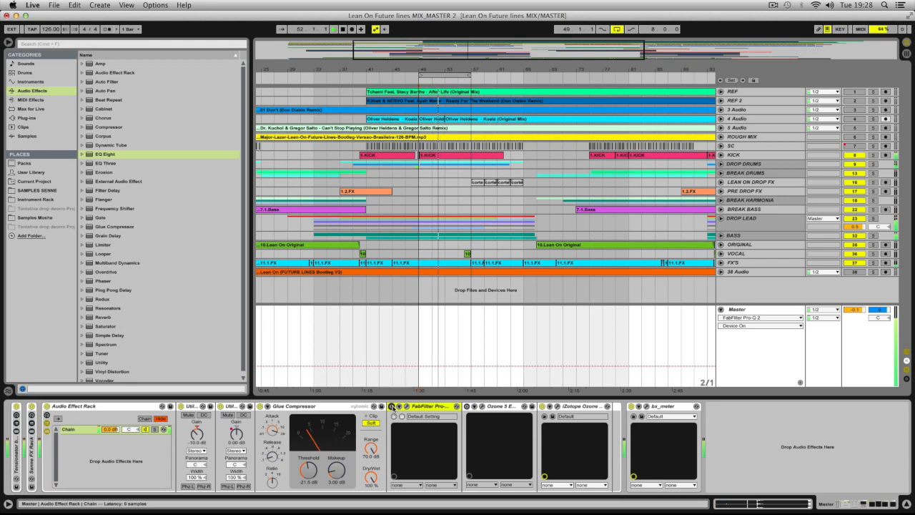
left_click(391, 406)
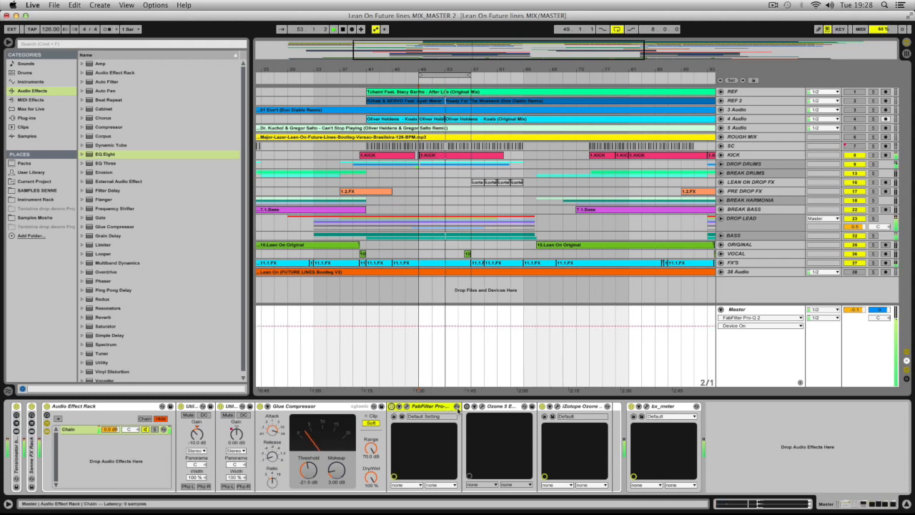
Stop playback and open the Master's iZotope Ozone 6 Maximizer, placing its window above the Master lane to inspect the settings
left_click(466, 406)
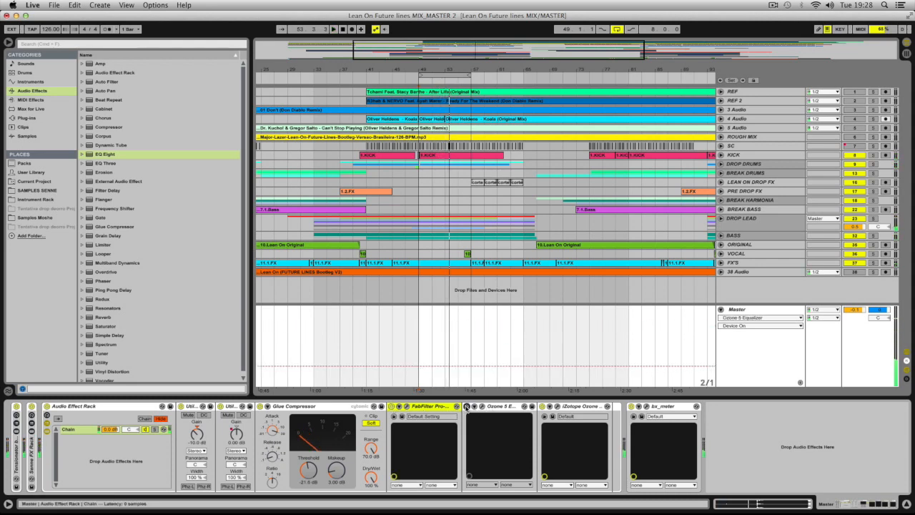
left_click(482, 409)
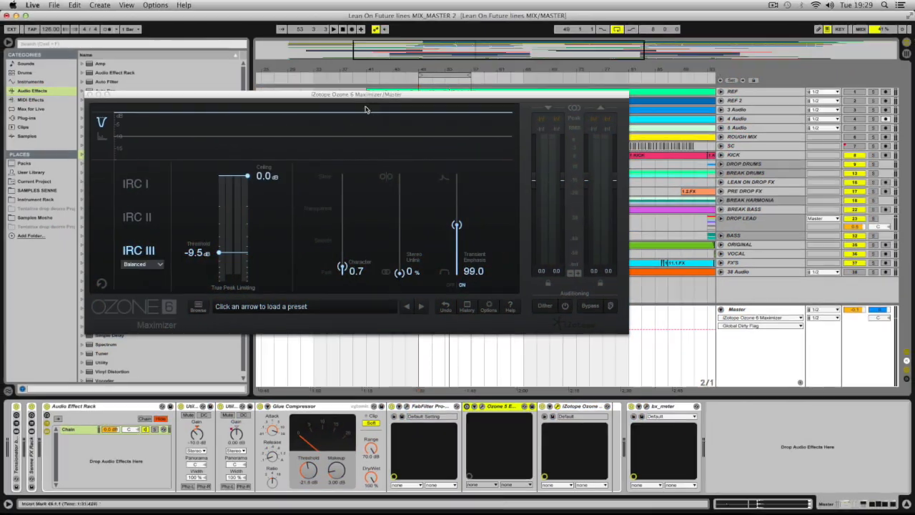
left_click_drag(344, 98, 426, 98)
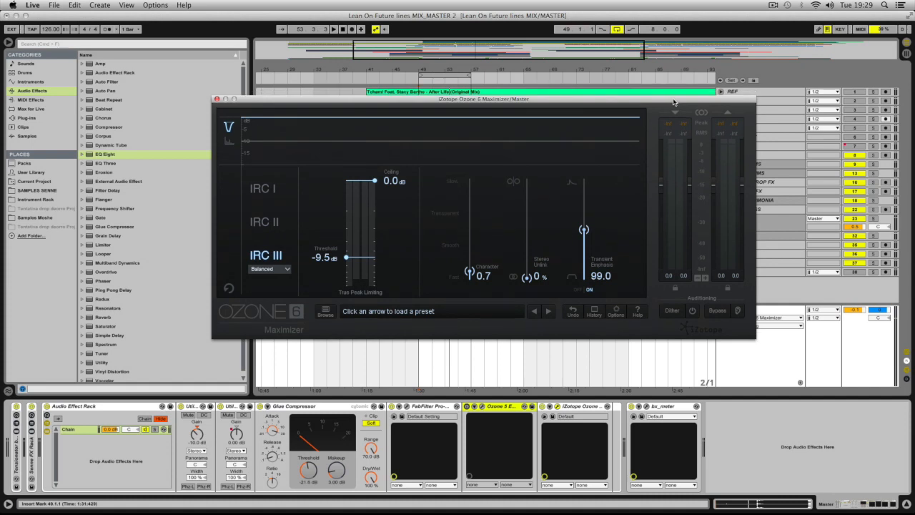
left_click_drag(672, 99, 584, 11)
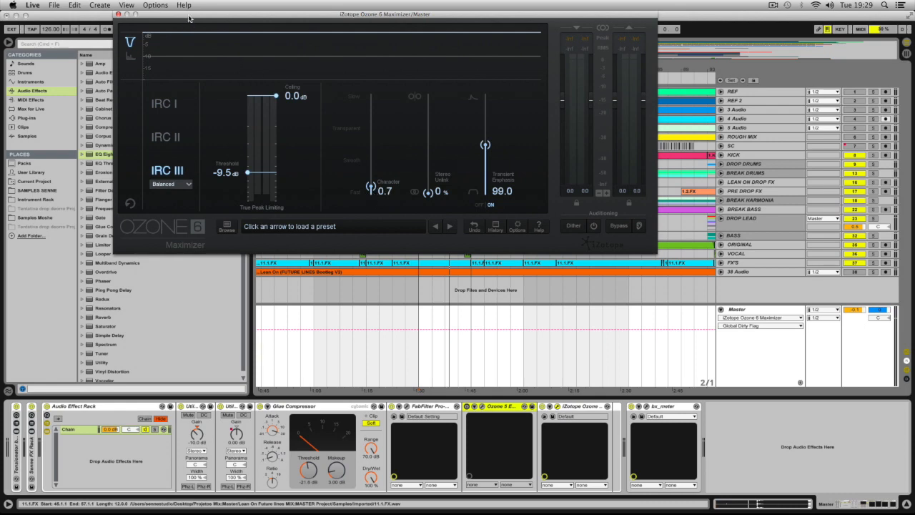
left_click_drag(189, 18, 245, 21)
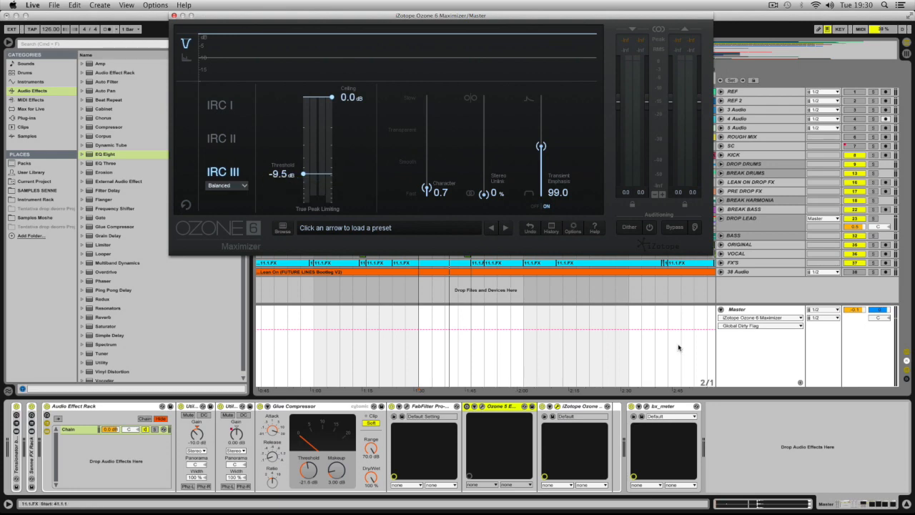
Set the insert marker at bar 49 and open the Master's bx_meter beside the Maximizer window
left_click(419, 292)
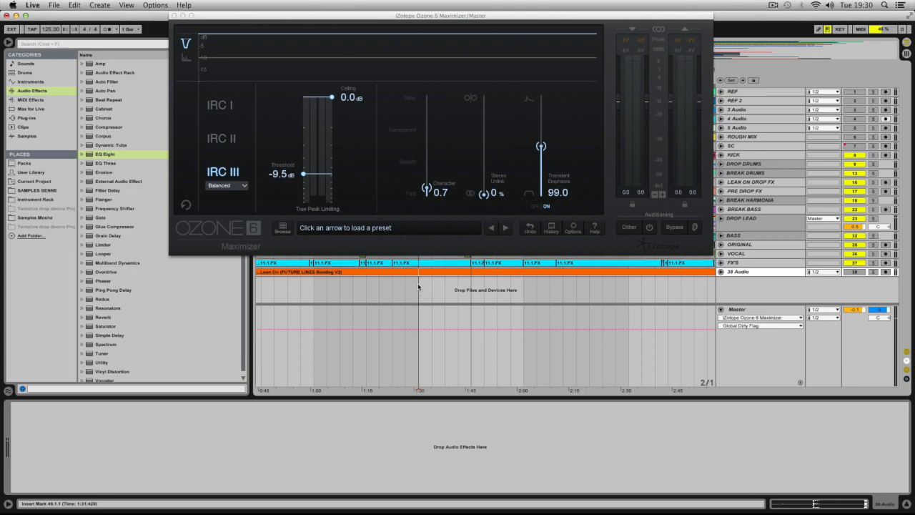
left_click(742, 315)
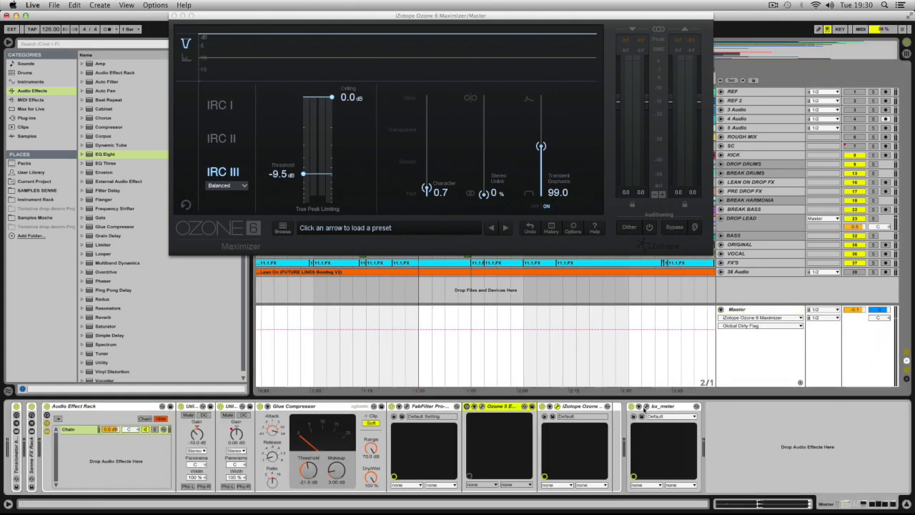
left_click(643, 408)
left_click_drag(787, 66, 770, 17)
left_click_drag(605, 19, 595, 45)
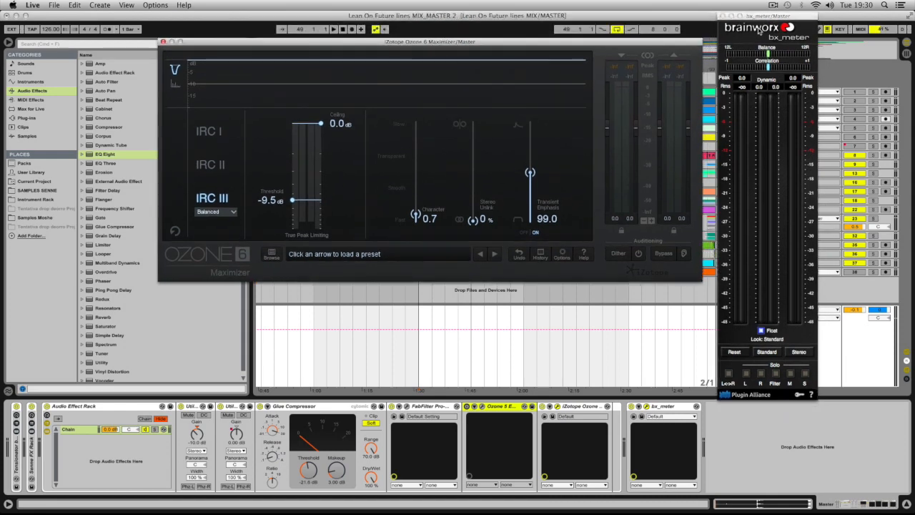
left_click_drag(773, 20, 756, 30)
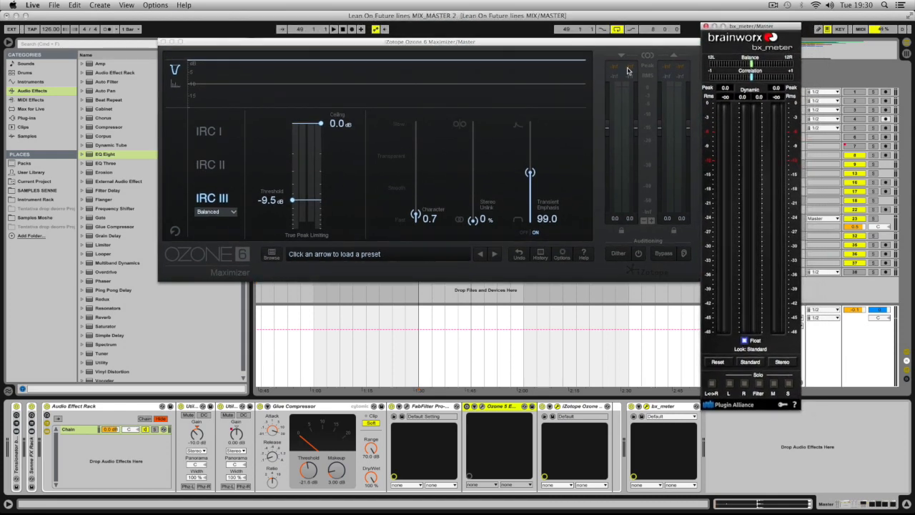
Play from bar 49 to examine the levels in the Maximizer and bx_meter, moving the meter window over the Maximizer
left_click(419, 301)
key("space")
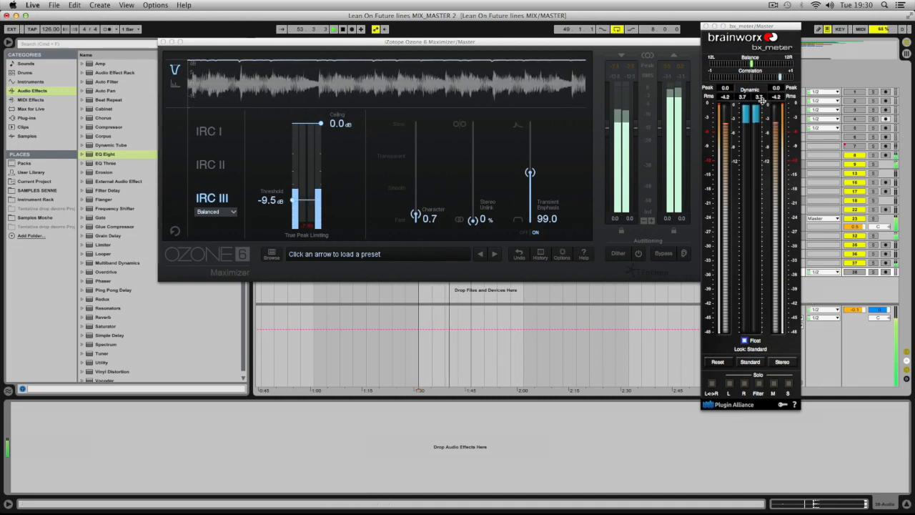
left_click_drag(761, 27, 641, 61)
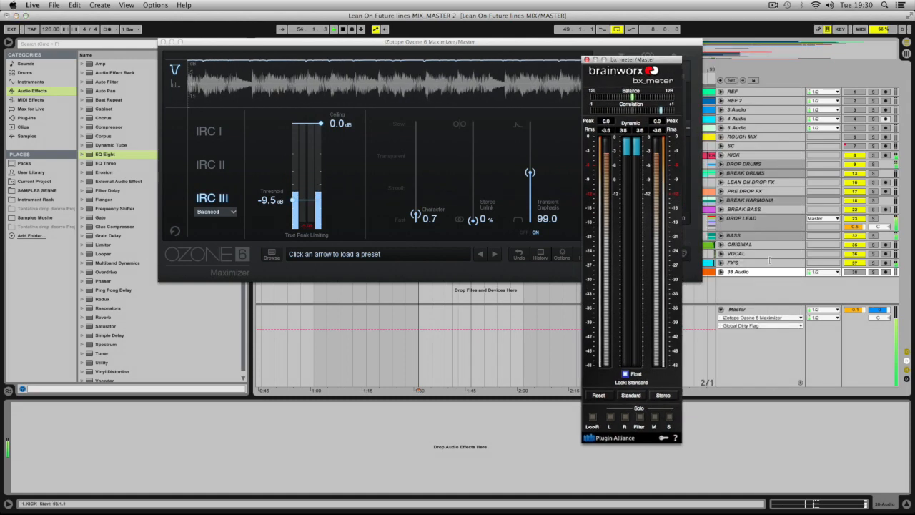
Close the bx_meter window and toggle the Master's bx_meter device off and back on
left_click(765, 309)
left_click(587, 60)
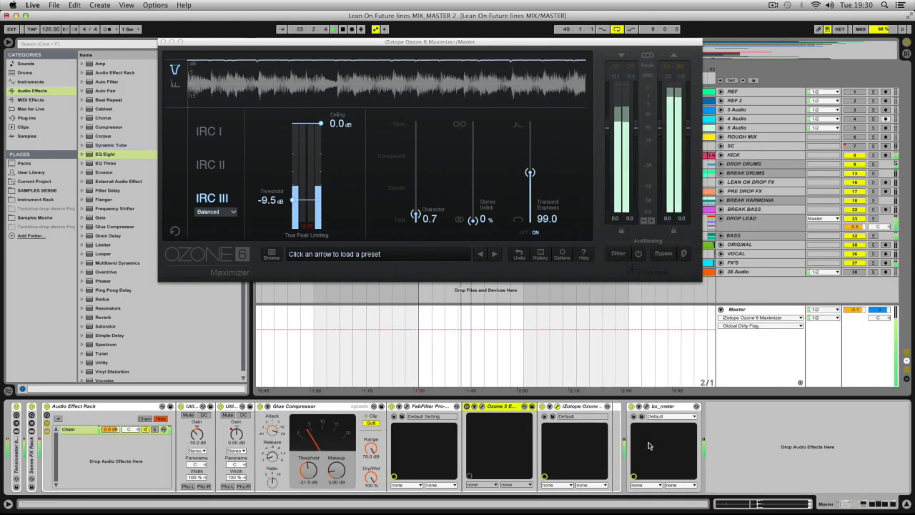
left_click(631, 406)
left_click(632, 406)
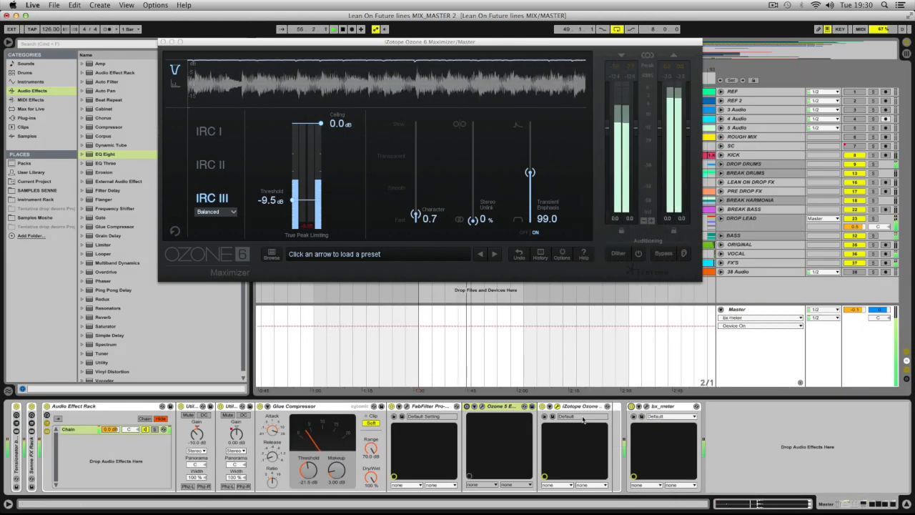
Switch the Master's Ozone 6 Maximizer device off and back on to compare the playing mix, and stop playback
left_click(541, 406)
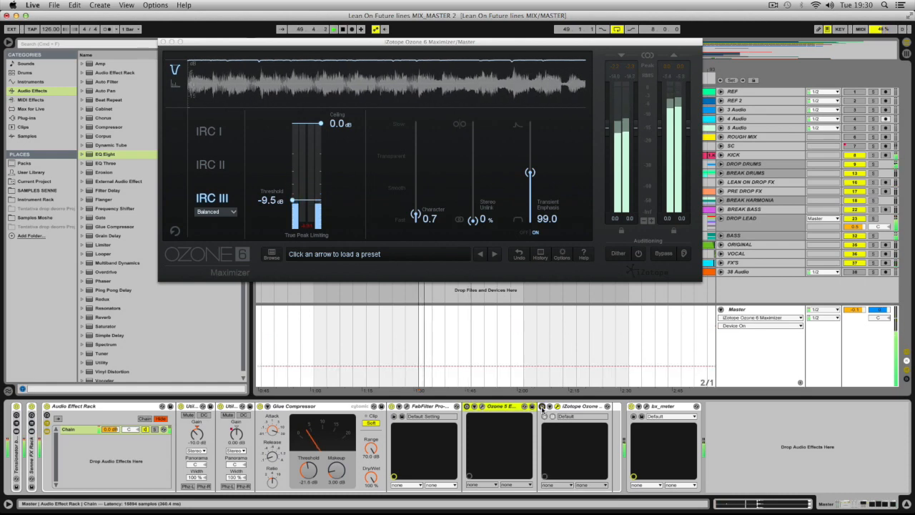
left_click(542, 406)
key("space")
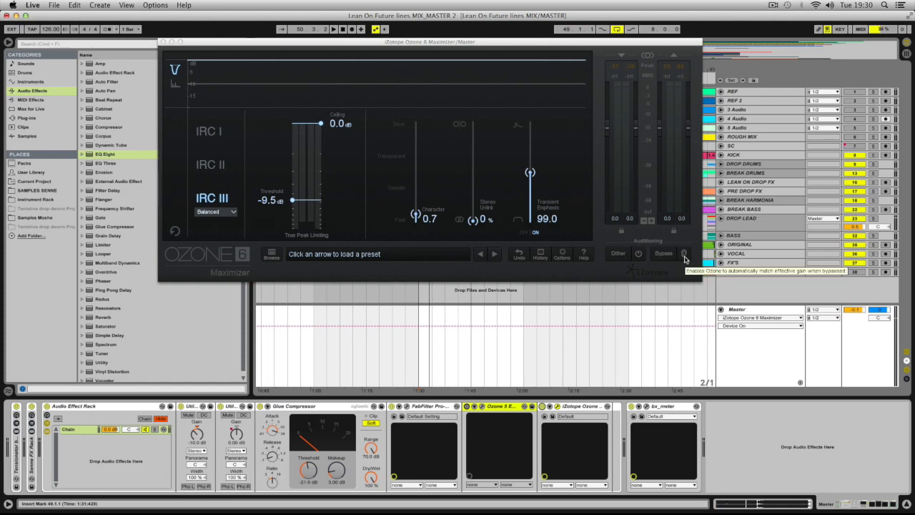
Enable automatic effective-gain matching for bypass in the Ozone 6 Maximizer, shift its window slightly lower and select the Master track
left_click(684, 255)
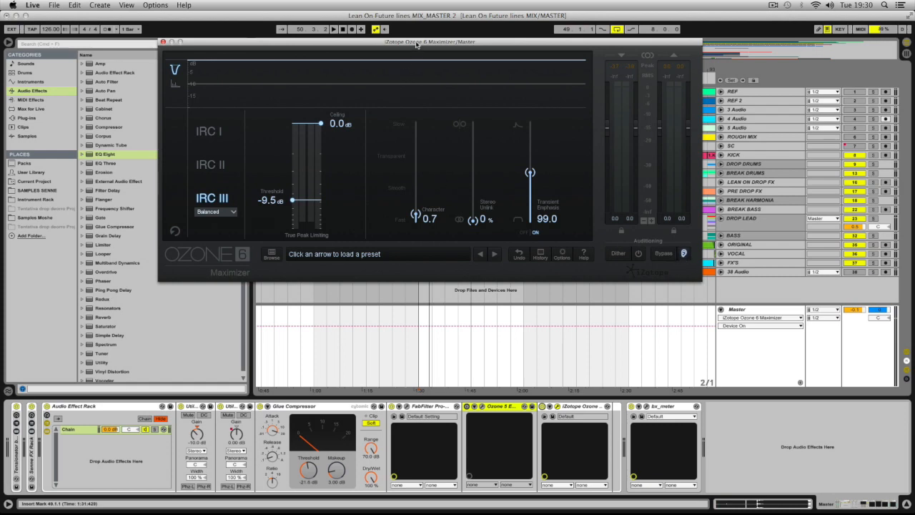
left_click_drag(416, 45, 414, 69)
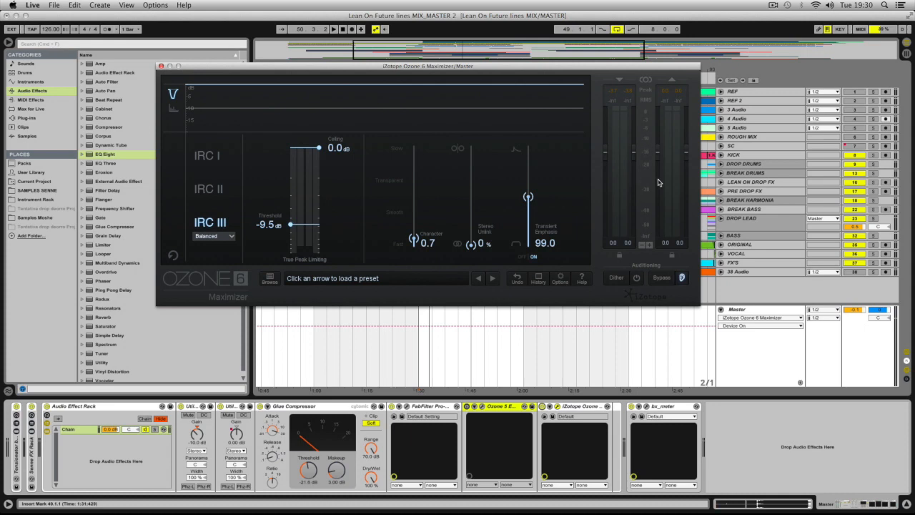
left_click(756, 310)
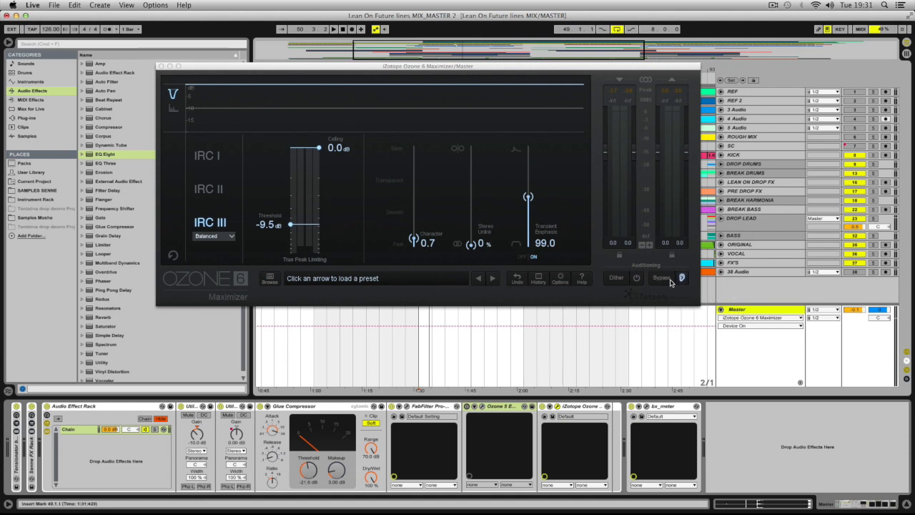
Play from bar 49 and repeatedly toggle the Maximizer's bypass to compare the gain-matched sound, leaving bypass off and playback stopped
key("space")
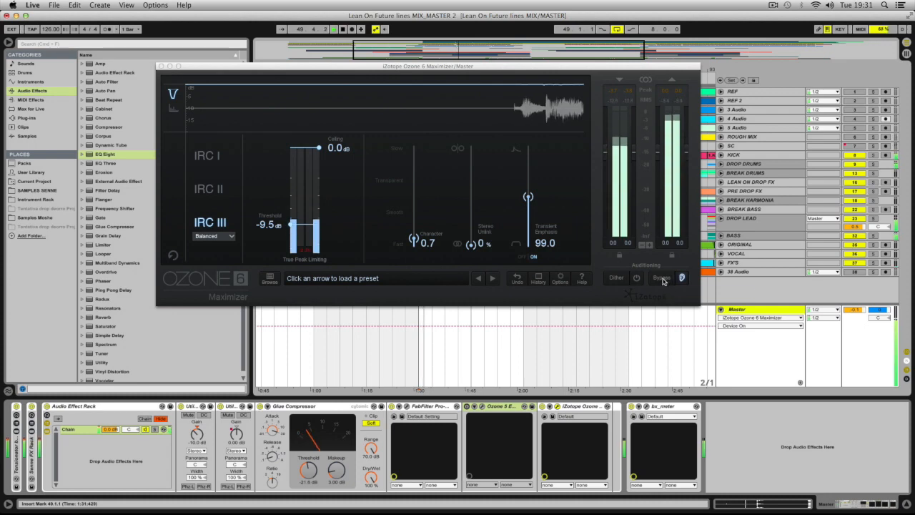
left_click(662, 279)
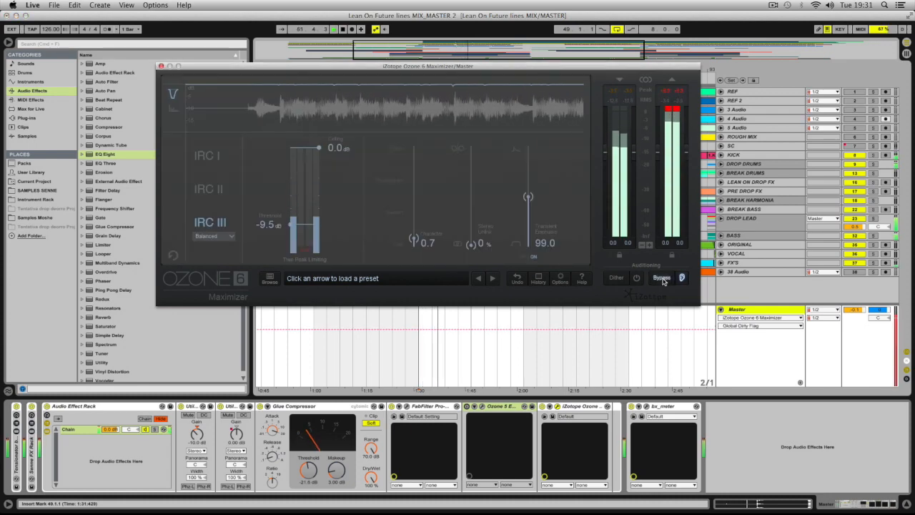
left_click(662, 279)
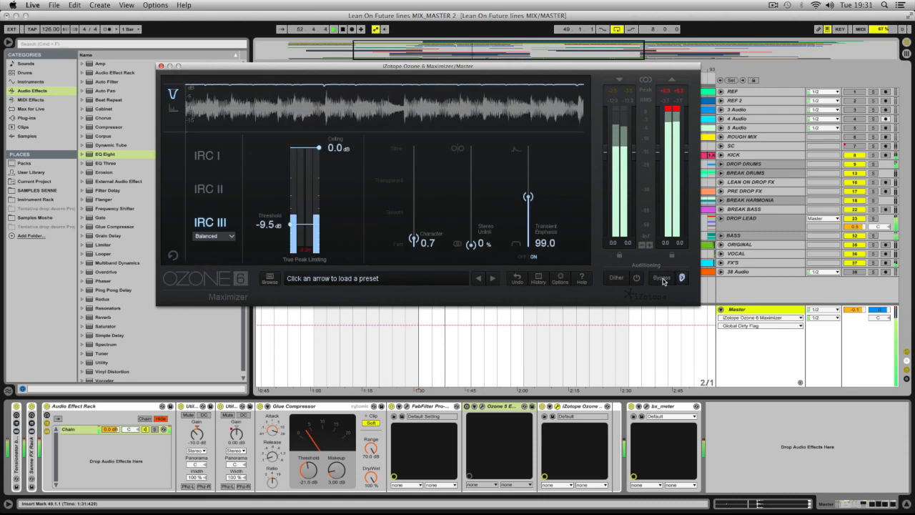
left_click(662, 278)
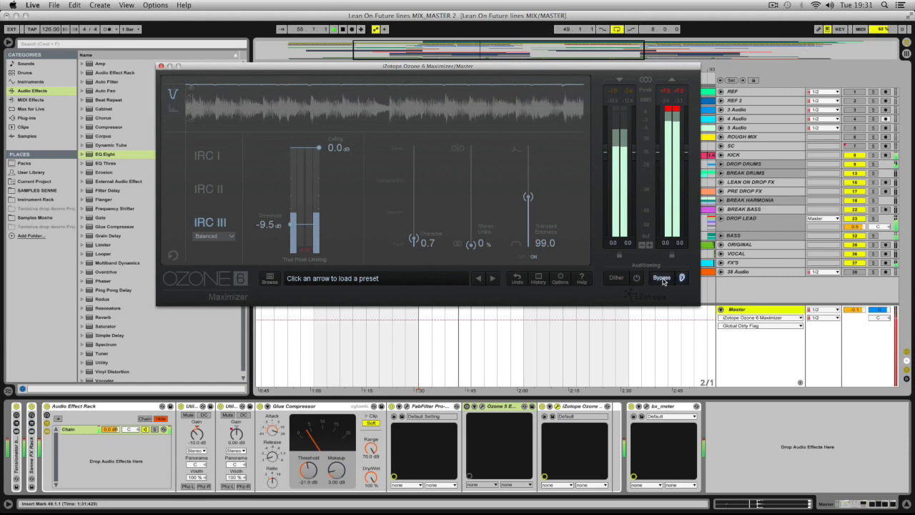
left_click(662, 279)
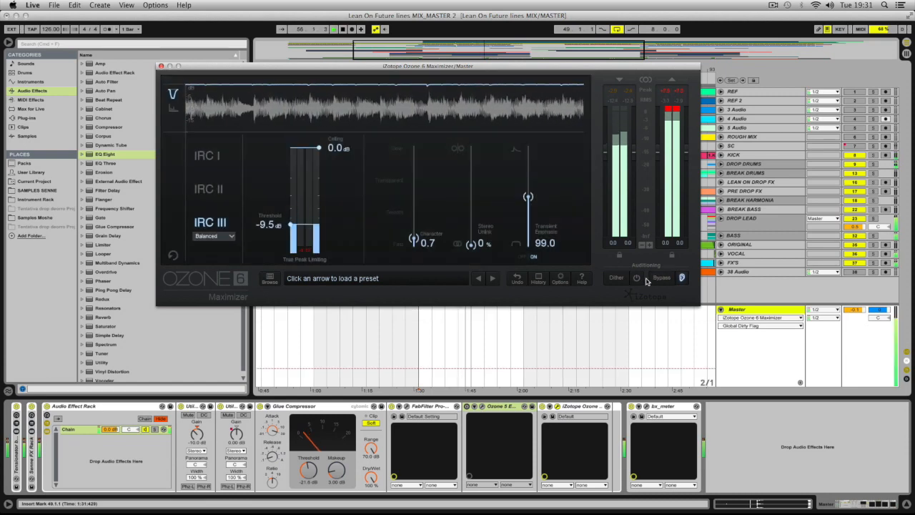
left_click(652, 278)
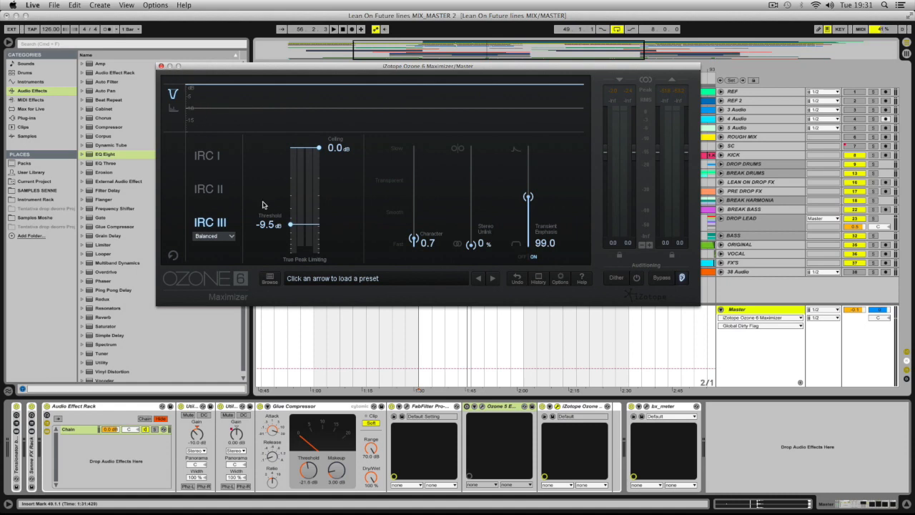
Close the Ozone 6 Maximizer window and fold the Master track in the arrangement
left_click(162, 67)
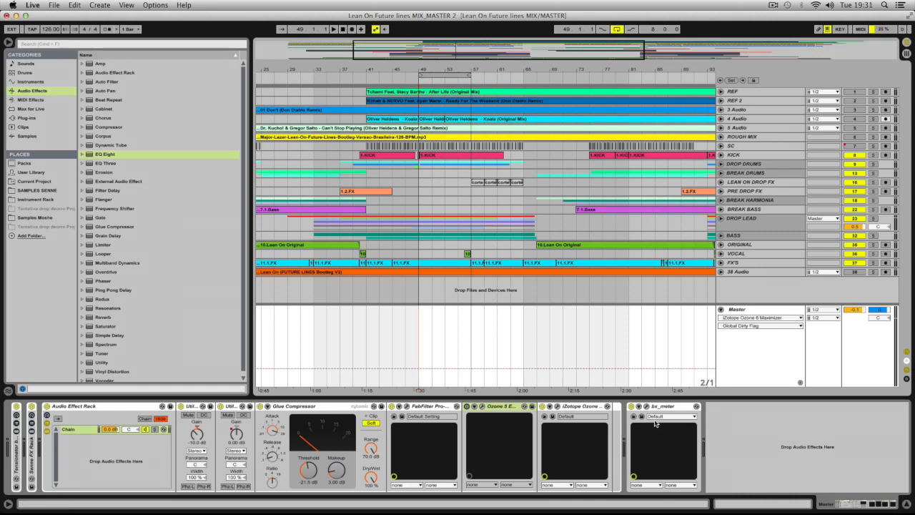
left_click_drag(461, 51, 475, 34)
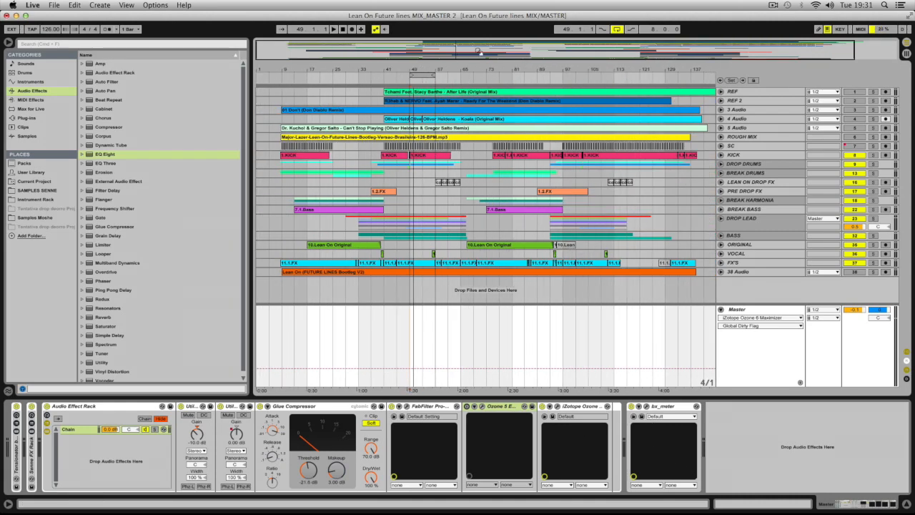
left_click(746, 310)
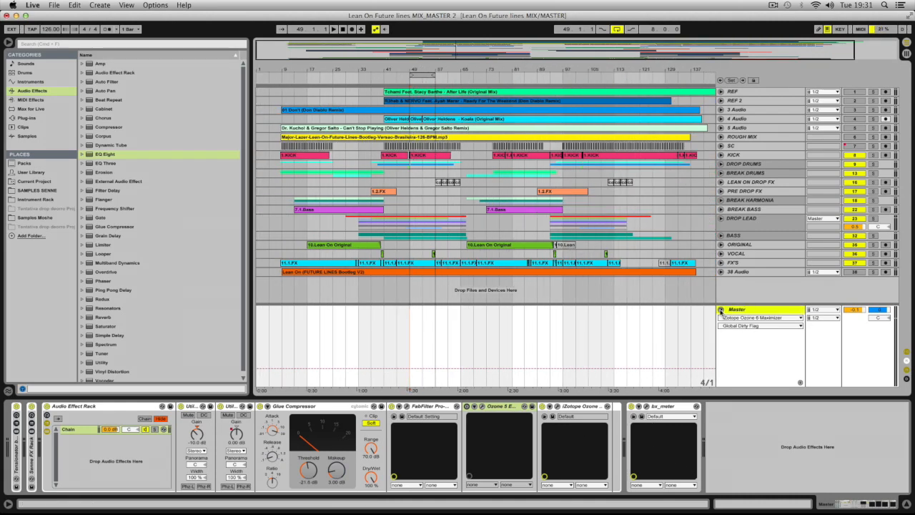
left_click(721, 309)
left_click_drag(436, 48, 436, 41)
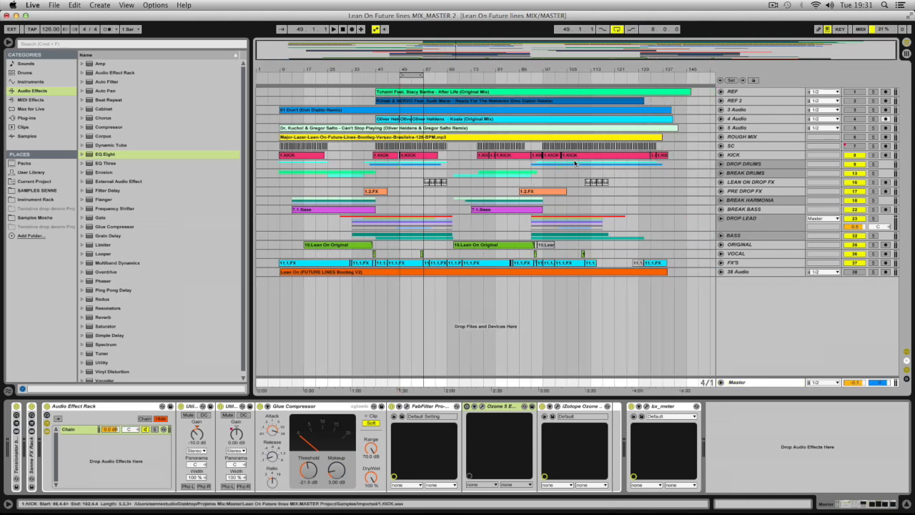
Inspect and compare the Drums Room reverb and Glue Compressor on the DROP DRUMS and BREAK DRUMS groups
left_click(746, 166)
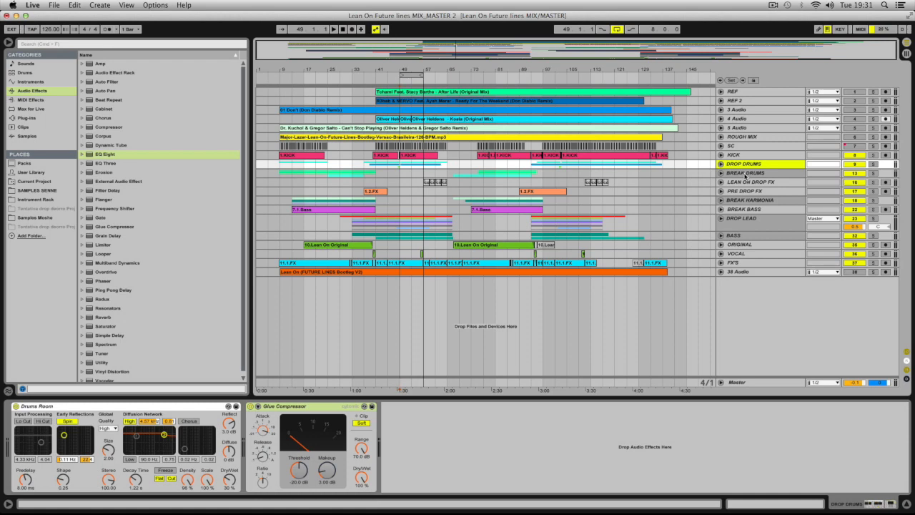
left_click(748, 174)
left_click(752, 165)
left_click(761, 174)
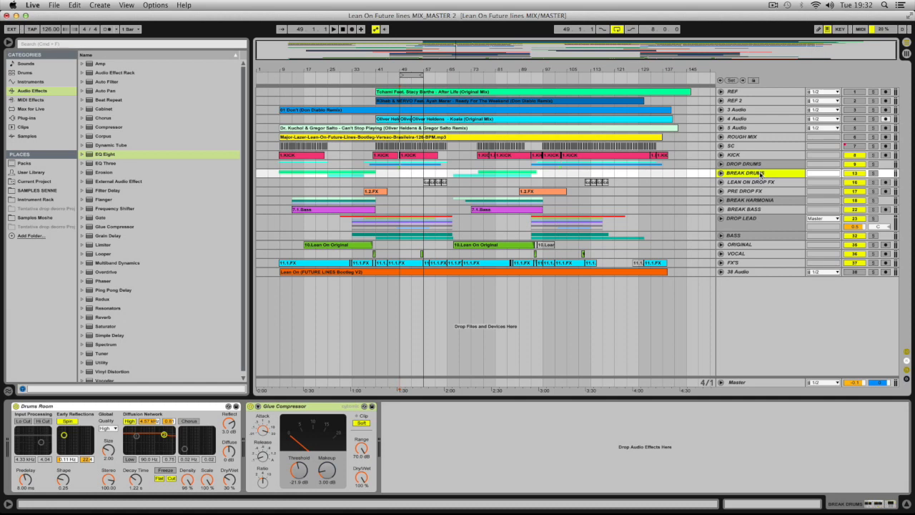